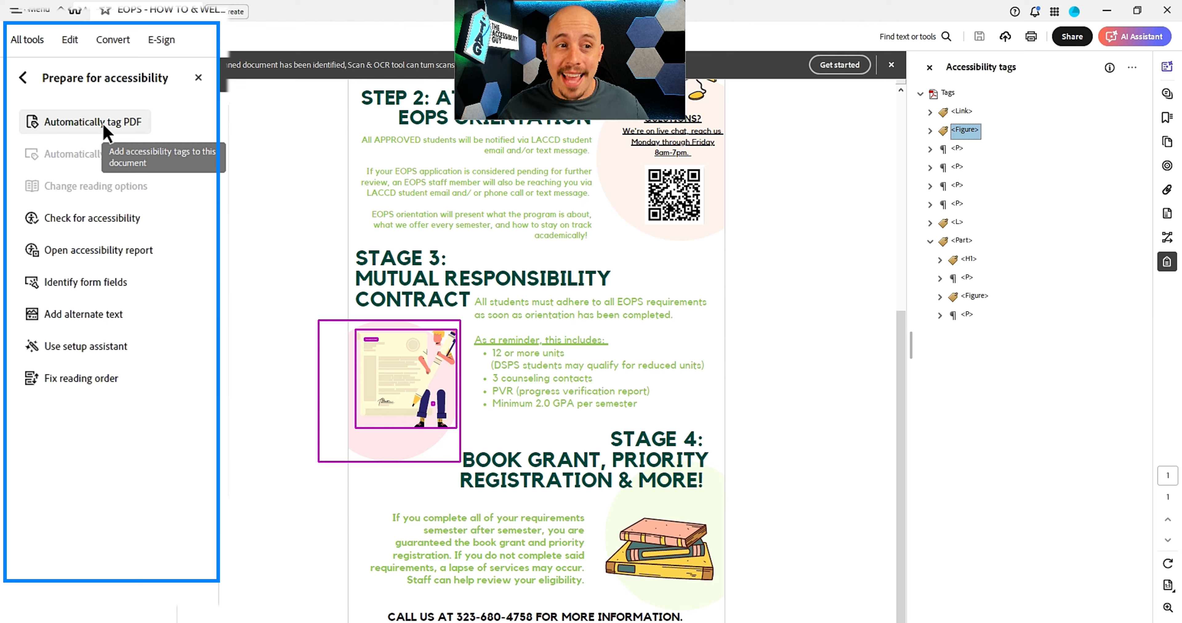
Step: Automatically tag the PDF and select the Figure tag of the header banner, leaving its contents collapsed
click(104, 129)
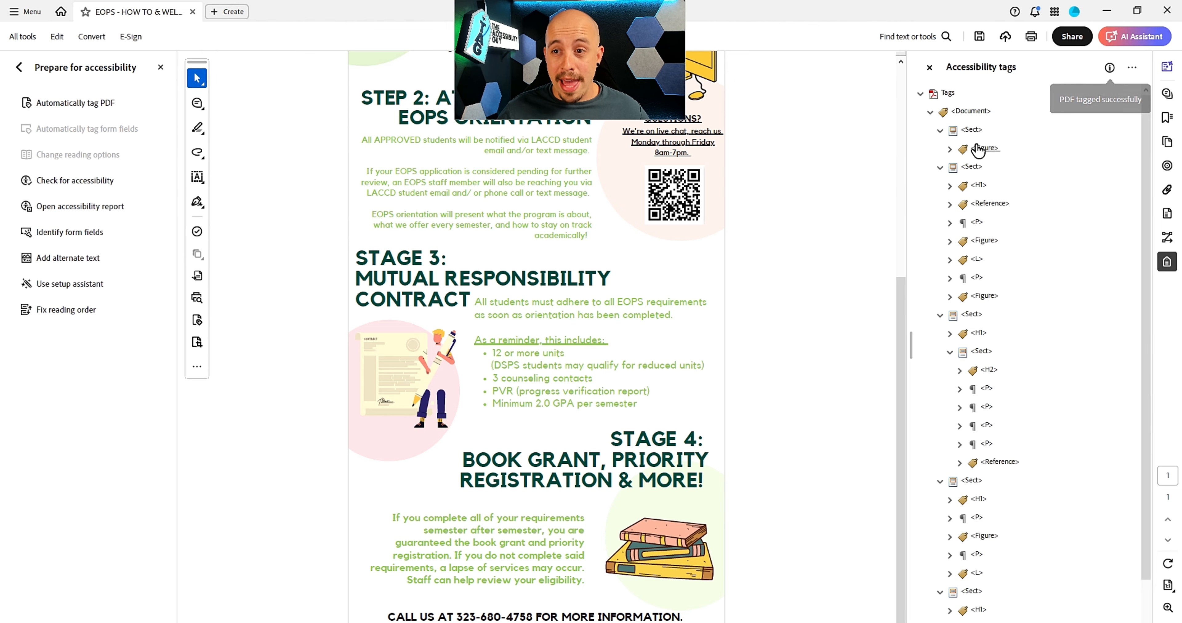
click(983, 148)
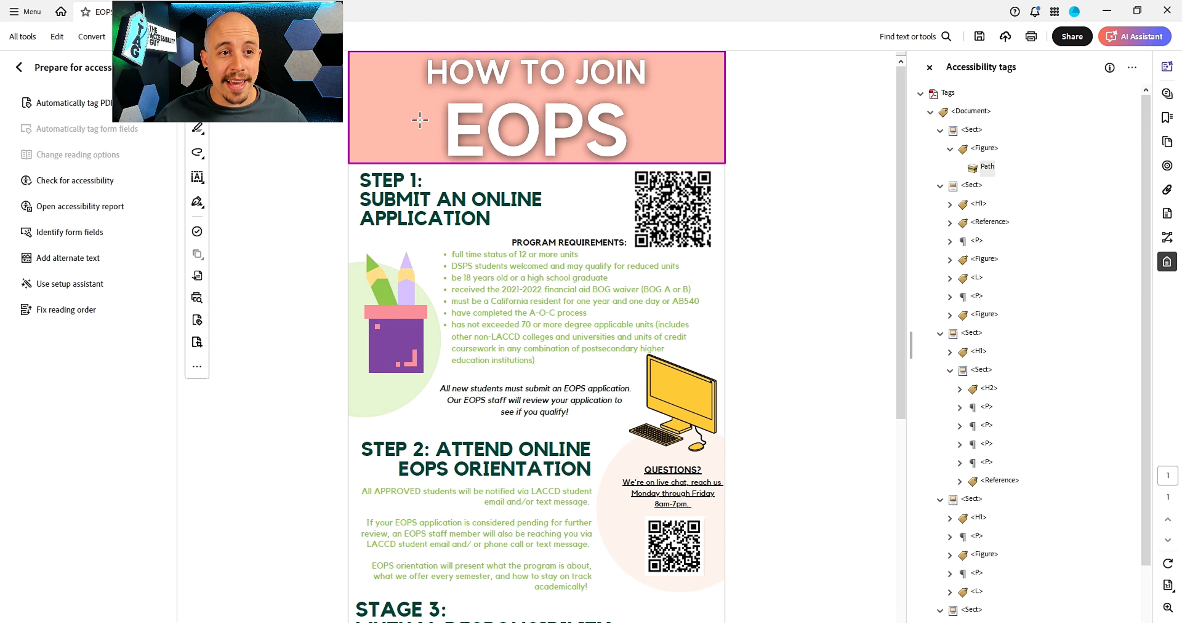
click(985, 149)
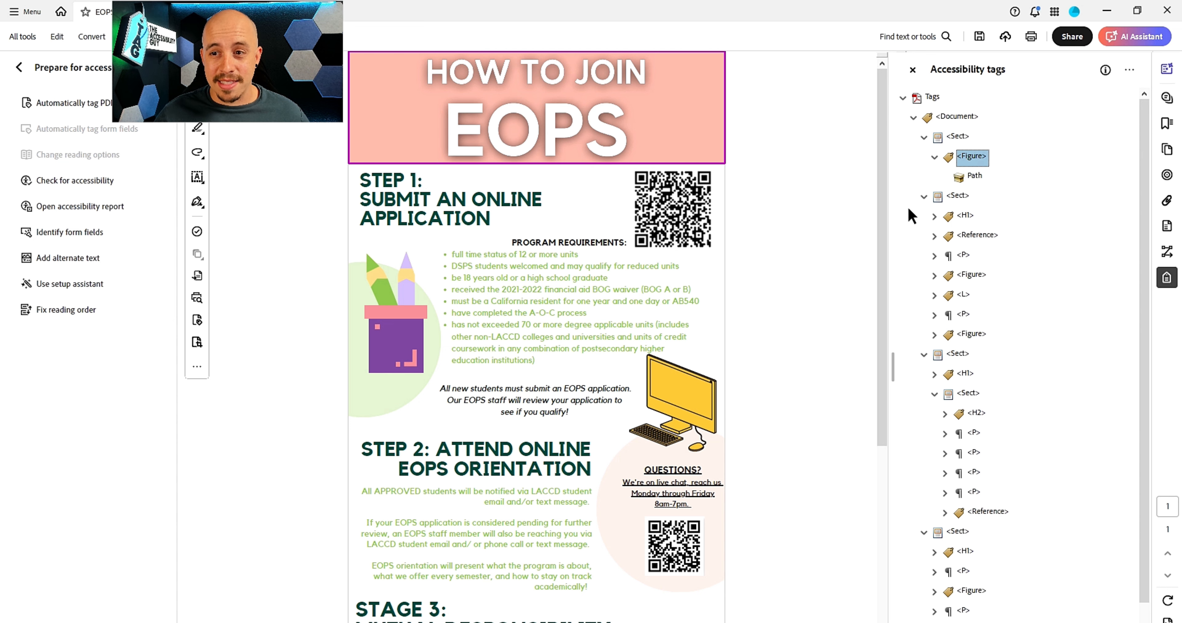
click(934, 157)
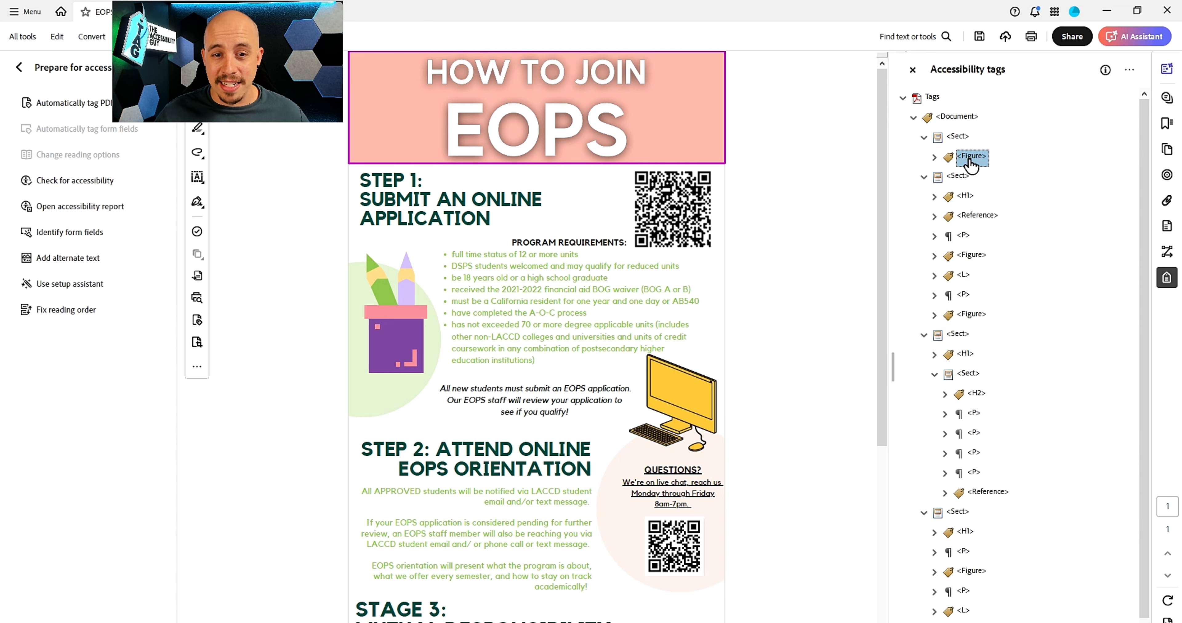
Step: Set the Actual Text of the header banner's Figure tag to "How to Join EOPS" in its object properties
scroll(653, 261, up, 2)
scroll(654, 261, down, 1)
scroll(833, 194, up, 1)
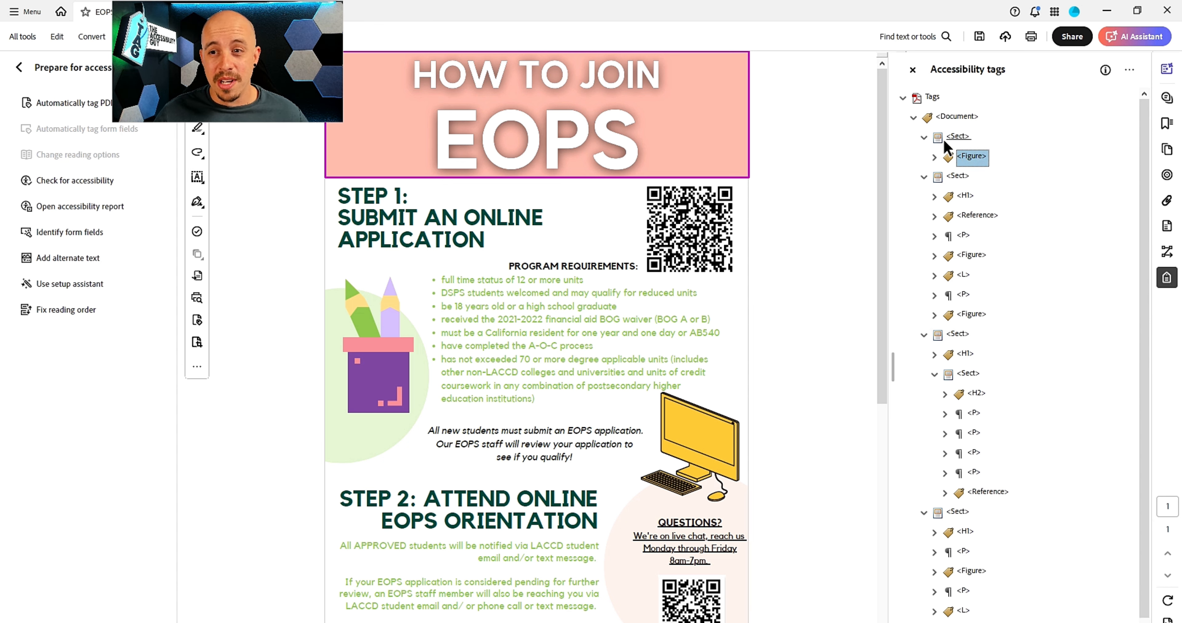
right_click(971, 156)
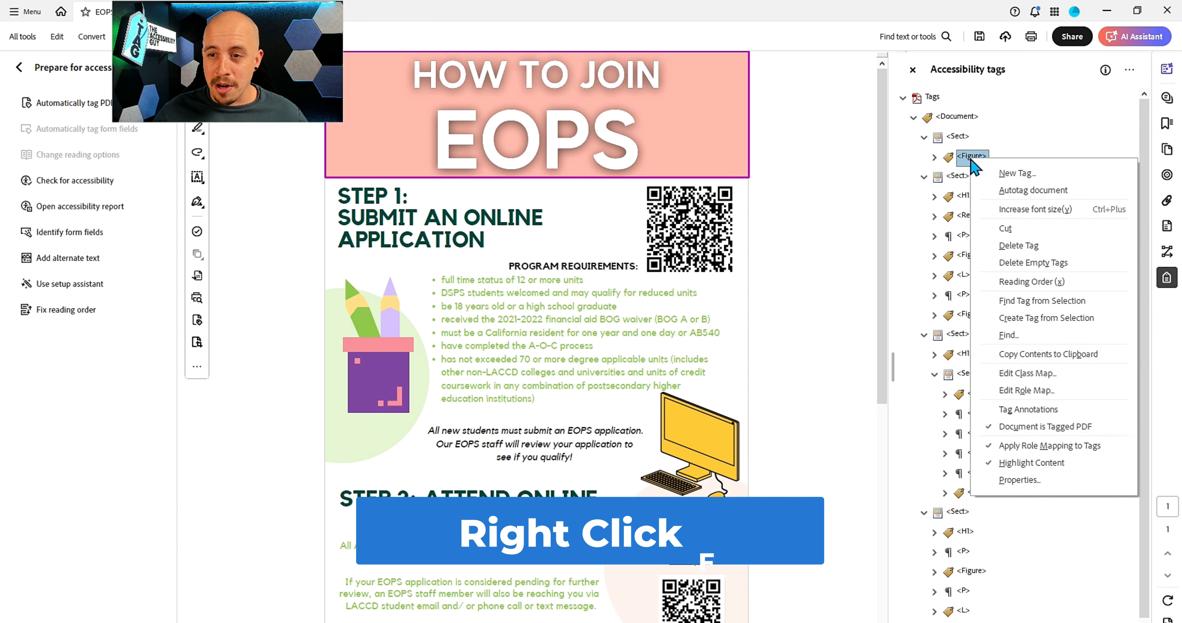
click(1018, 480)
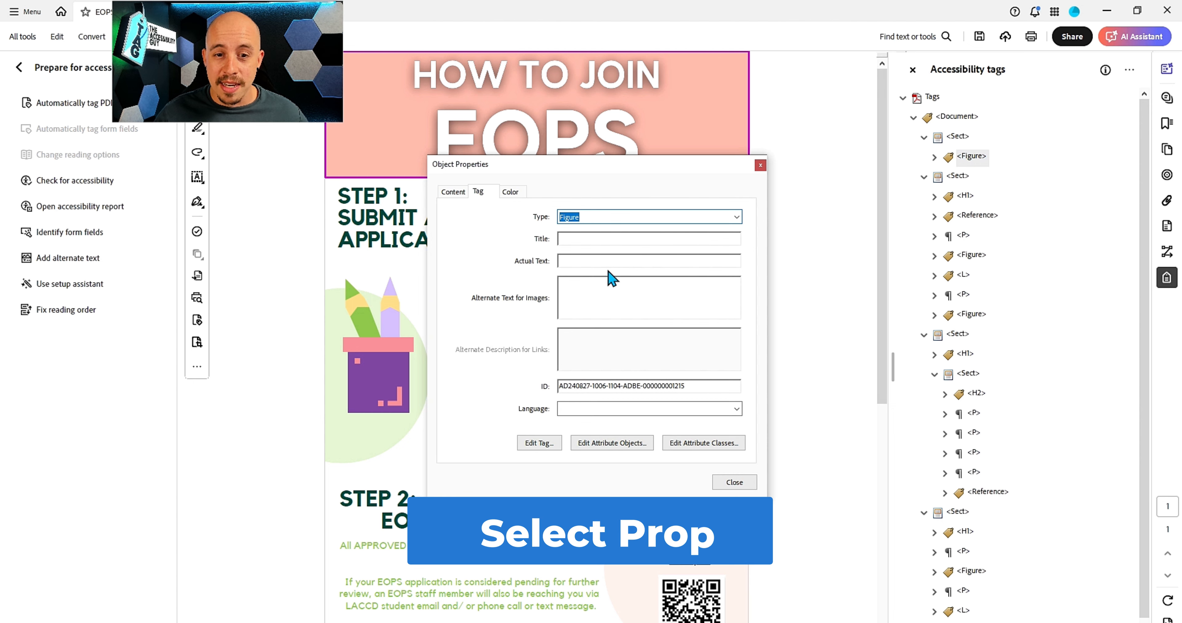
drag(612, 166, 672, 232)
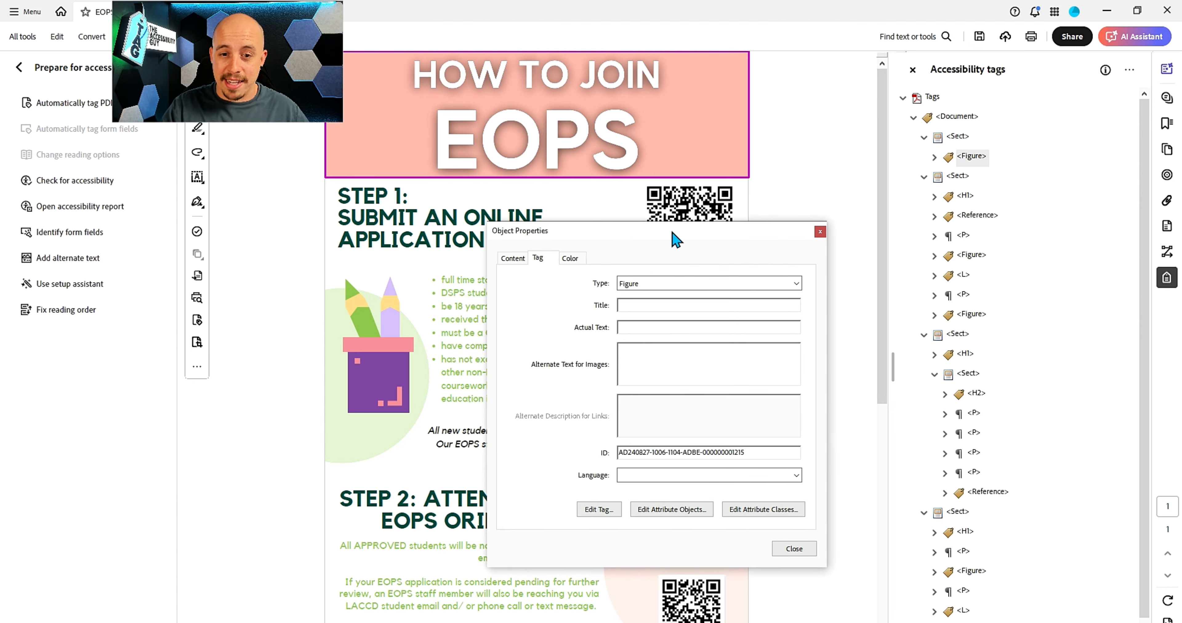
text(How to Join EOPS)
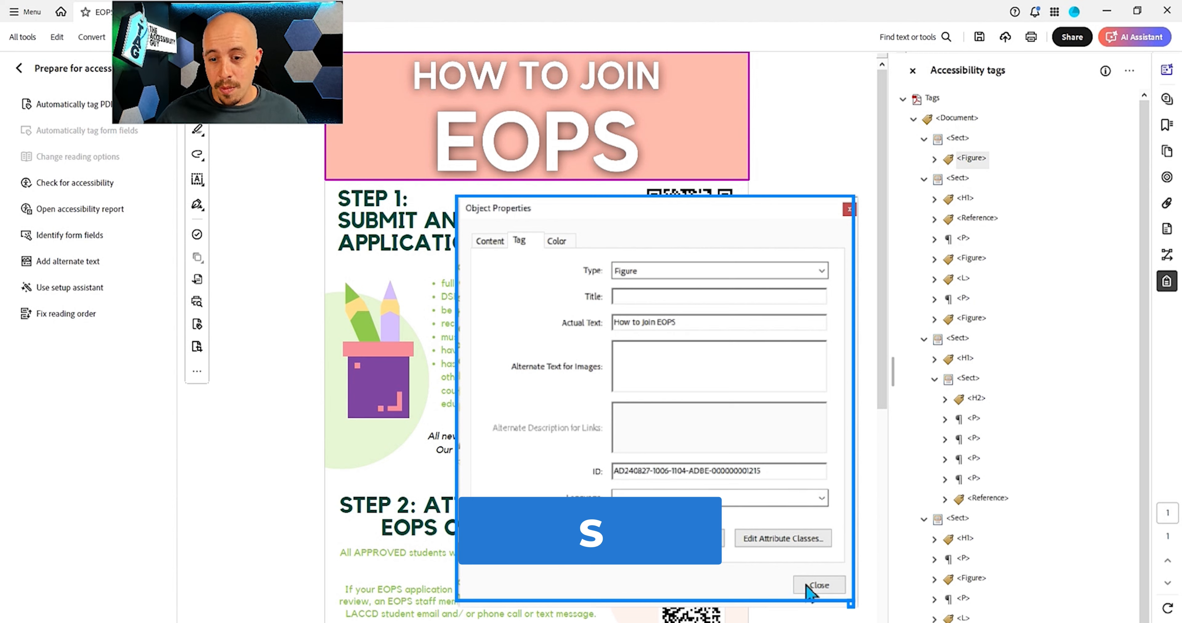
click(819, 588)
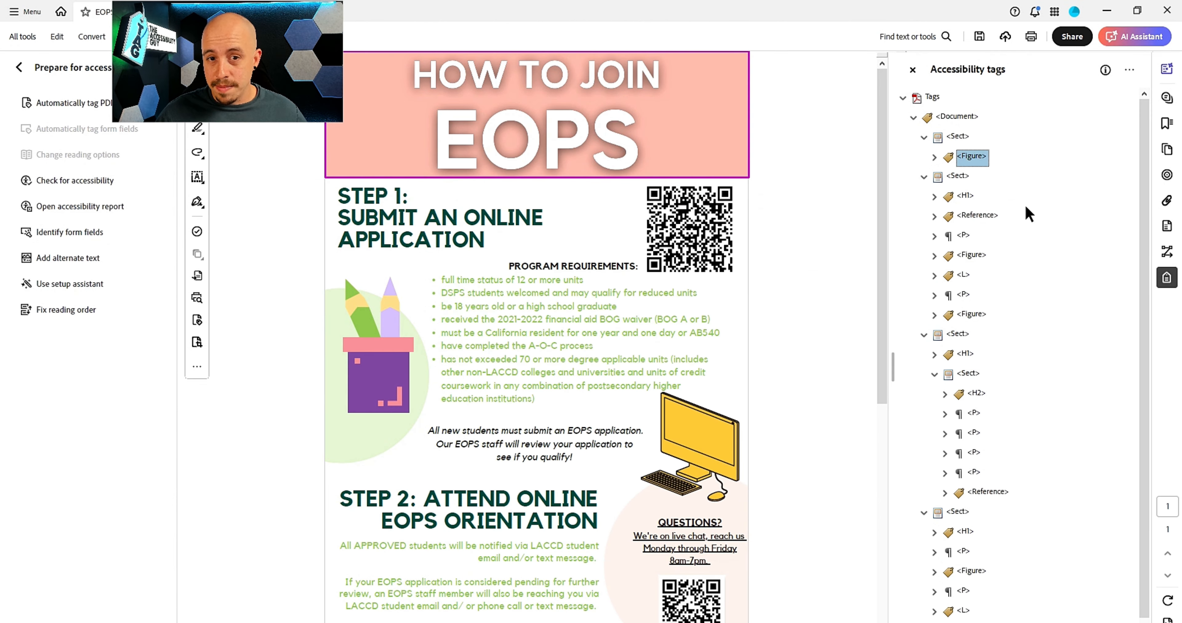
Step: Check whether the title in the header banner can be selected as text, and reselect its Figure tag
click(555, 73)
click(574, 117)
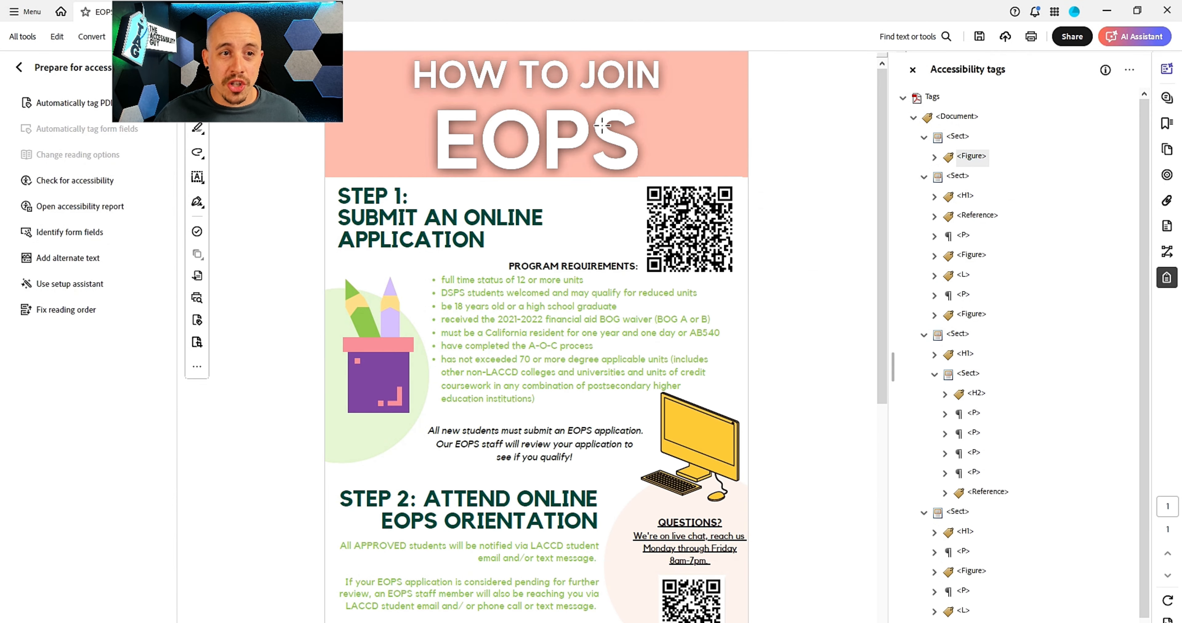
click(544, 99)
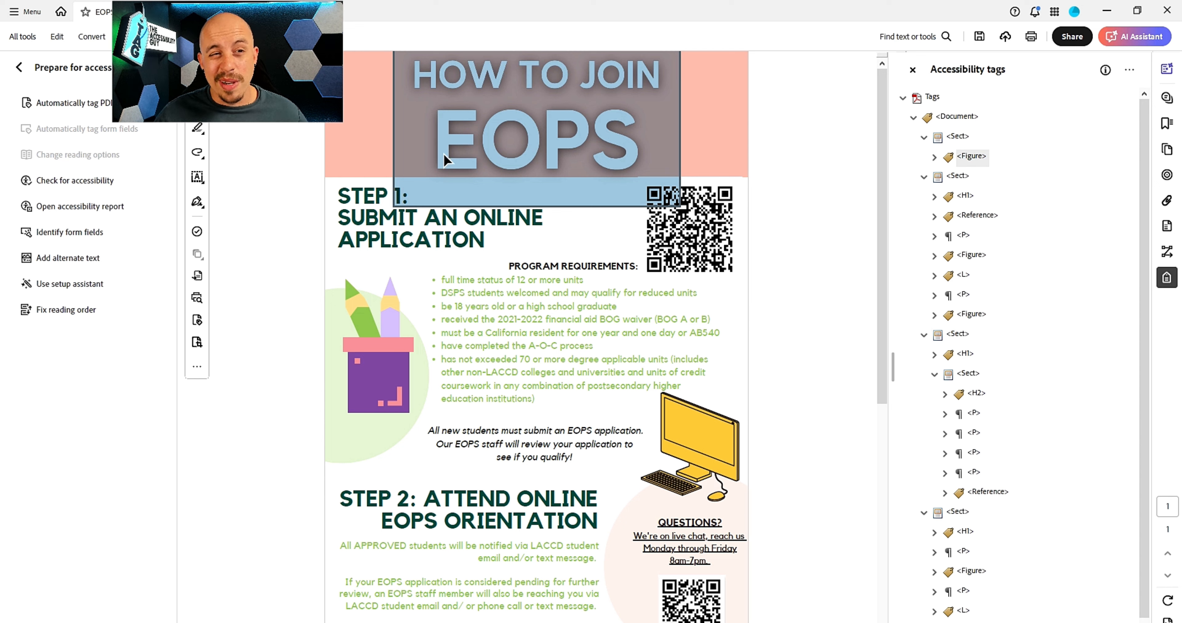
click(455, 239)
click(973, 160)
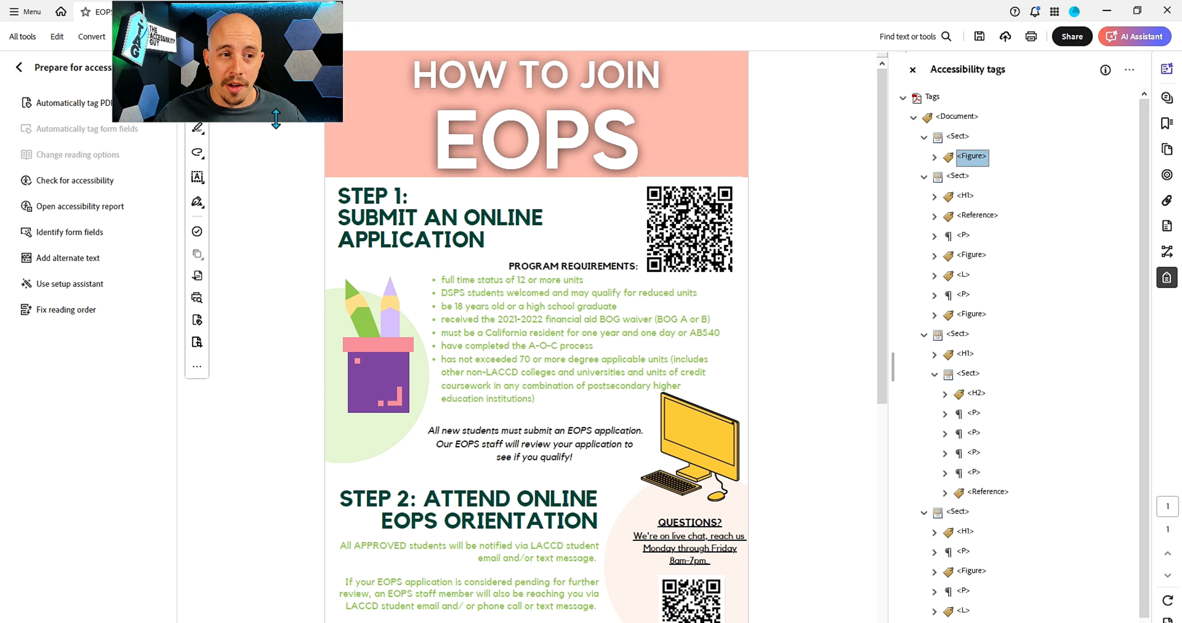
Step: Try to mark the title in the header banner with the Reading Order tool
click(64, 309)
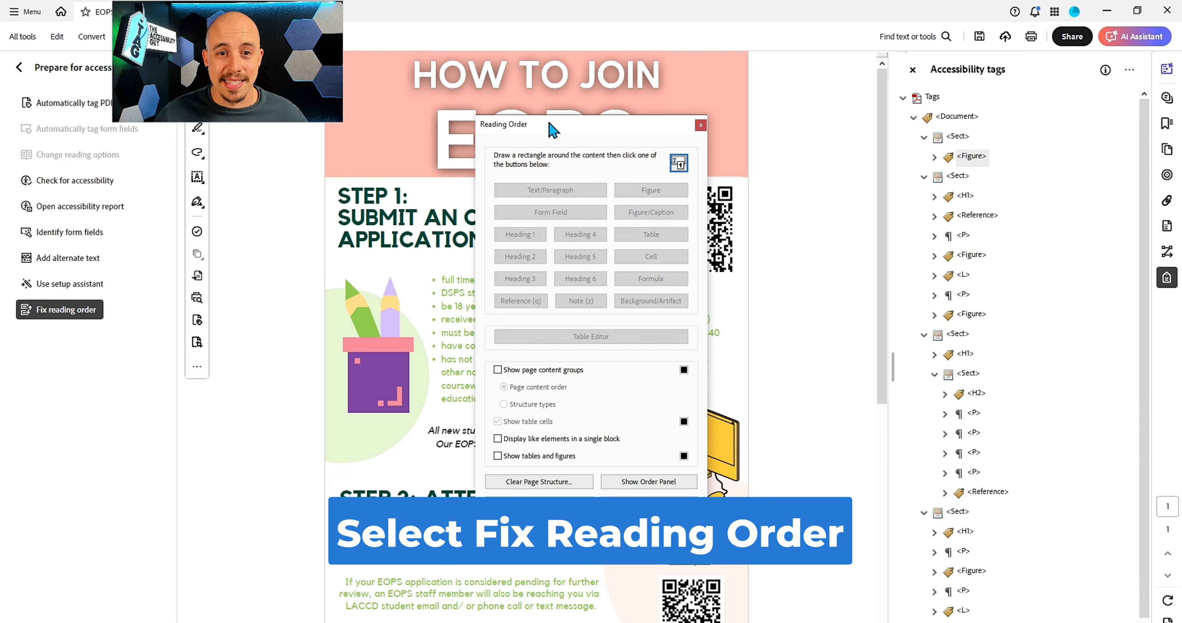
drag(553, 130, 513, 239)
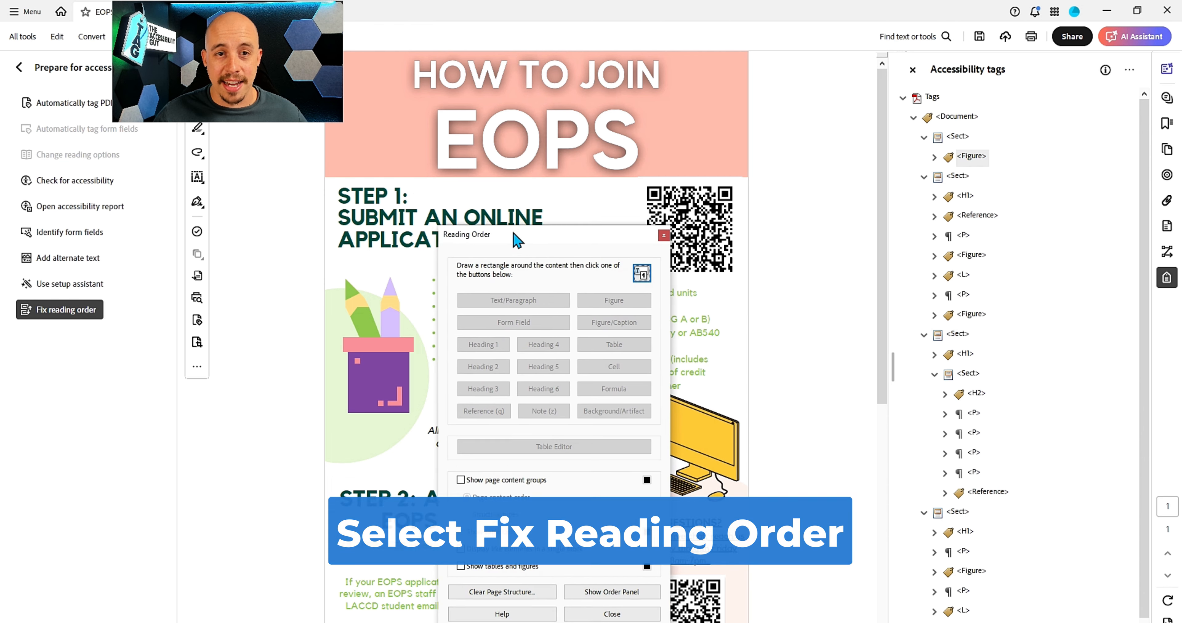
click(398, 54)
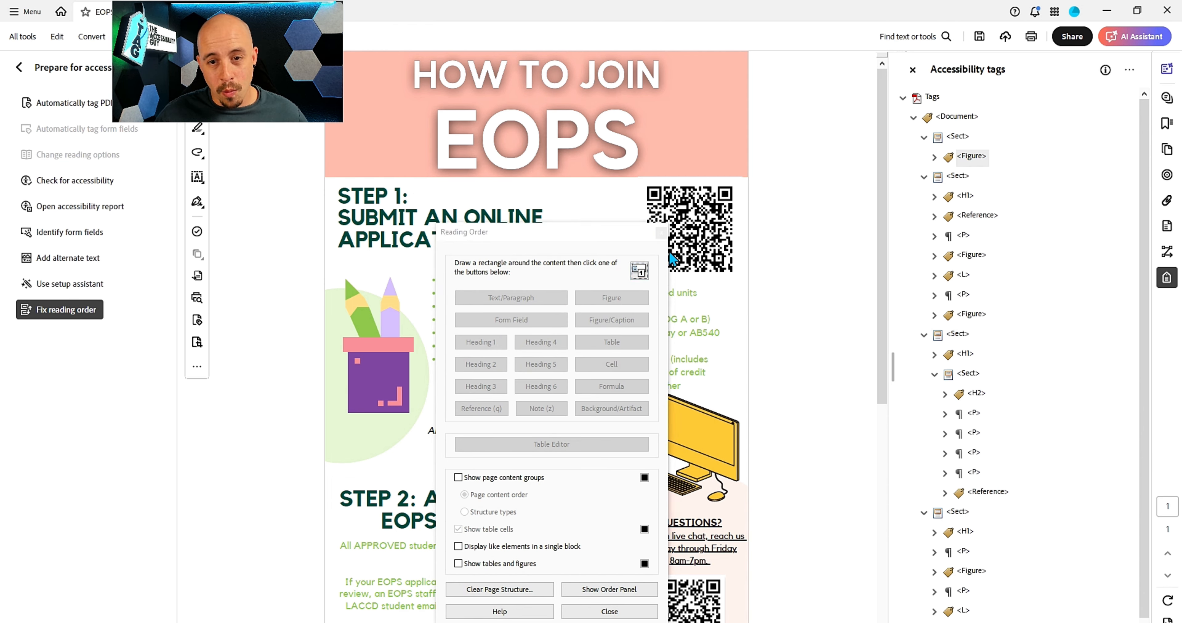
click(661, 233)
Step: Try to recognize the text in the header banner's title image with the language set to English(US)
click(542, 112)
right_click(541, 98)
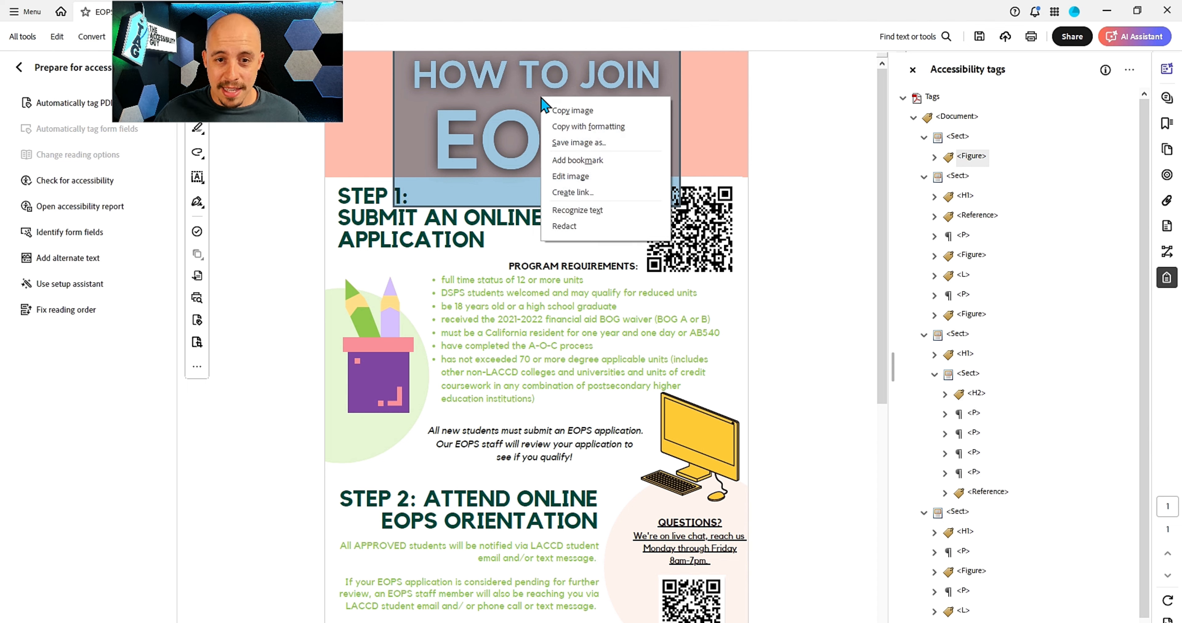
click(451, 80)
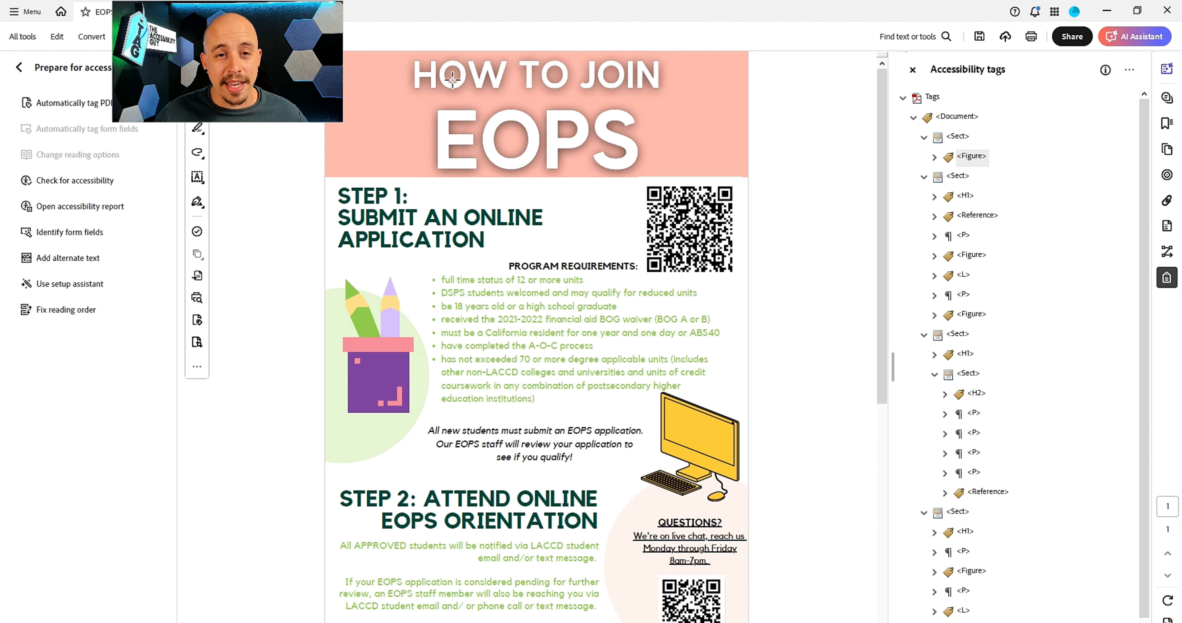
click(546, 106)
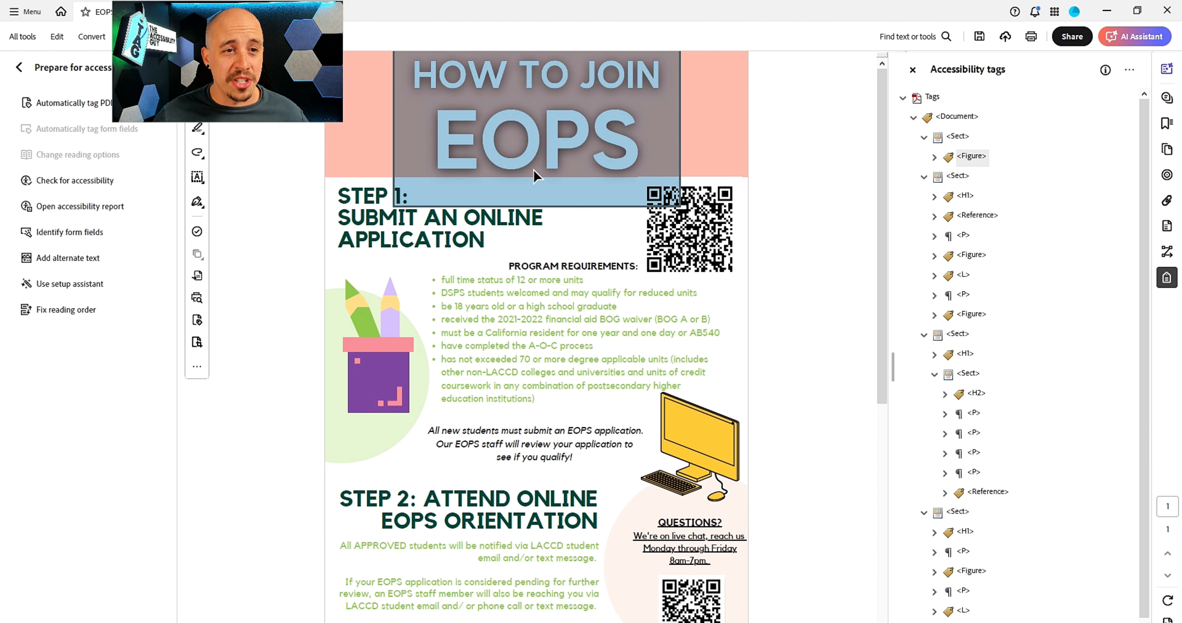
right_click(505, 82)
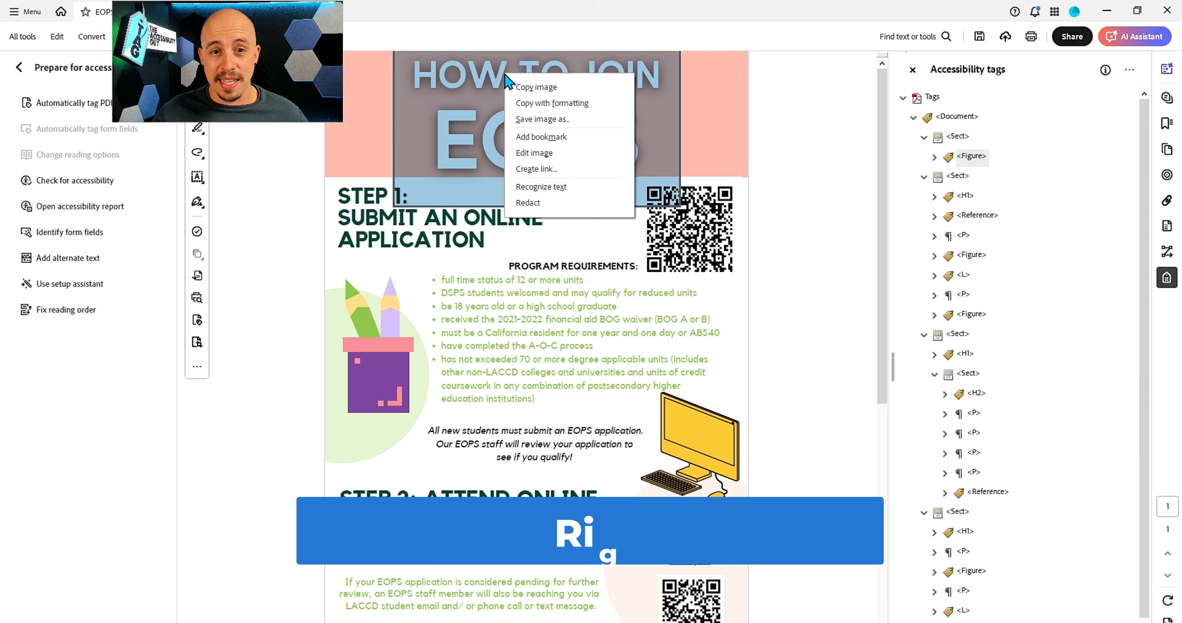
click(567, 186)
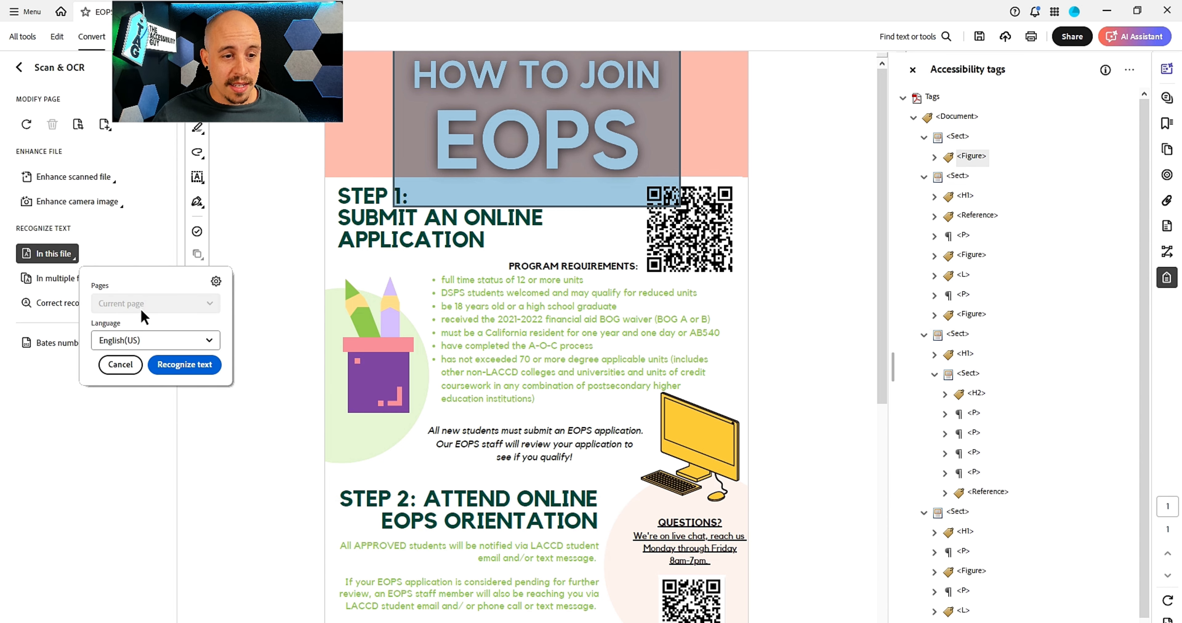
click(183, 365)
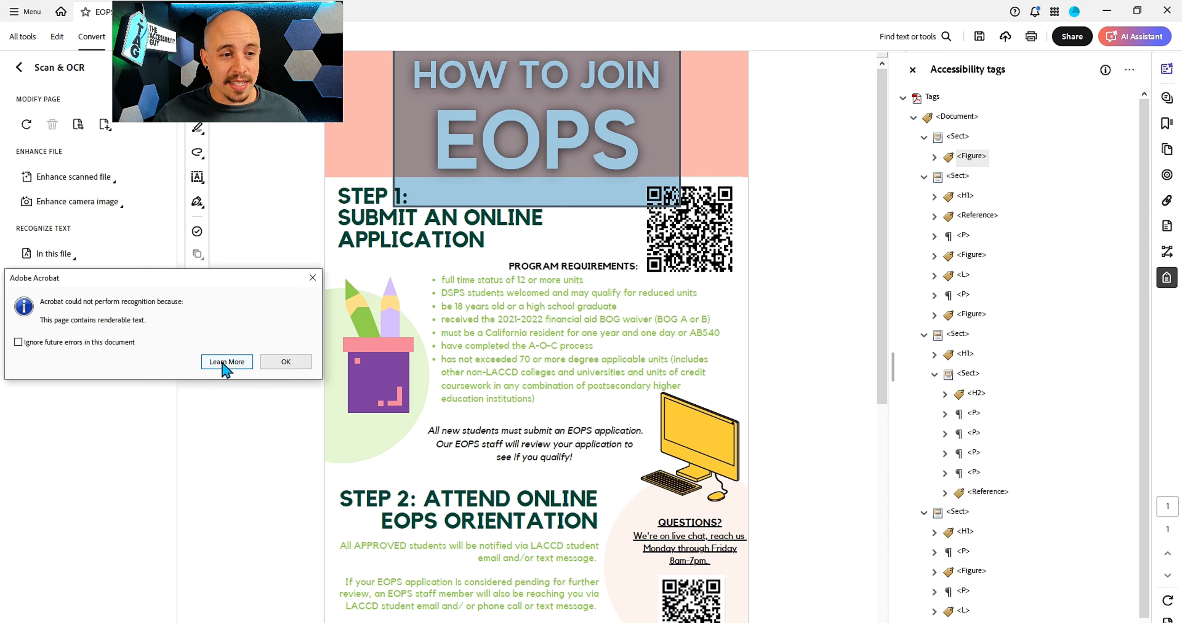
click(286, 362)
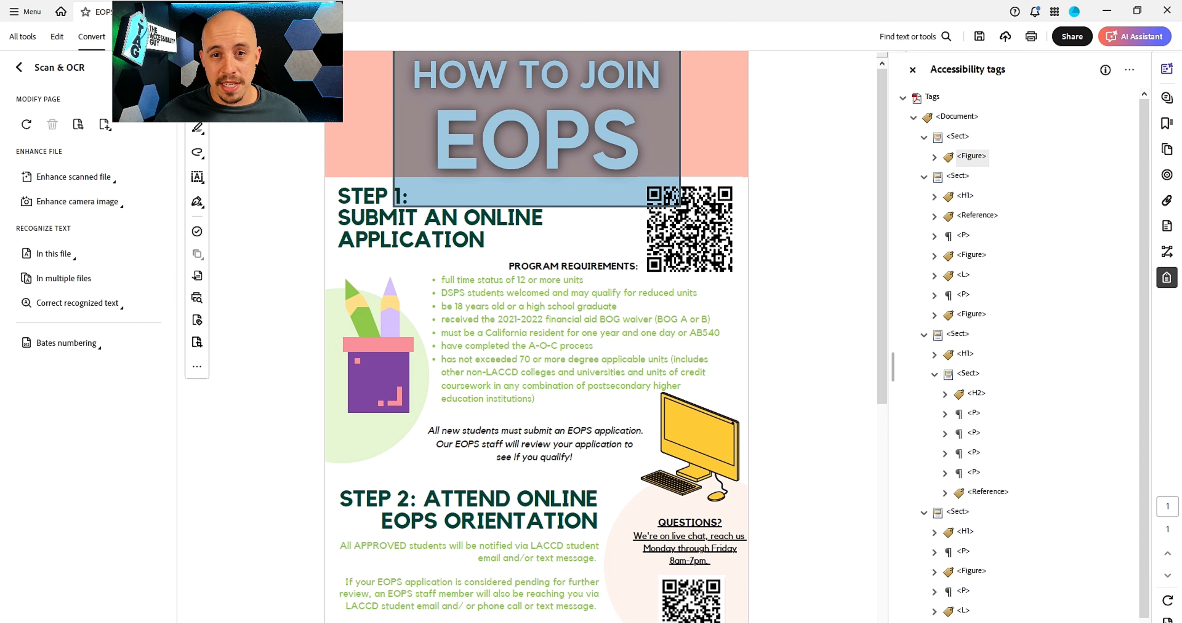
click(756, 157)
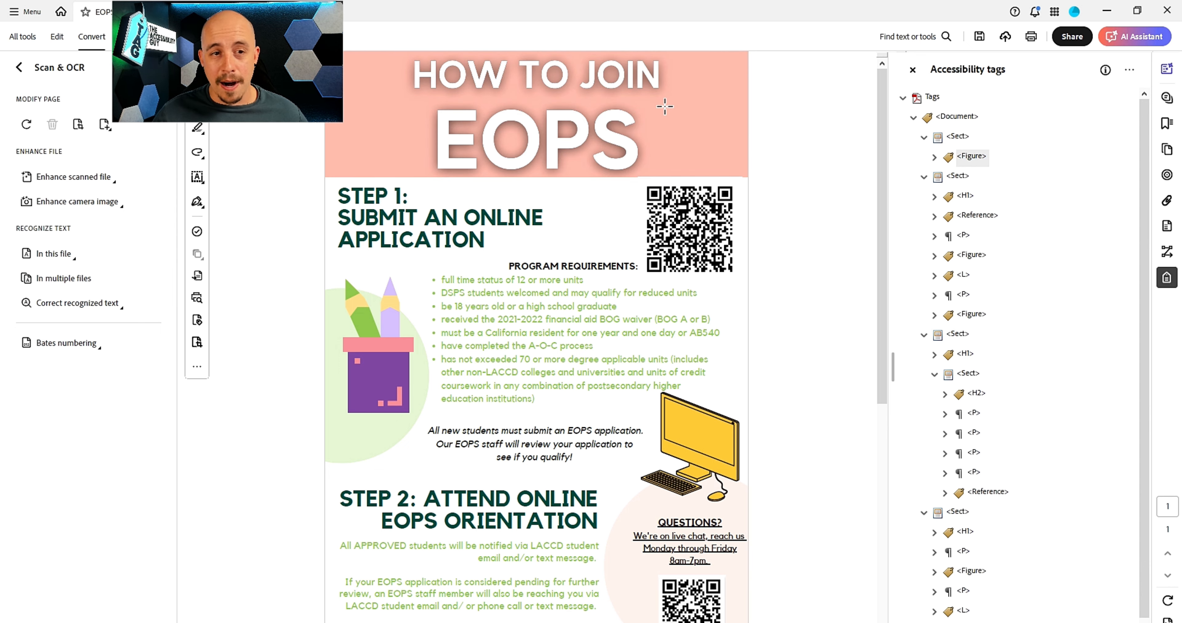
Step: Add a text box reading "How to Join Eops" beside the title in the header banner
drag(321, 101, 391, 102)
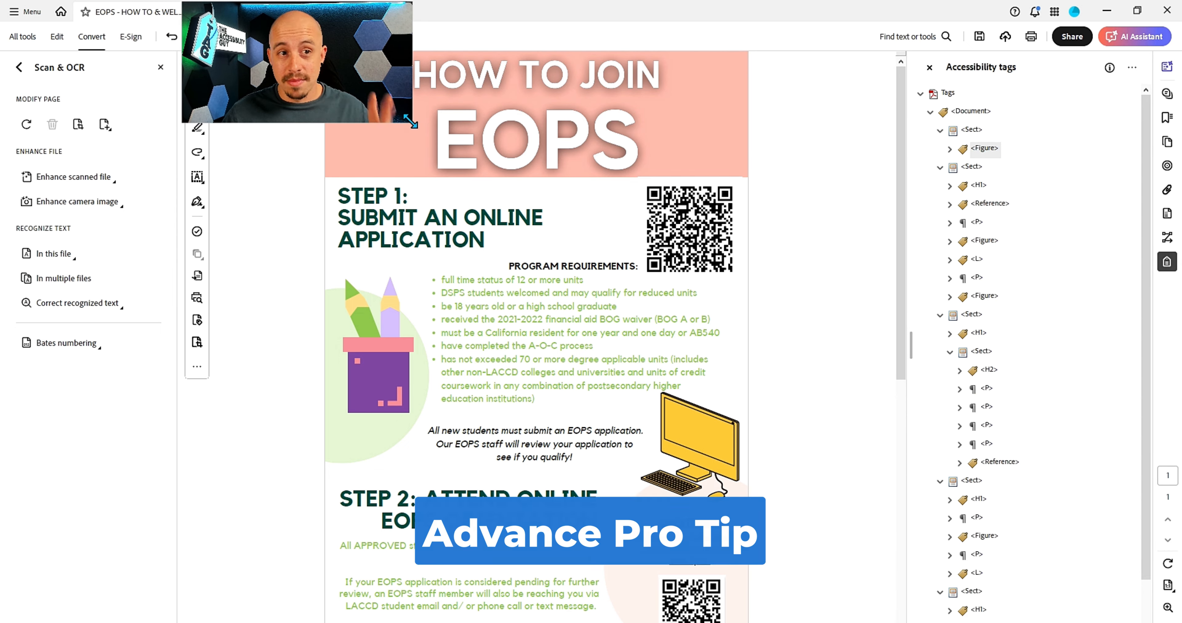
click(57, 36)
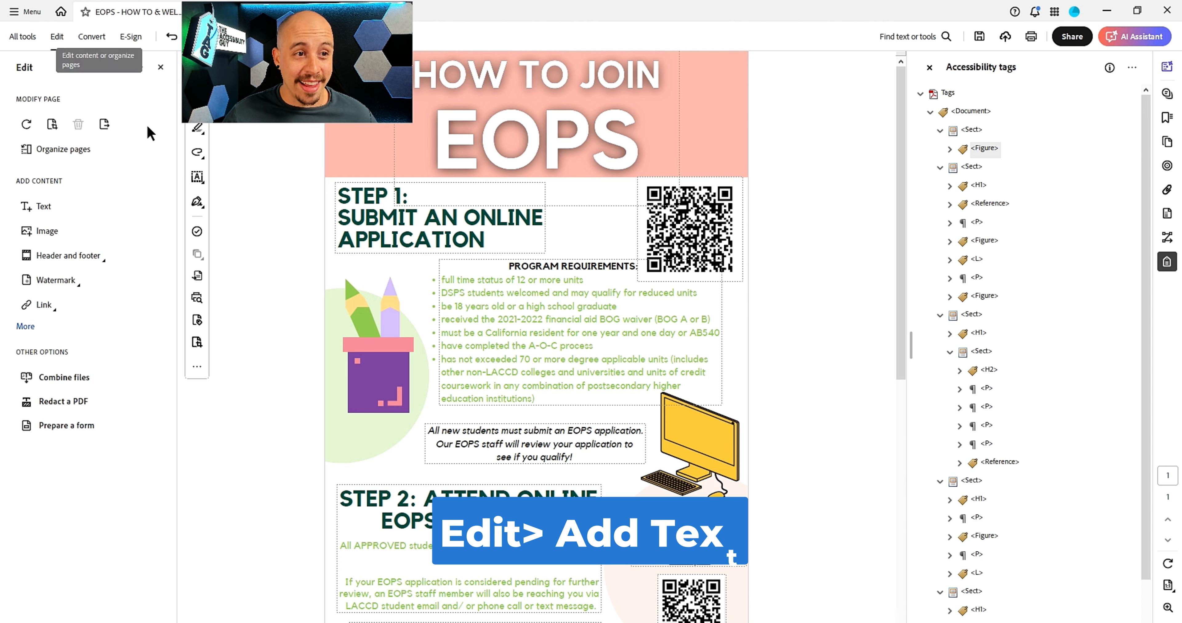
click(53, 206)
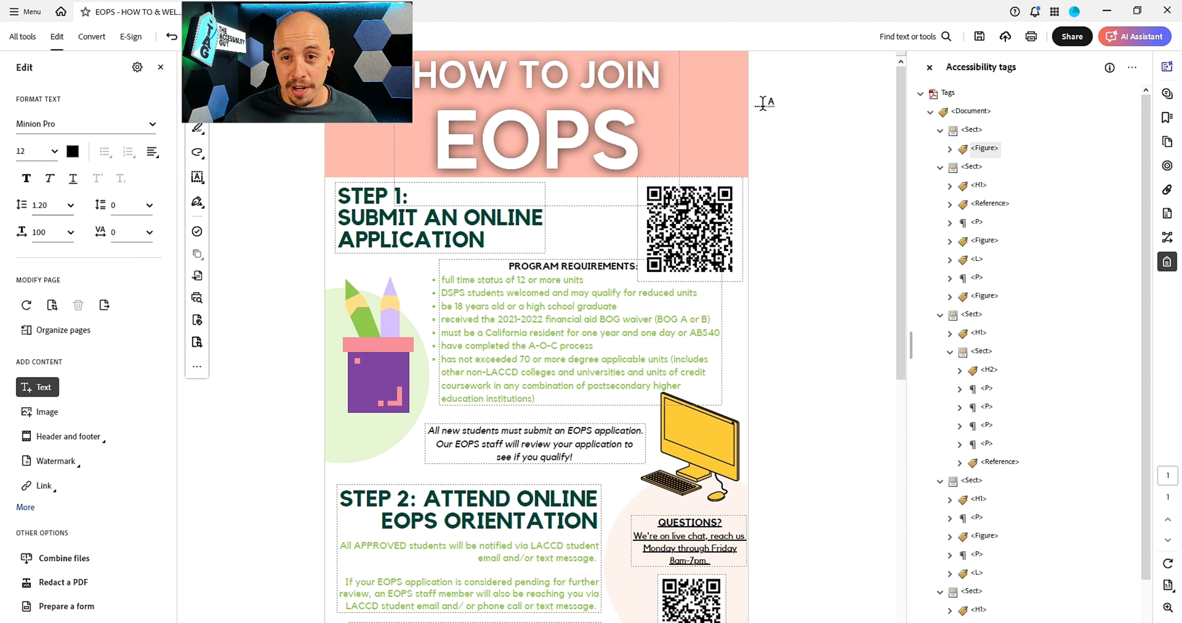
click(690, 94)
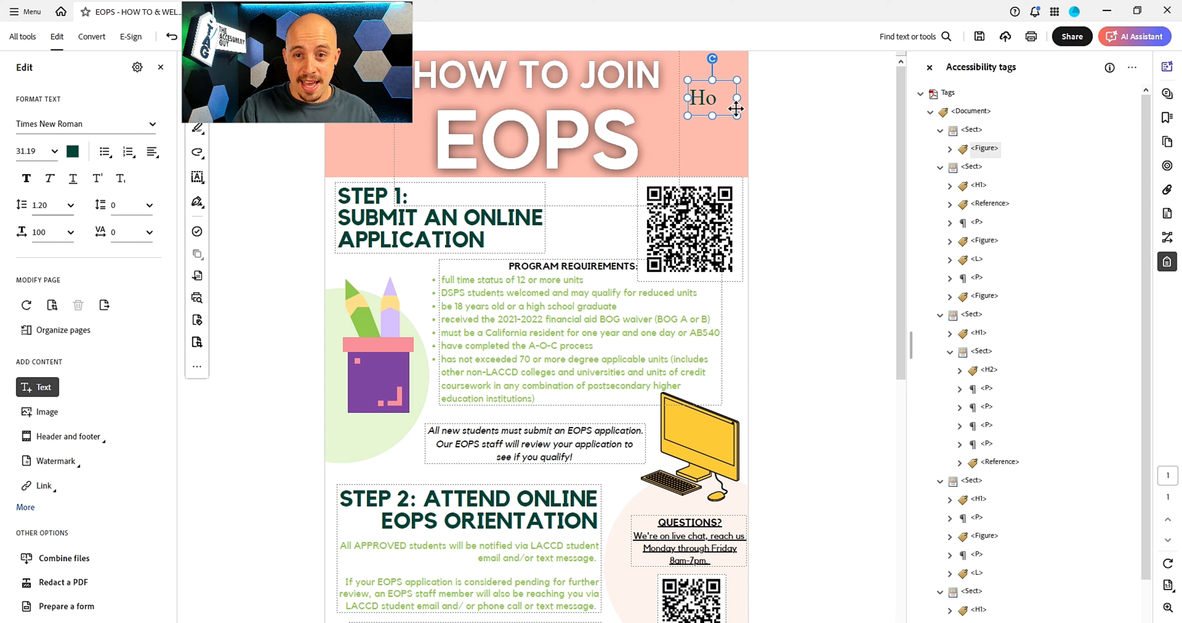
text(How to Join Eops)
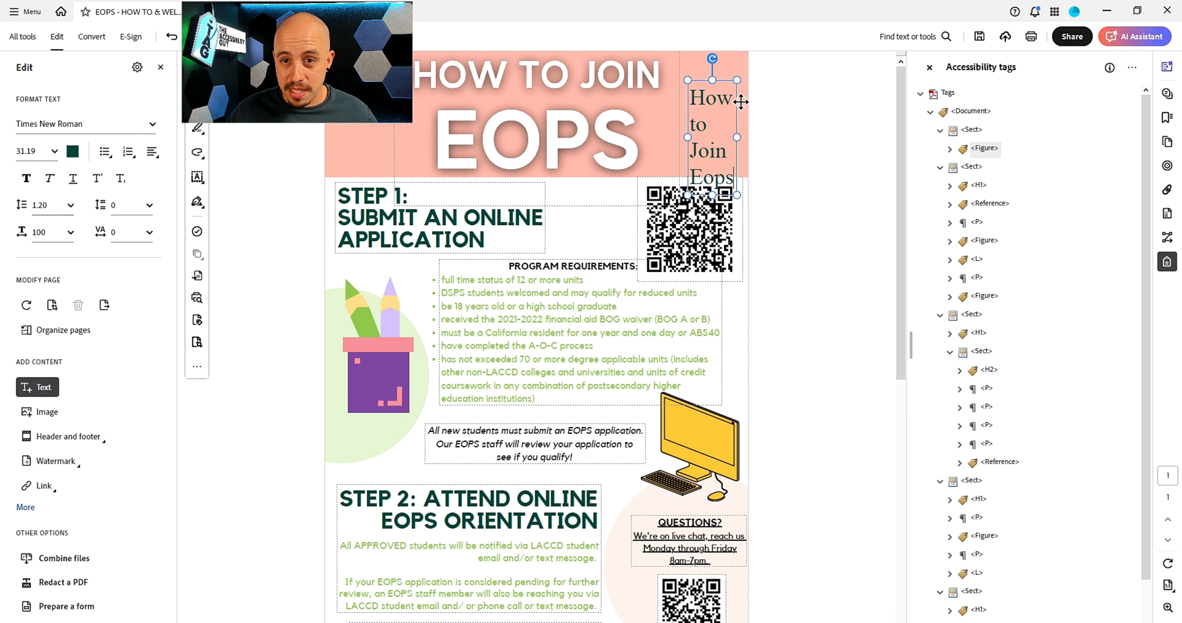
Step: Move the added text box up within the header banner and select all of its text
drag(740, 102, 741, 76)
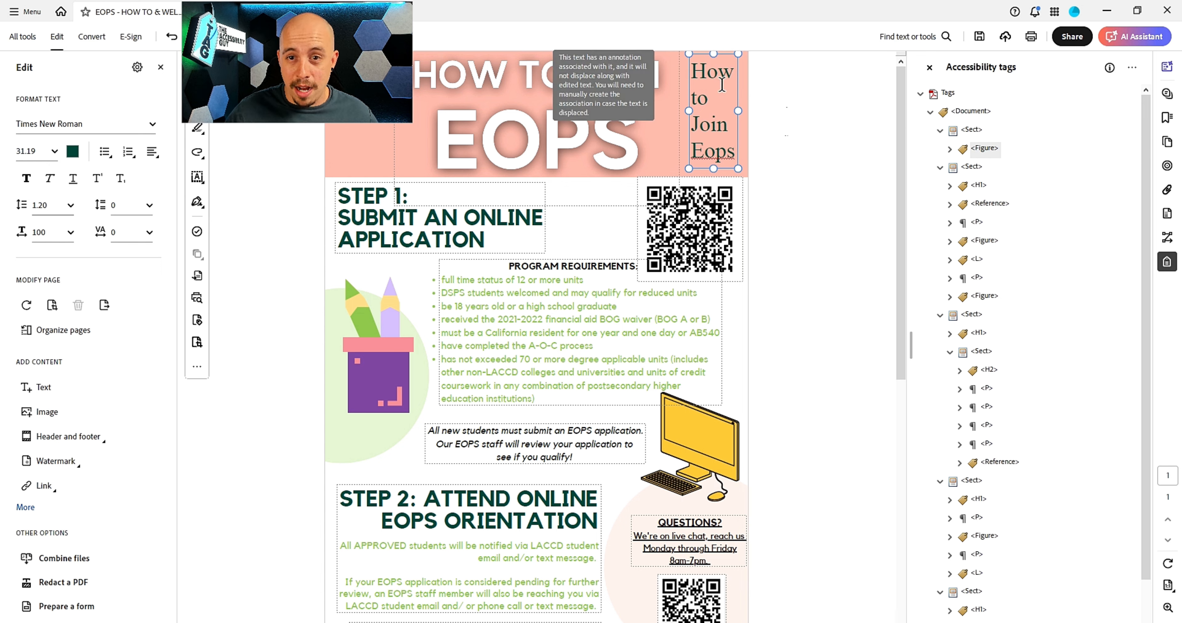
triple_click(723, 100)
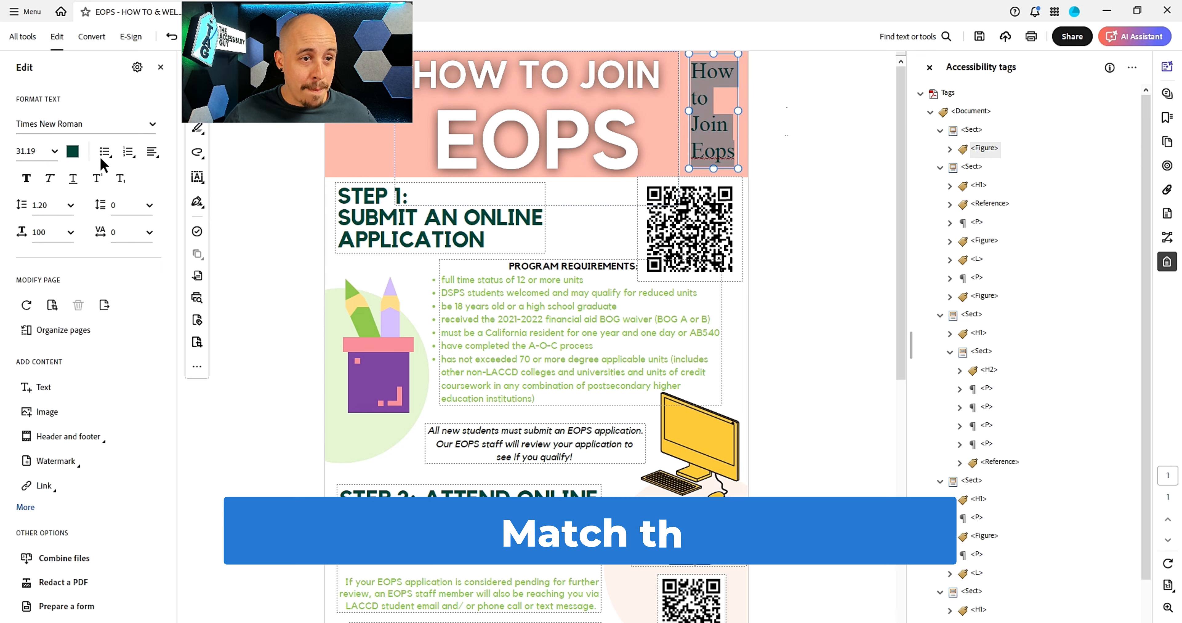
click(81, 151)
click(113, 230)
drag(102, 7, 133, 197)
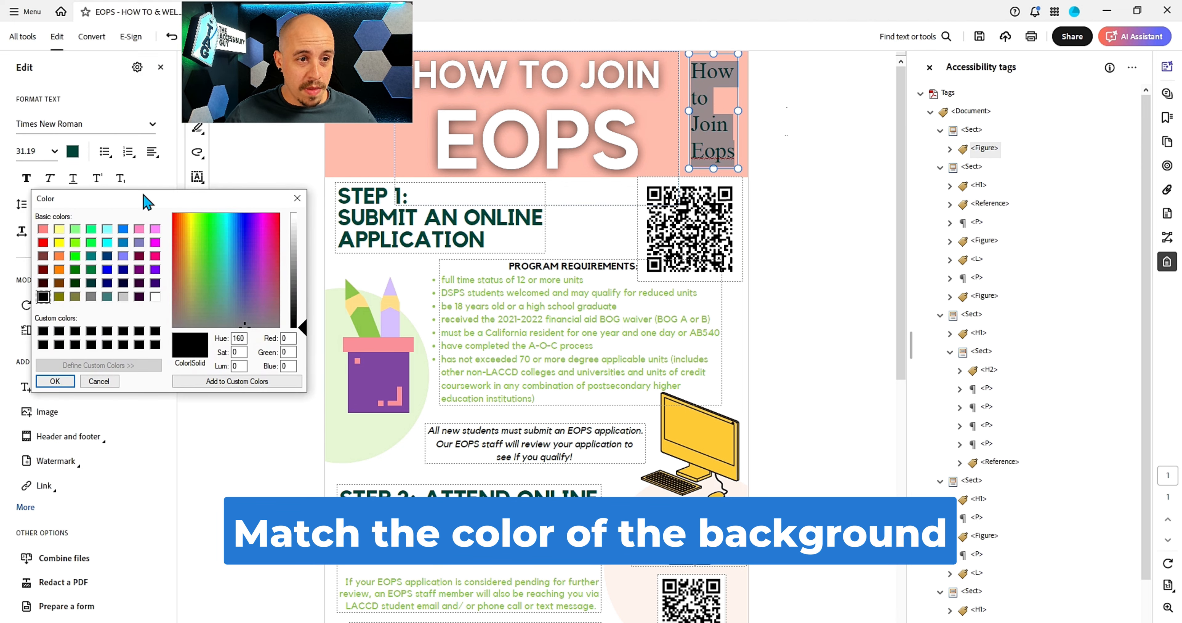
click(298, 198)
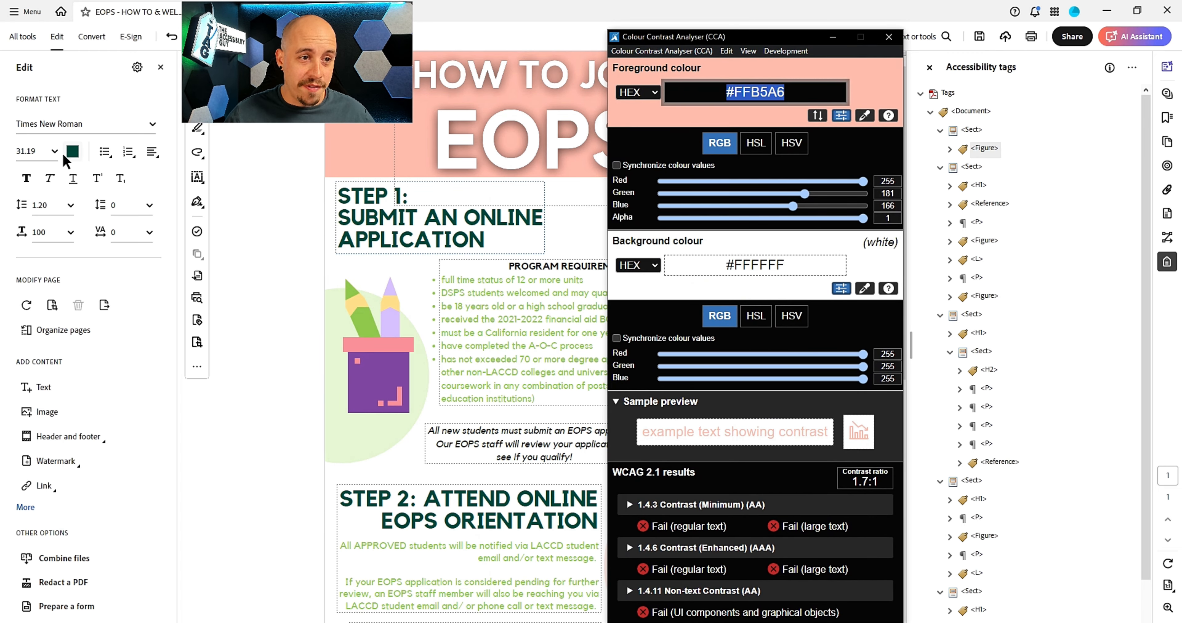
Step: Open the custom colour picker for the selected title text and display the banner colour as RGB in Colour Contrast Analyser
click(73, 151)
click(106, 232)
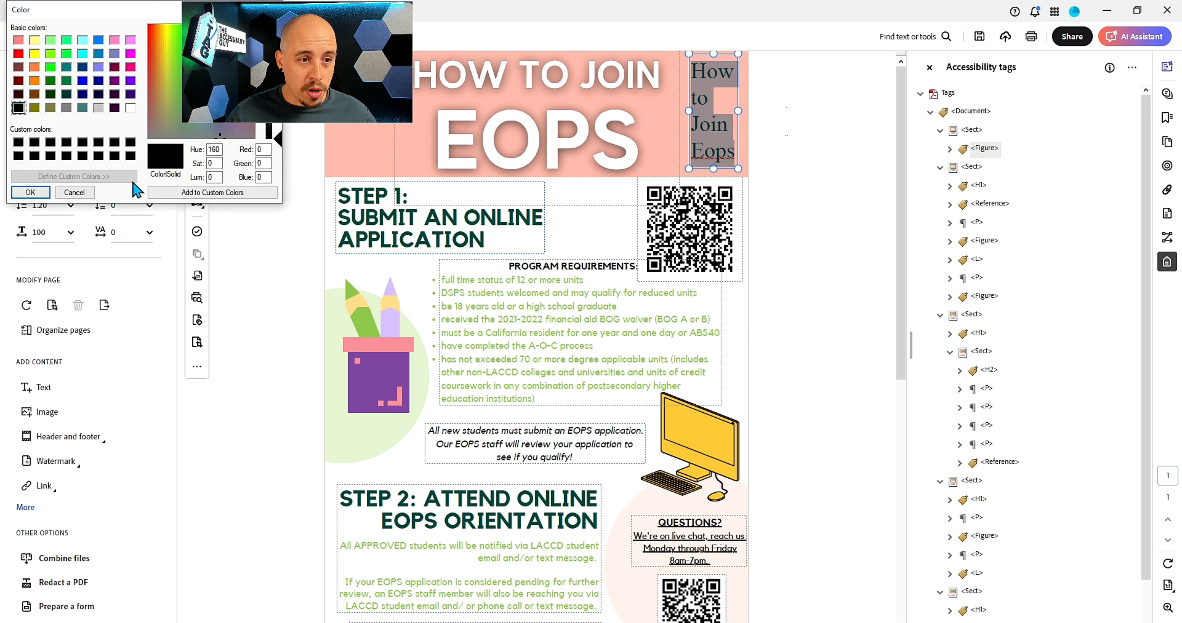
drag(115, 21, 154, 190)
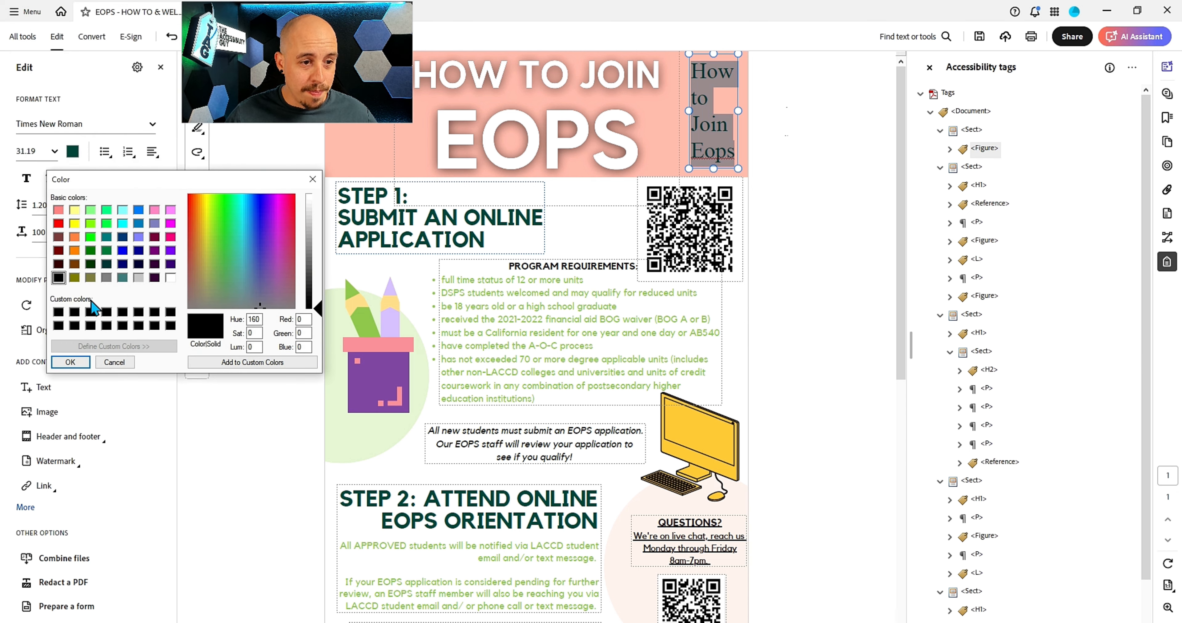
click(274, 363)
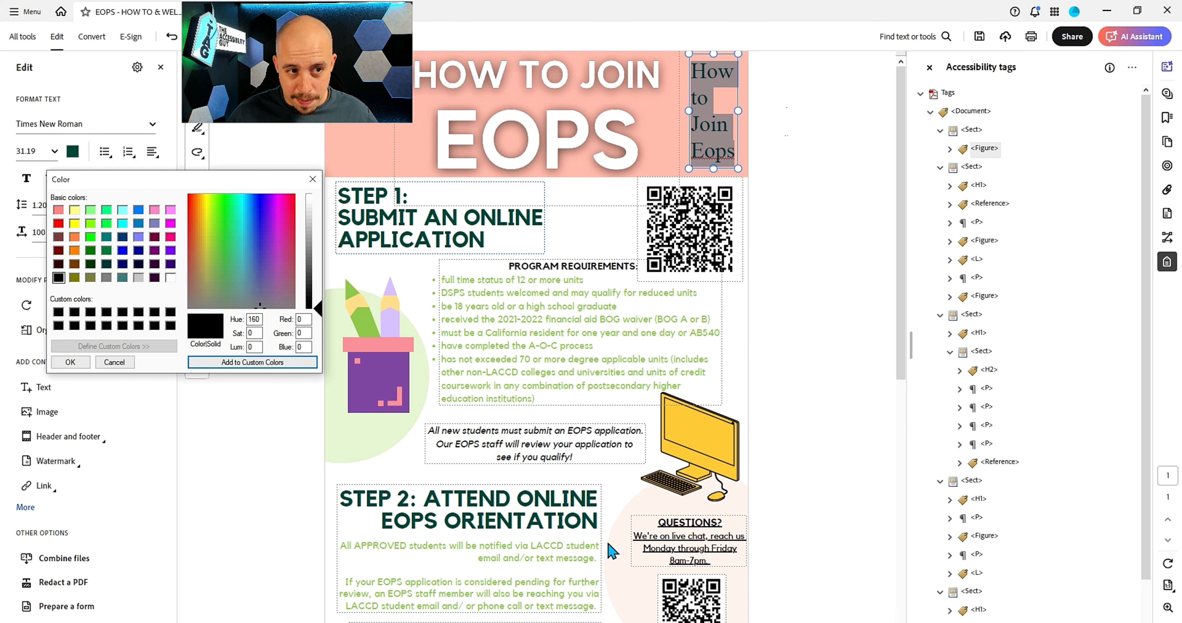
key(alt+Tab)
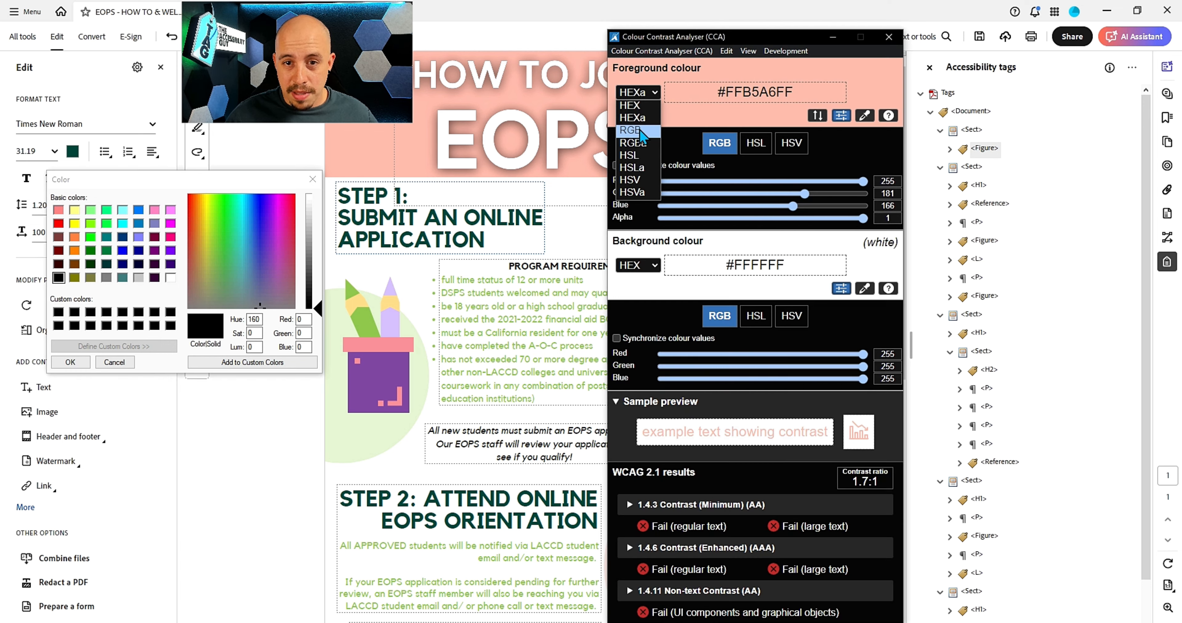
click(301, 319)
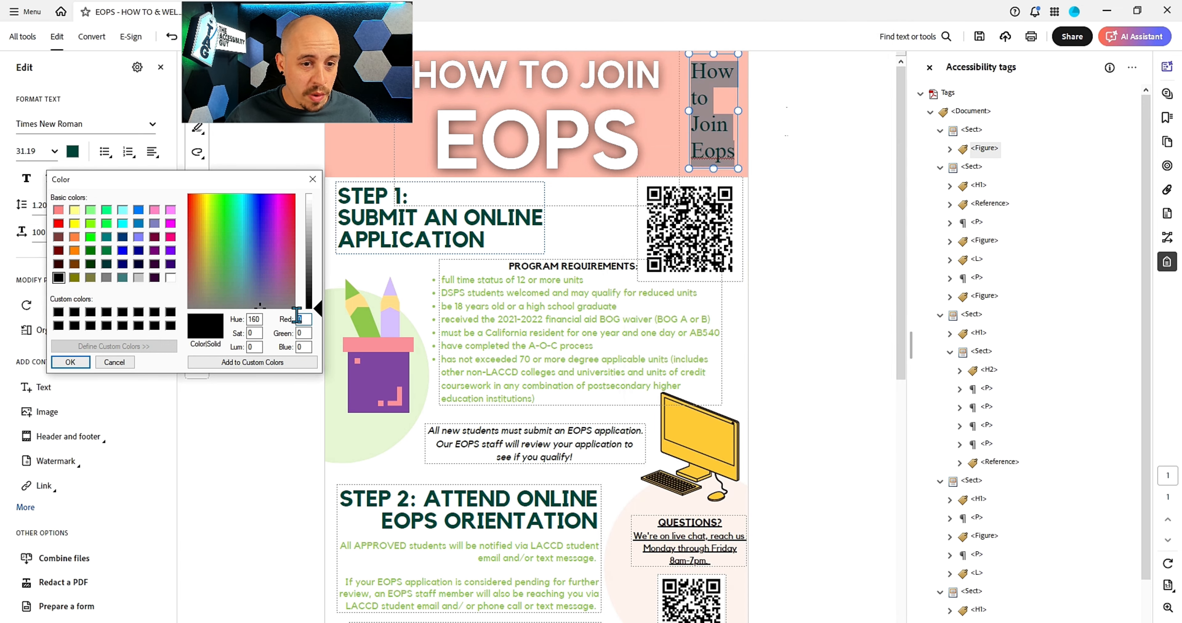
key(alt+Tab)
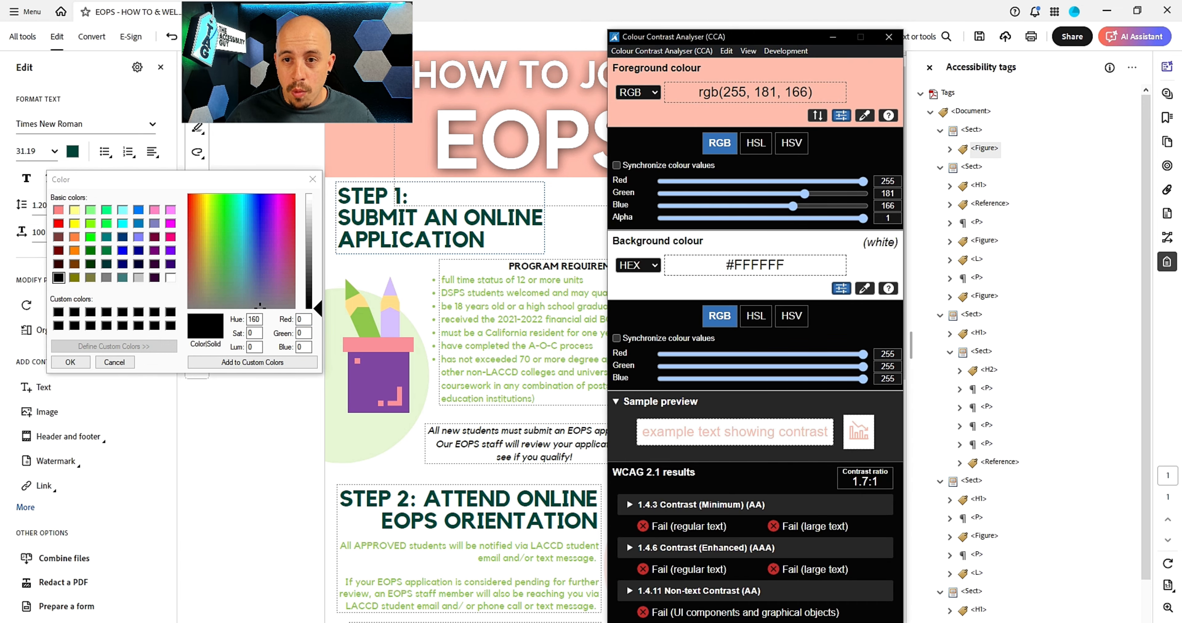
Step: Colour the selected title text red 255, green 181, blue 166 to match the banner background
key(alt+Tab)
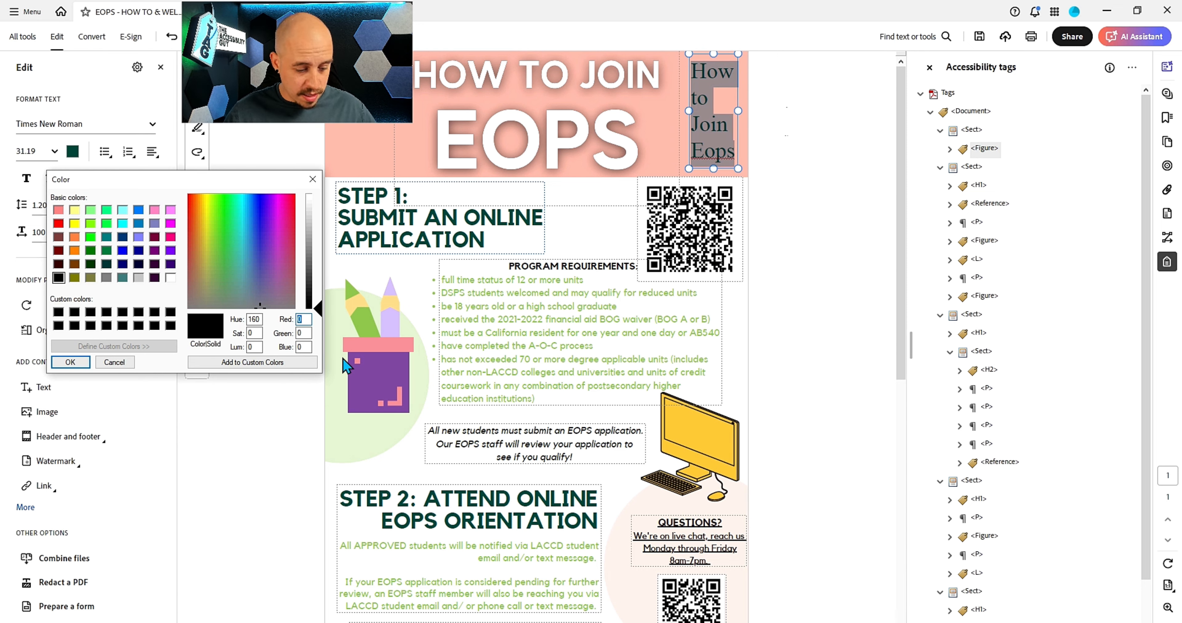
text(255)
text(18)
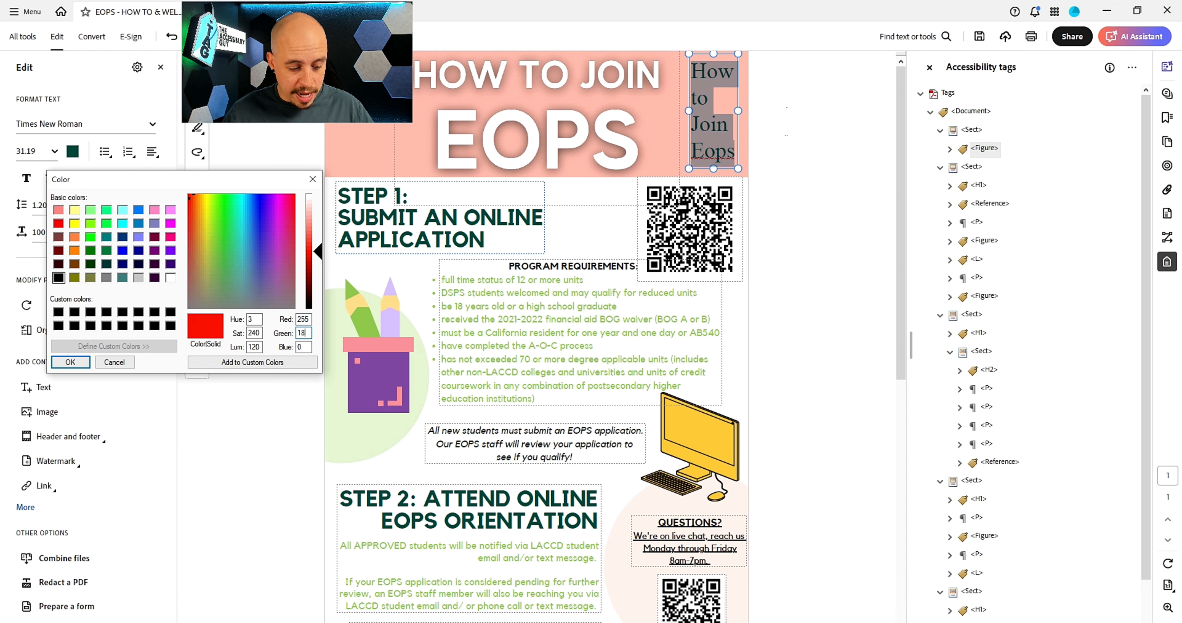
text(1)
key(alt+Tab)
key(alt+Tab)
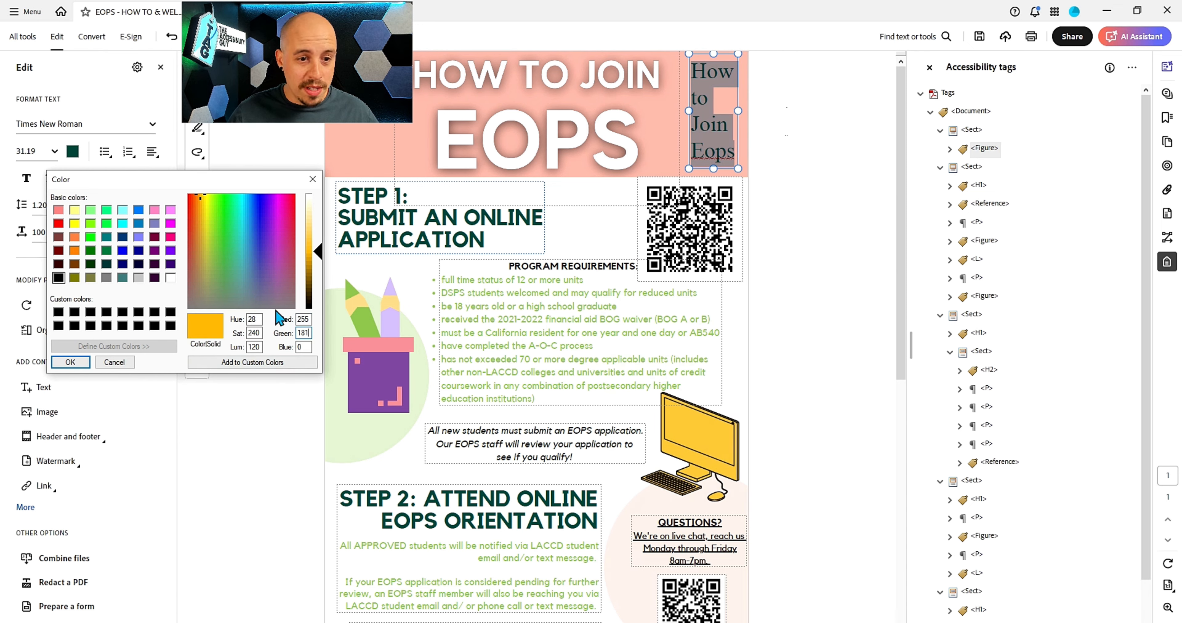
double_click(303, 347)
text(166)
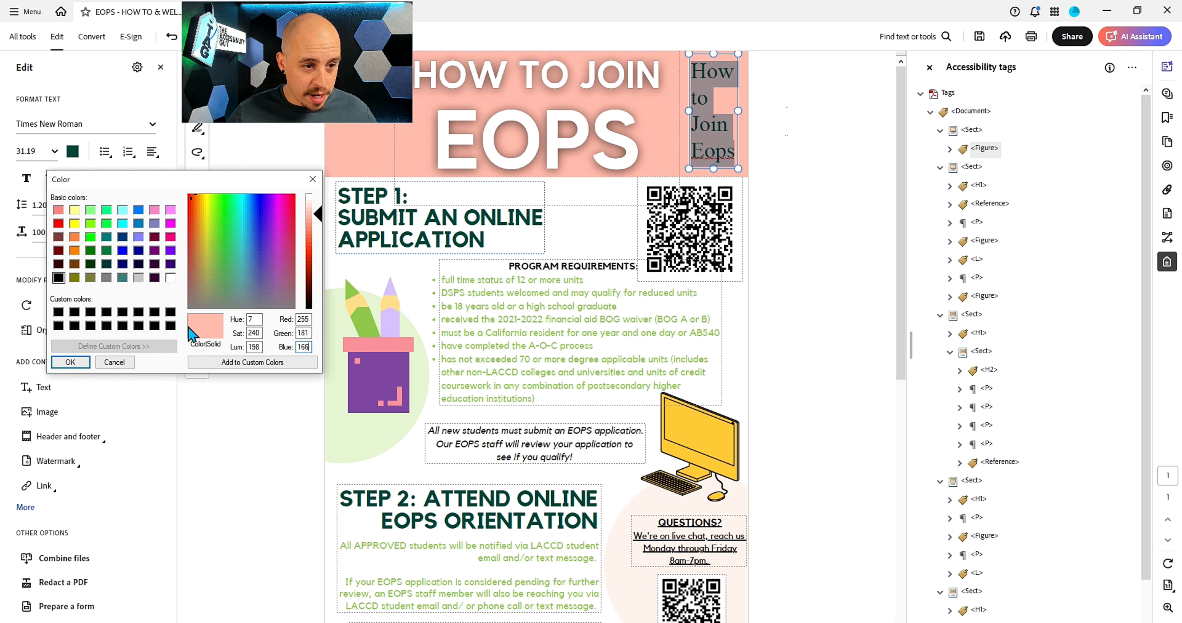
click(70, 362)
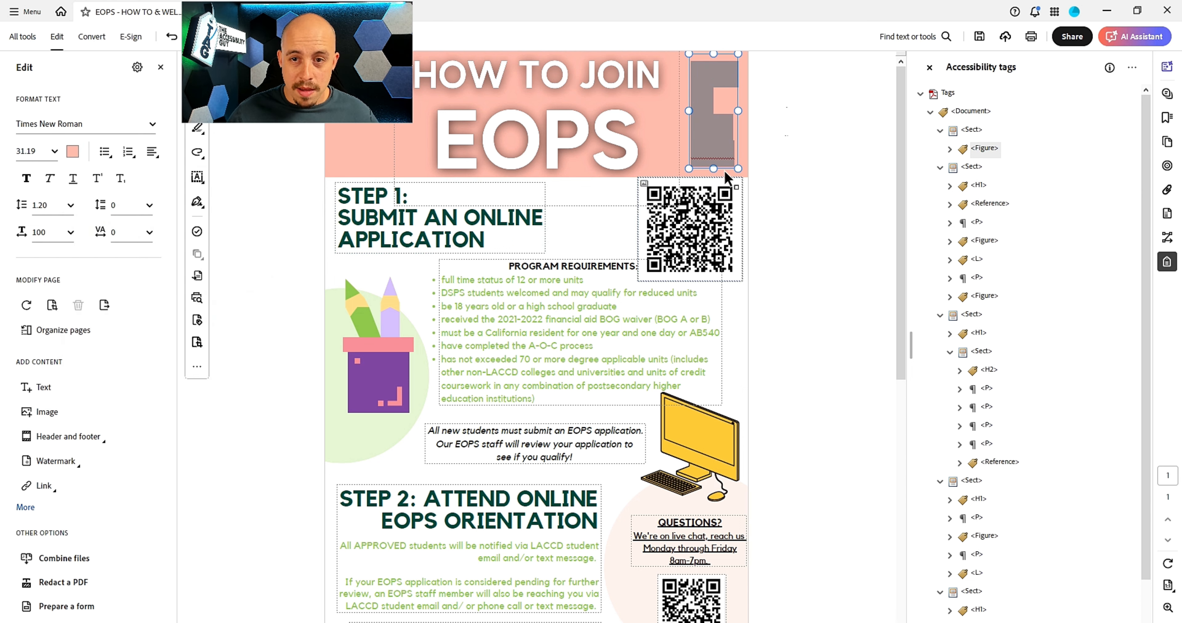
click(798, 145)
click(693, 68)
key(ctrl+a)
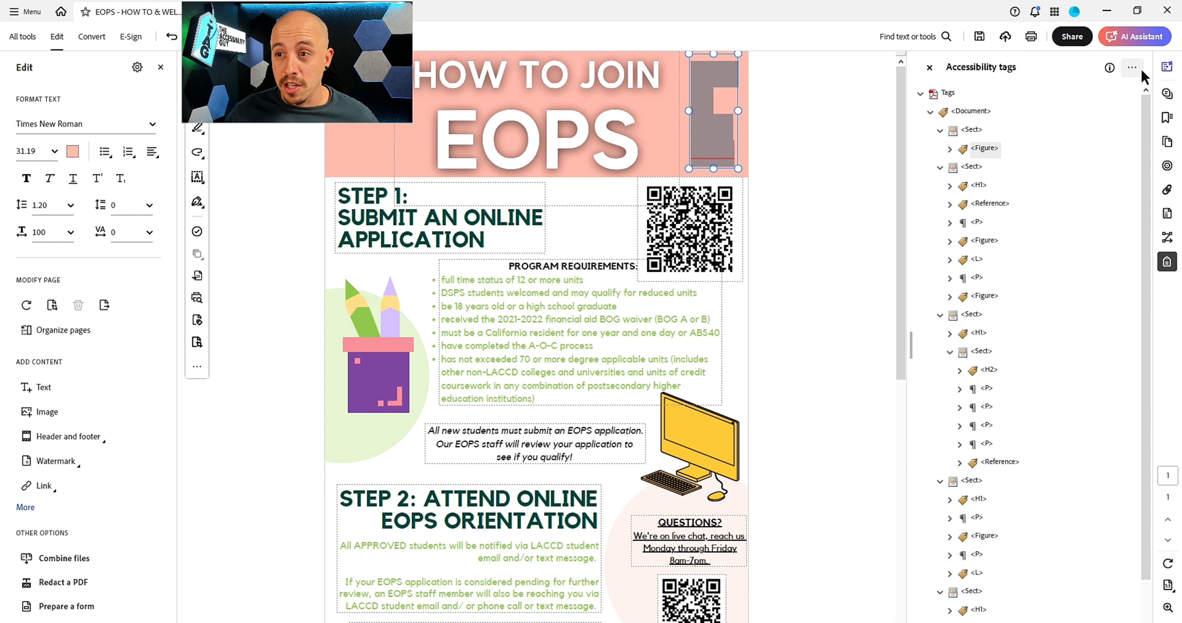
click(1131, 68)
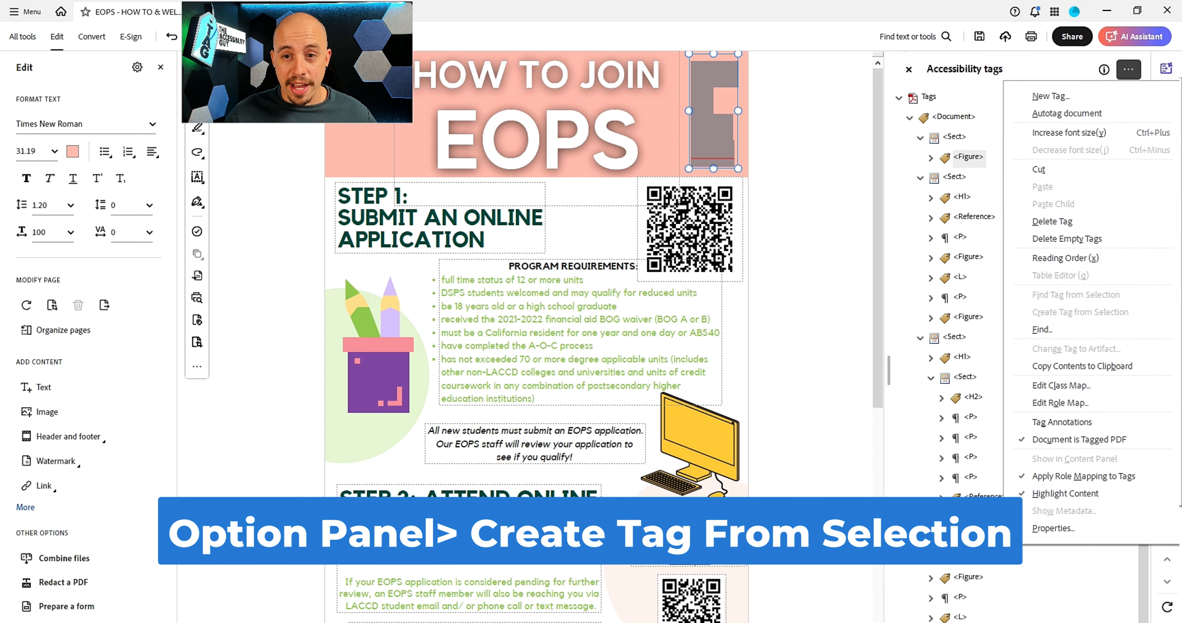
click(836, 145)
click(705, 87)
key(ctrl+a)
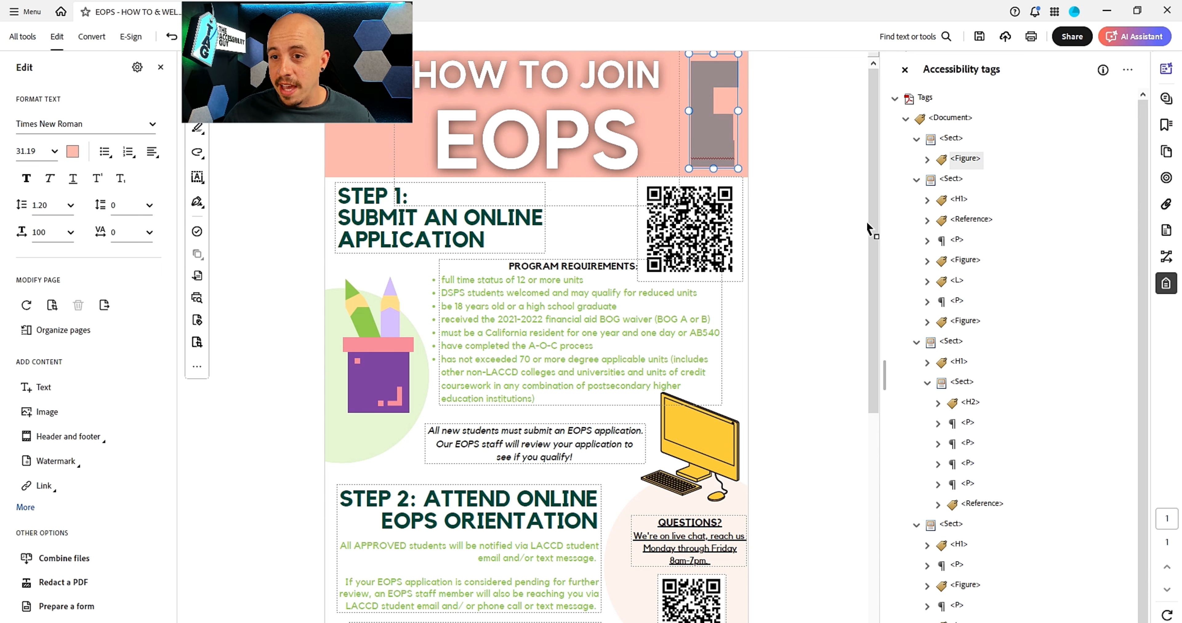
key(Delete)
Step: Leave edit mode and find the tag that holds the selected title text
click(161, 68)
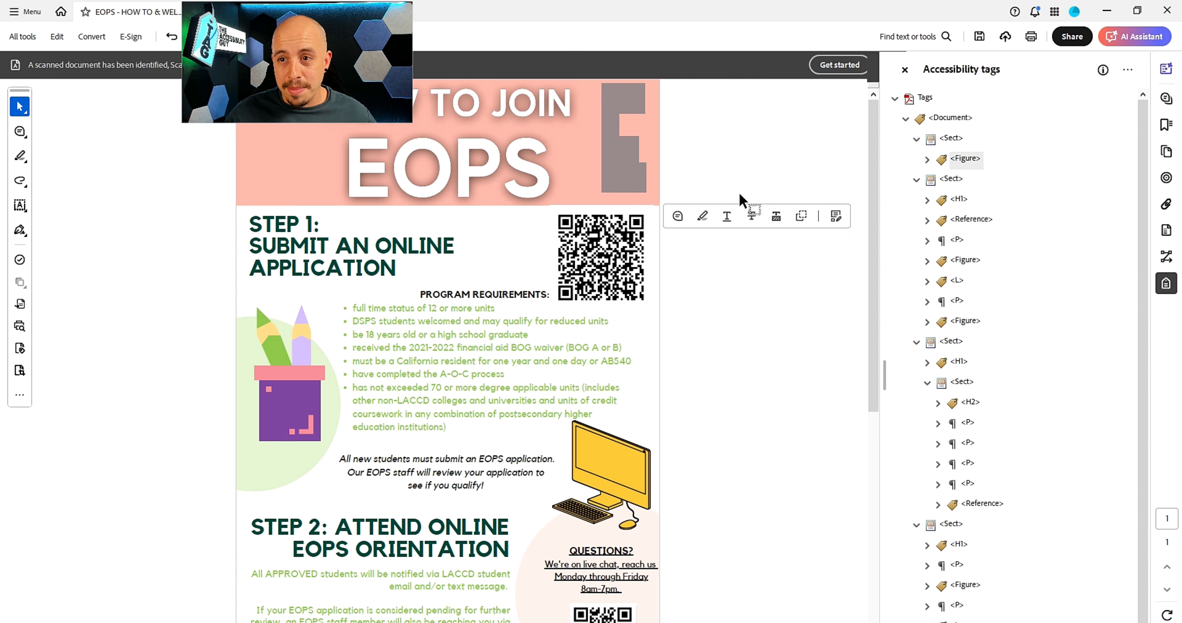
click(1127, 69)
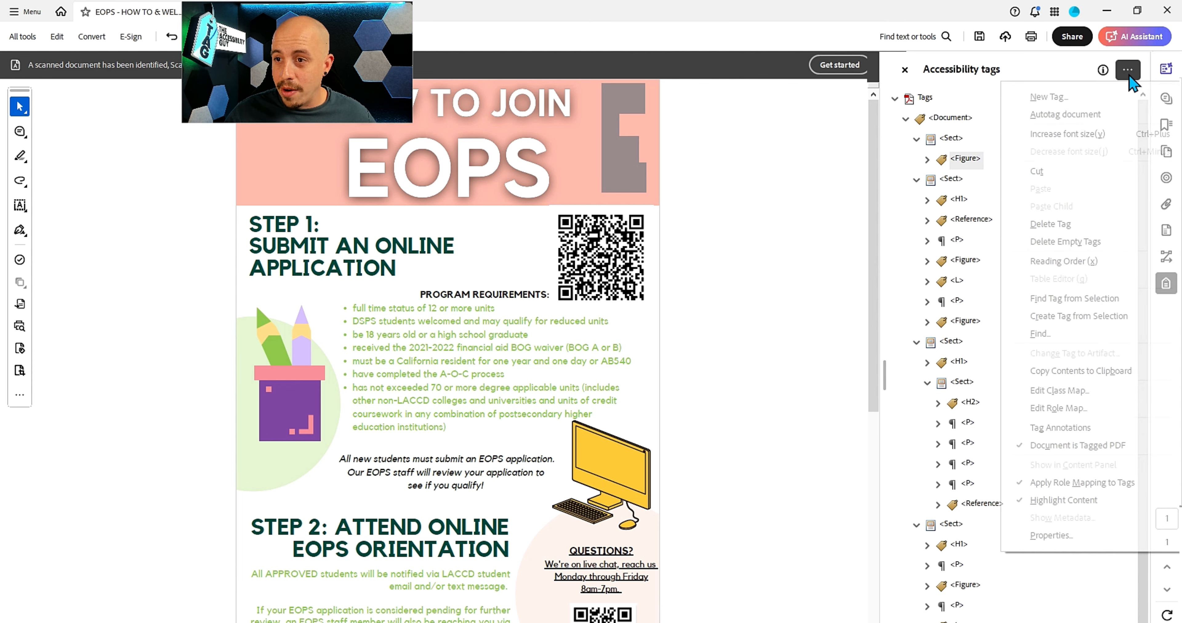
click(1103, 304)
Step: Change the Path content inside the title's Figure tag to a Page artifact
click(968, 200)
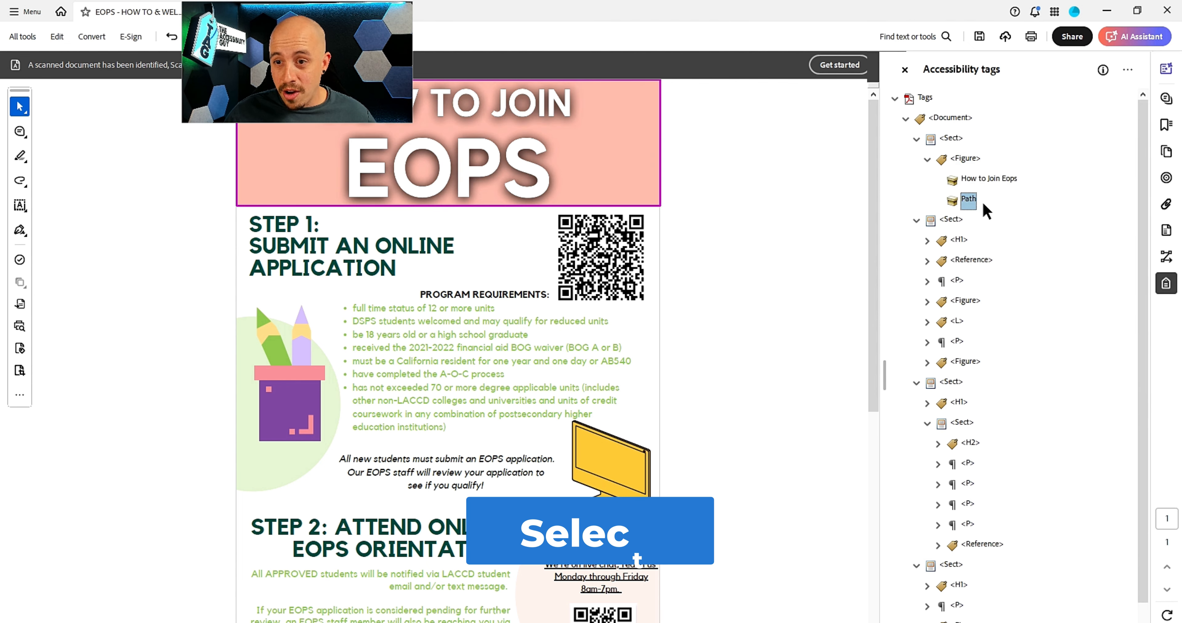
right_click(968, 200)
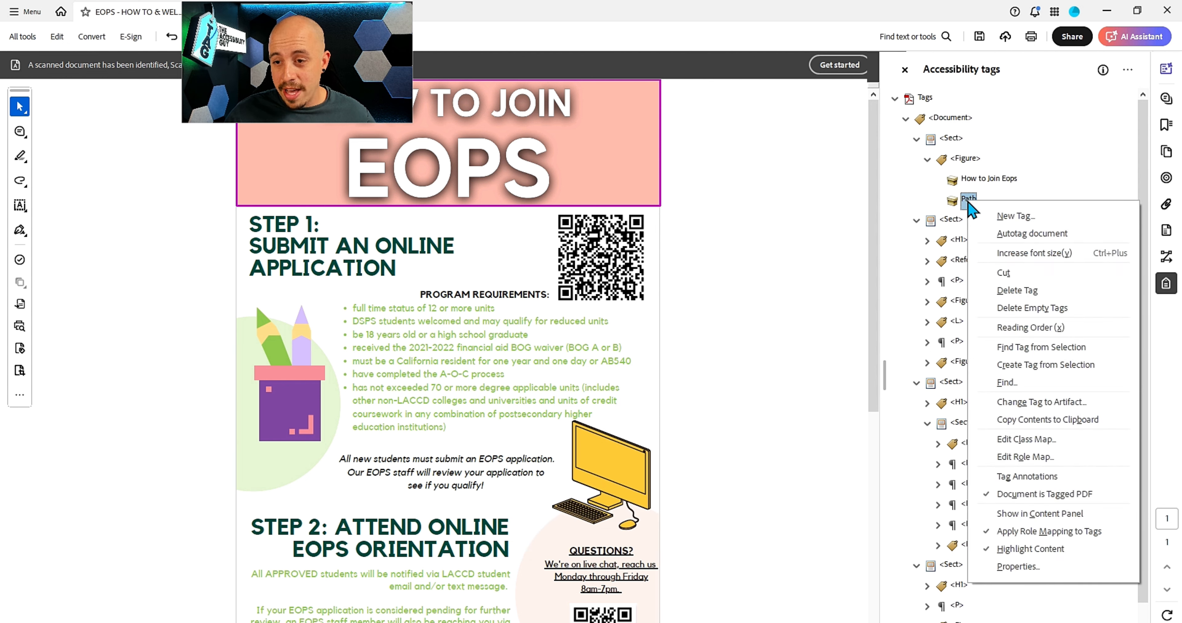
click(1051, 403)
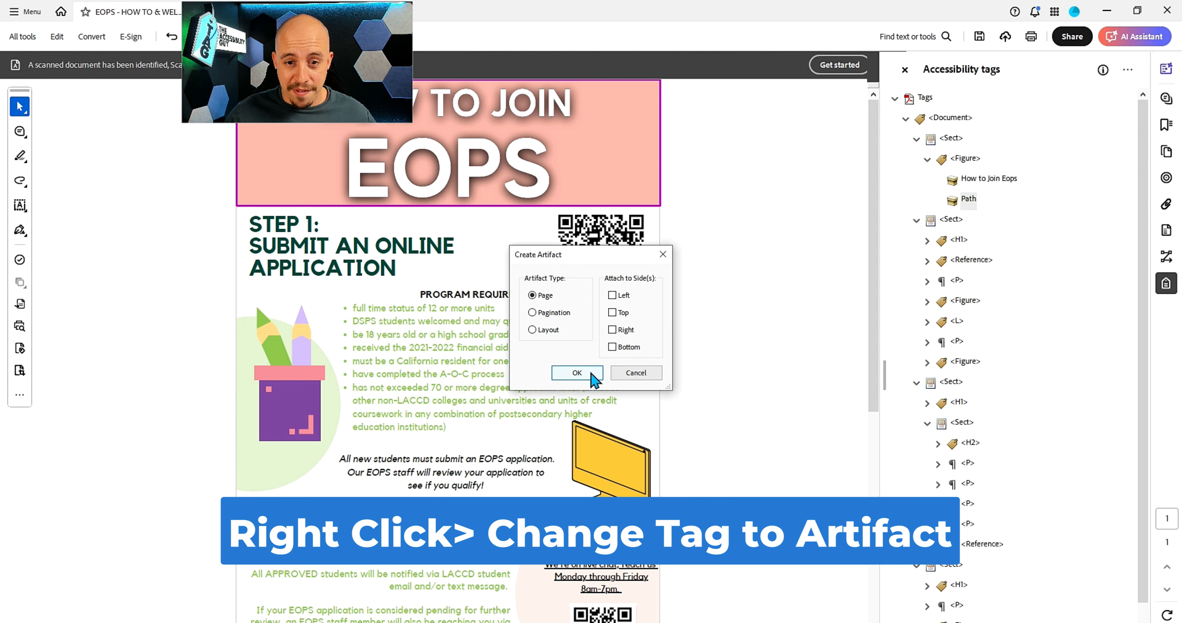
click(577, 378)
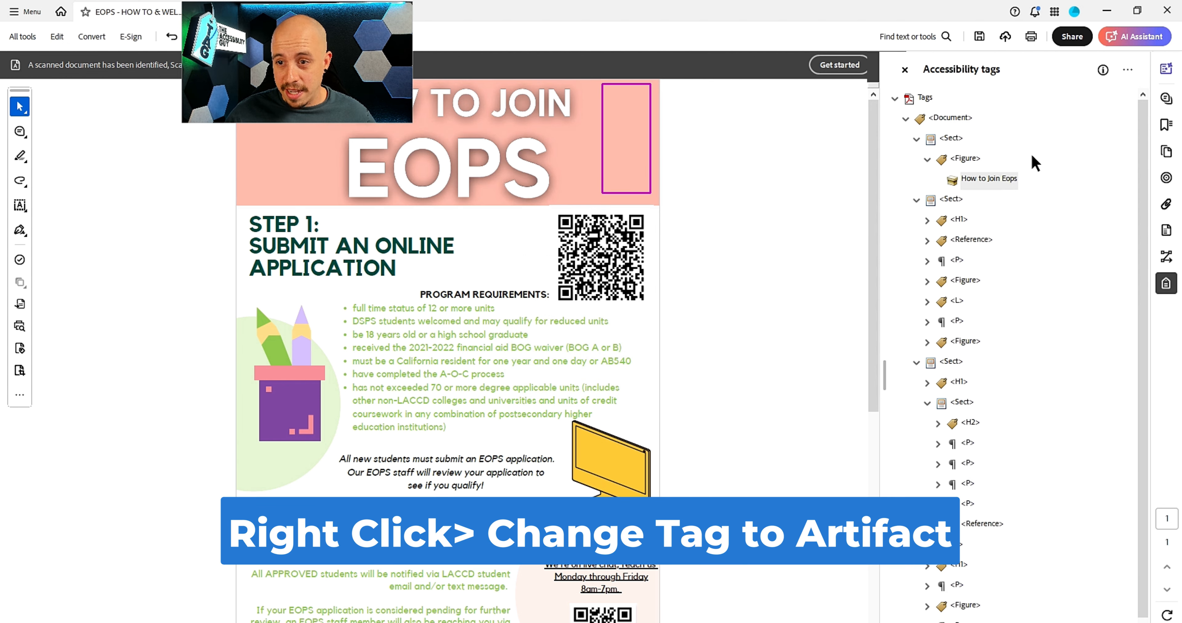
Step: Rename the Figure tag containing "How to Join Eops" as H1
click(969, 158)
key(BackSpace)
key(BackSpace)
key(BackSpace)
key(BackSpace)
key(BackSpace)
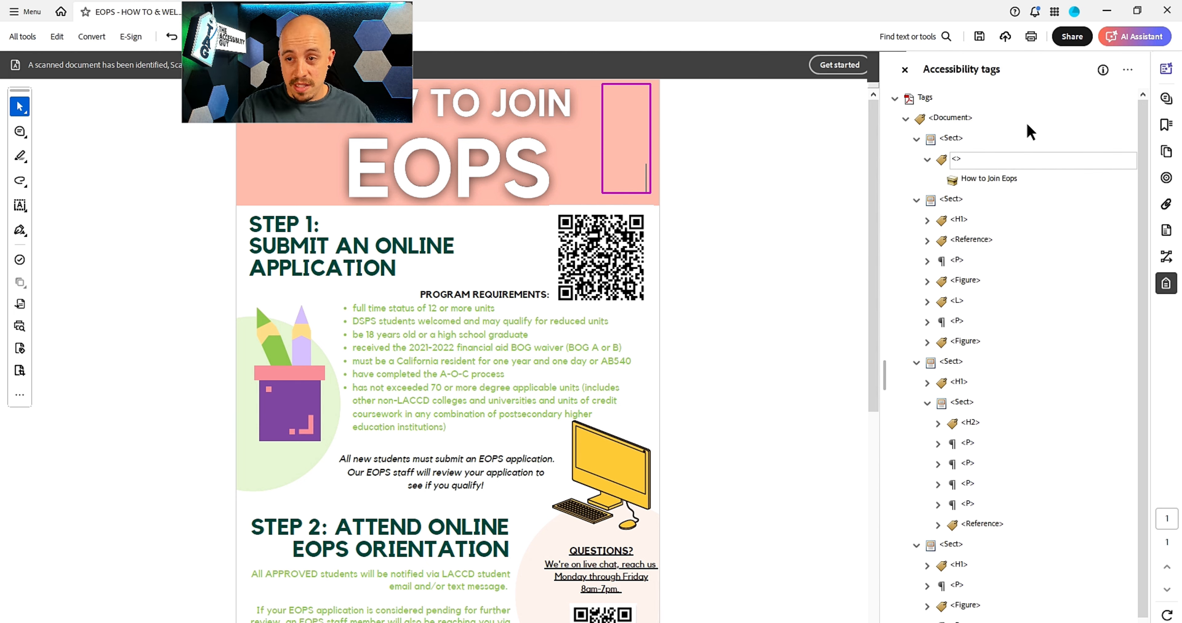
text(H1)
key(Return)
Step: Replace the title H1 tag's actual text with wording that spells out the acronym, beginning "How to join extended opportunities and"
right_click(959, 158)
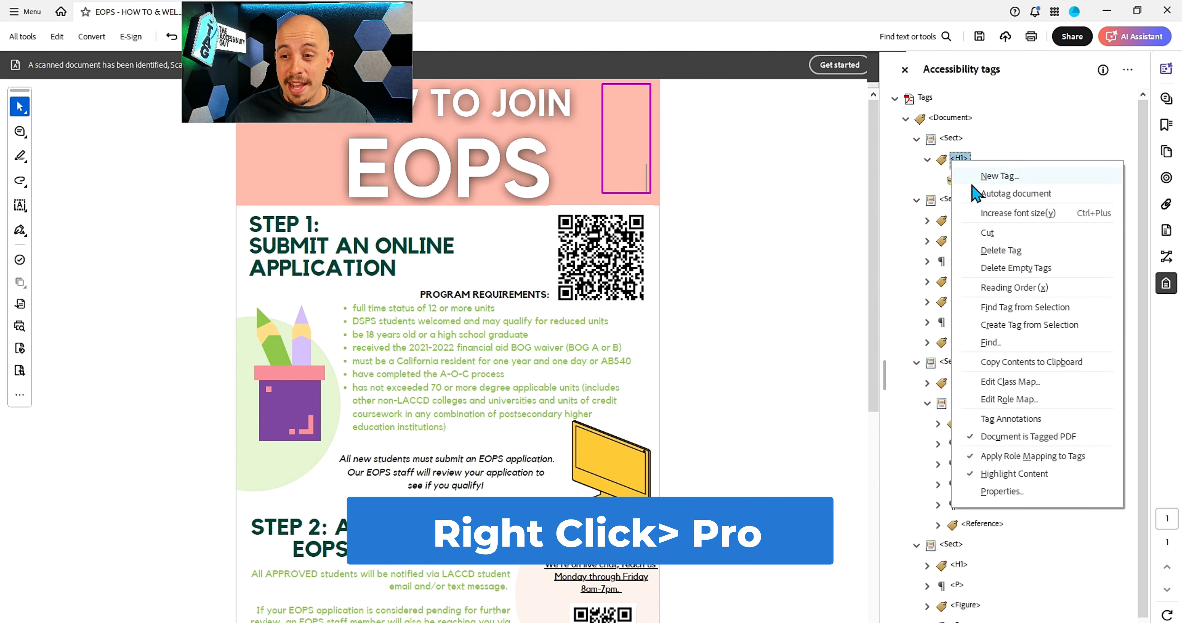
click(1000, 492)
drag(691, 331, 575, 308)
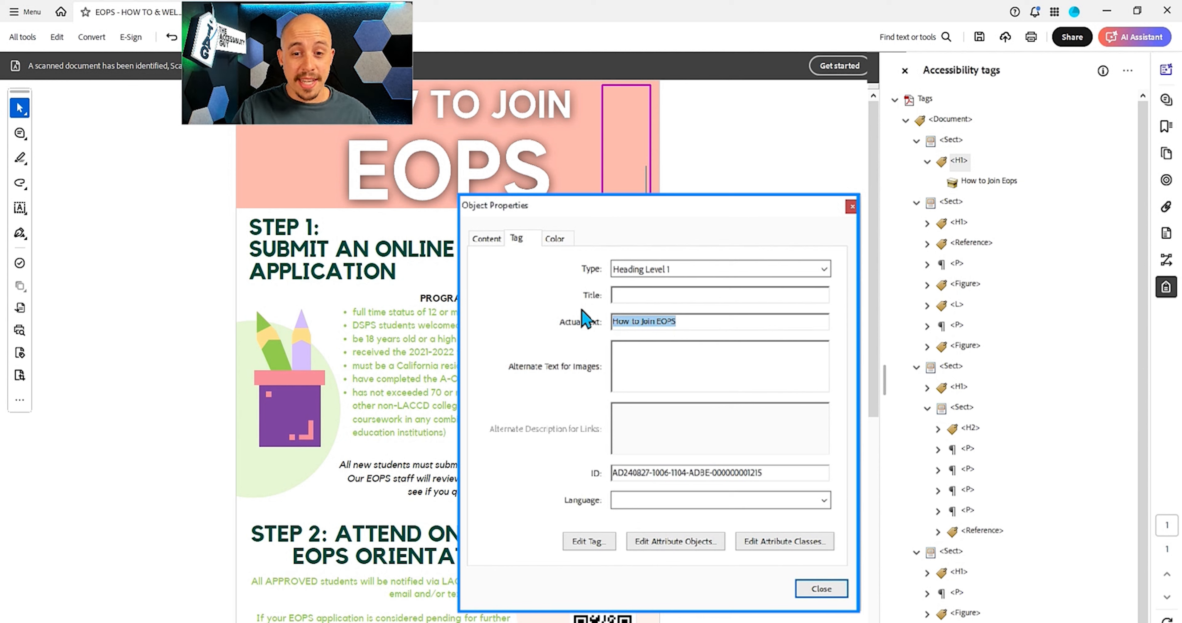
text(H)
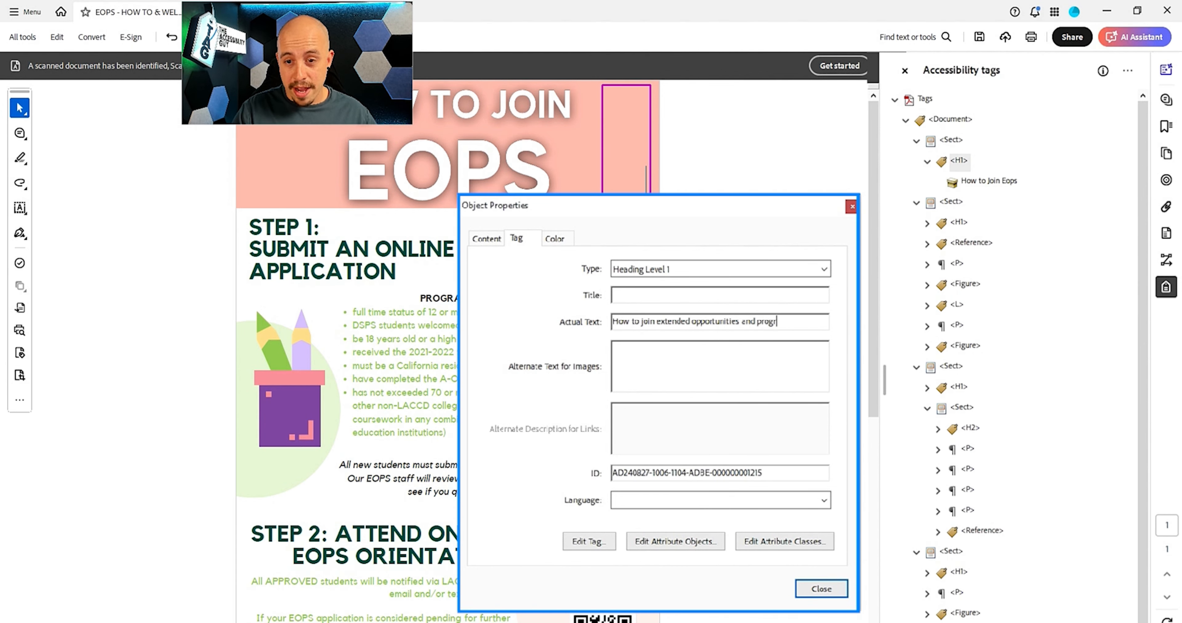
text(ces)
key(Return)
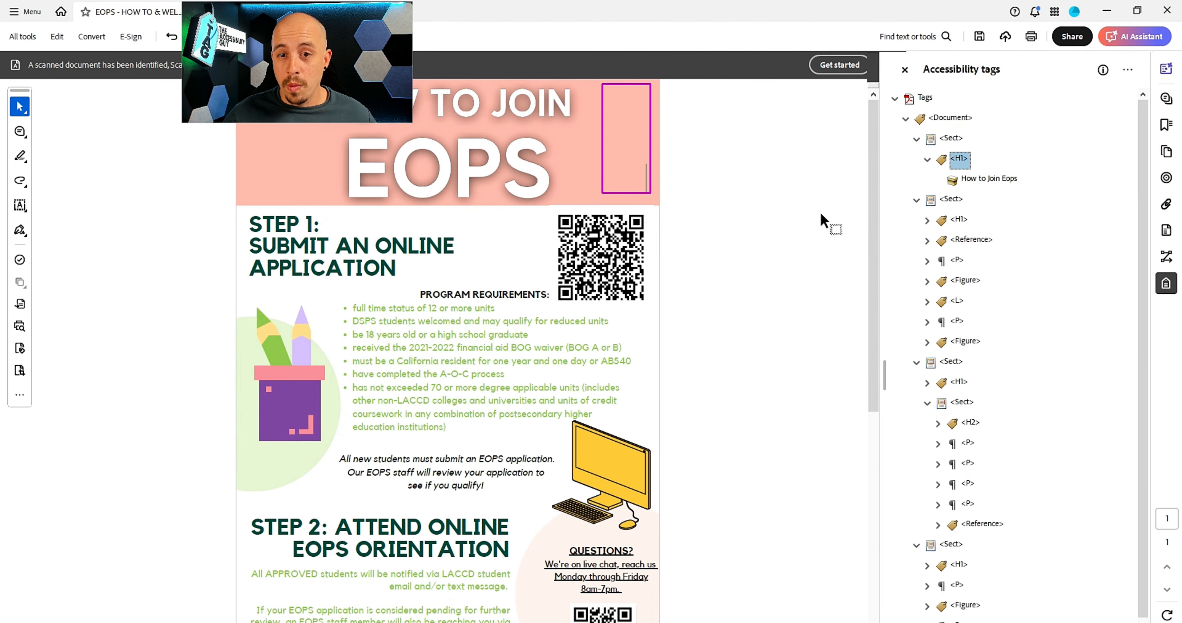
Step: Collapse the title's H1 tag and change the tag of the "Step 1: Submit an Online Application" heading to H2
click(977, 180)
click(958, 161)
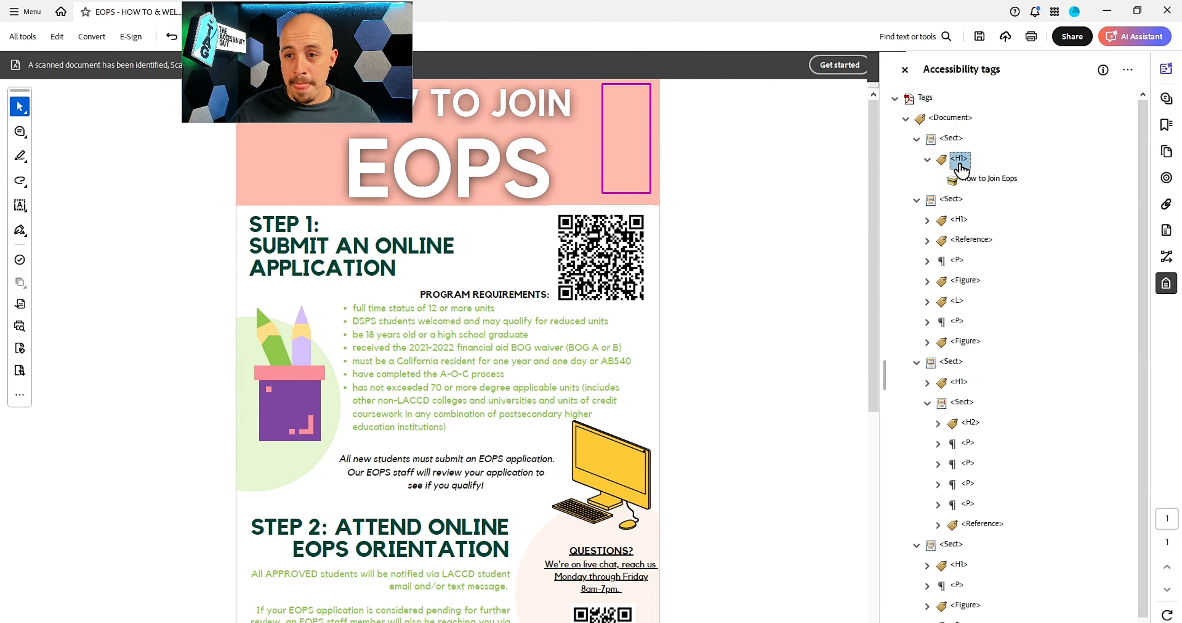
key(Left)
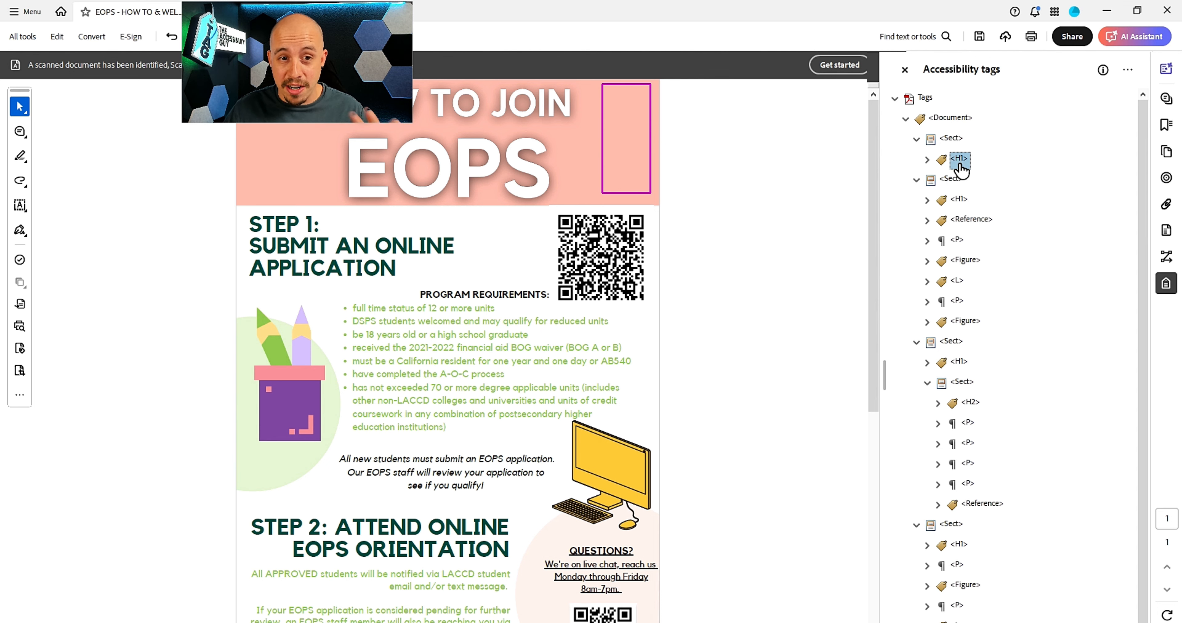
key(Down)
key(Down)
key(F2)
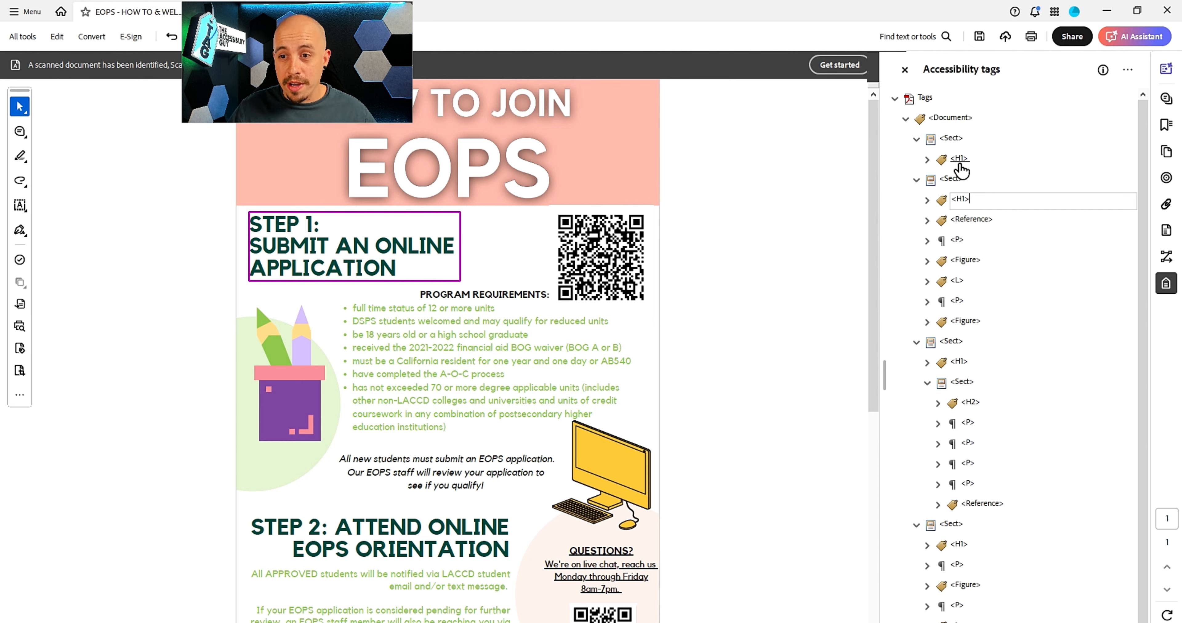
text(2)
key(Return)
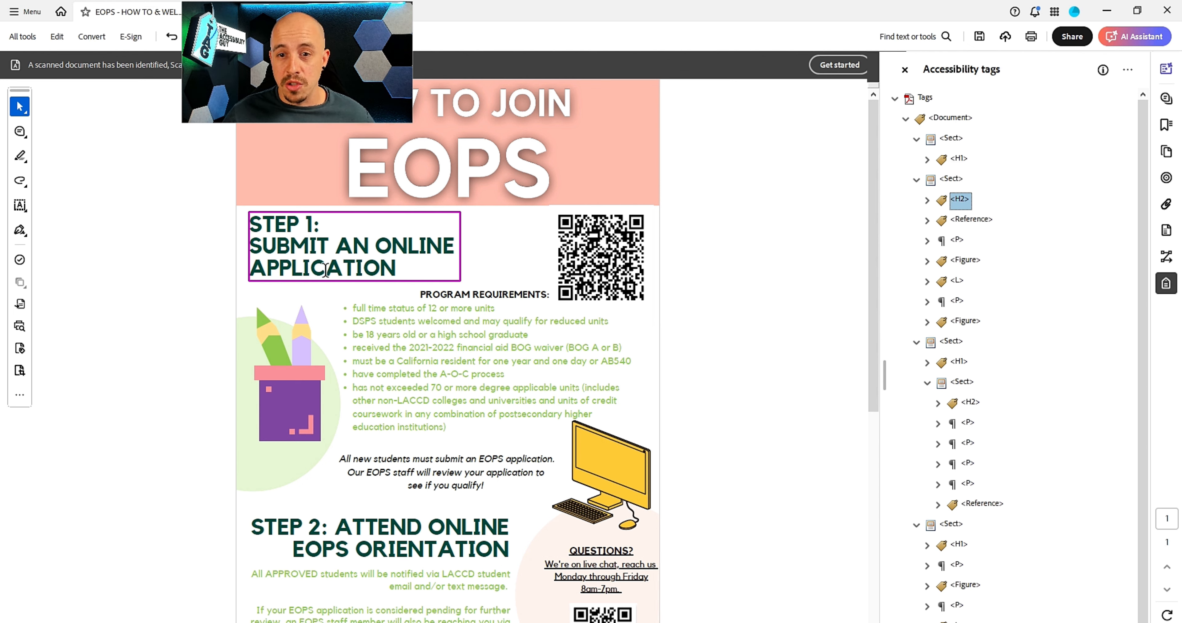
Step: Expand the Reference tag under Step 1 to examine the QR code's link, figure and image contents
key(Down)
key(Right)
key(Right)
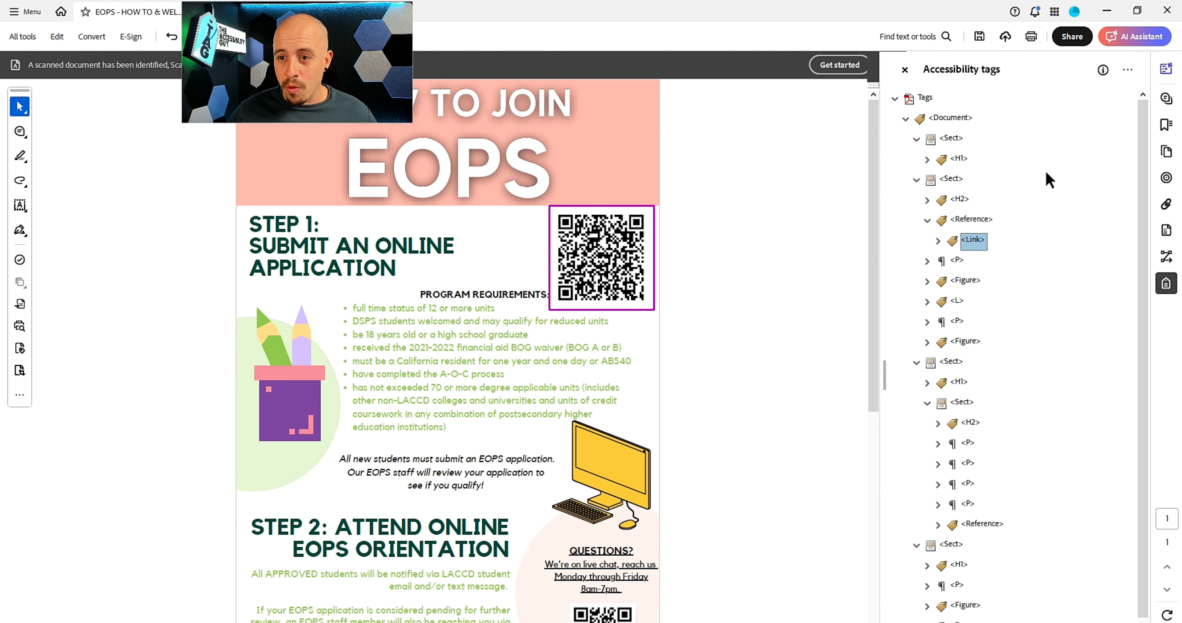
key(Right)
key(Right)
key(Down)
key(Right)
key(Right)
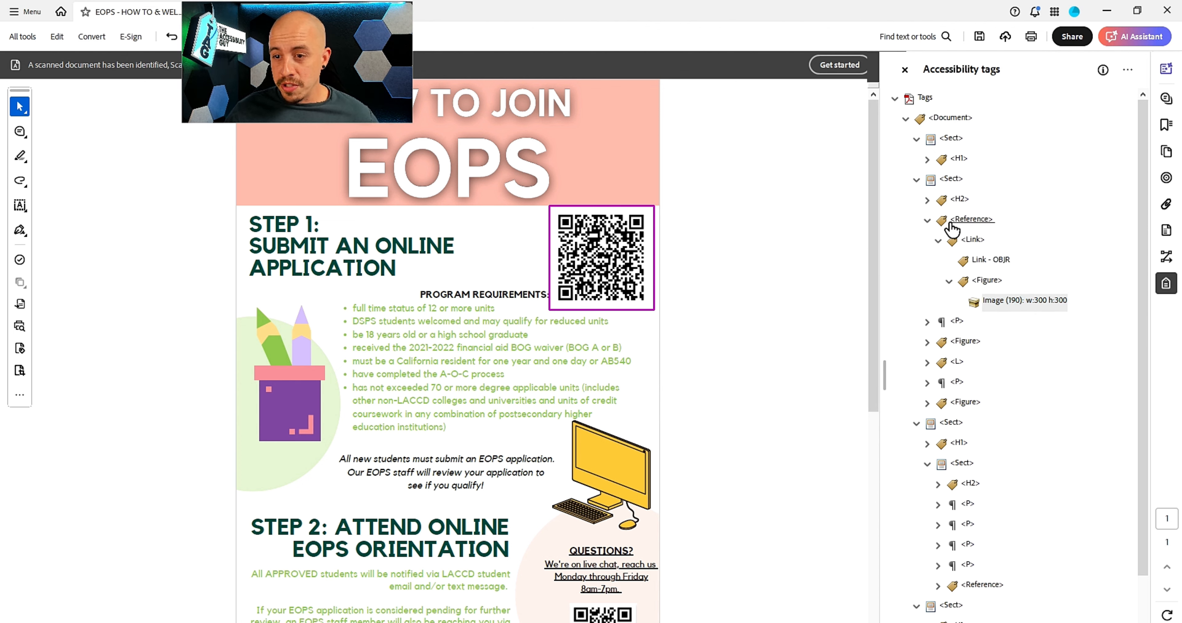
Step: Move the QR code's Figure tag directly below the Step 1 H2 tag and nest the Reference tag with its link inside it
click(984, 286)
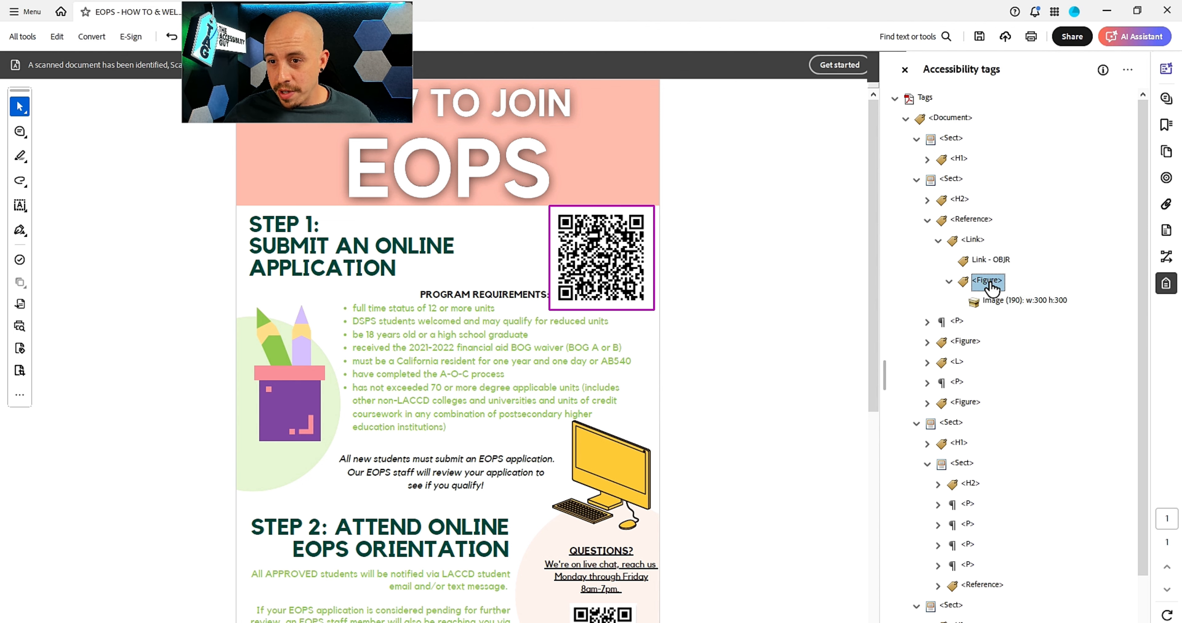
drag(957, 216, 957, 214)
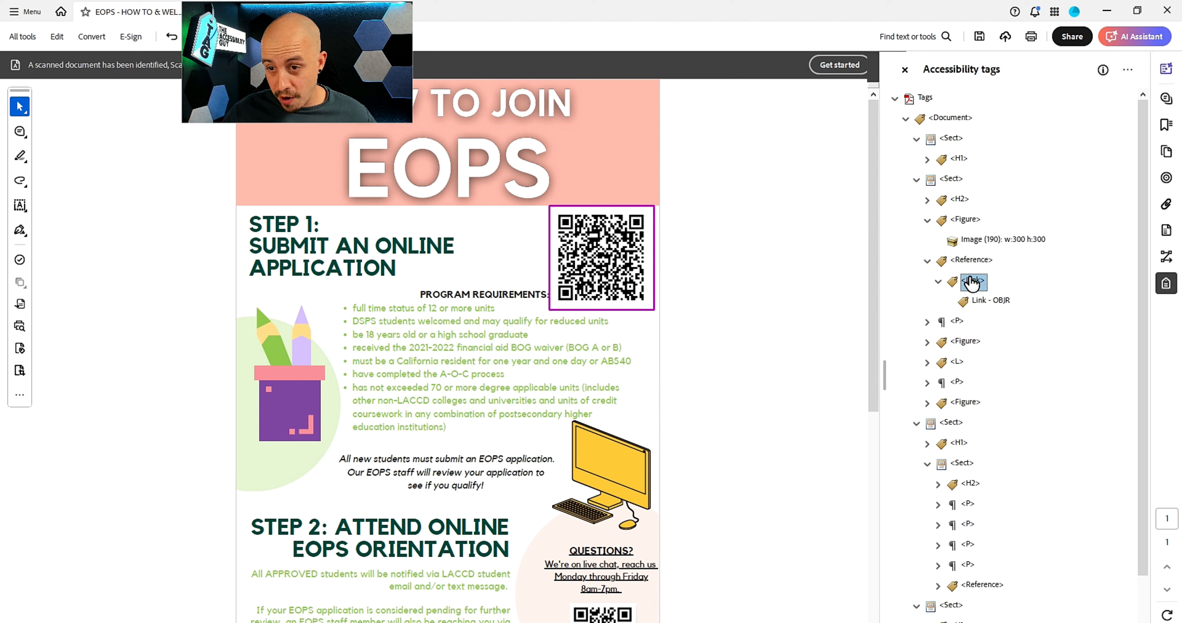
drag(961, 265, 973, 241)
click(988, 270)
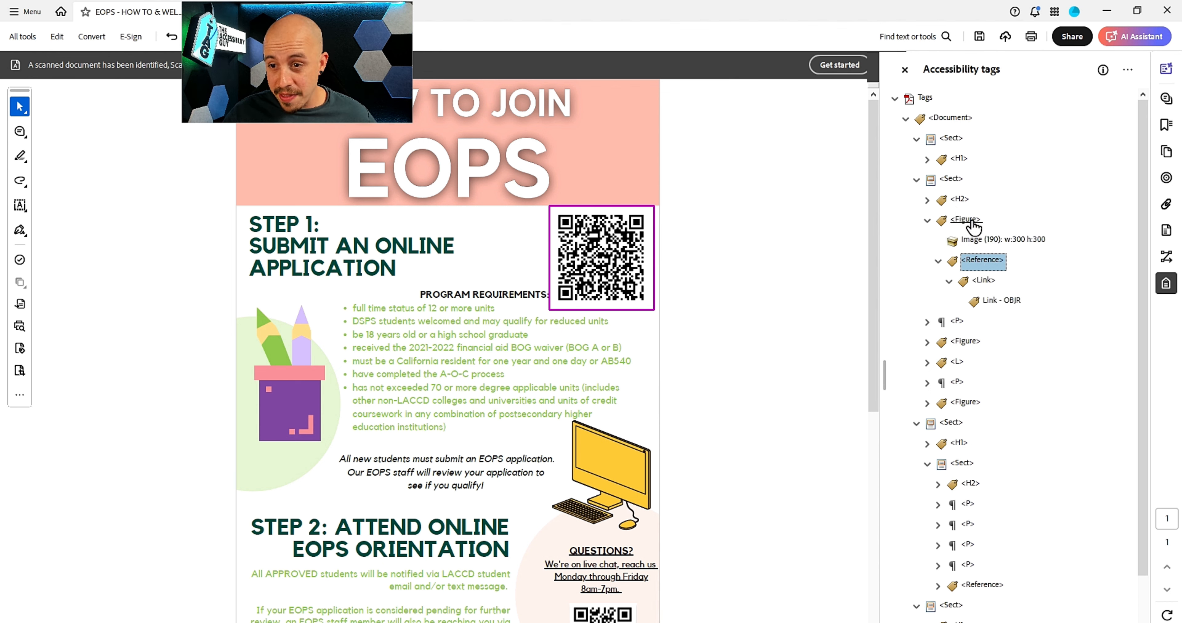
click(966, 220)
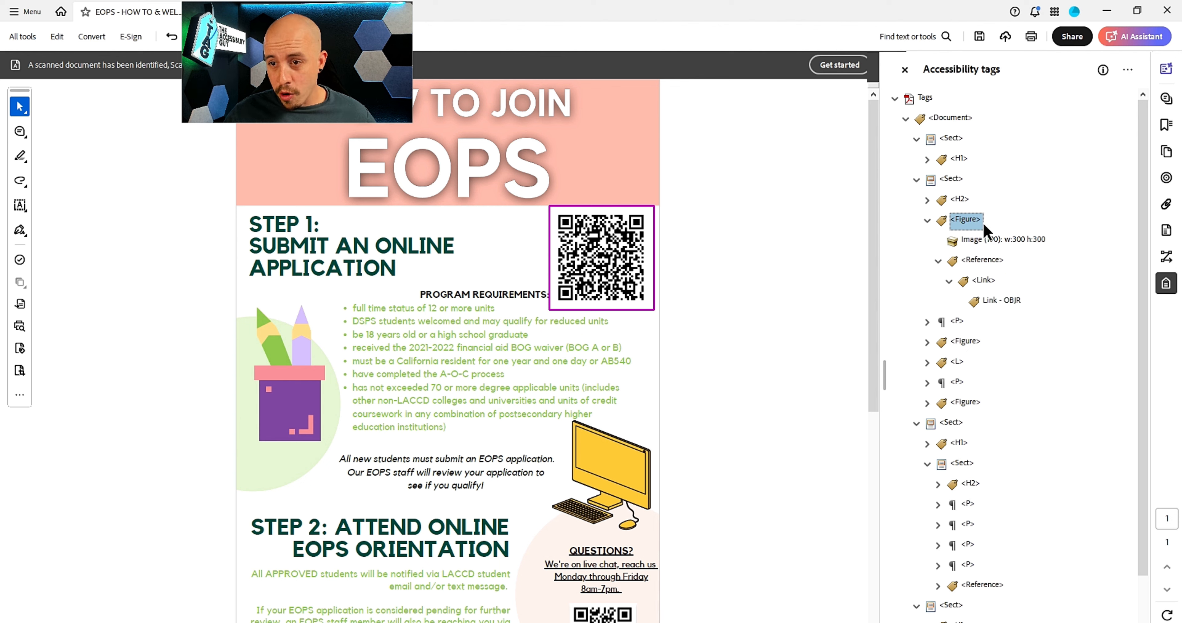
Step: Check the options available for the Reference tag and its Link tag under the QR code's Figure tag
right_click(984, 261)
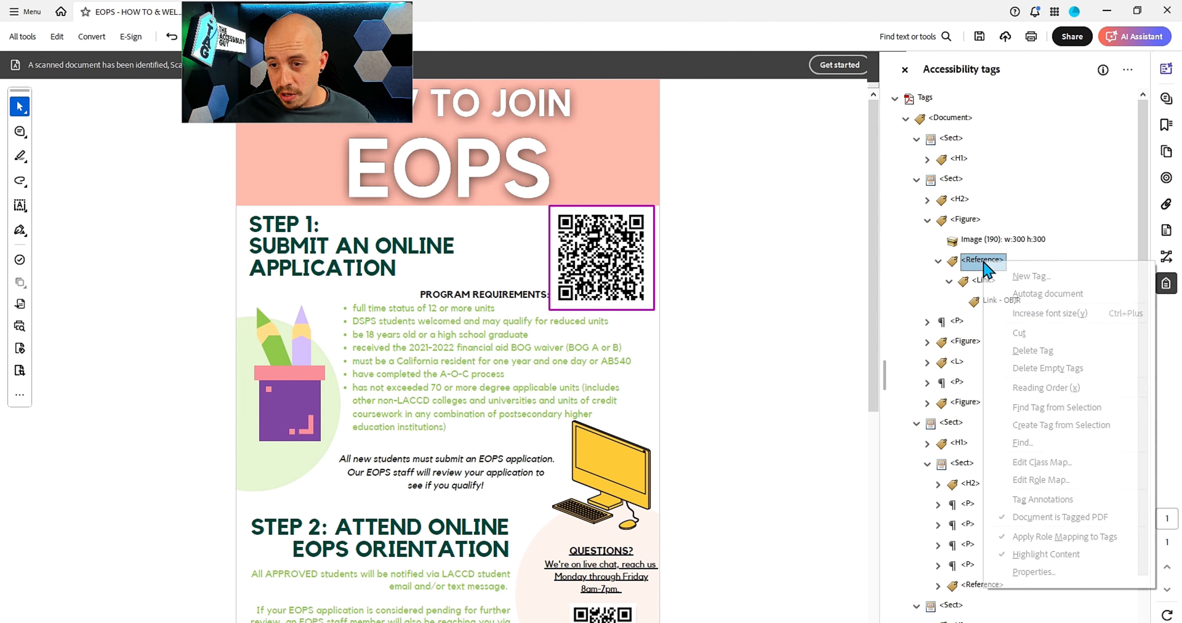
click(1074, 572)
click(820, 232)
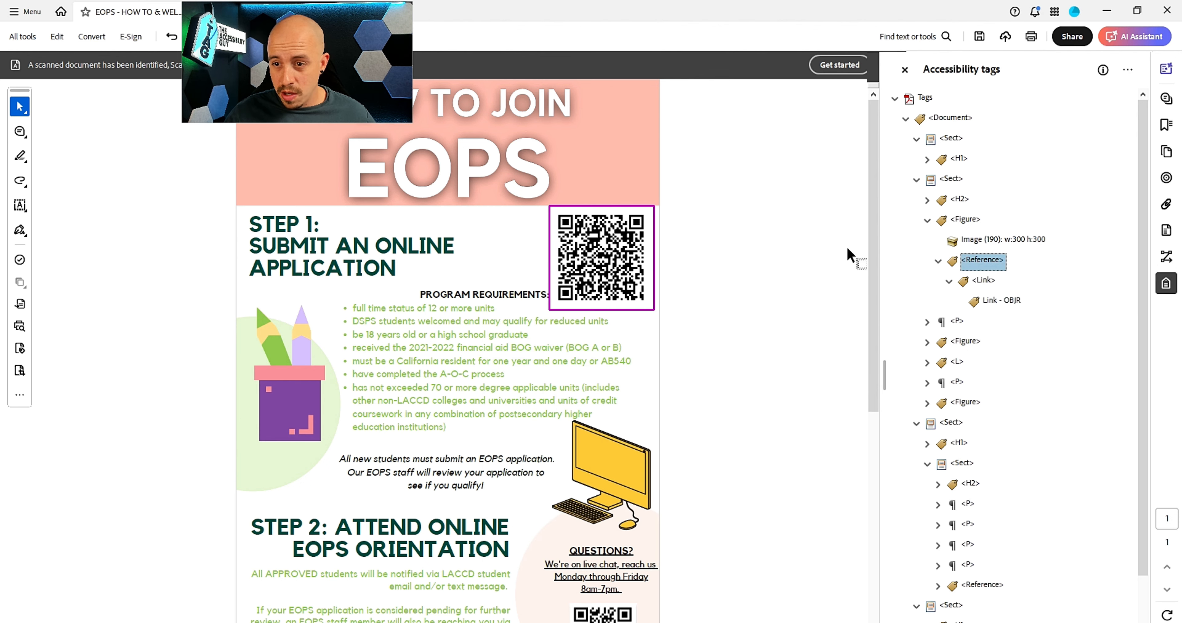
right_click(988, 283)
click(1045, 595)
click(792, 560)
Step: Set the alternate text of the QR code's Figure tag to "QR code which links to EOPS Application"
right_click(964, 220)
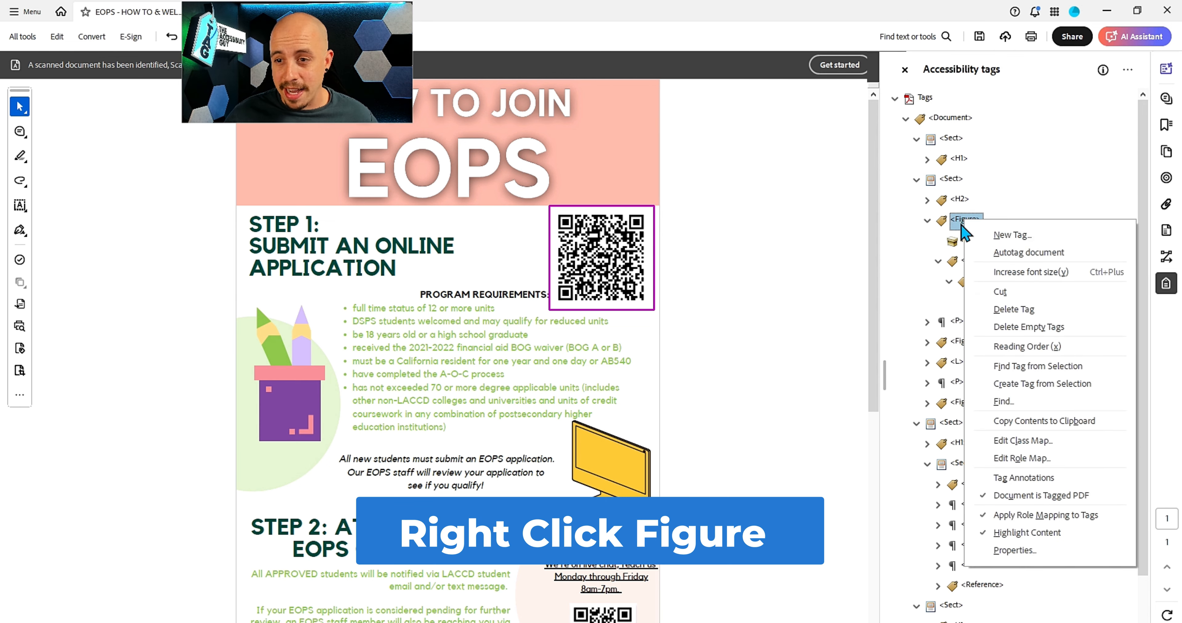
click(1015, 547)
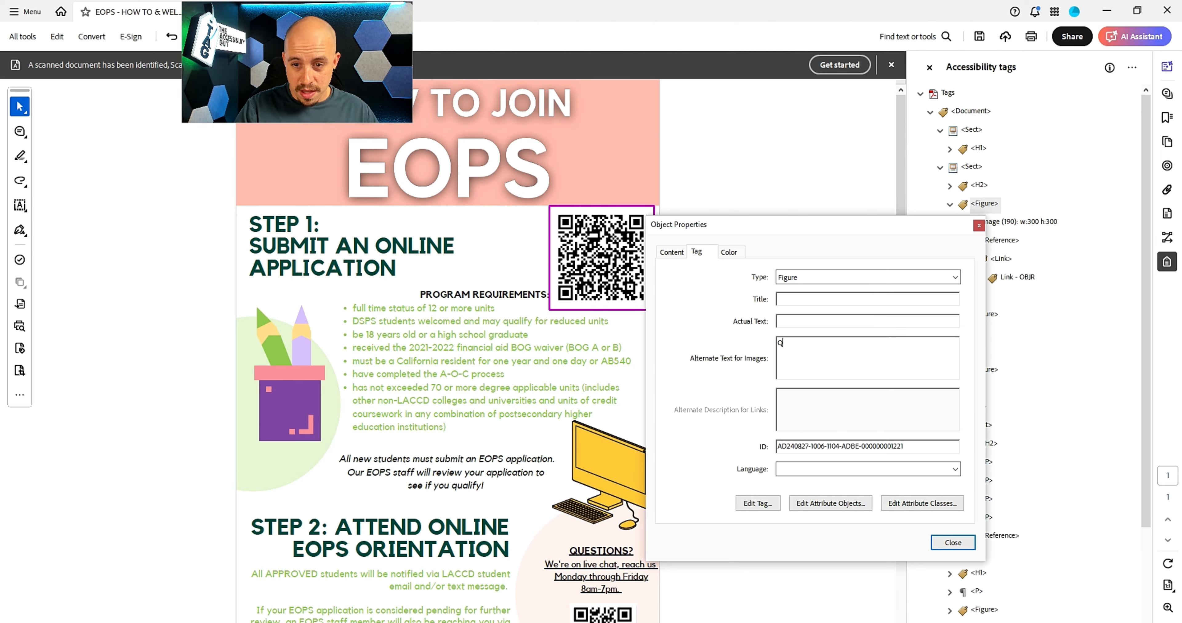
text(QR code which lin)
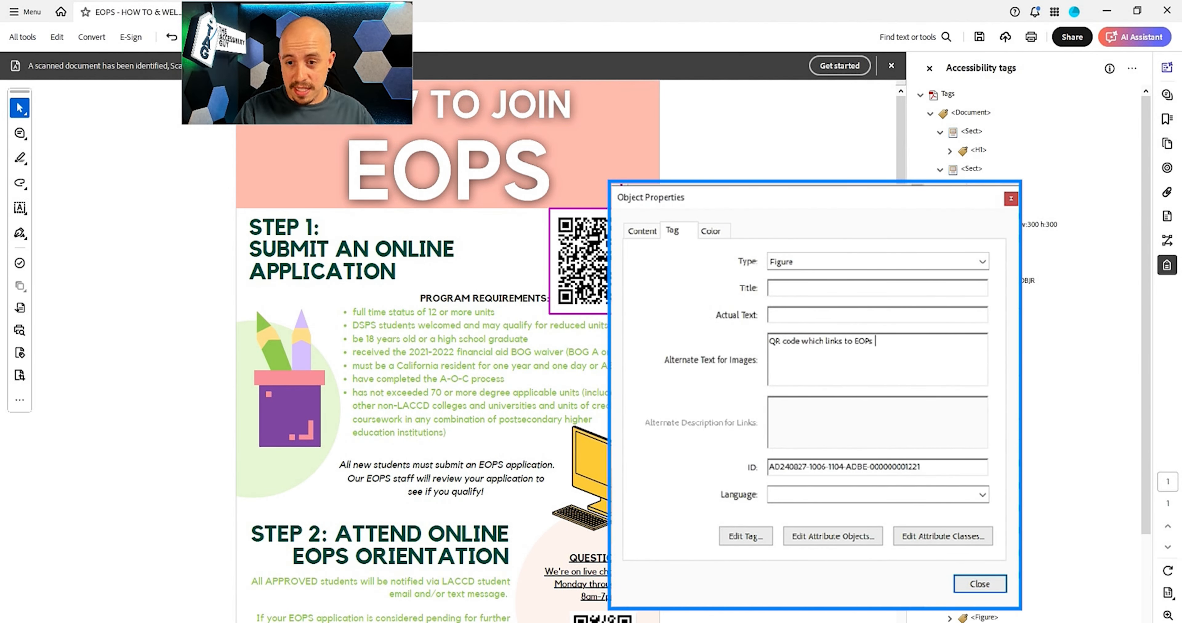
text(ks to EOPS Application)
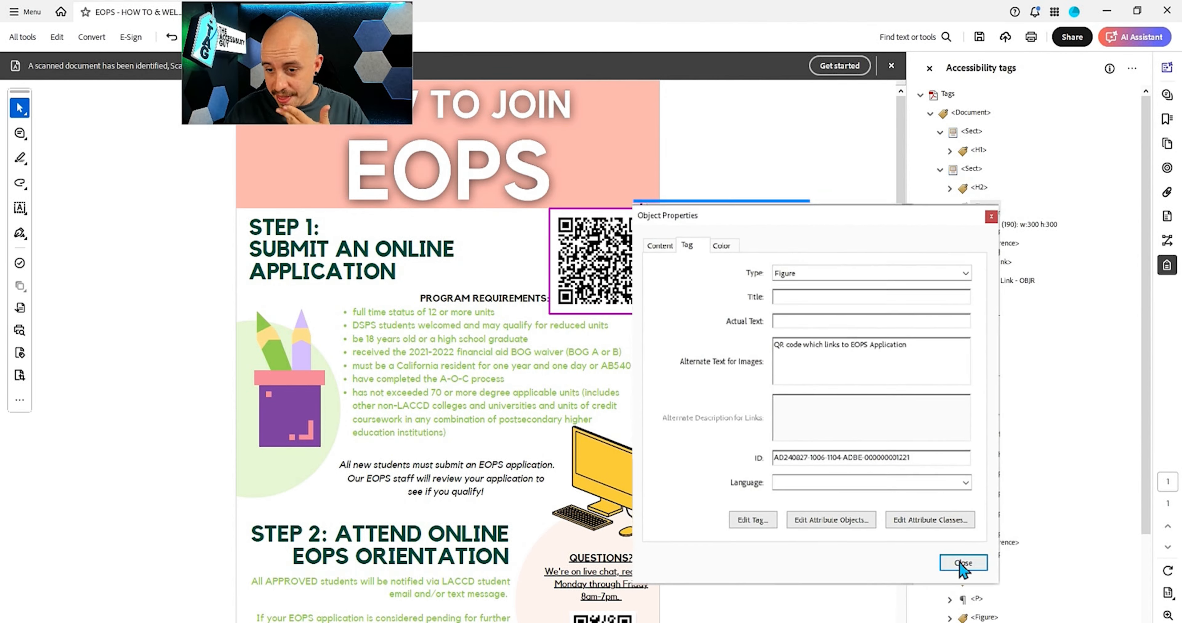
click(980, 584)
Step: Open the QR code's link and copy the web address of the online application form
click(601, 257)
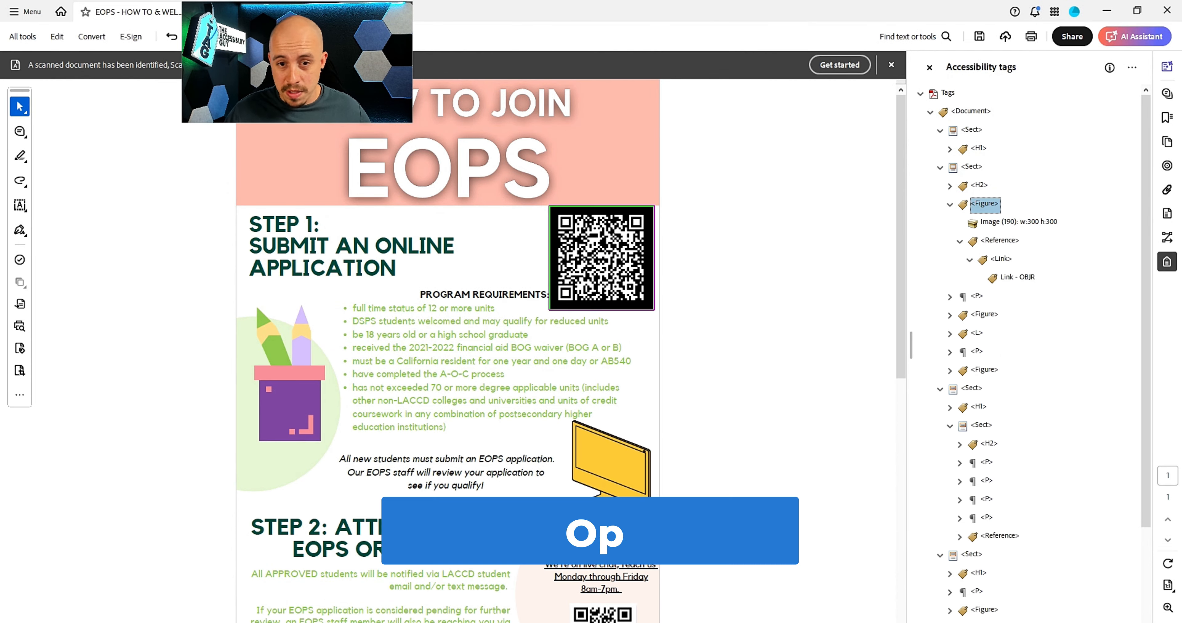
click(595, 364)
key(ctrl+c)
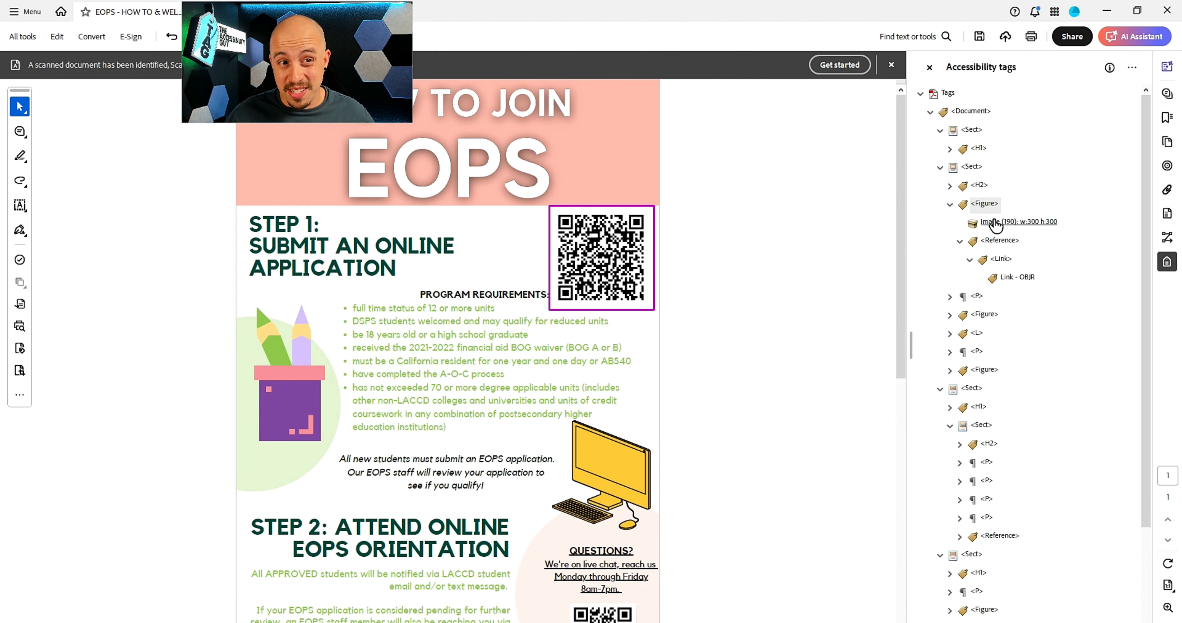
Step: Append the copied forms.office.com address to the QR code's alternate text and insert "which links too" before it
right_click(984, 203)
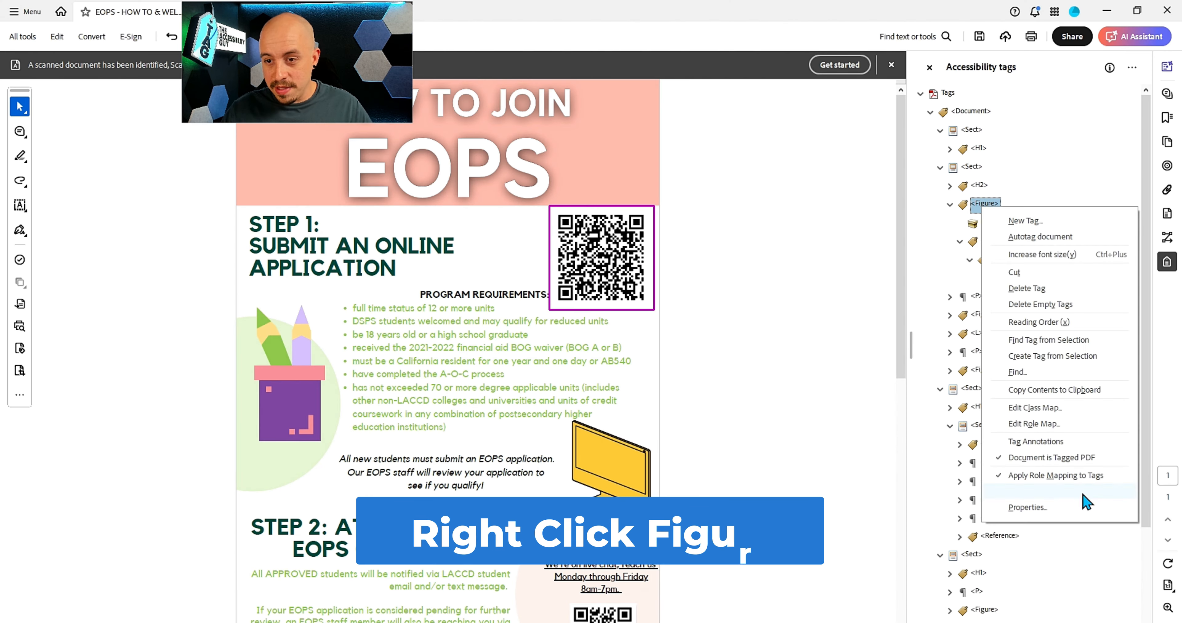
click(1015, 516)
click(940, 351)
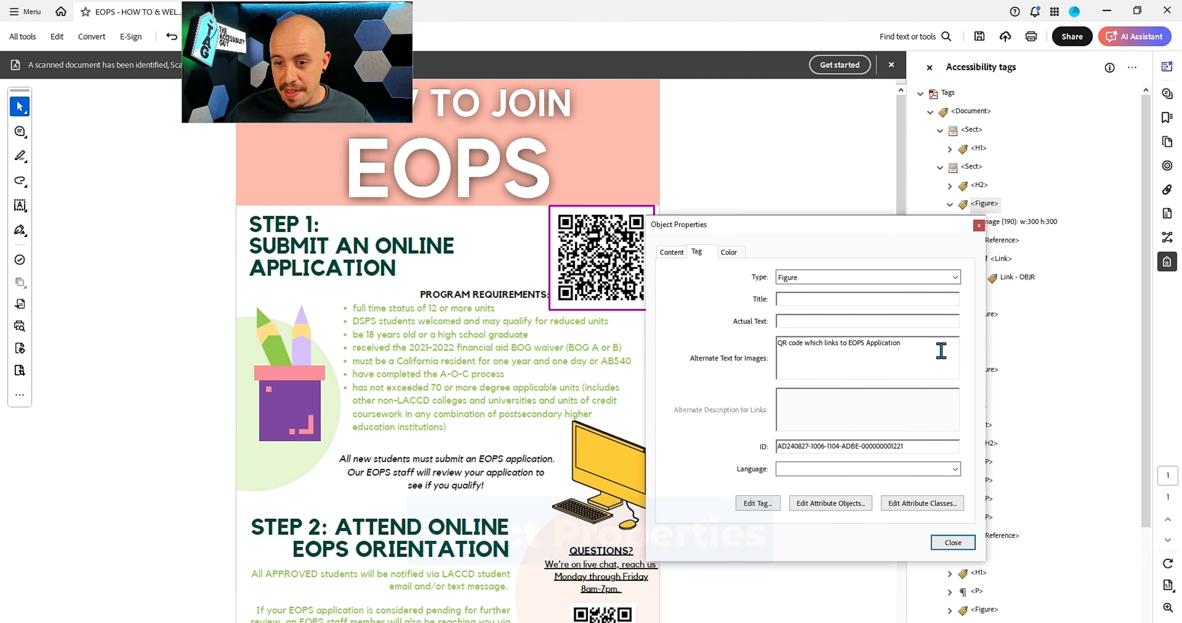
key(ctrl+v)
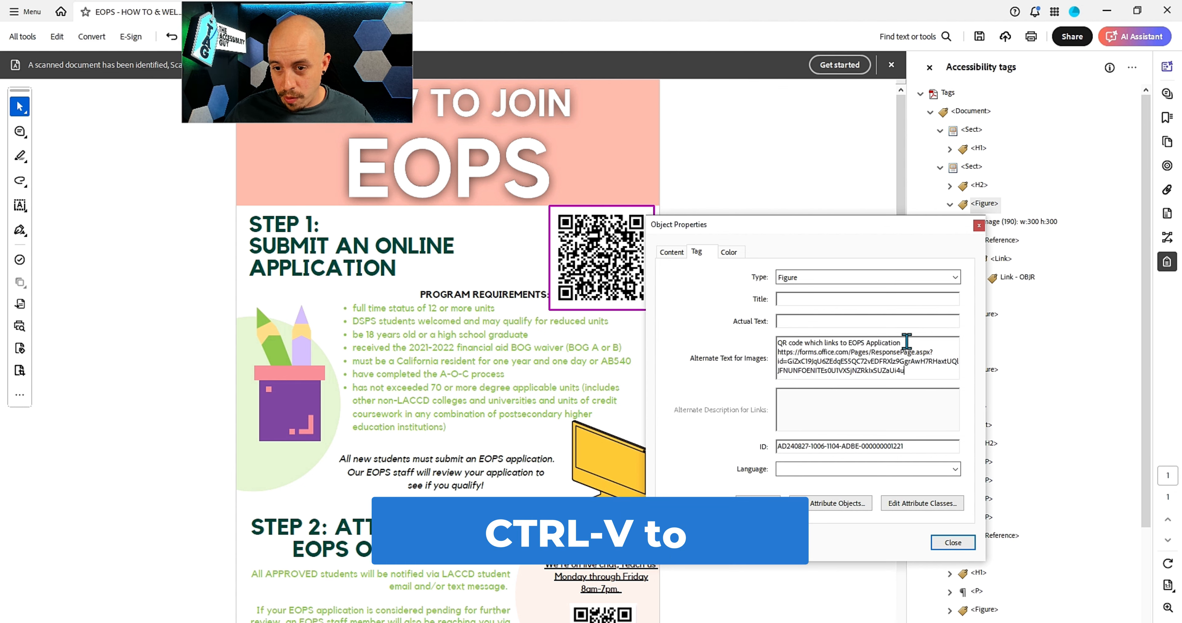
text(h links too)
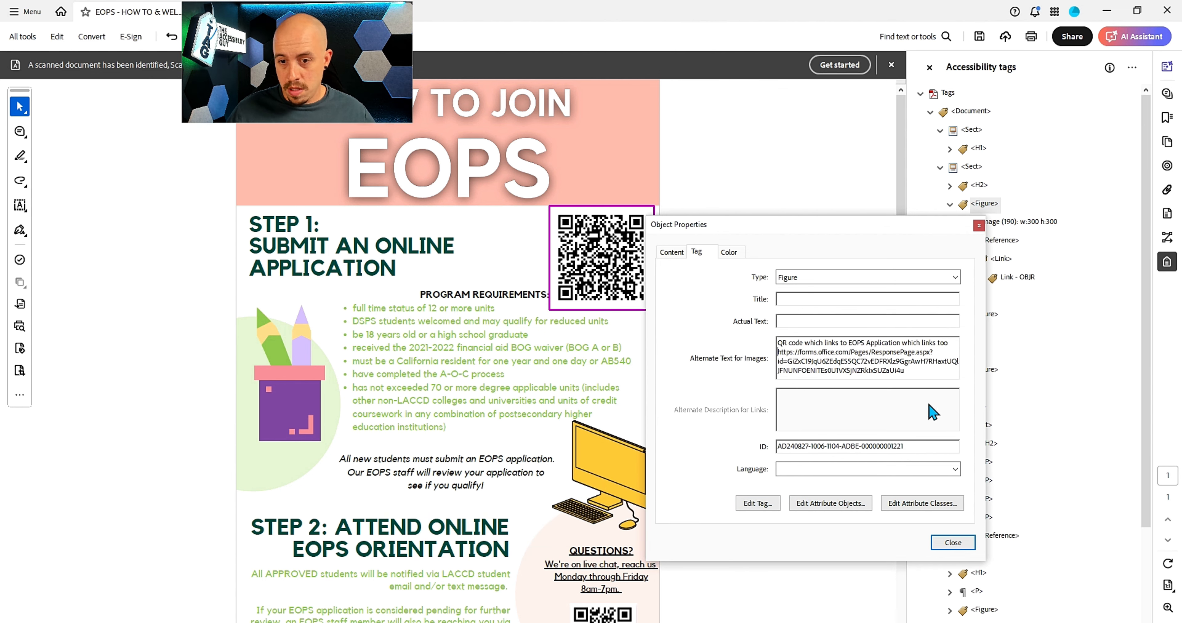
click(935, 547)
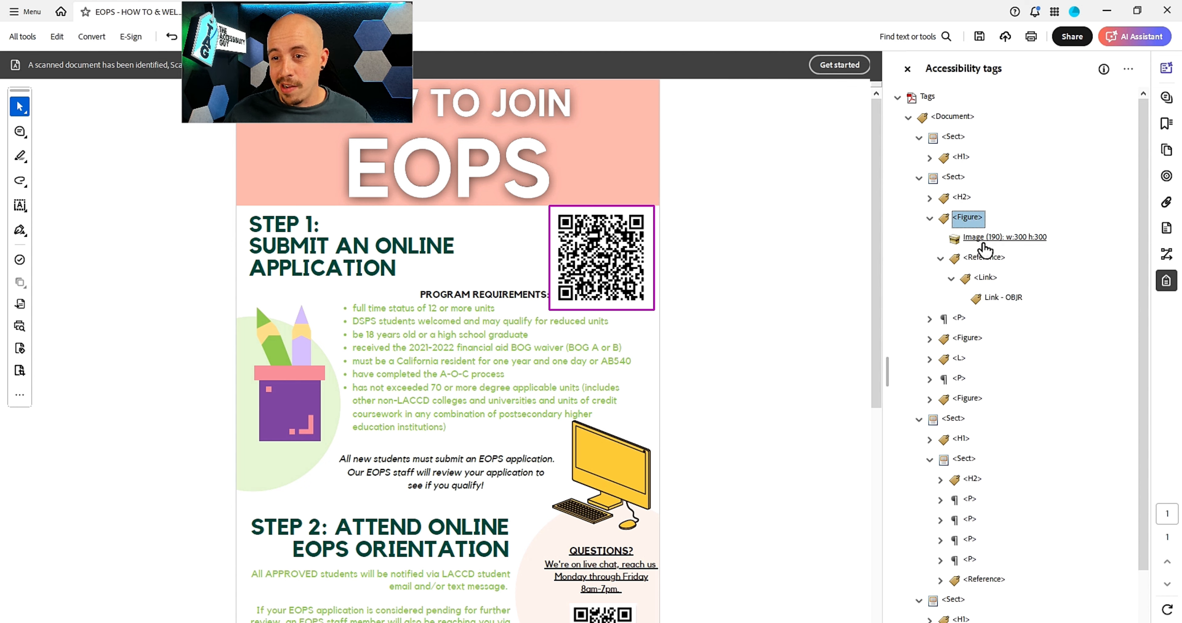
click(991, 279)
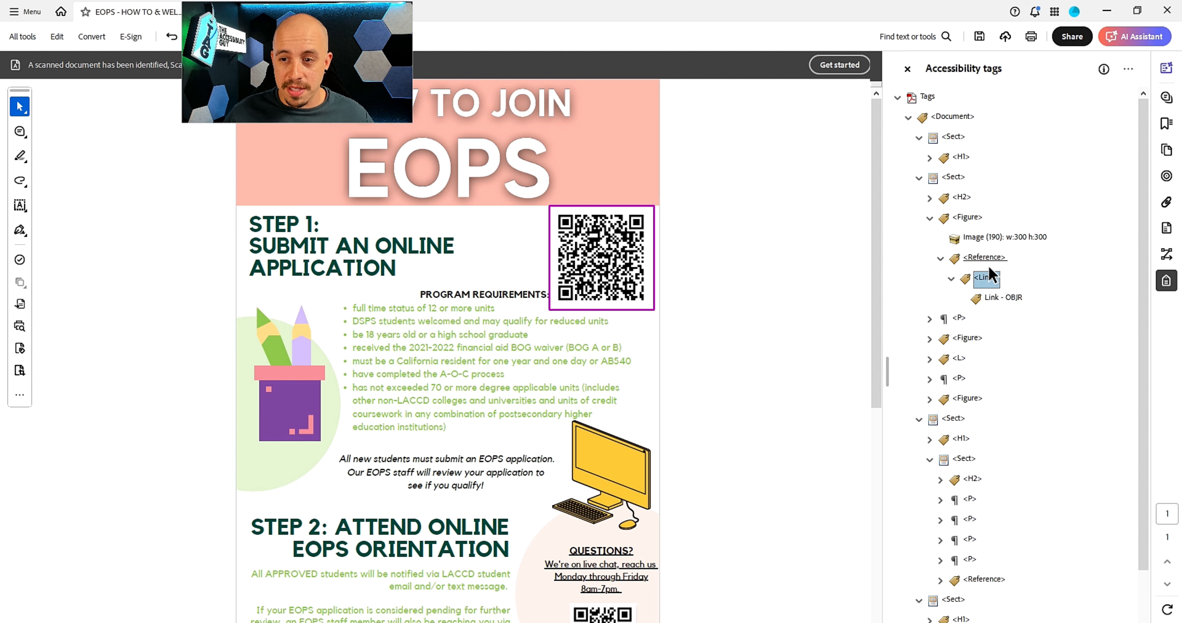
click(984, 279)
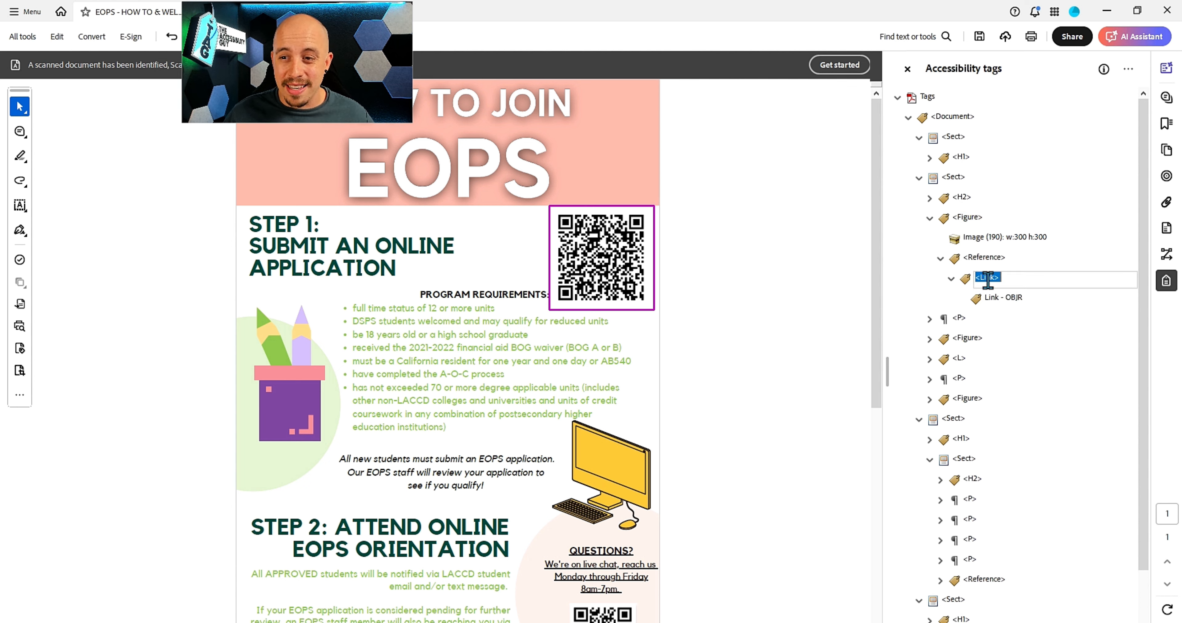
click(980, 218)
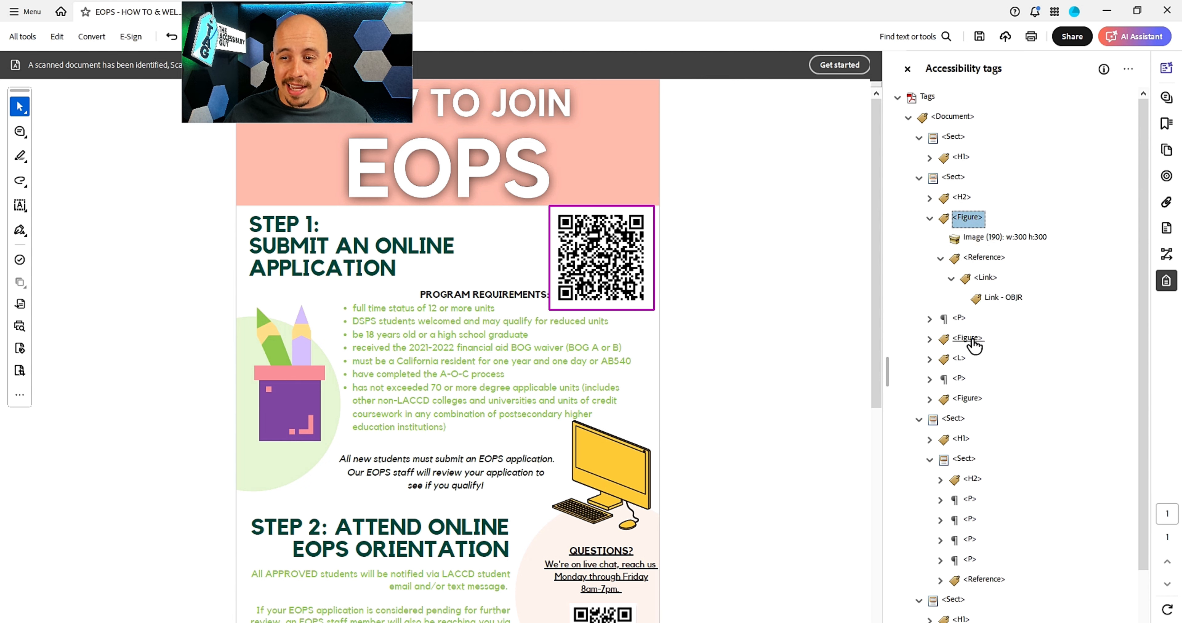
Step: Collapse the QR code's Figure tag and change the "Program Requirements:" paragraph tag to H3
click(957, 322)
key(Up)
key(Up)
key(Up)
key(Up)
key(Up)
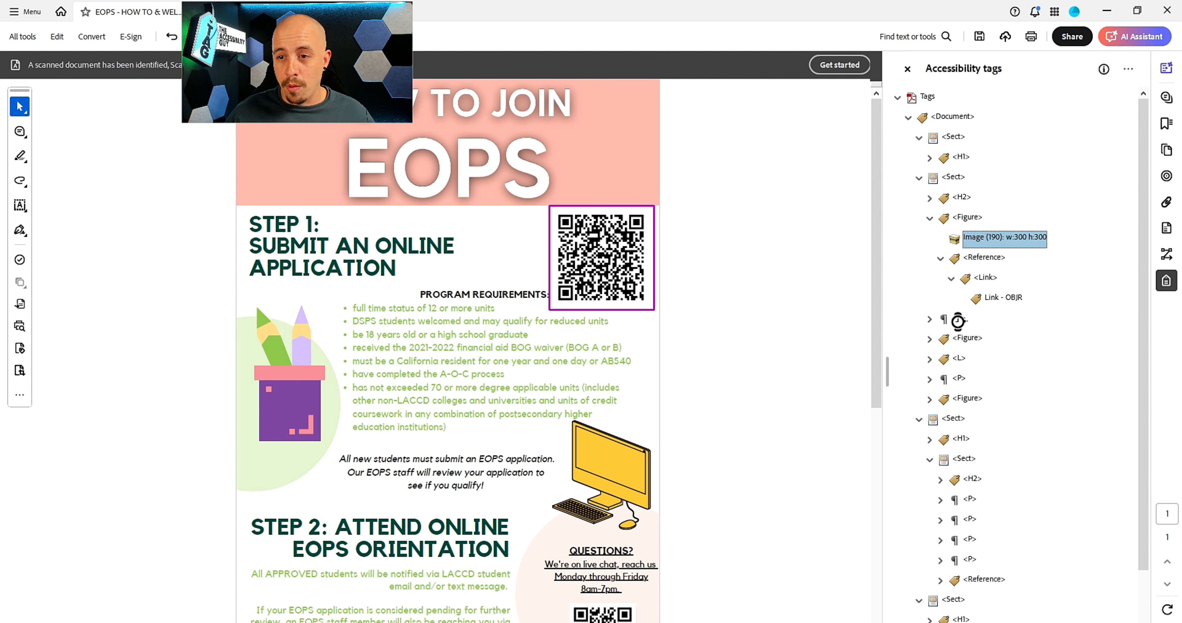
key(Left)
key(Down)
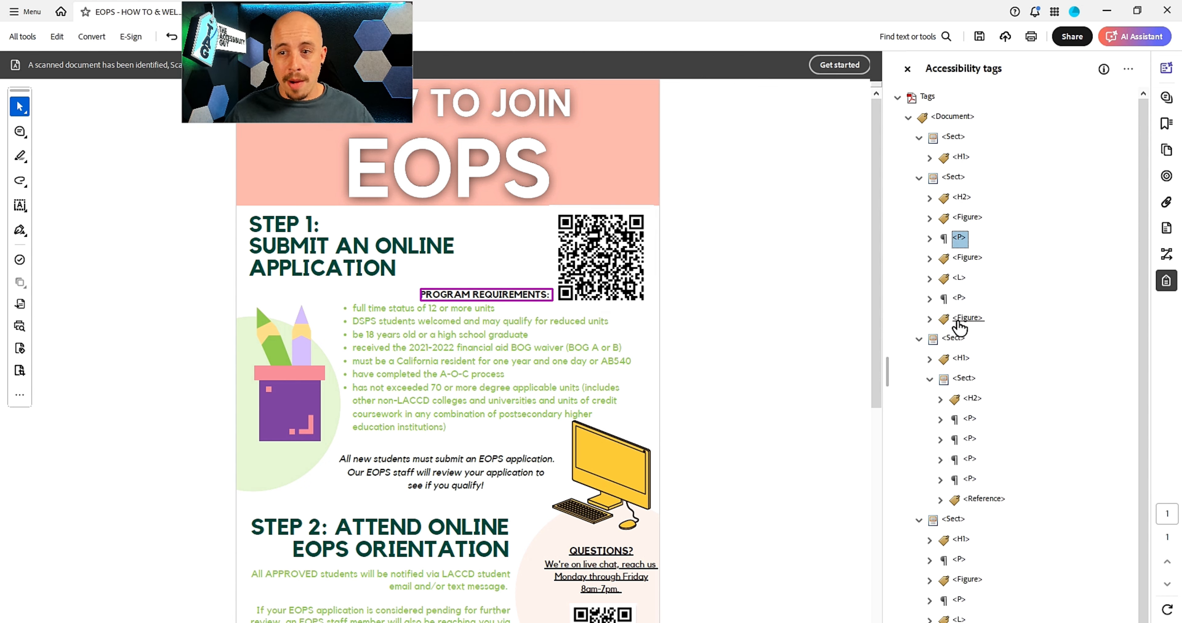
key(F2)
text(H3)
key(Return)
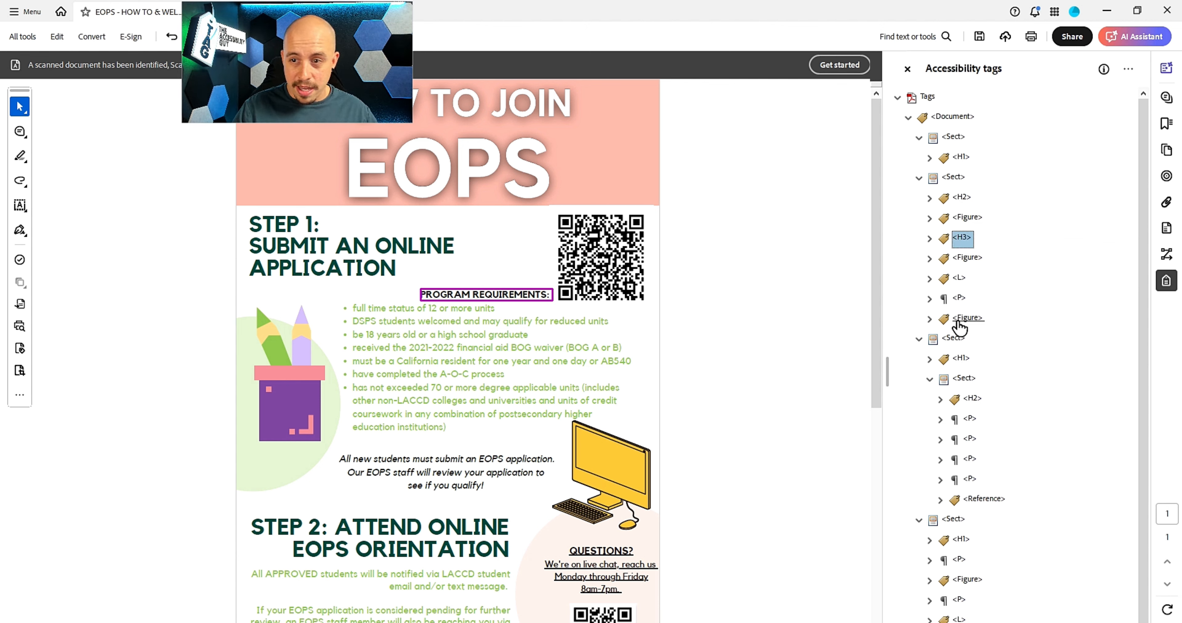
Step: Expand the list tag under Program Requirements and examine its list items against the bulleted text
key(Down)
key(Down)
key(Right)
key(Down)
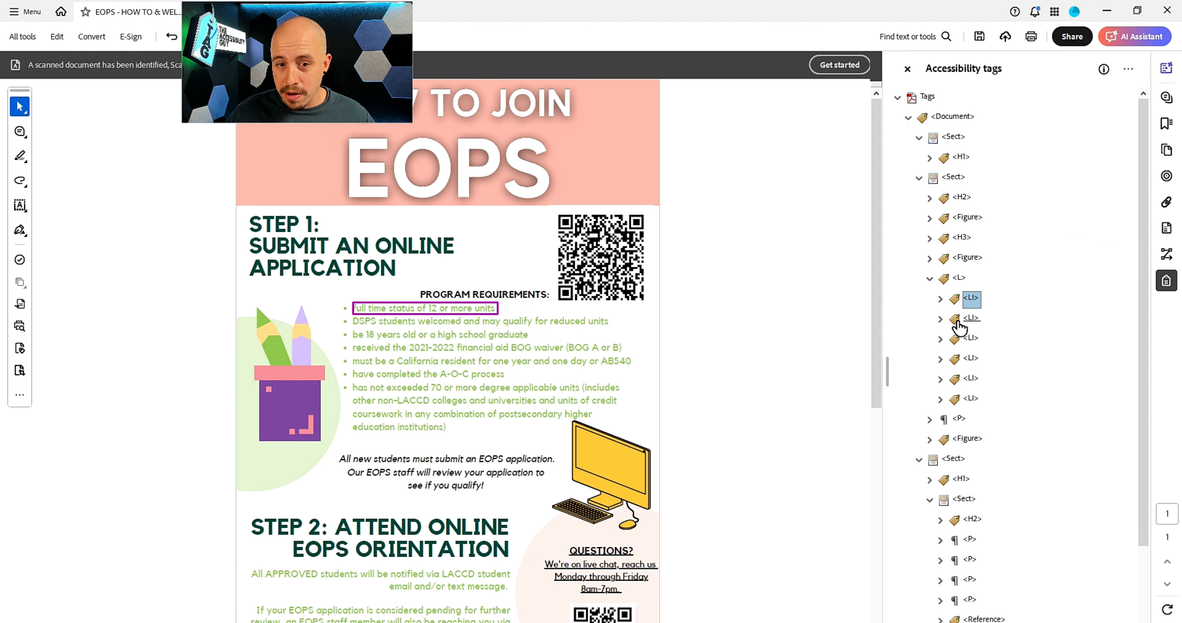
key(Down)
key(Down)
key(Down)
key(Down)
key(Down)
key(Down)
key(Up)
key(Up)
key(Up)
key(Up)
key(Up)
key(Up)
key(Up)
key(Up)
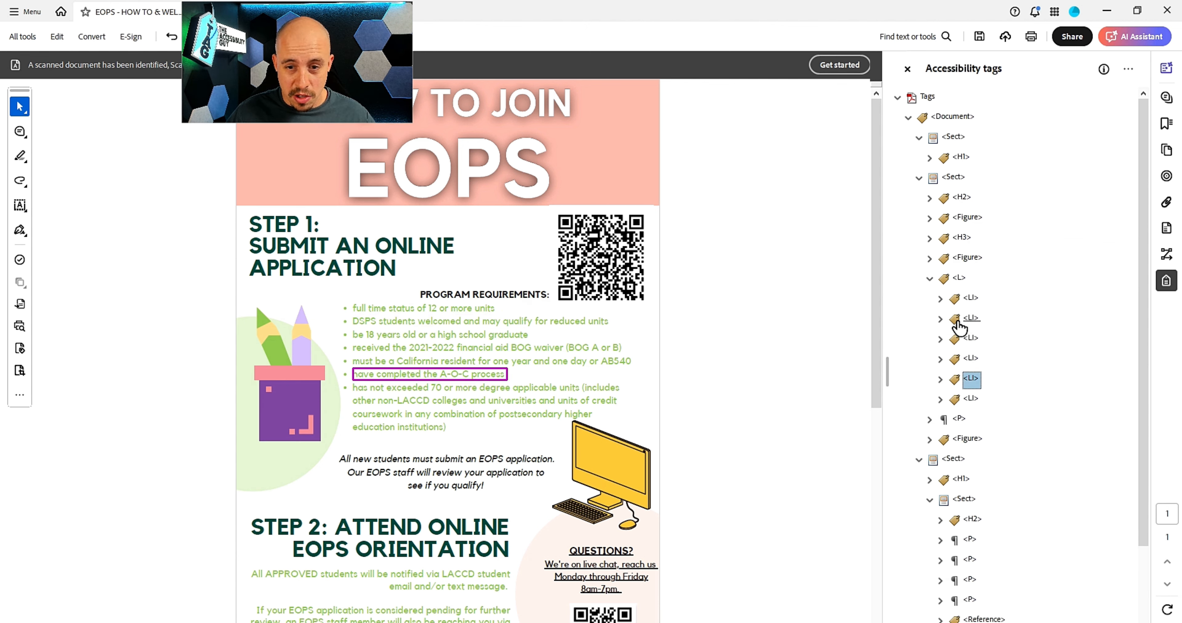
Step: Expand the Figure tag above the list tag and examine which page content each of its paths covers
key(Right)
key(Down)
key(Down)
key(Down)
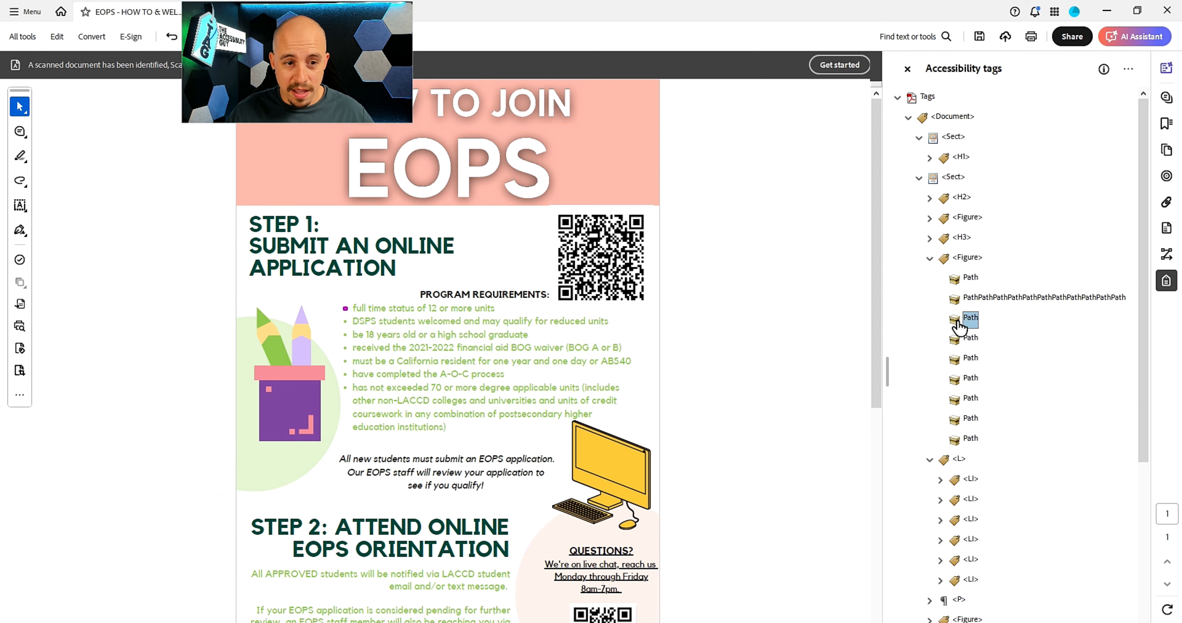
key(Down)
key(Down)
key(Down)
key(Down)
key(Down)
key(Down)
Step: Change all paths in that Figure tag to artifacts of type Page and delete the Figure tag
key(shift+Up)
key(shift+Up)
key(shift+Up)
key(shift+Up)
key(shift+Up)
key(shift+Up)
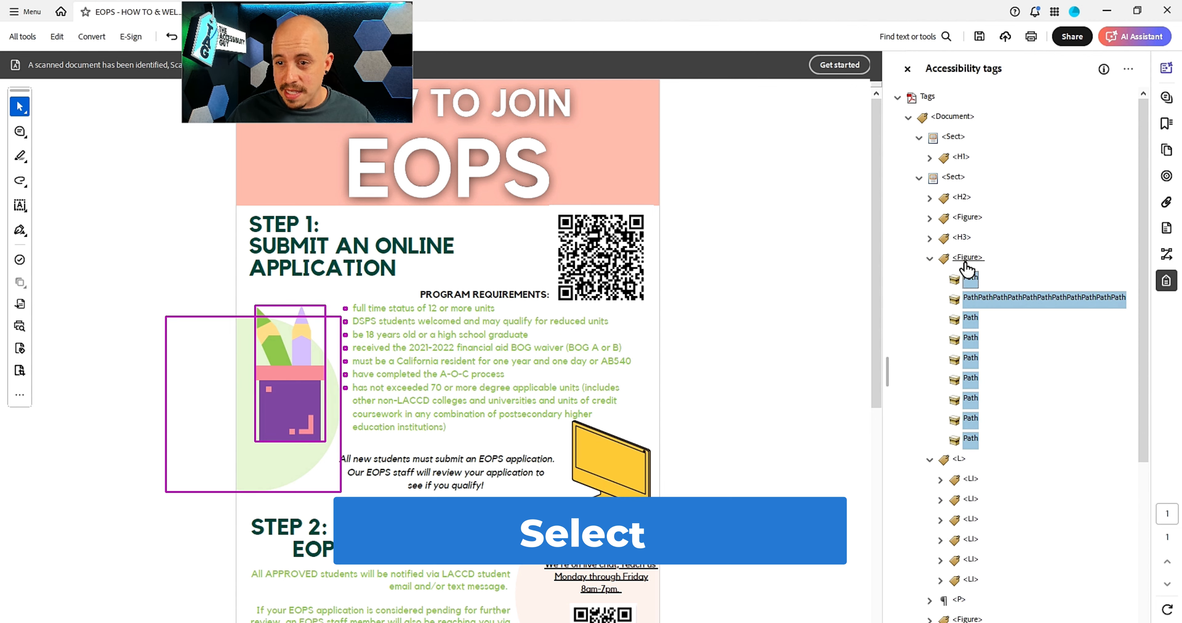
right_click(971, 285)
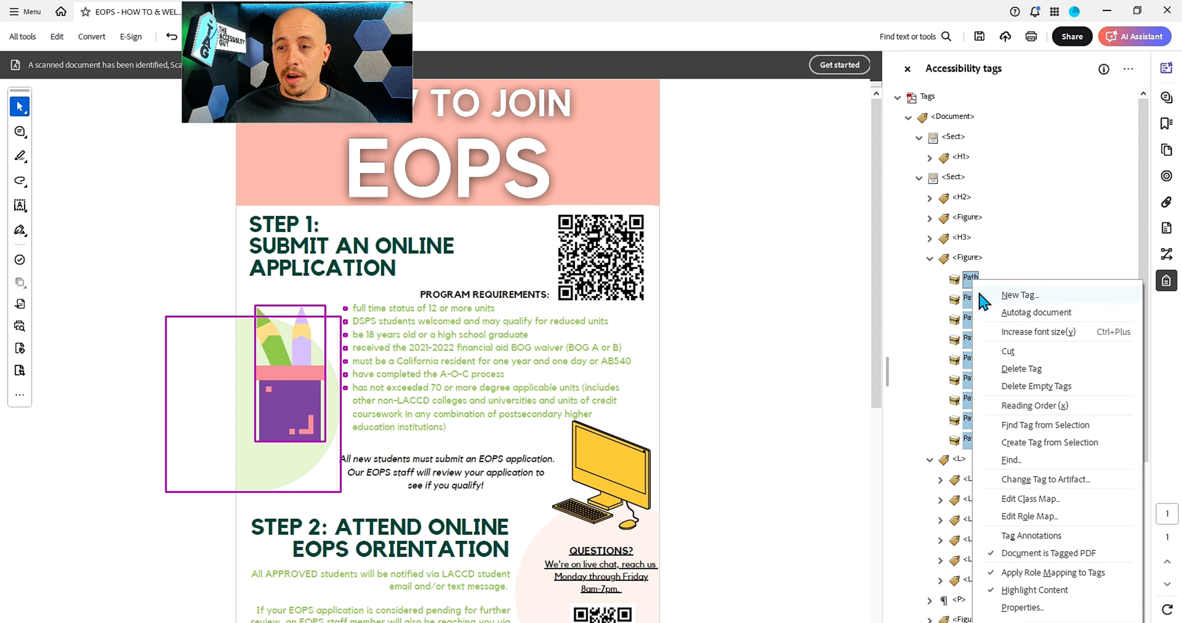
click(1055, 478)
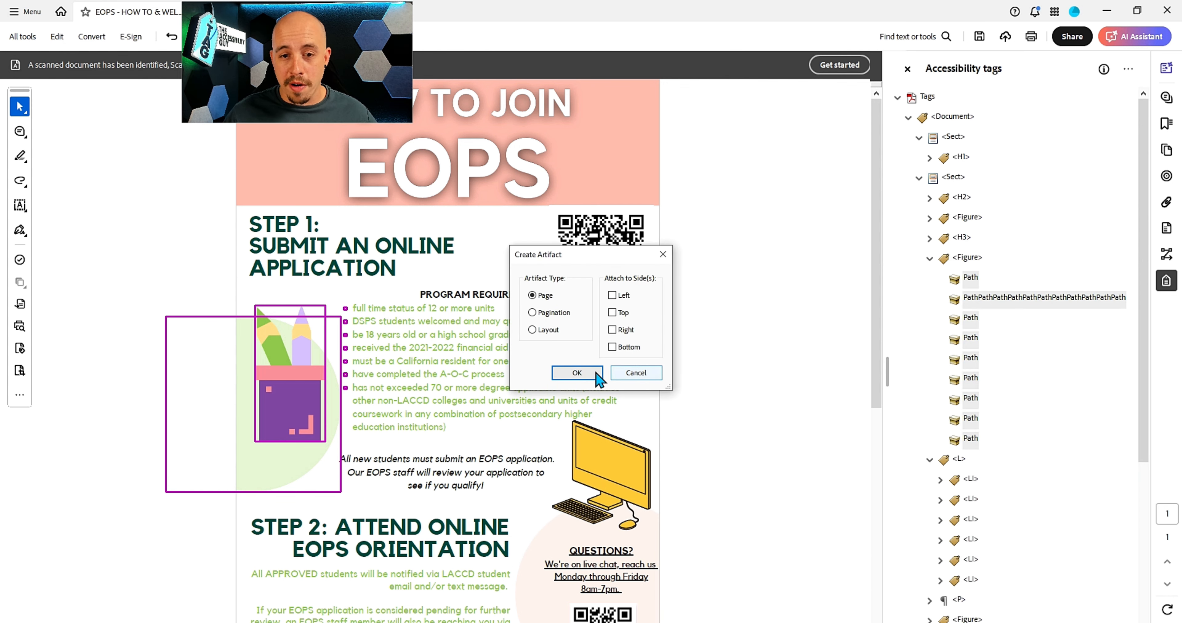
click(577, 372)
key(Delete)
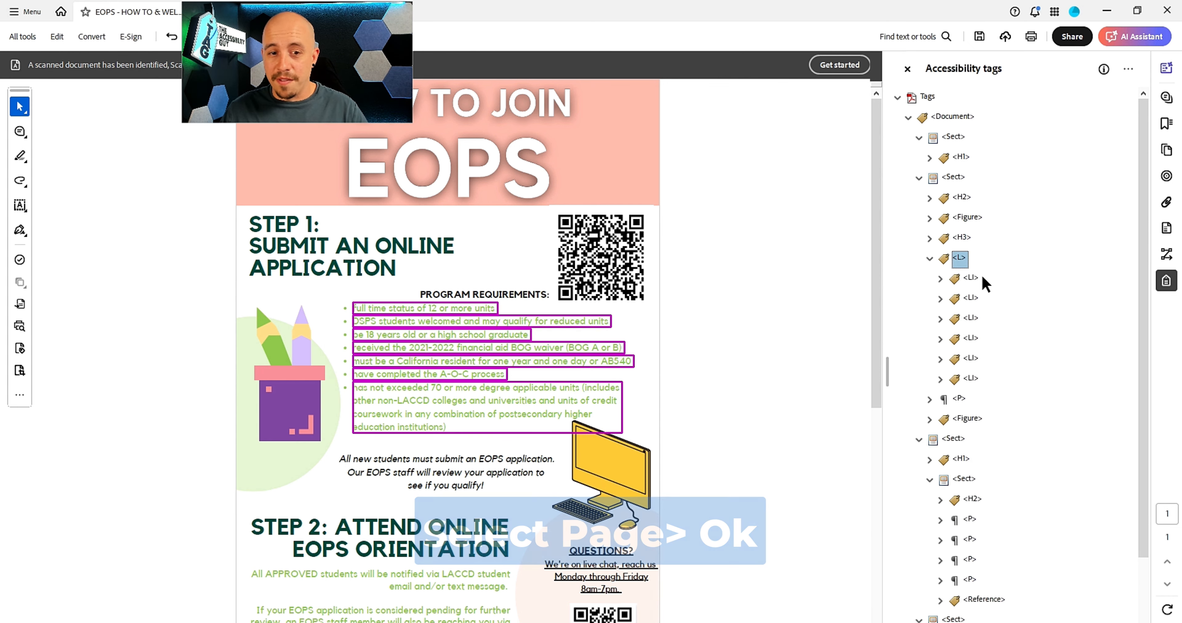
Step: Switch to Colour Contrast Analyser and sample the green list text as the foreground colour to check its contrast
click(613, 334)
scroll(612, 335, up, 4)
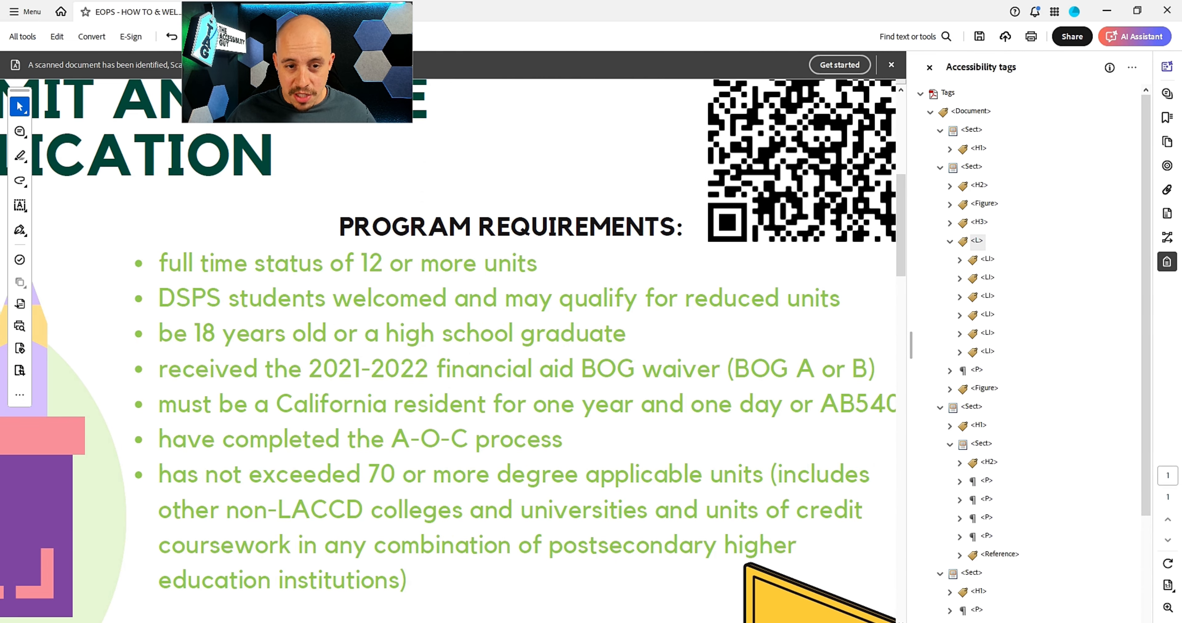
key(alt+Tab)
click(867, 118)
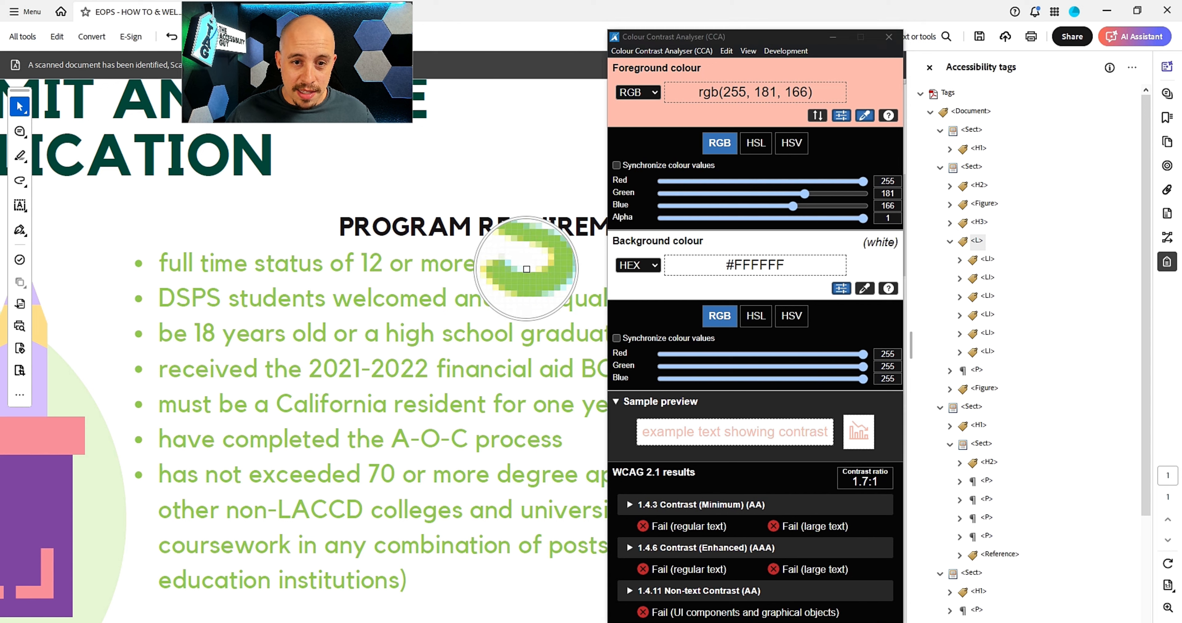
click(508, 266)
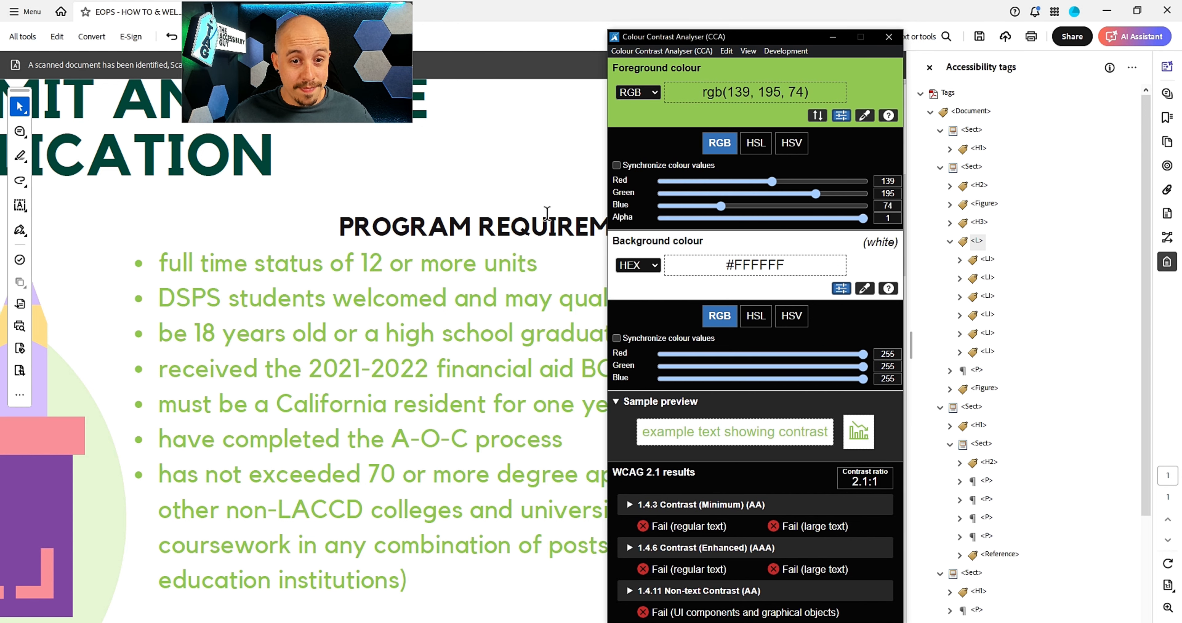
scroll(547, 214, down, 3)
click(833, 37)
Step: Edit the page and recolor the Program Requirements list text to a darker green
scroll(450, 272, down, 4)
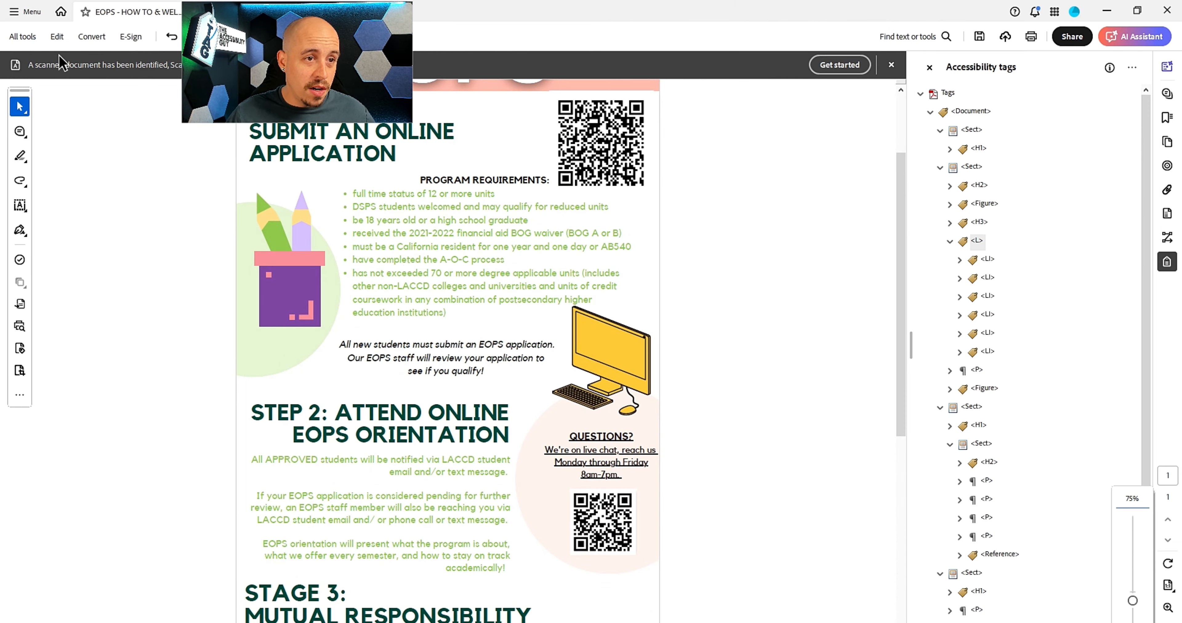
click(56, 36)
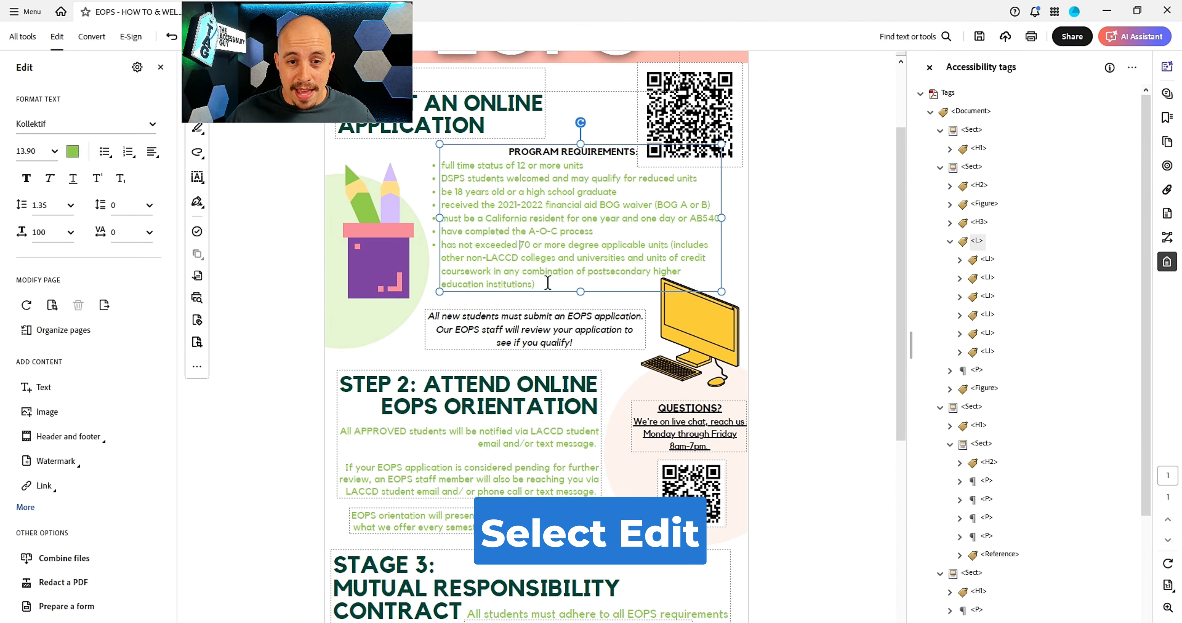
drag(536, 284, 439, 158)
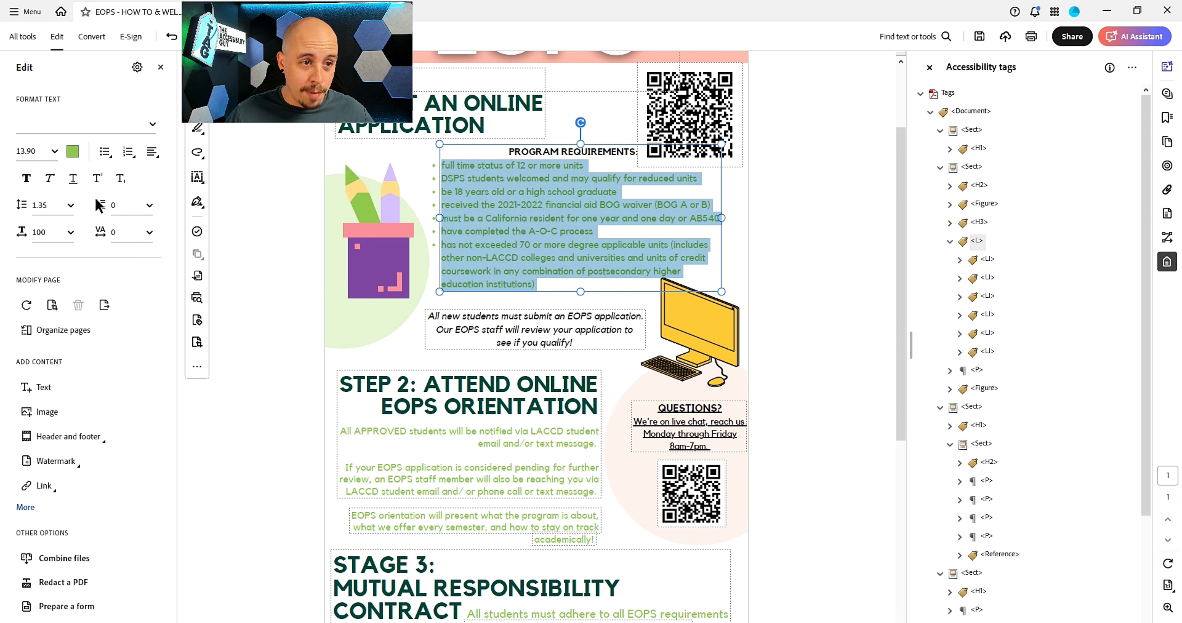
click(72, 154)
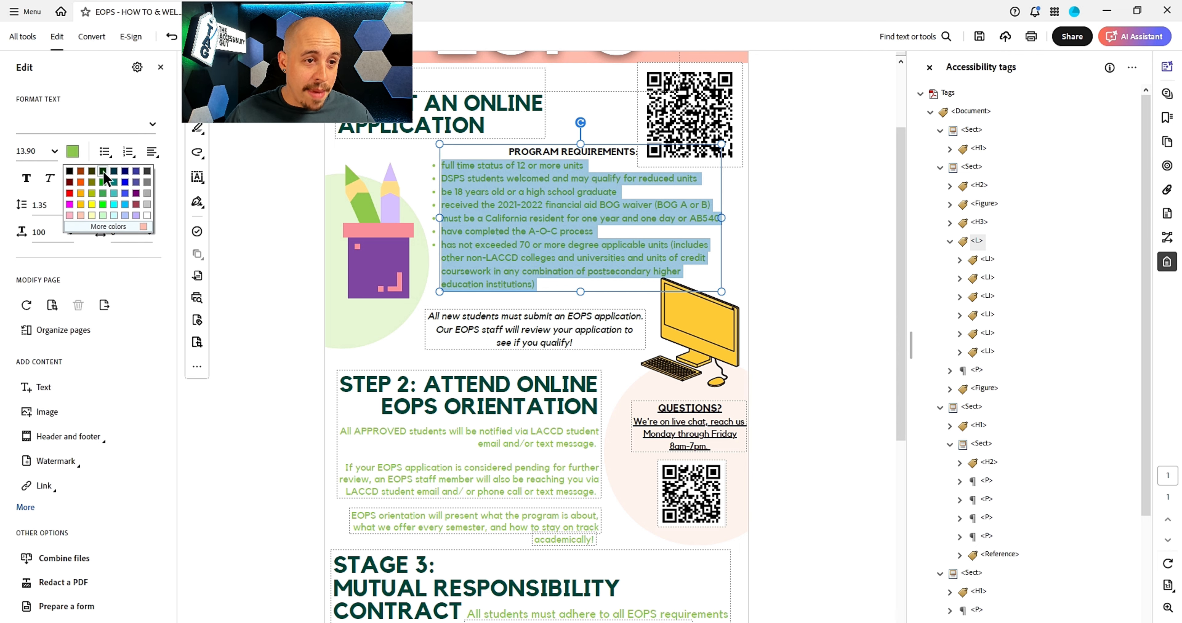
click(104, 182)
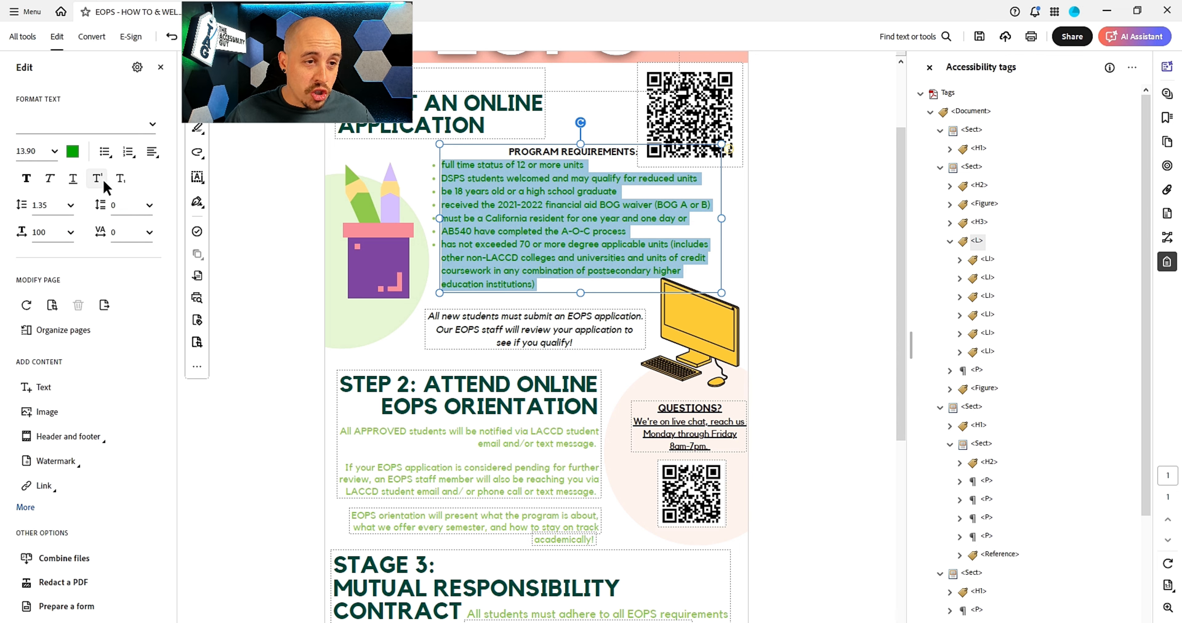
click(778, 228)
Step: Switch to Colour Contrast Analyser and sample the recolored Program Requirements list text as the foreground colour to recheck its contrast
key(alt+Tab)
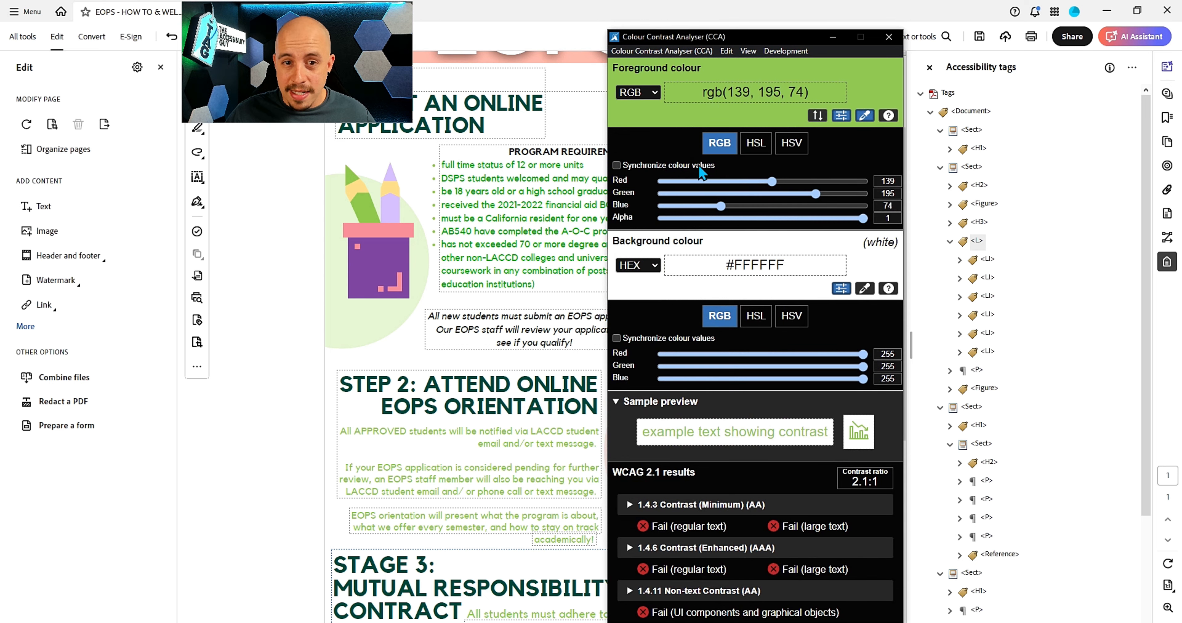
key(F11)
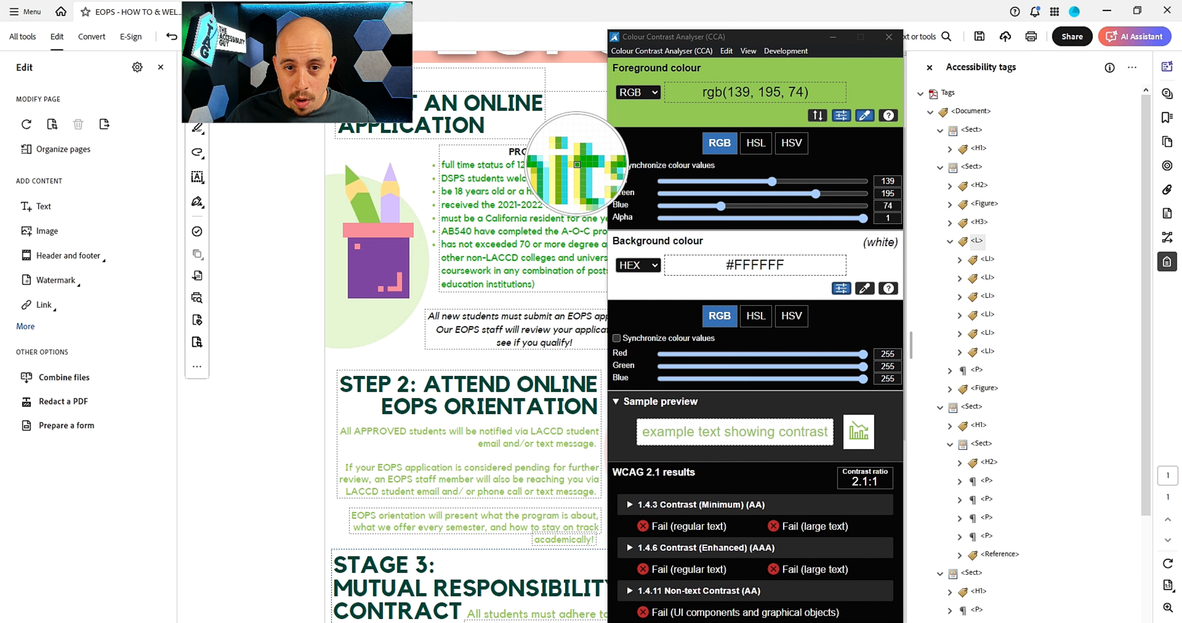
click(577, 164)
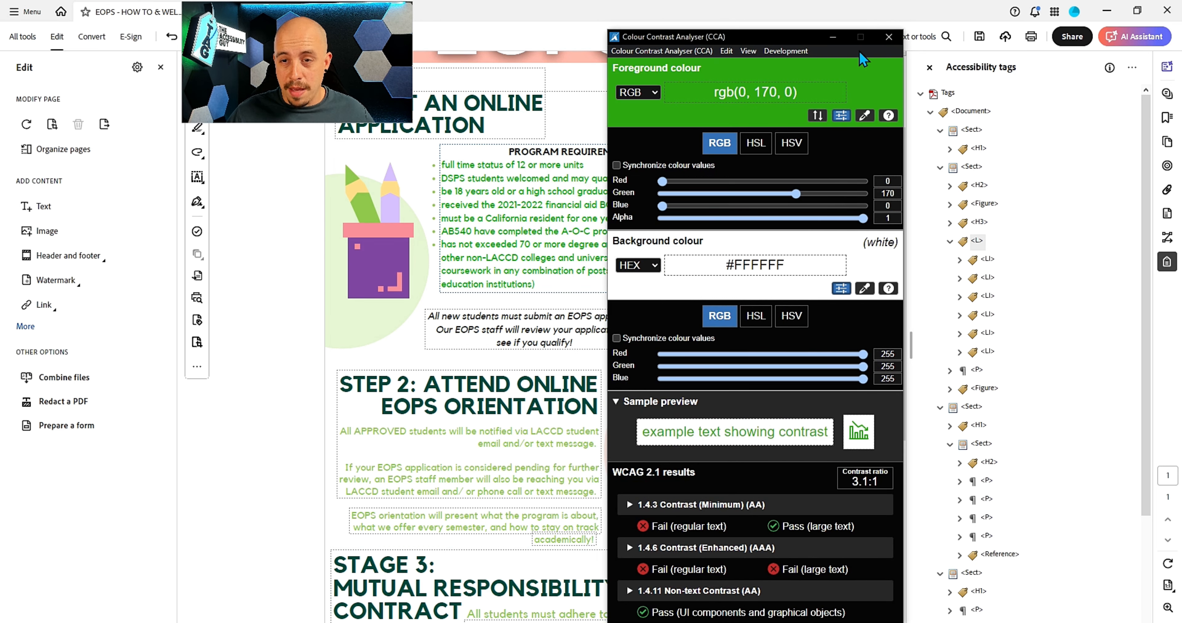
click(833, 37)
Step: Recolor the Program Requirements list text to a darker custom green with red 0, green 125 and blue 0
click(528, 220)
drag(536, 286, 437, 163)
click(72, 151)
click(115, 228)
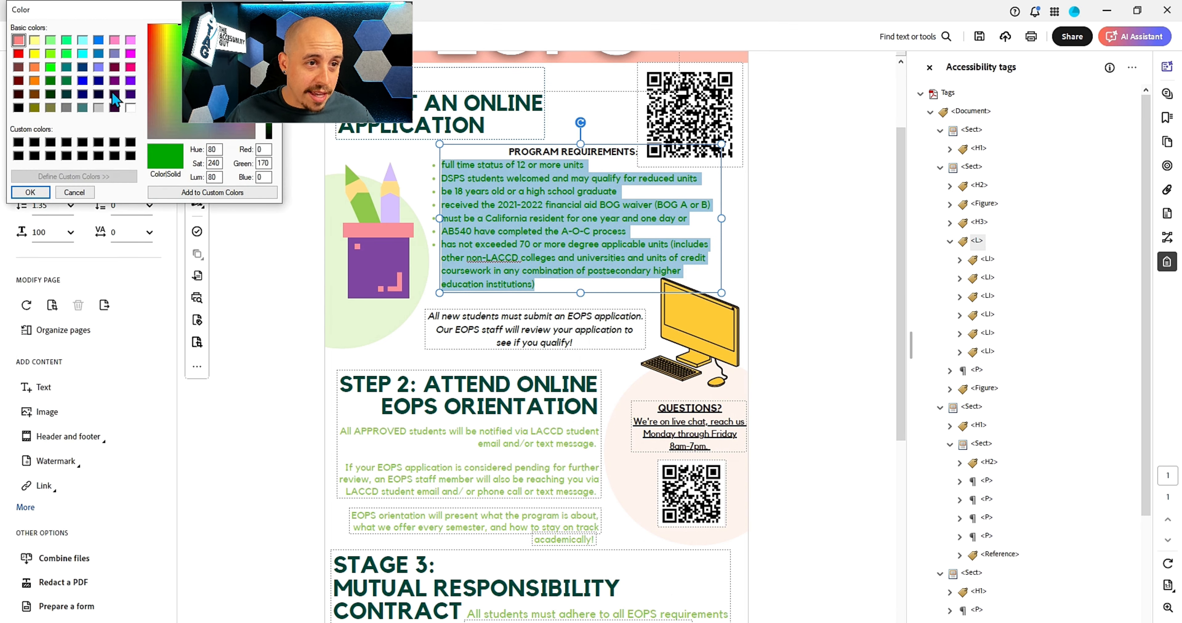
drag(91, 13, 105, 205)
click(283, 302)
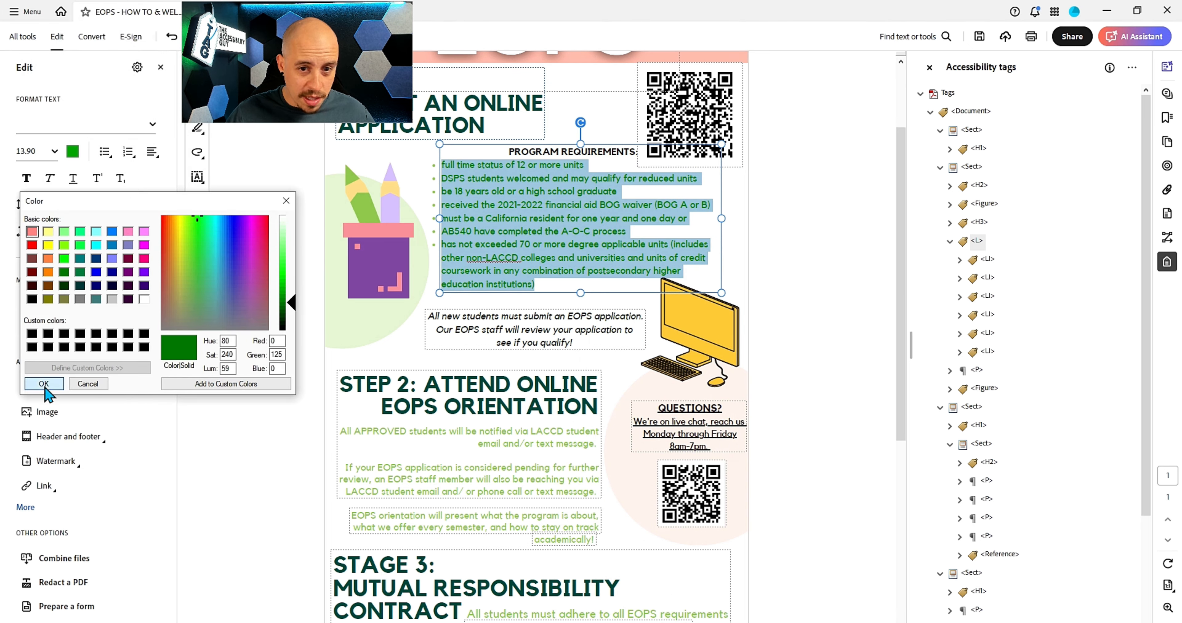
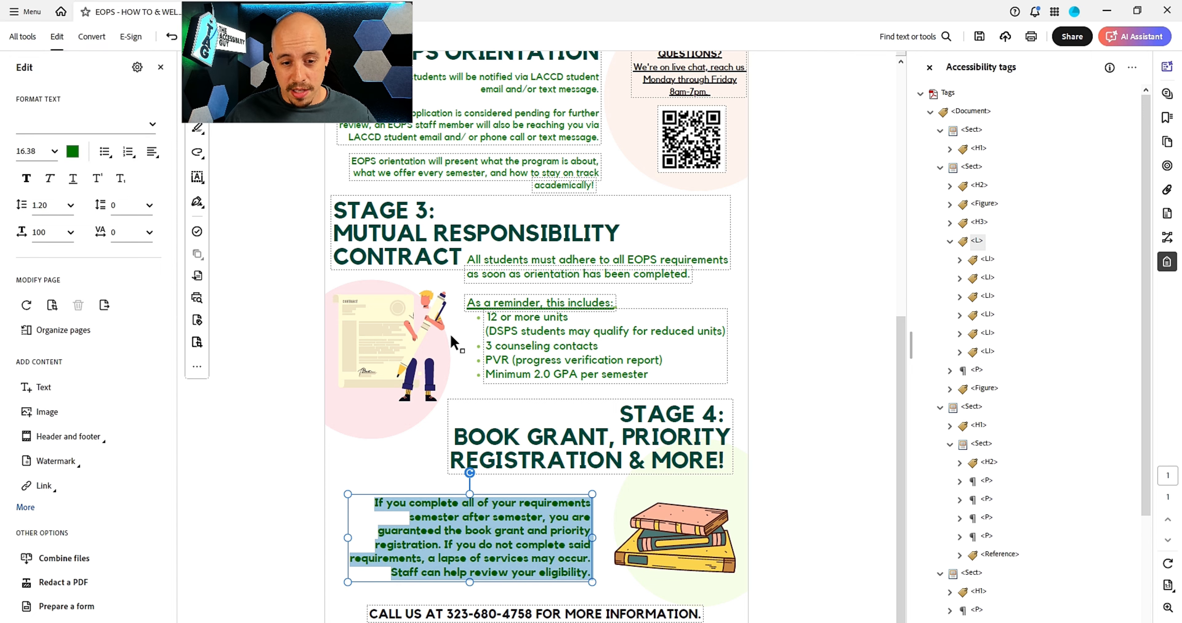
Step: Recolor the word "All" at the start of the Step 2 paragraph to the custom green with red 0, green 125 and blue 0
scroll(789, 337, up, 10)
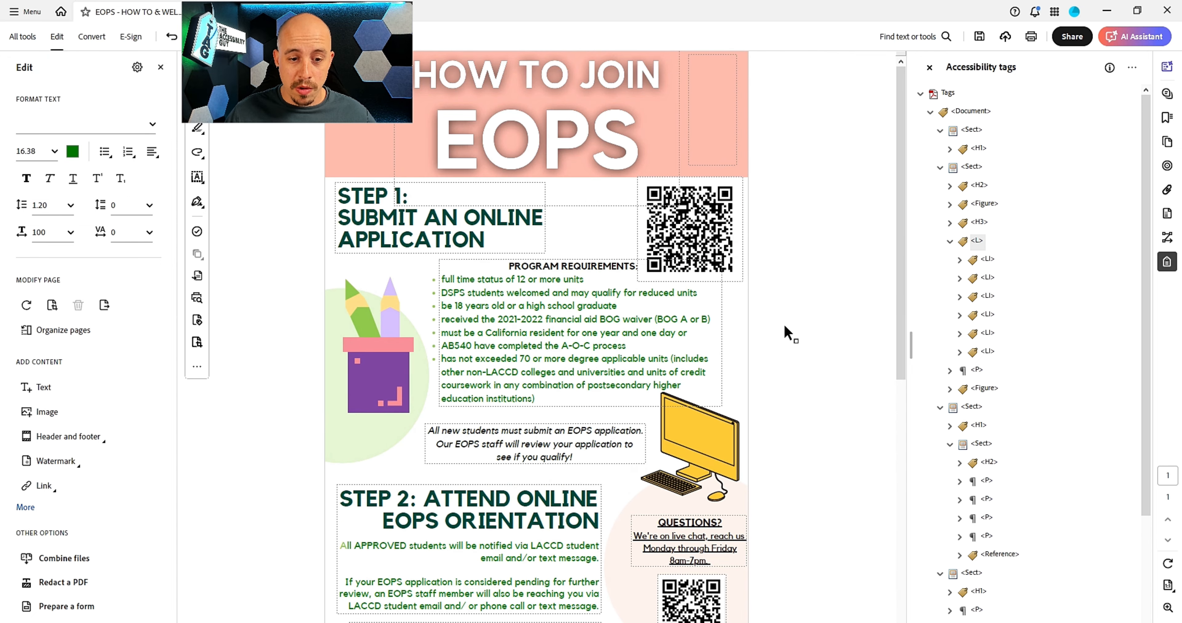
double_click(345, 546)
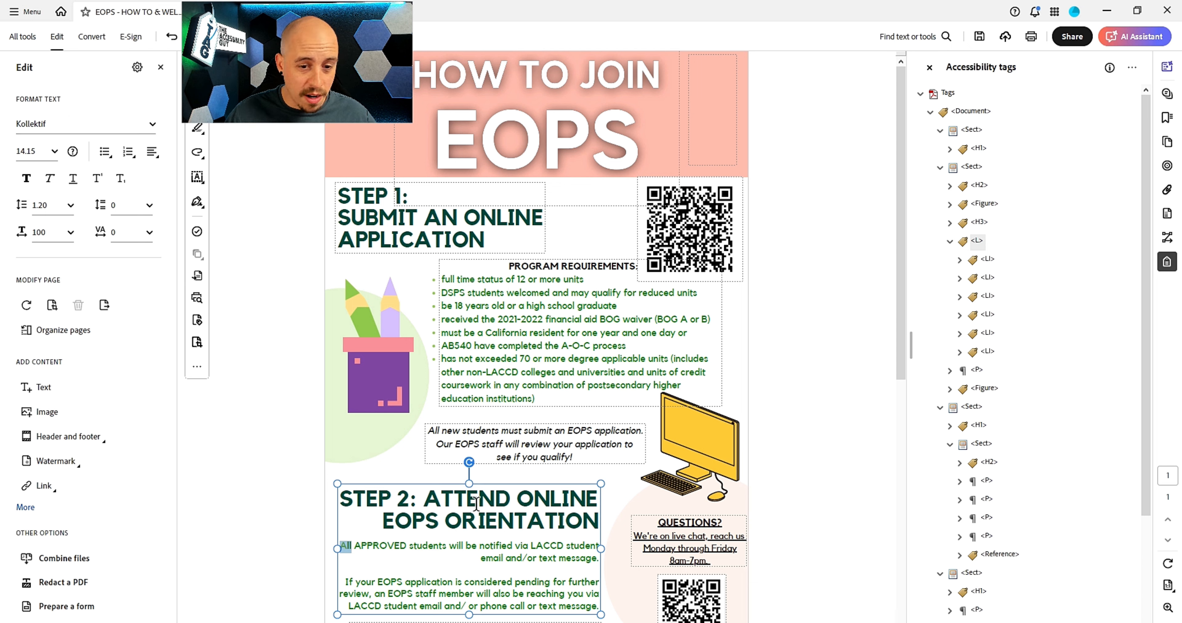
drag(340, 546, 598, 547)
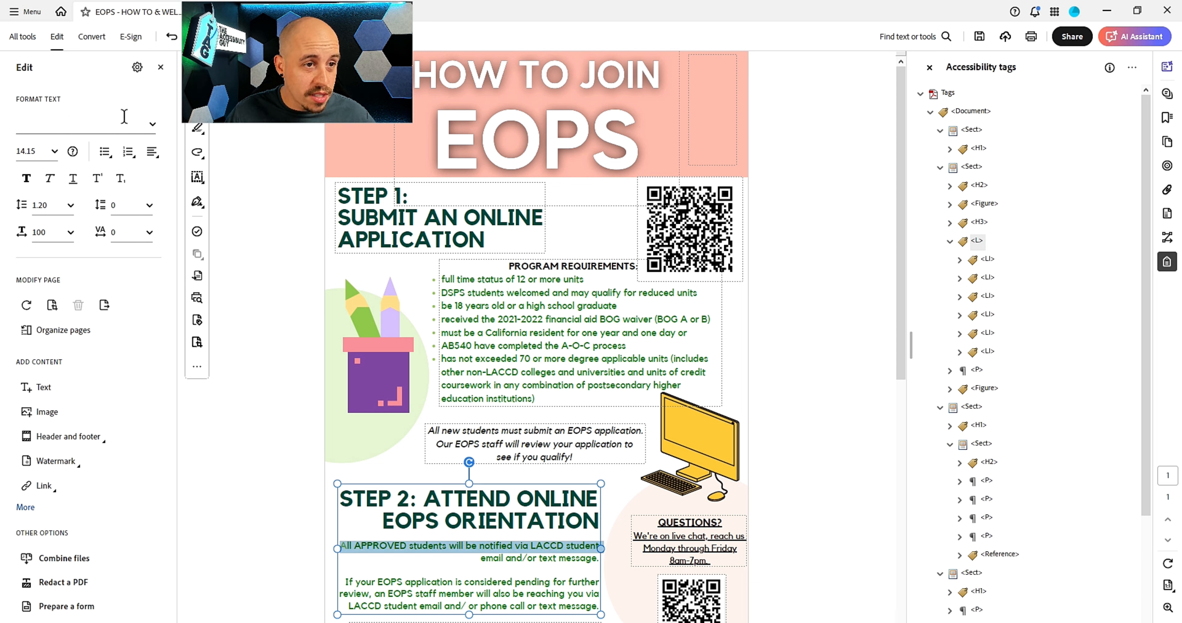
click(510, 559)
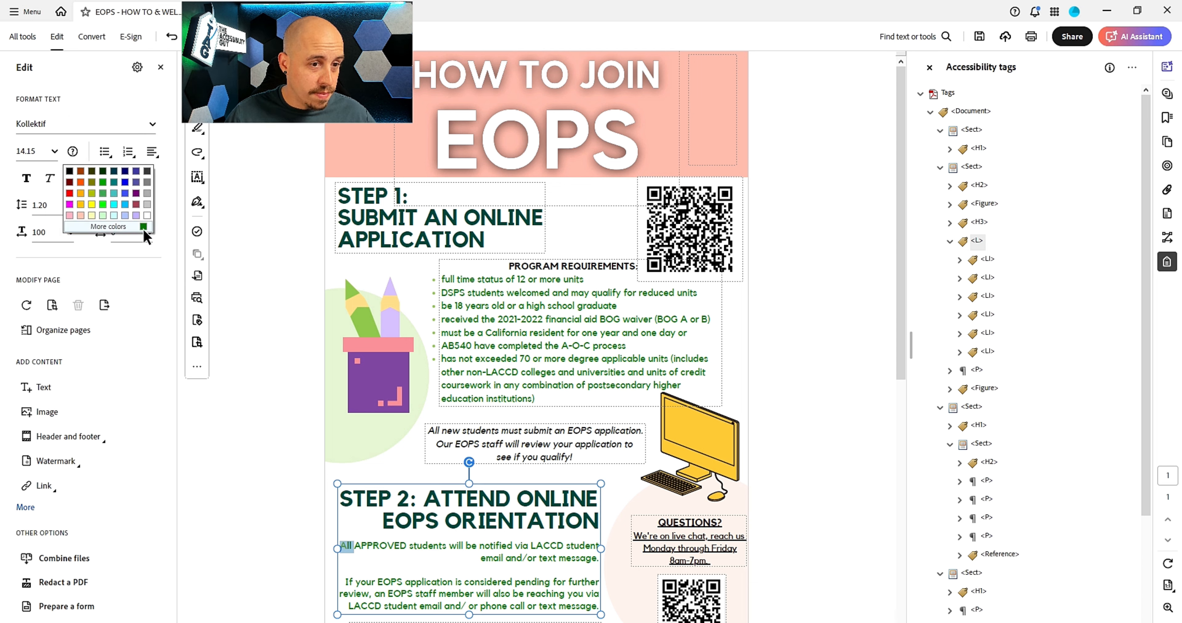
click(144, 232)
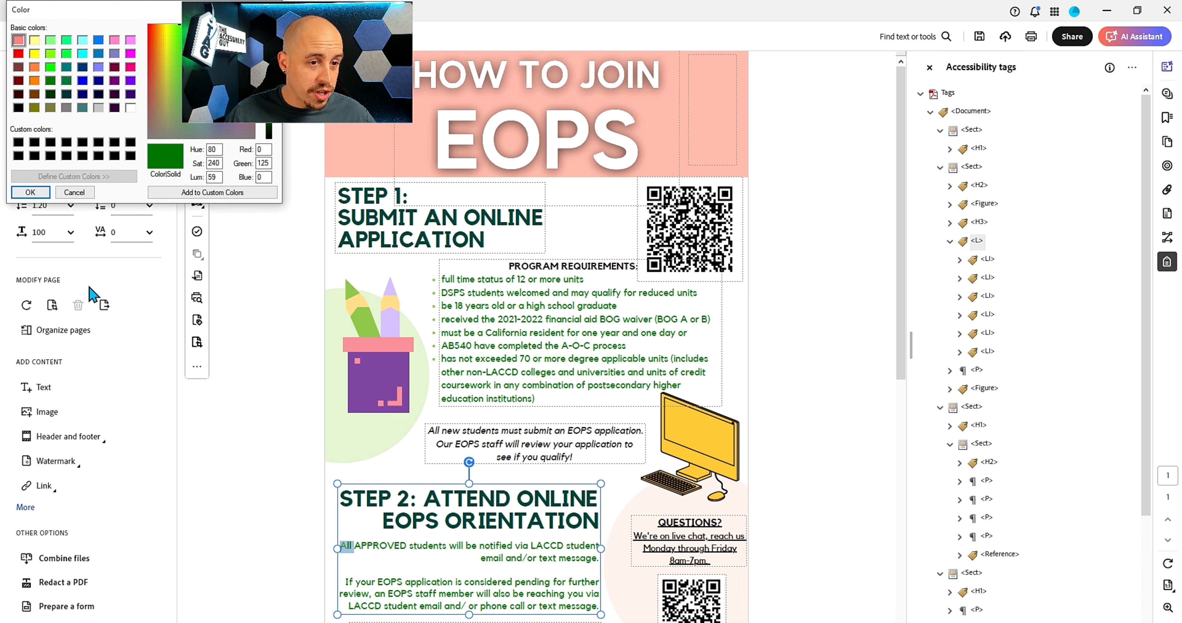
click(30, 194)
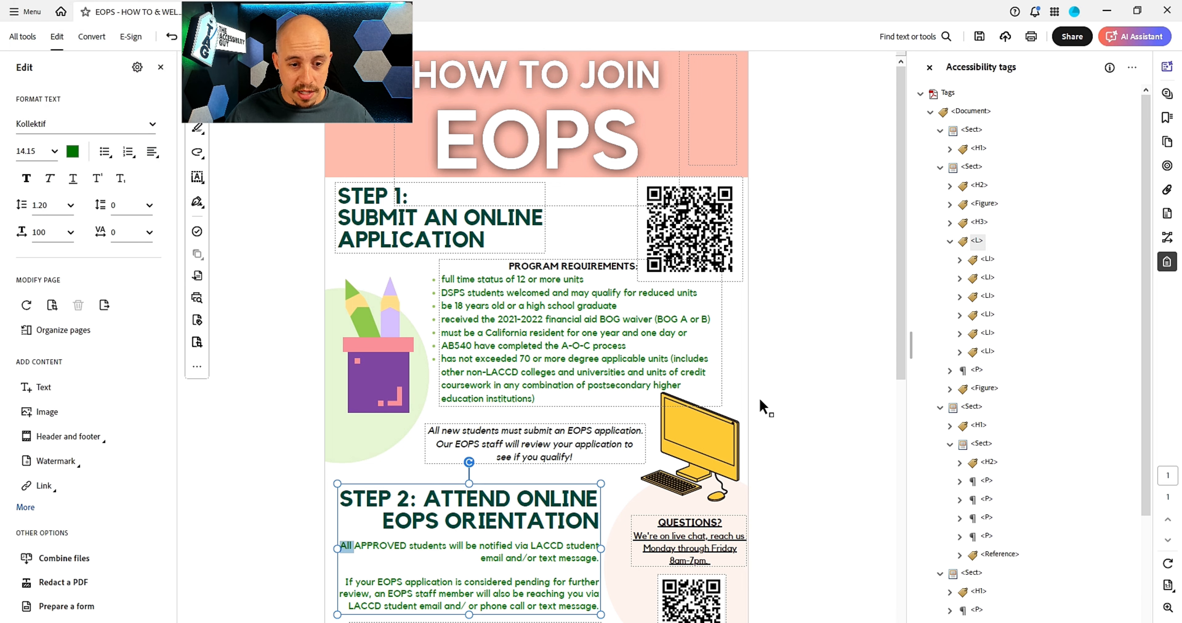
scroll(761, 400, down, 8)
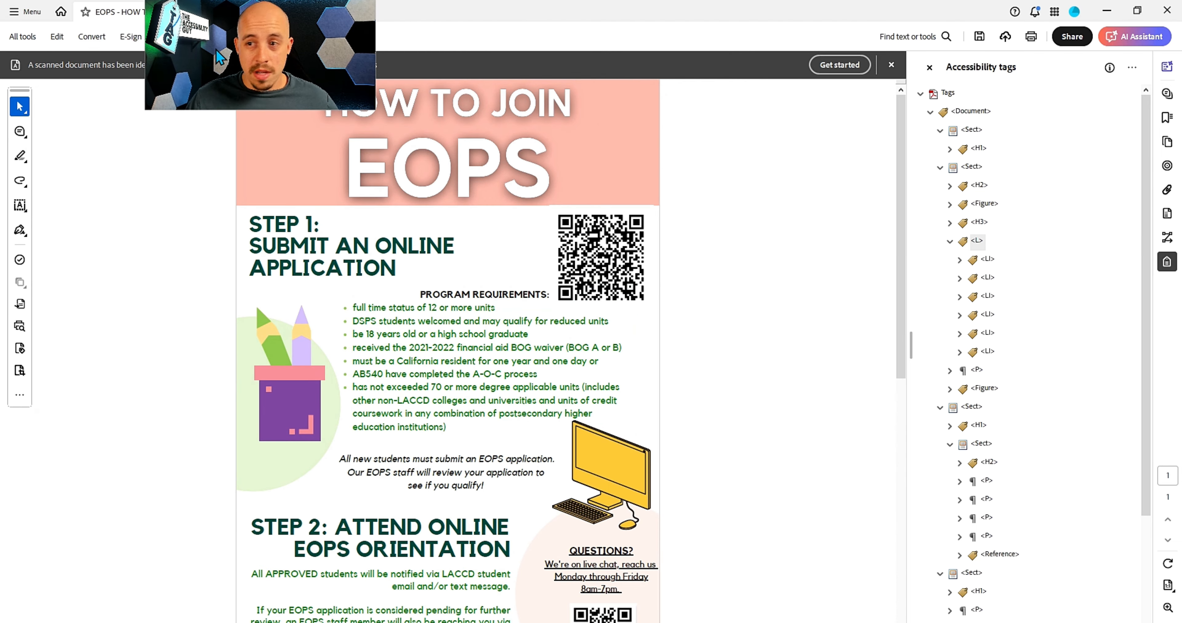
Step: Step through the heading, Figure and list item tags of the Step 1 section to examine which page content each one covers
click(980, 186)
key(Down)
key(Down)
key(Down)
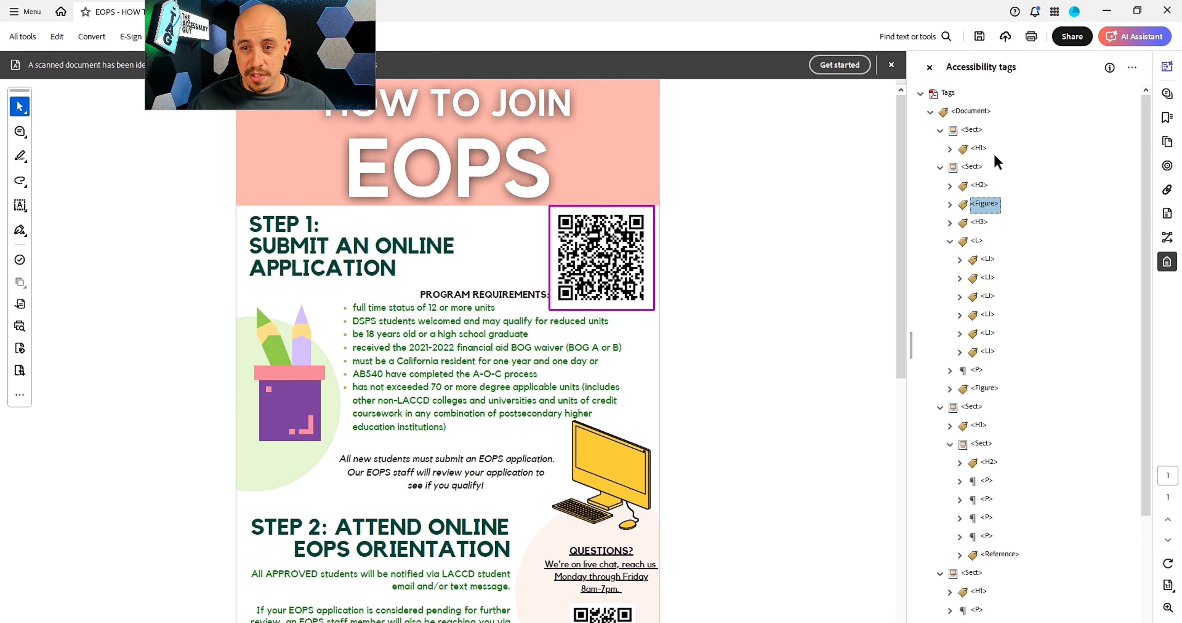
key(Down)
key(Down)
key(Down)
key(Down)
key(Down)
key(Down)
key(Down)
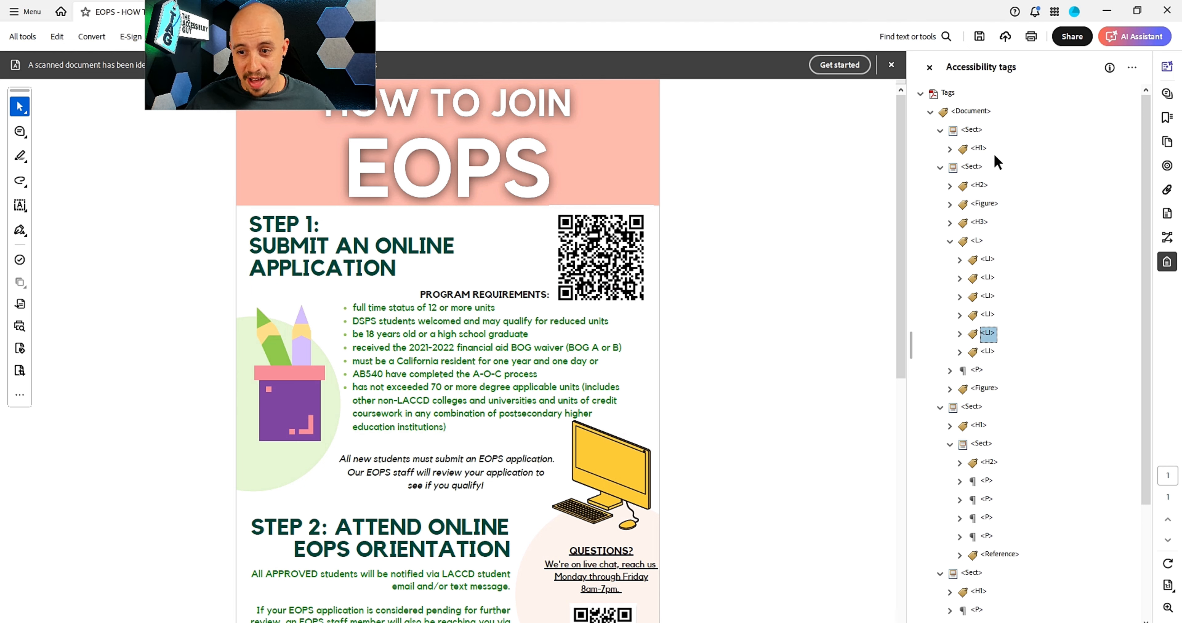
key(Up)
key(Up)
key(Up)
key(Up)
key(Up)
key(Up)
key(Up)
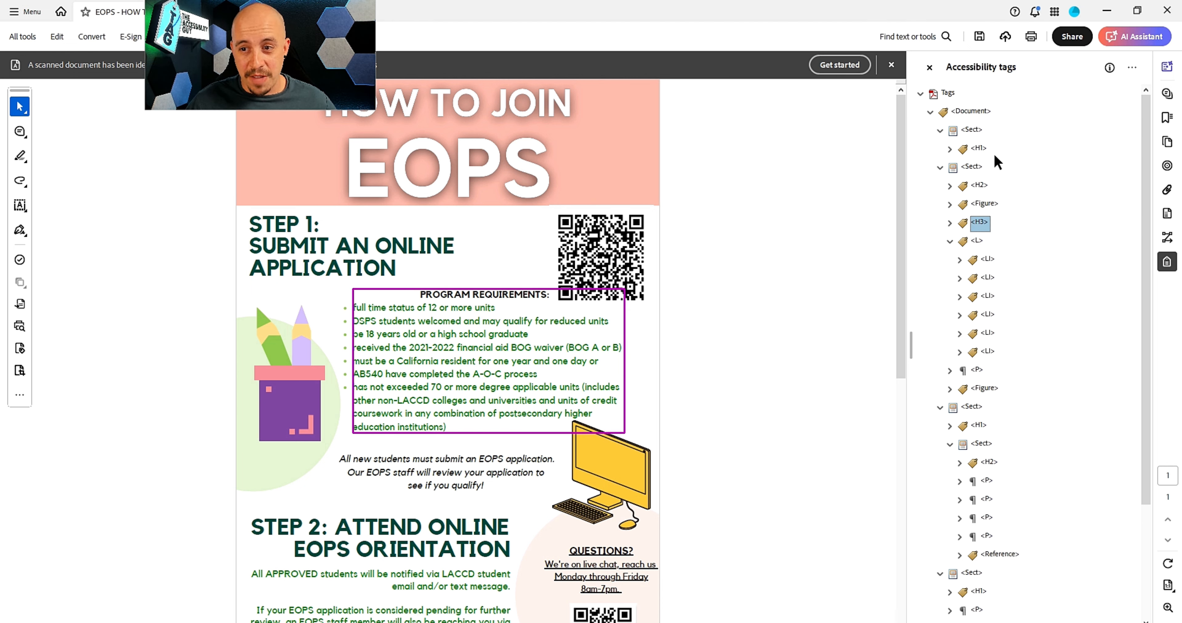
key(Down)
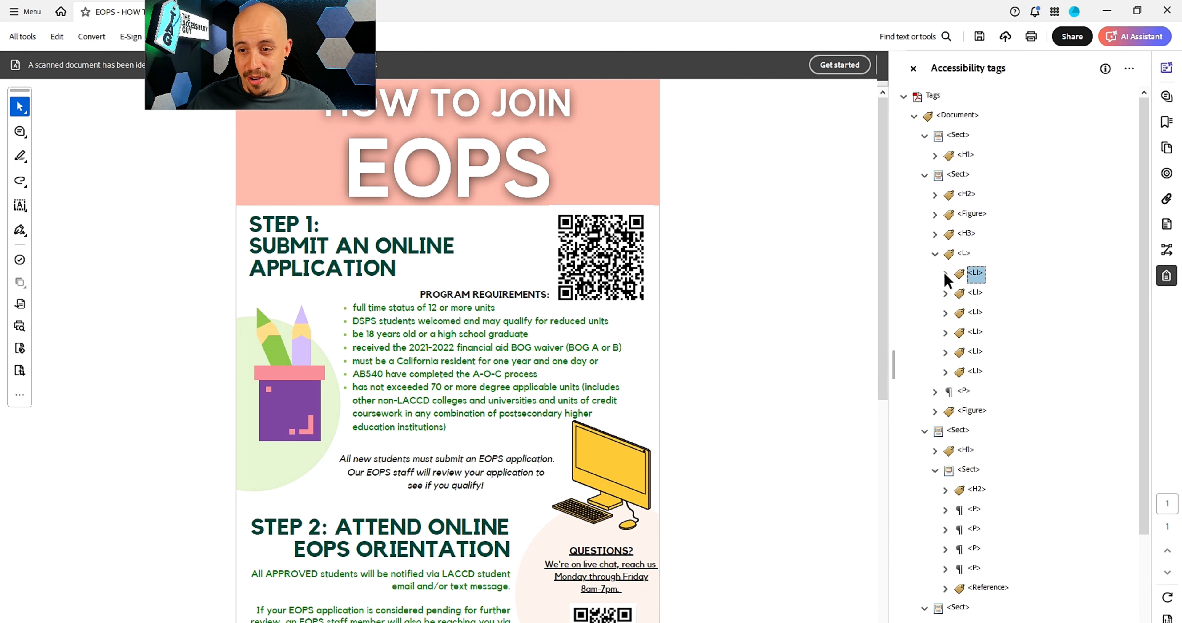
Step: Tag the text "full time status of 12 or more units" from a page selection into the first list item's LBody
click(959, 261)
click(998, 277)
click(940, 310)
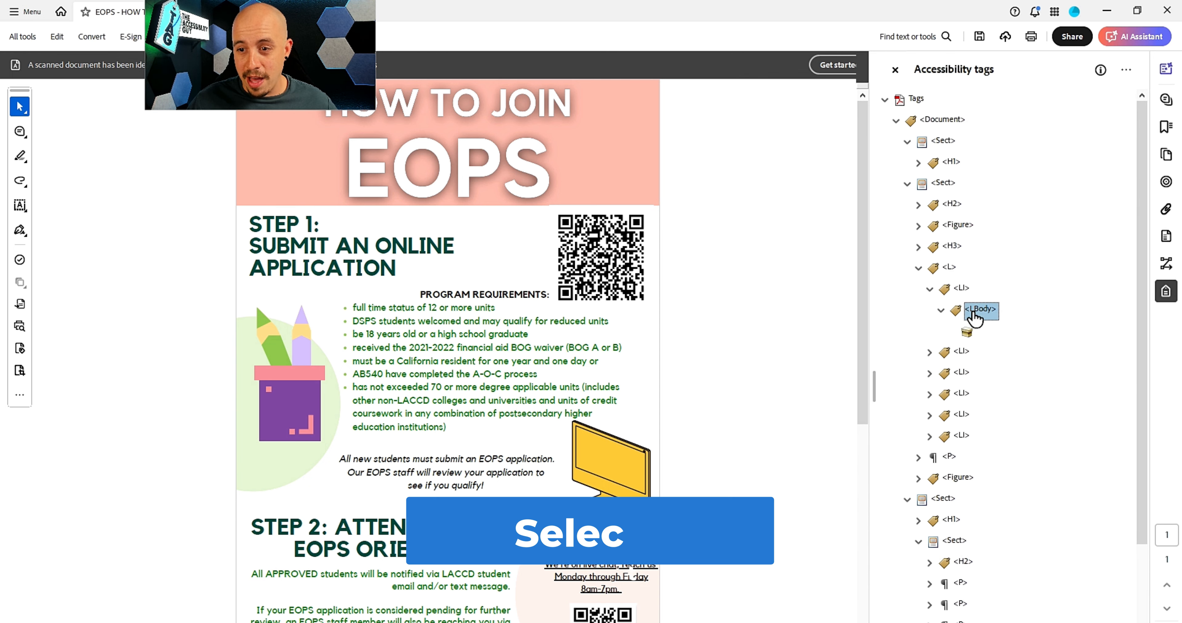
drag(497, 308, 351, 308)
click(1126, 70)
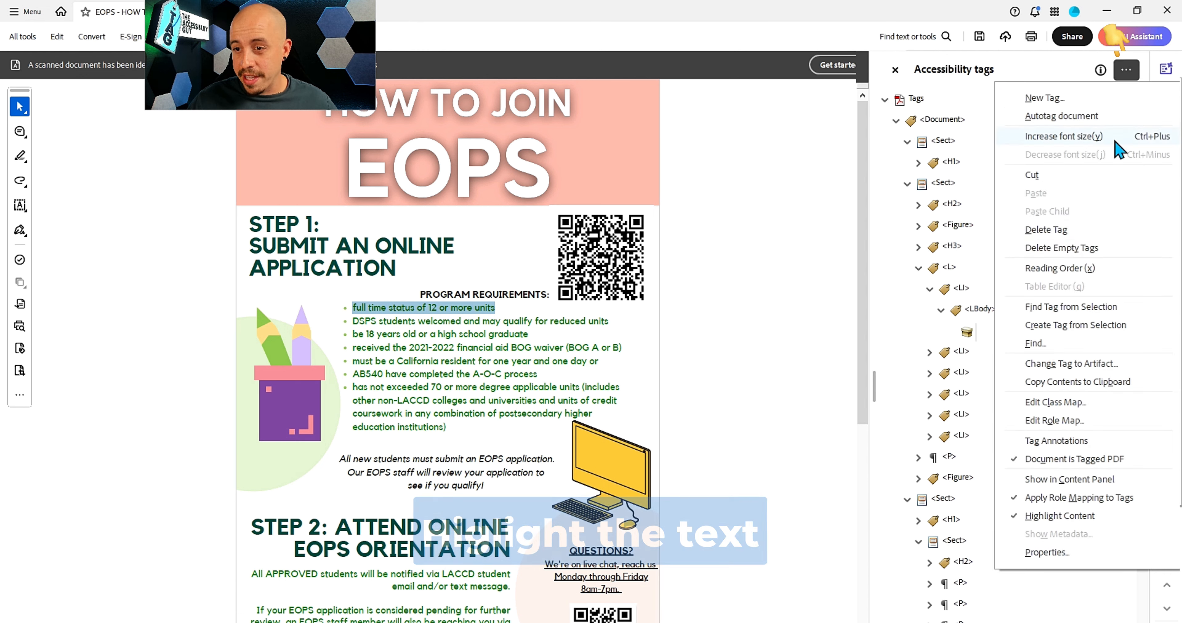
click(1076, 325)
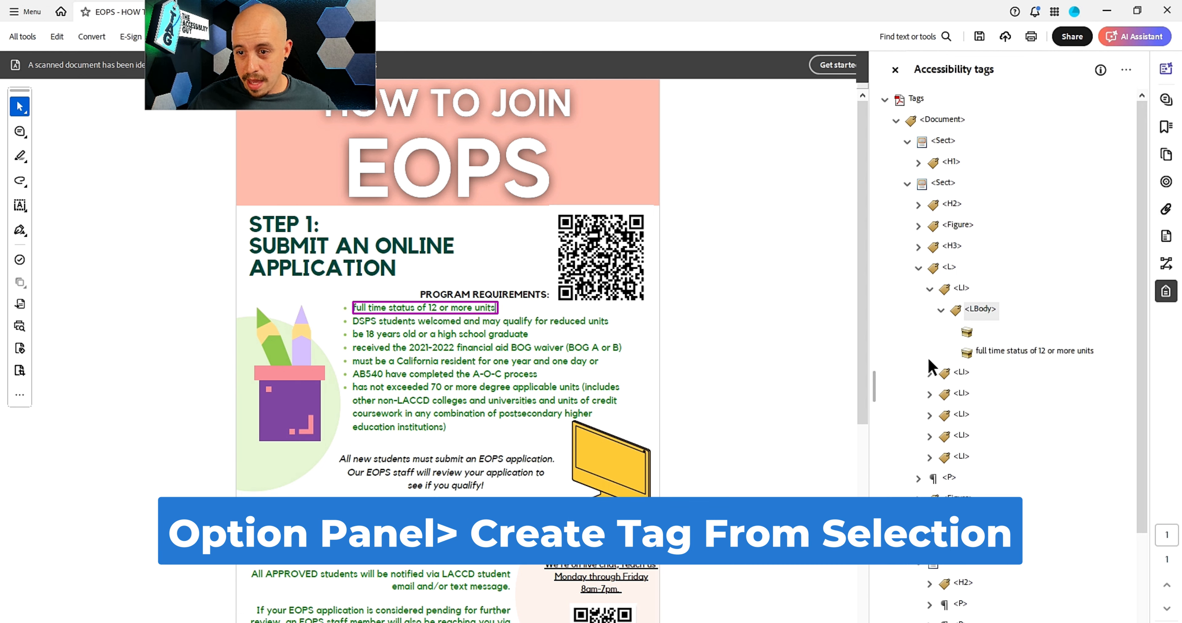
Step: Expand the Program Requirements list tag with all its child tags and examine the contents of each LBody
click(918, 268)
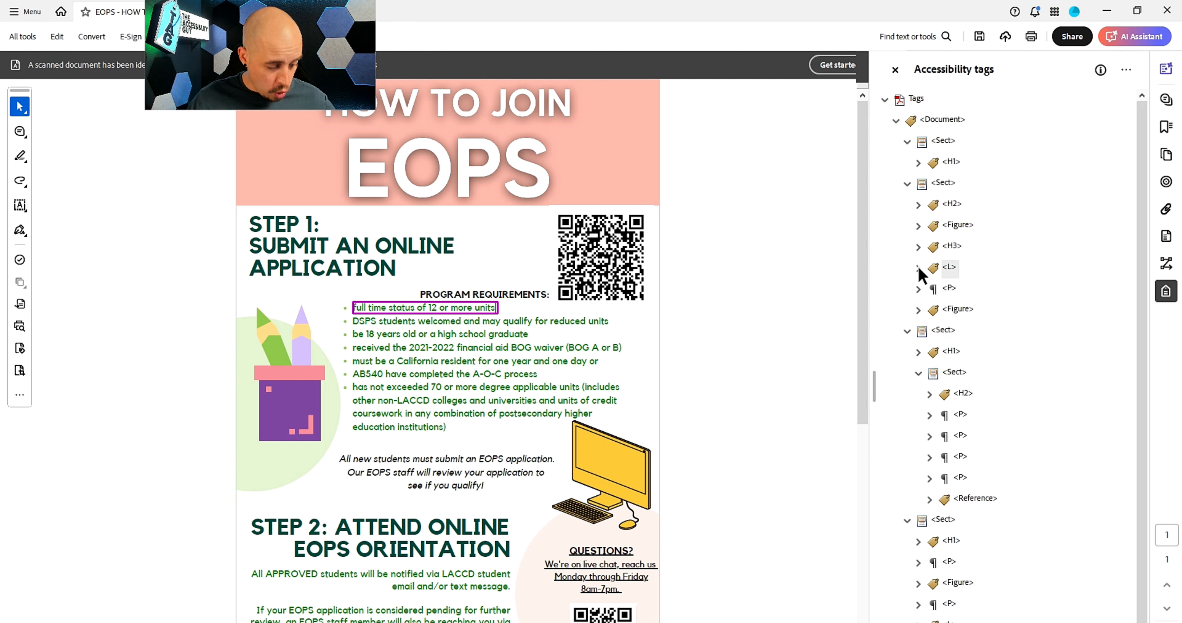
click(918, 268)
scroll(1005, 320, up, 1)
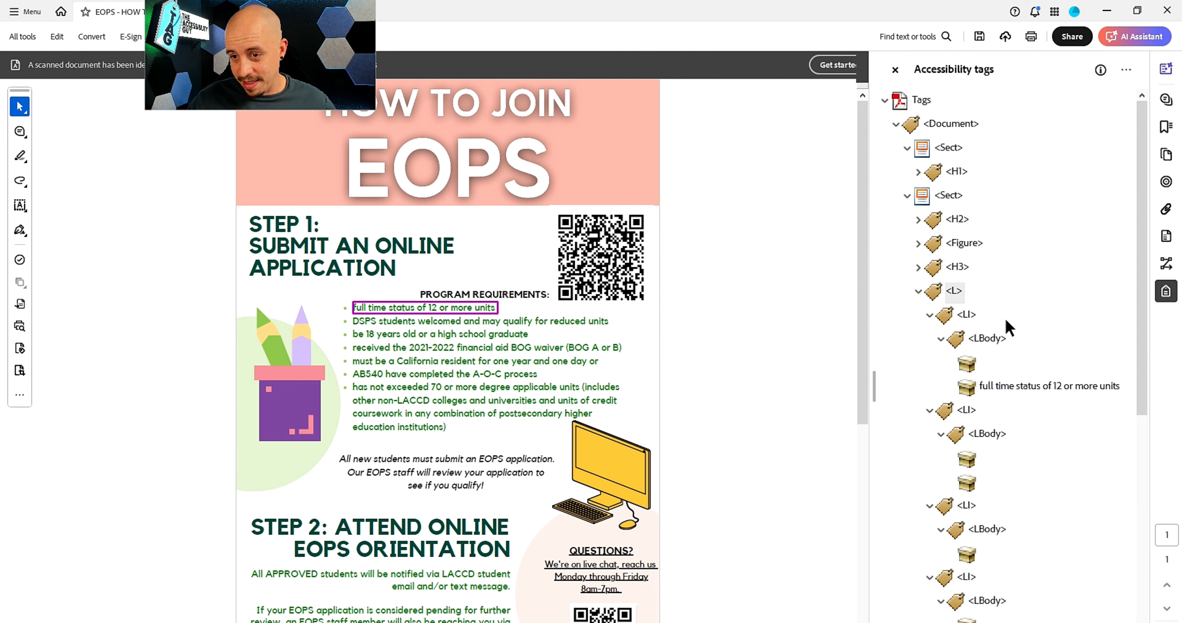
scroll(1005, 319, down, 4)
scroll(997, 192, up, 4)
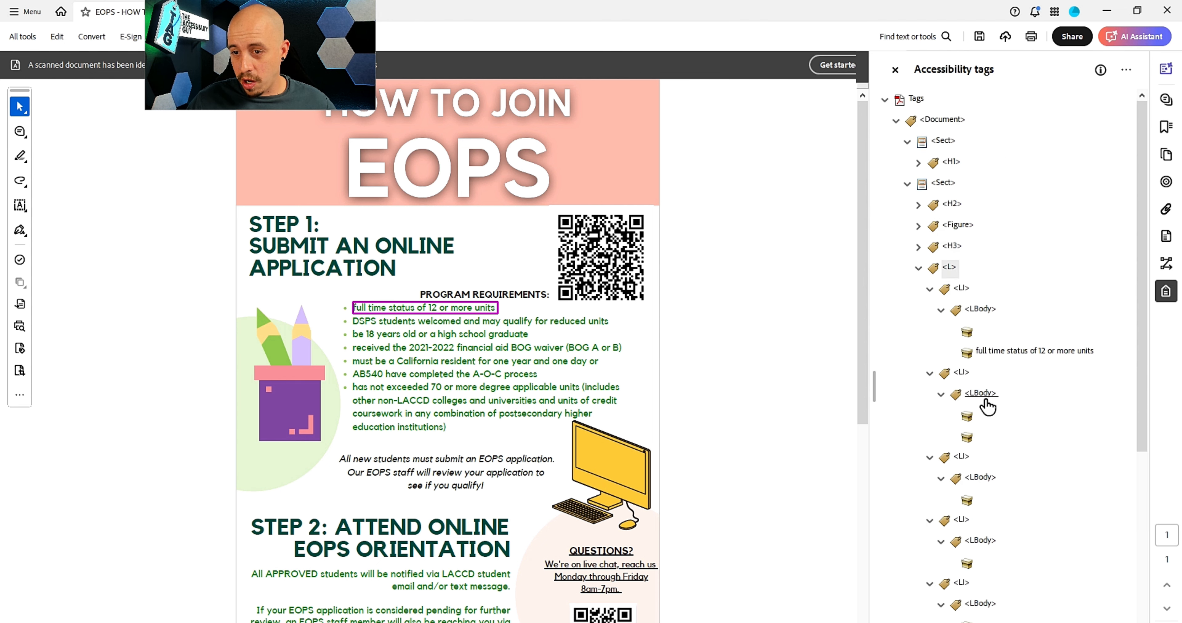
Step: Tag the text "DSPS students welcomed and may qualify for reduced units" from a page selection into the second list item's LBody
drag(984, 399, 729, 342)
click(607, 322)
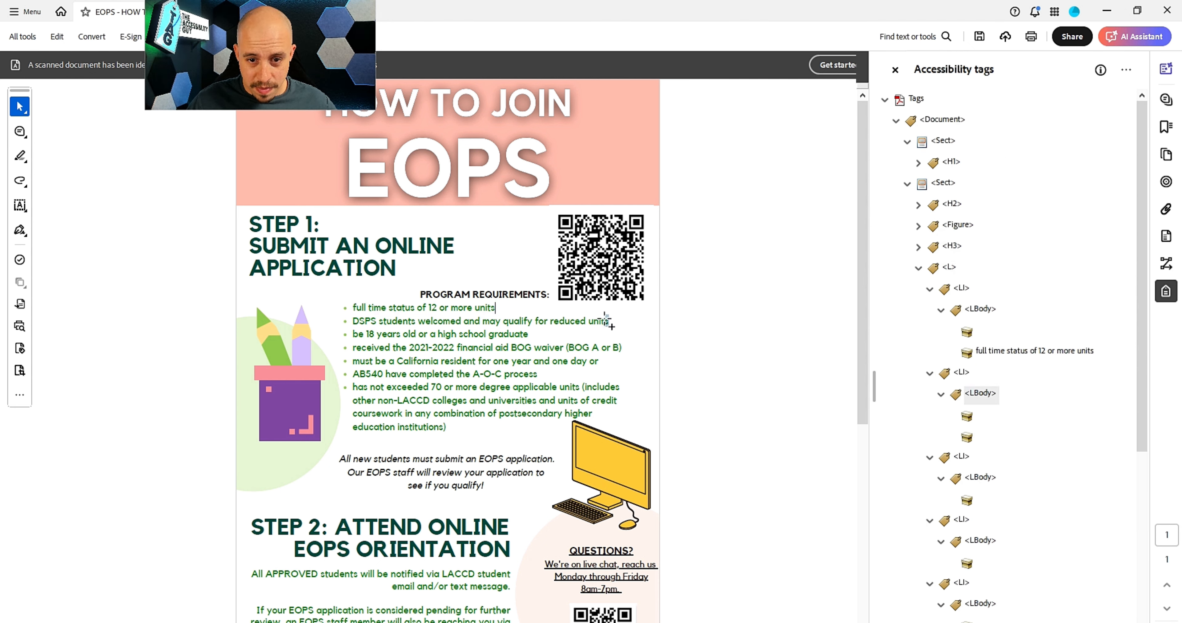
drag(609, 321, 352, 321)
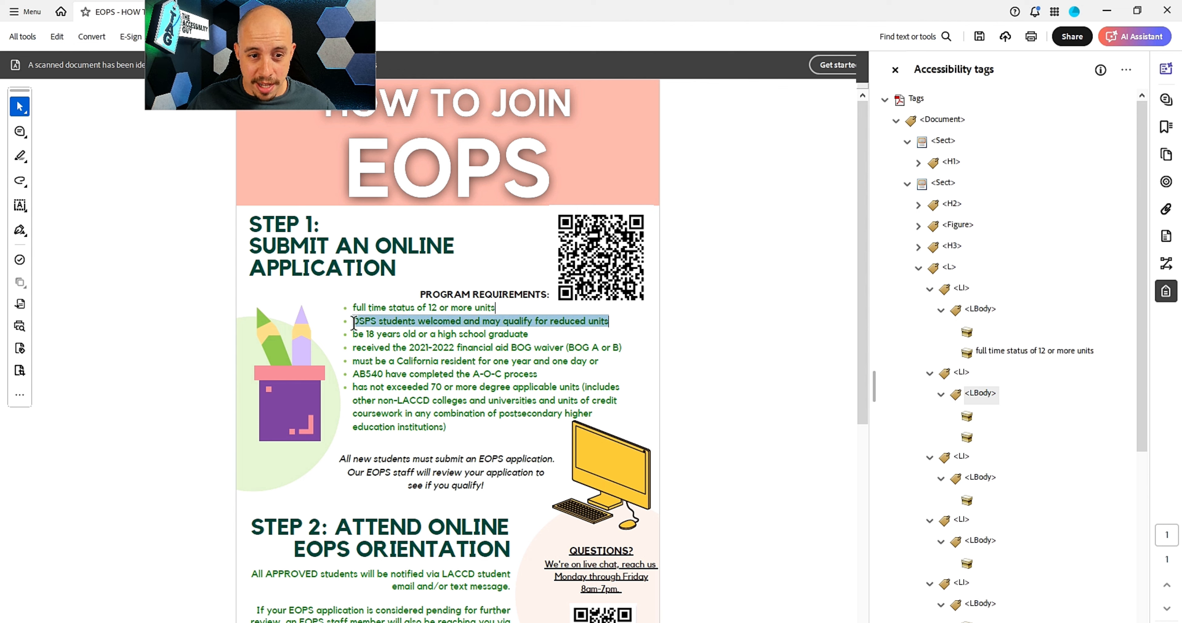
click(1126, 70)
click(1033, 302)
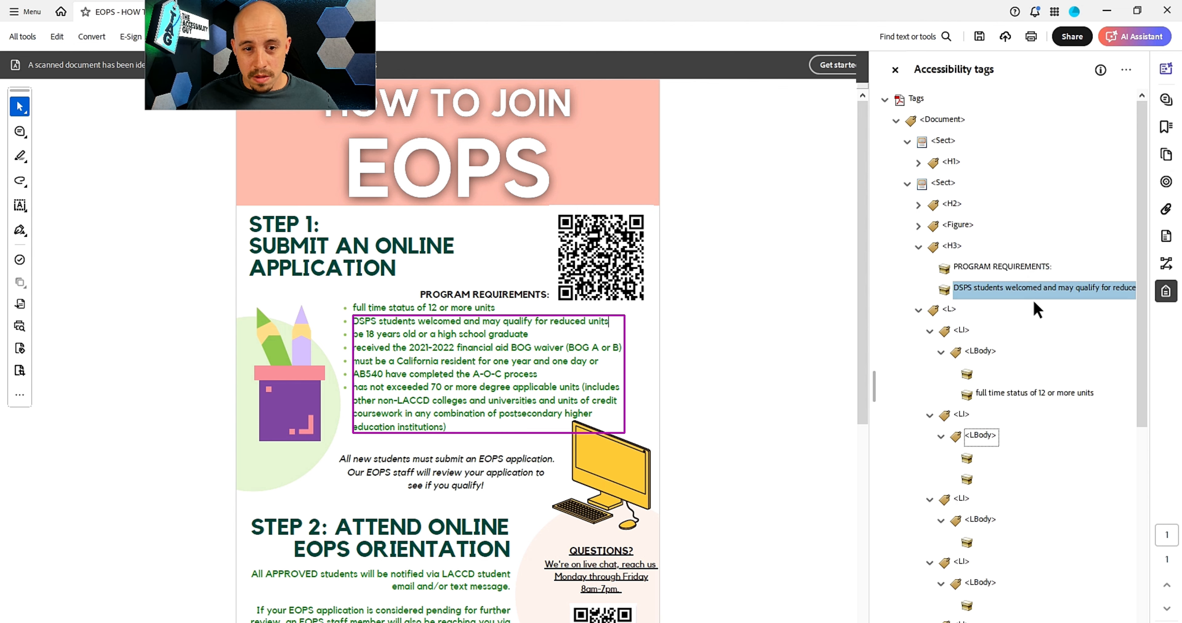
click(981, 435)
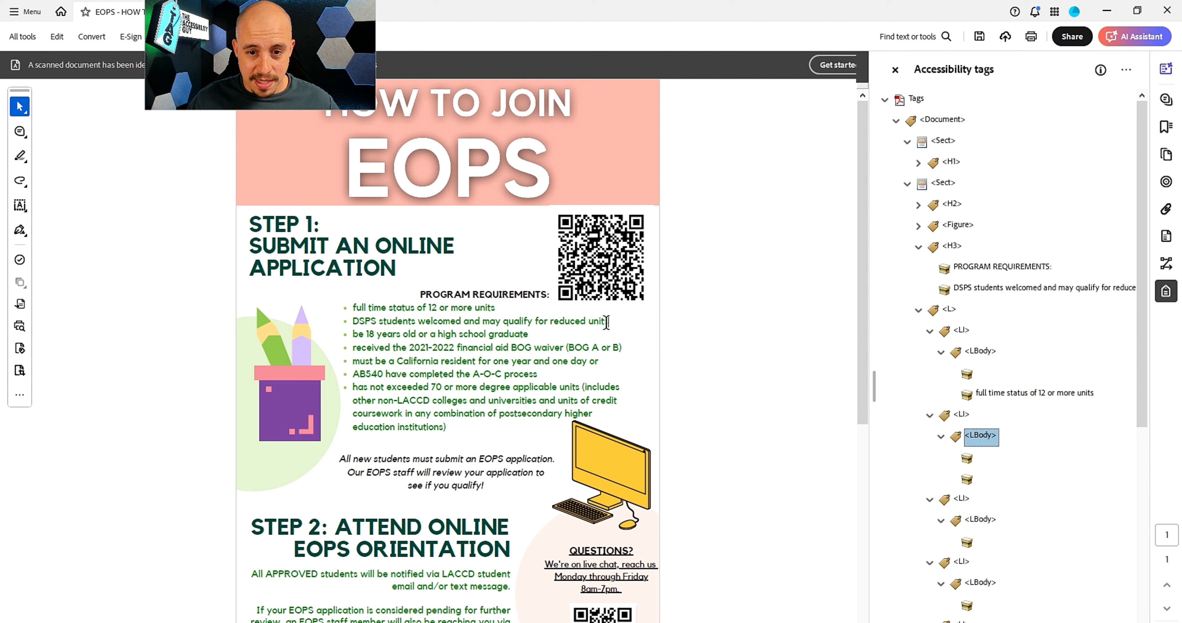
drag(608, 322, 352, 322)
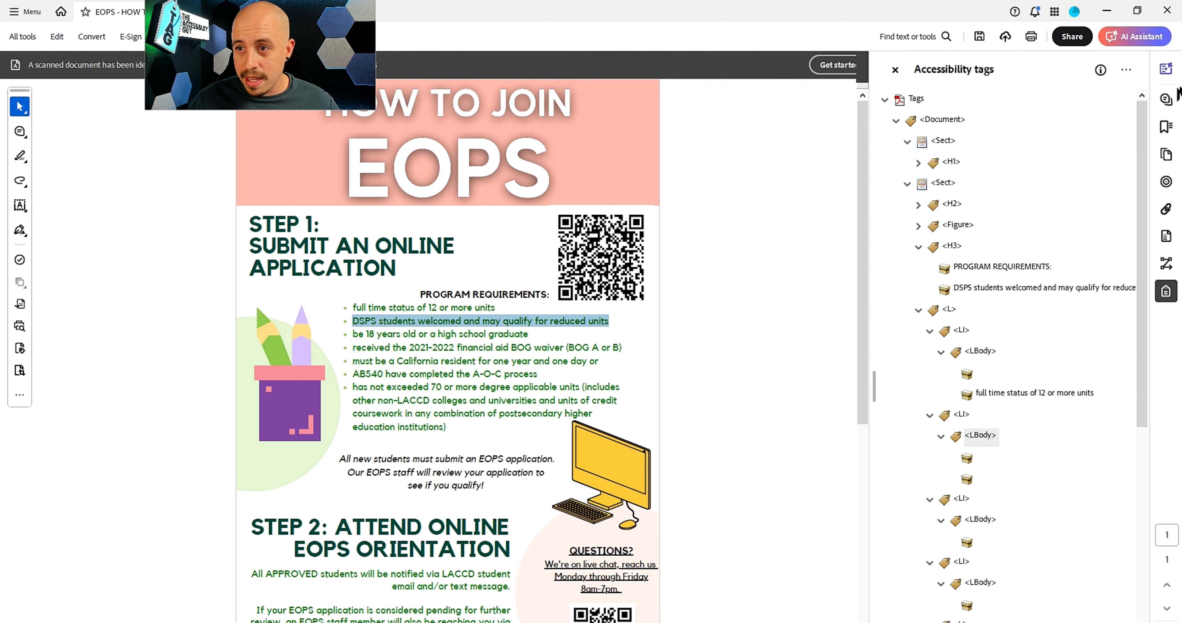
click(1126, 70)
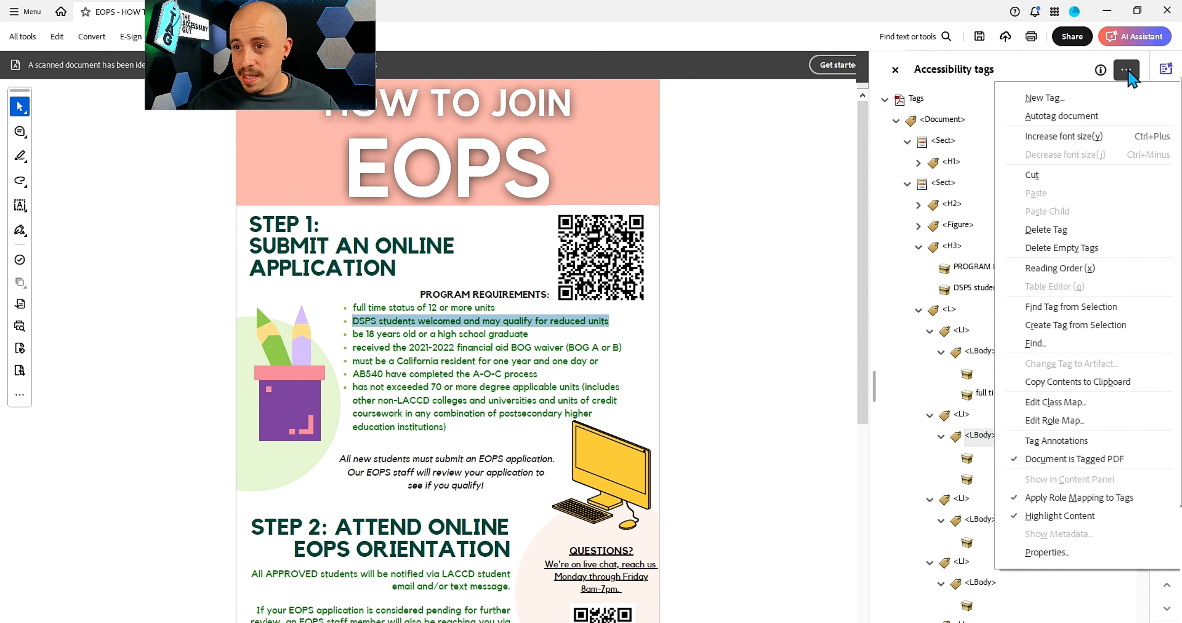
click(1076, 326)
Step: Tag the text "be 18 years old or a high school graduate" from a page selection into the third list item's LBody
click(989, 550)
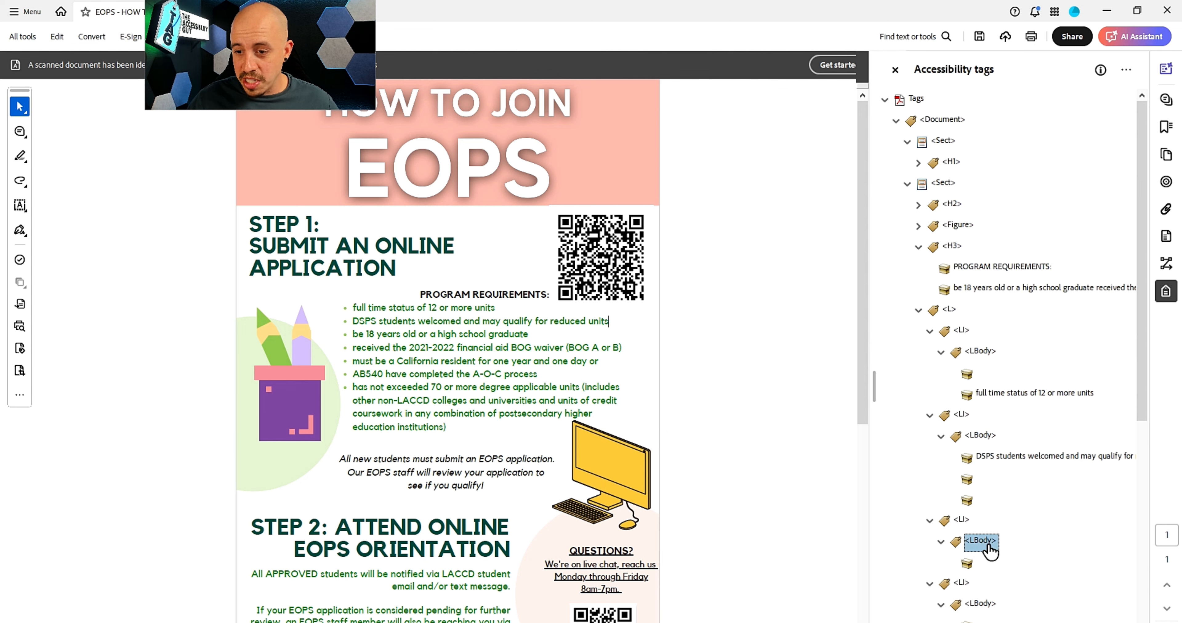
drag(528, 334, 353, 334)
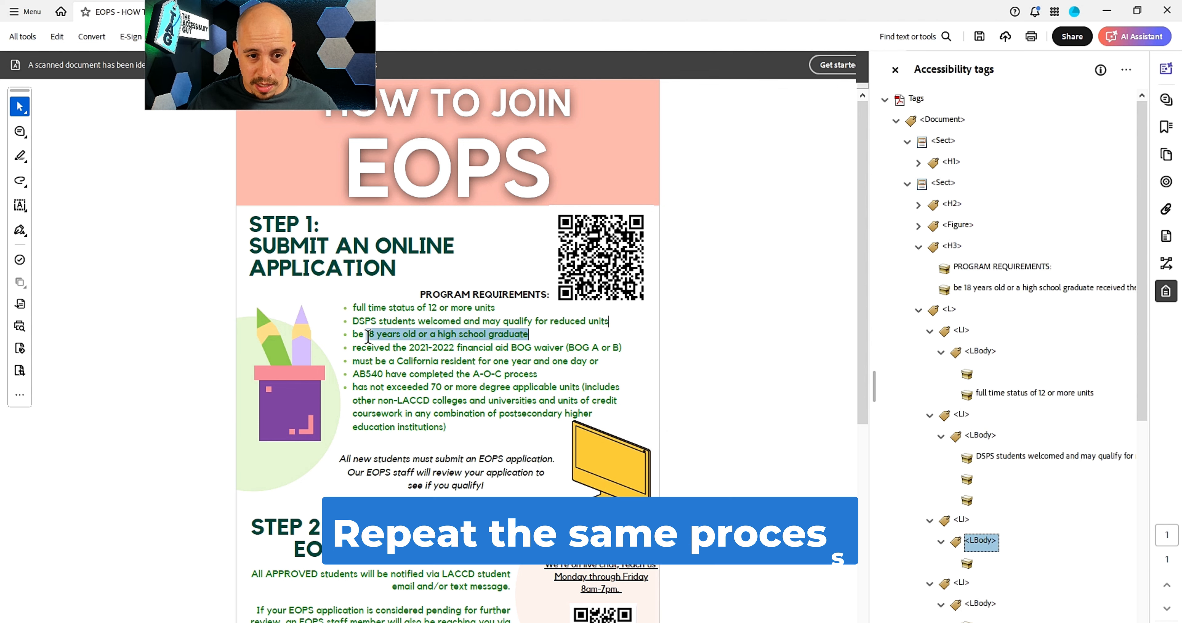
click(1126, 69)
click(1076, 326)
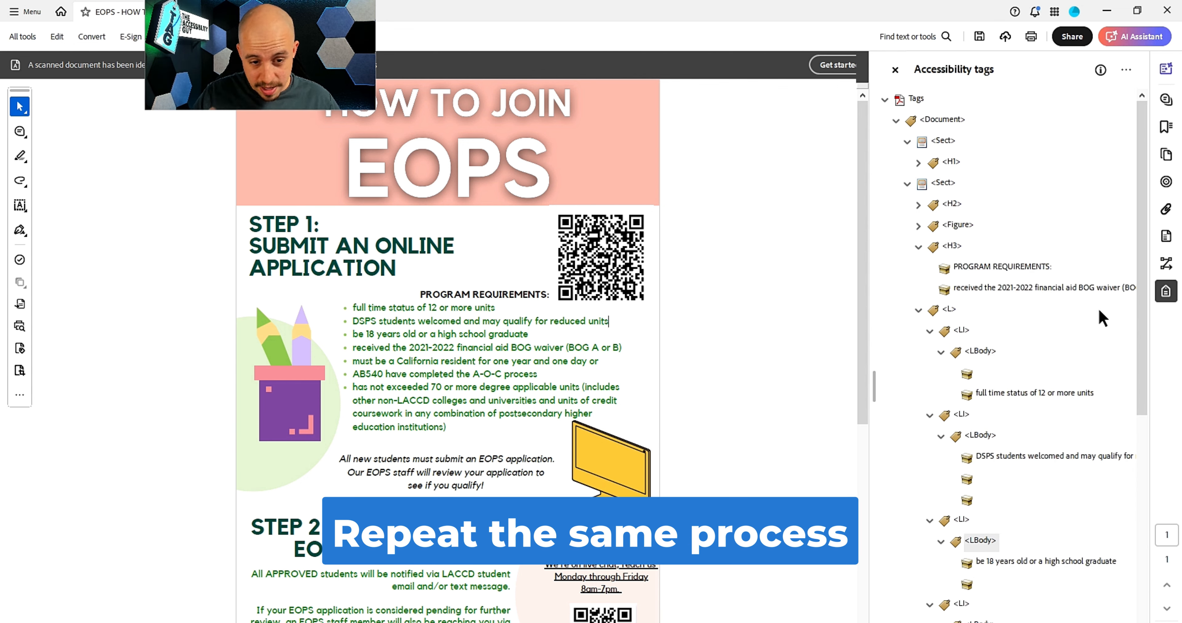
Step: Regenerate the flyer's accessibility tags by automatically tagging the PDF again
scroll(647, 338, down, 10)
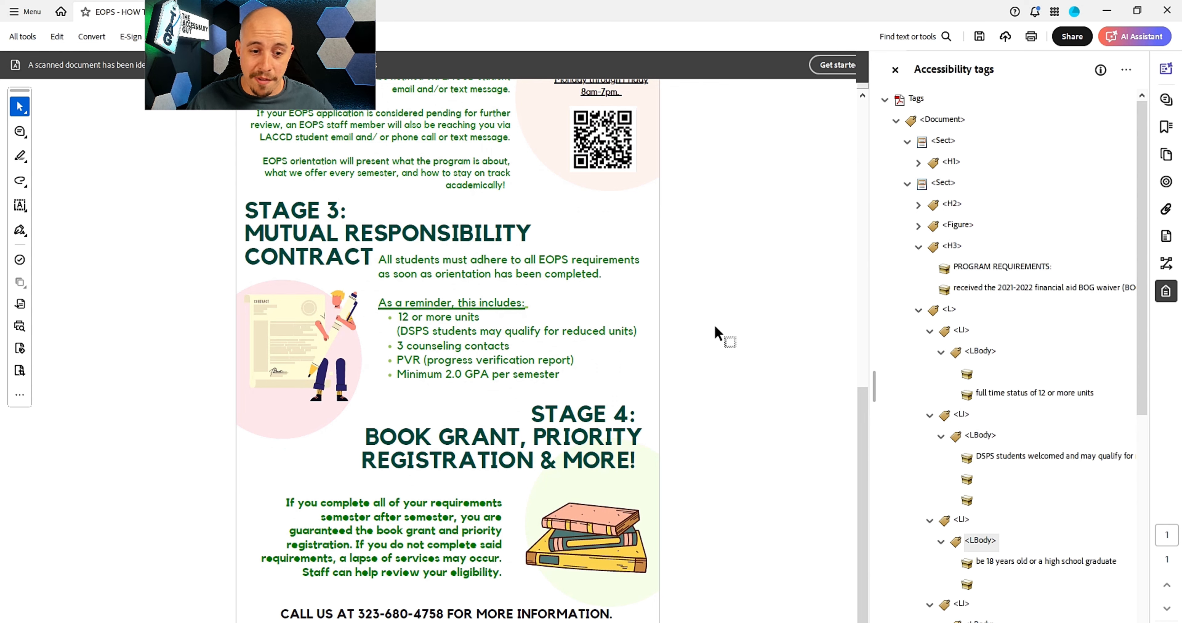
scroll(574, 313, up, 10)
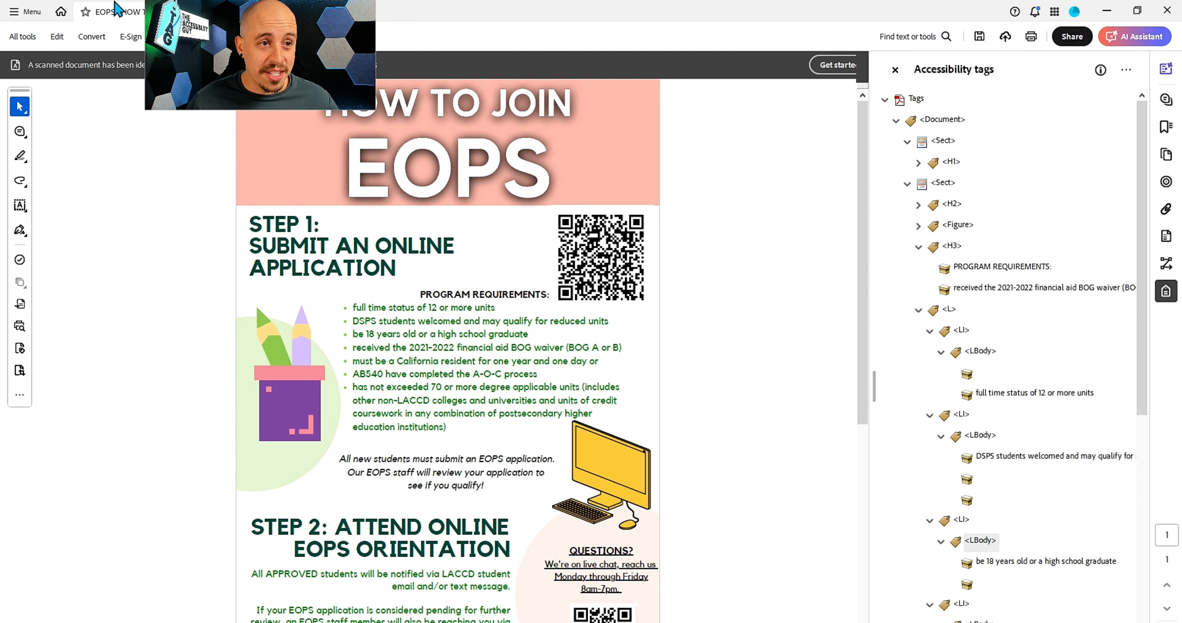
click(25, 38)
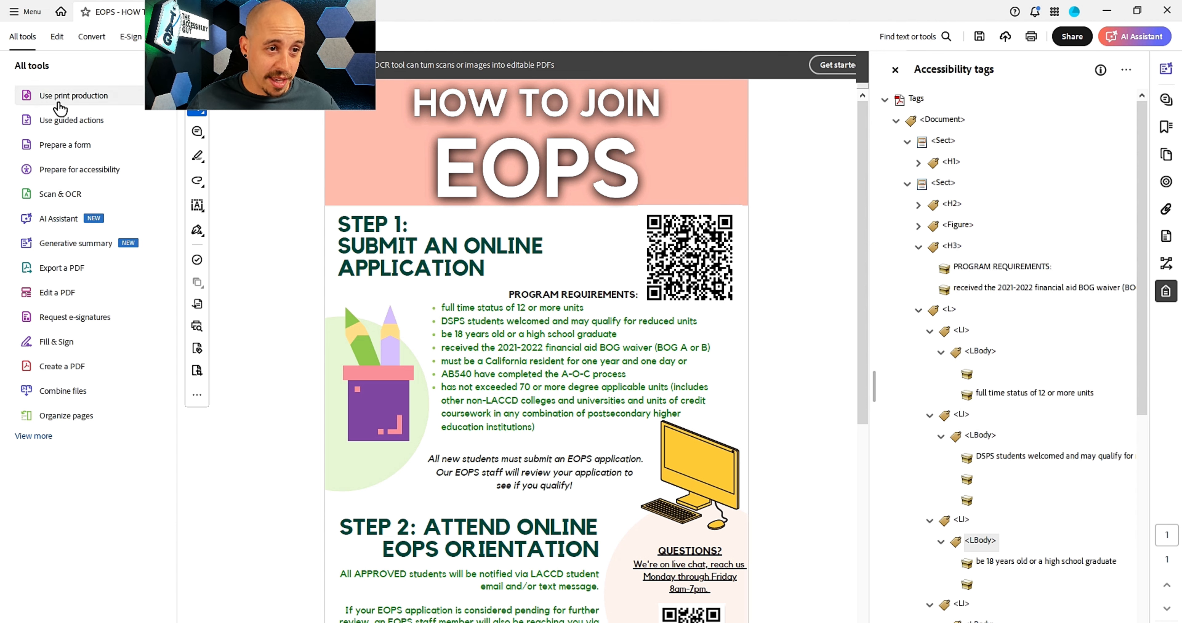
click(129, 171)
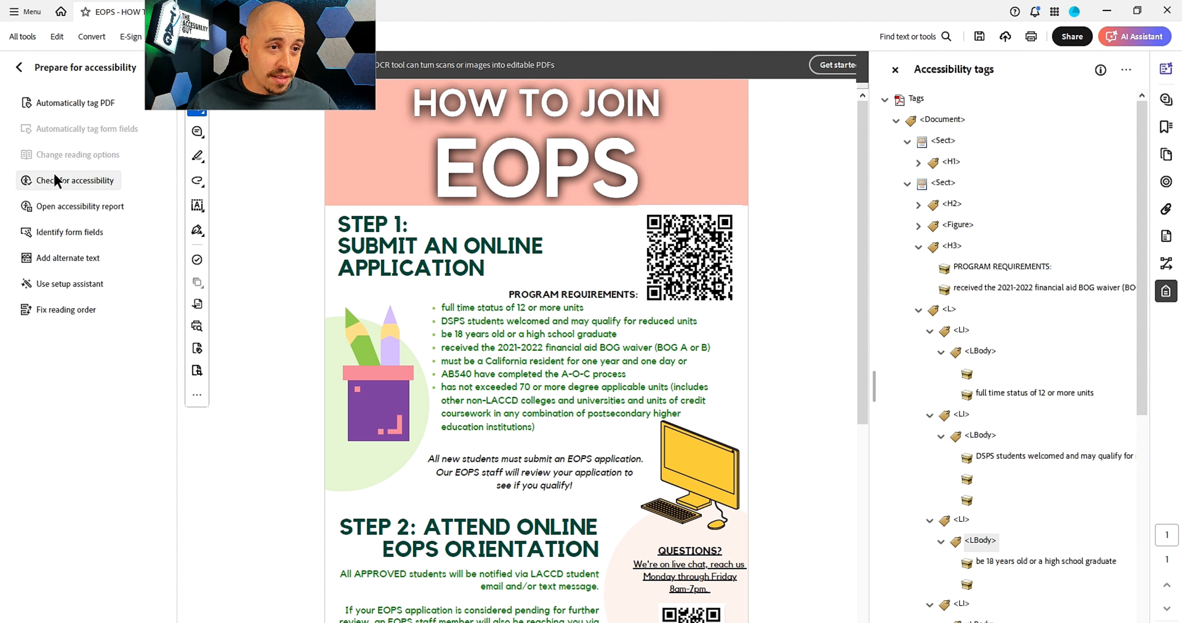
click(45, 104)
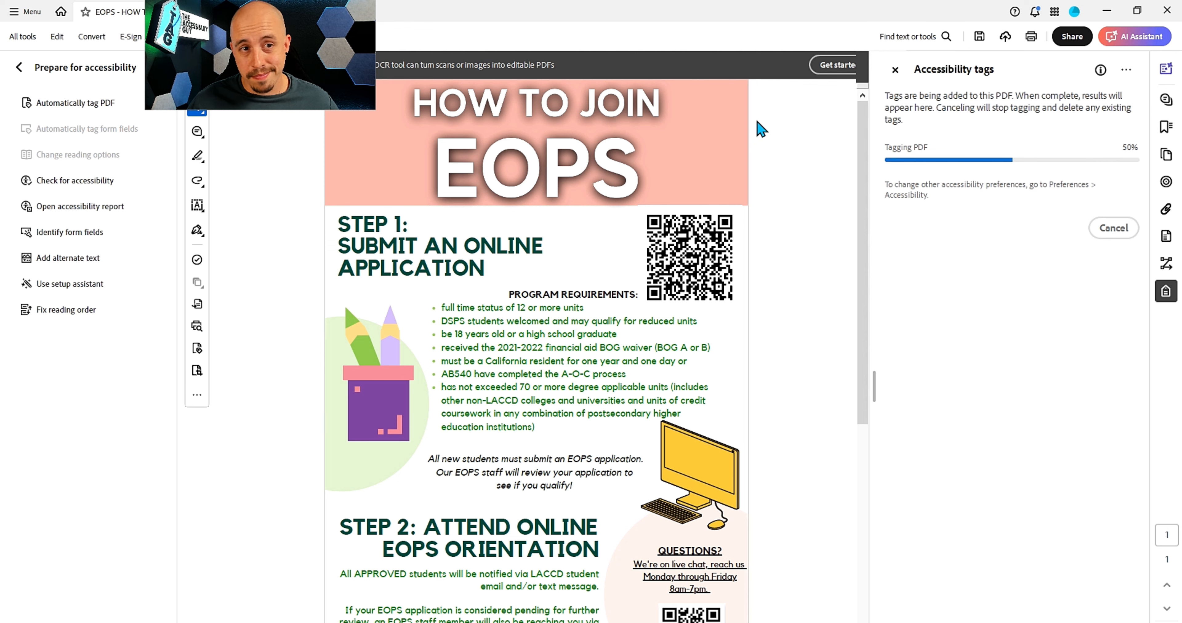
Step: Expand the first section's Figure and P tags, and change the title banner image to an artifact, removing its Figure tag
click(948, 165)
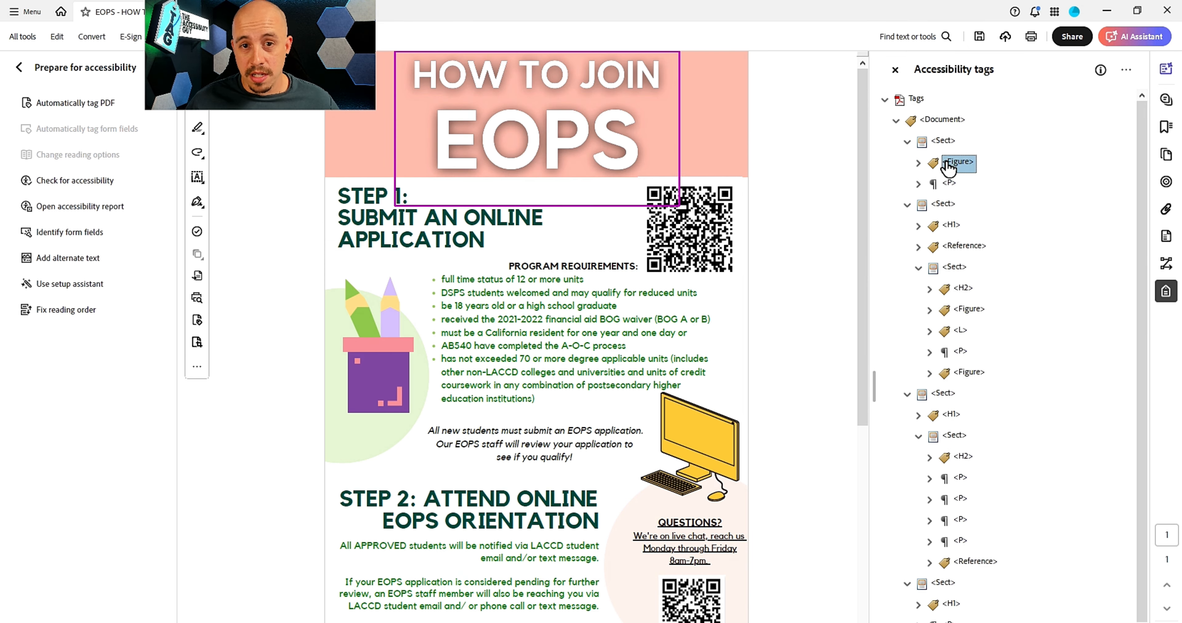
key(Down)
key(Right)
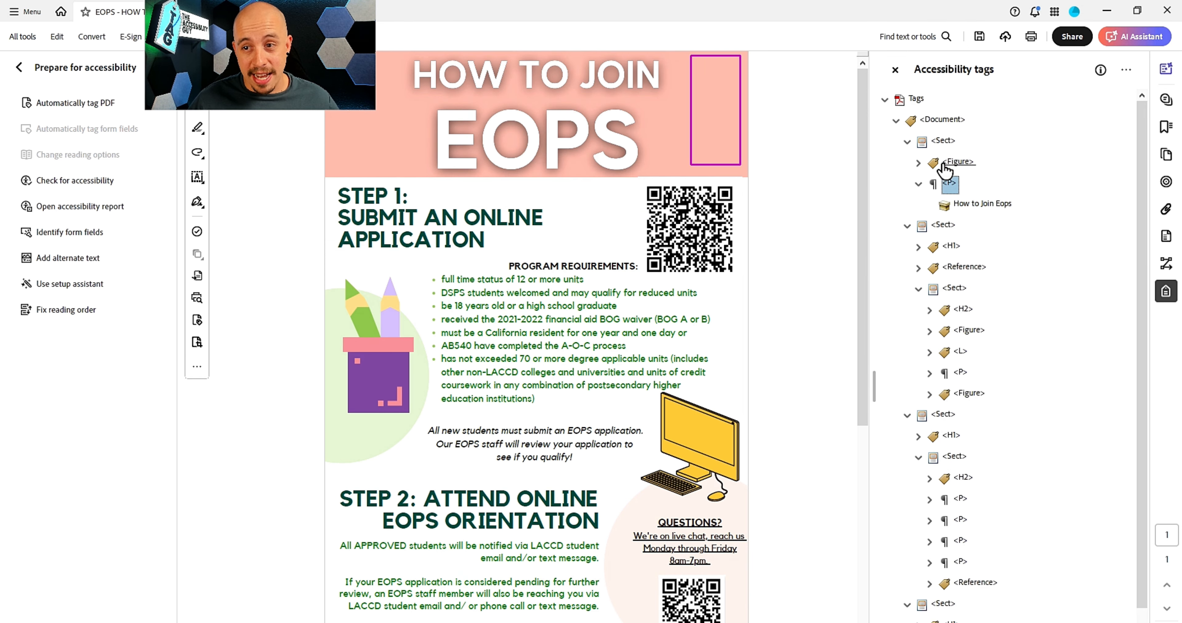
click(918, 162)
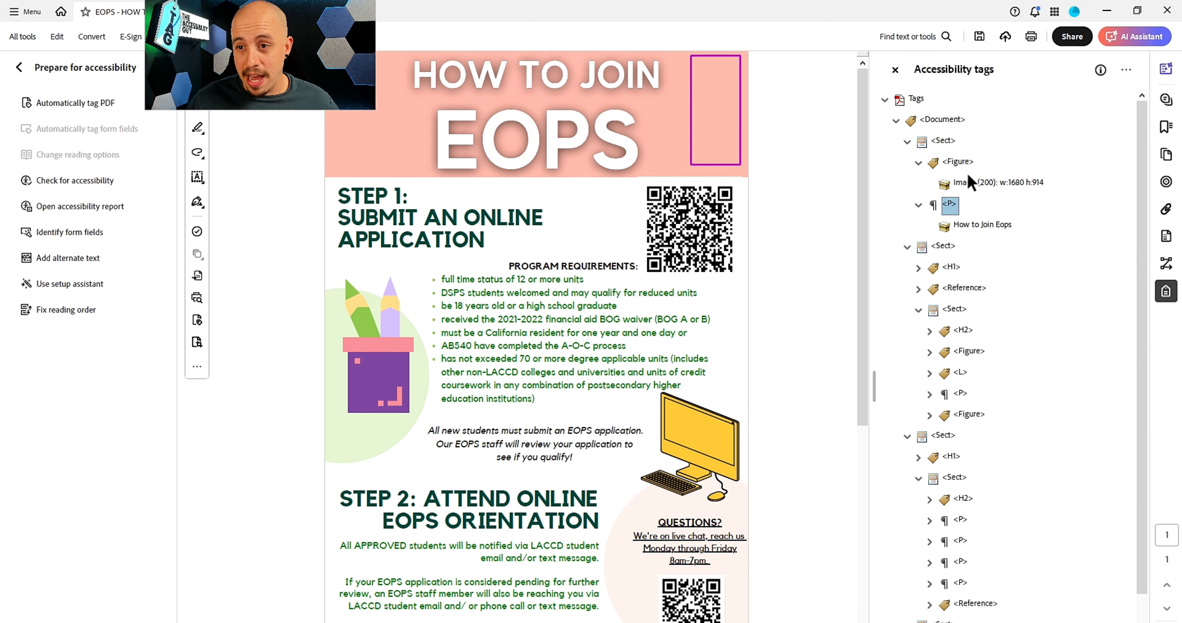
right_click(973, 183)
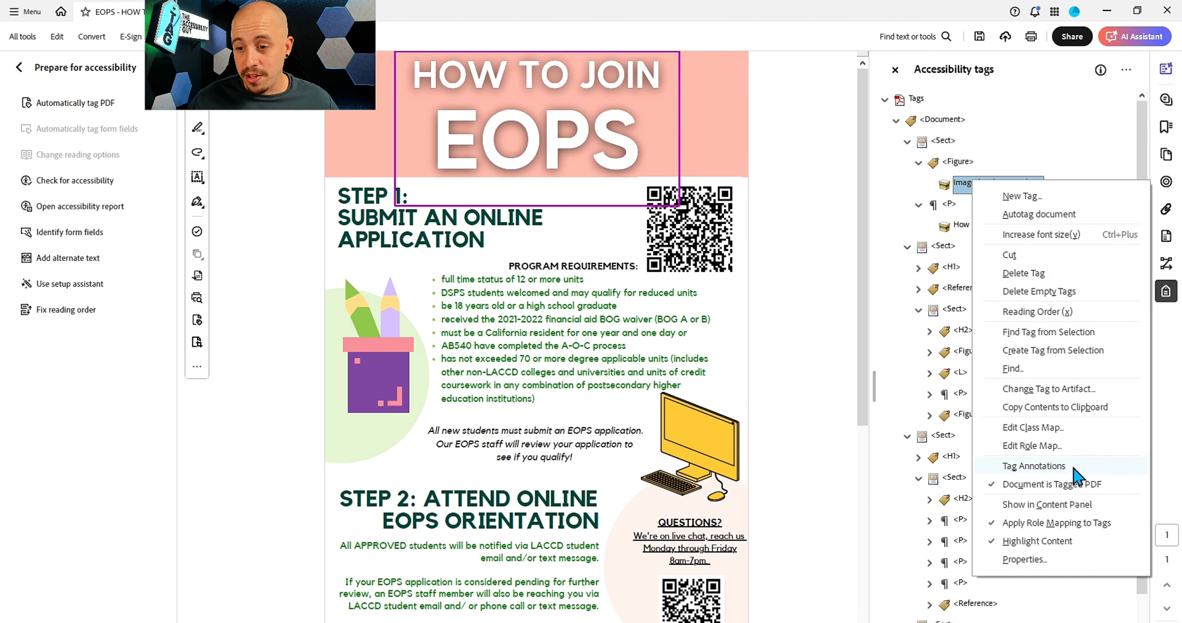
click(1040, 312)
key(Return)
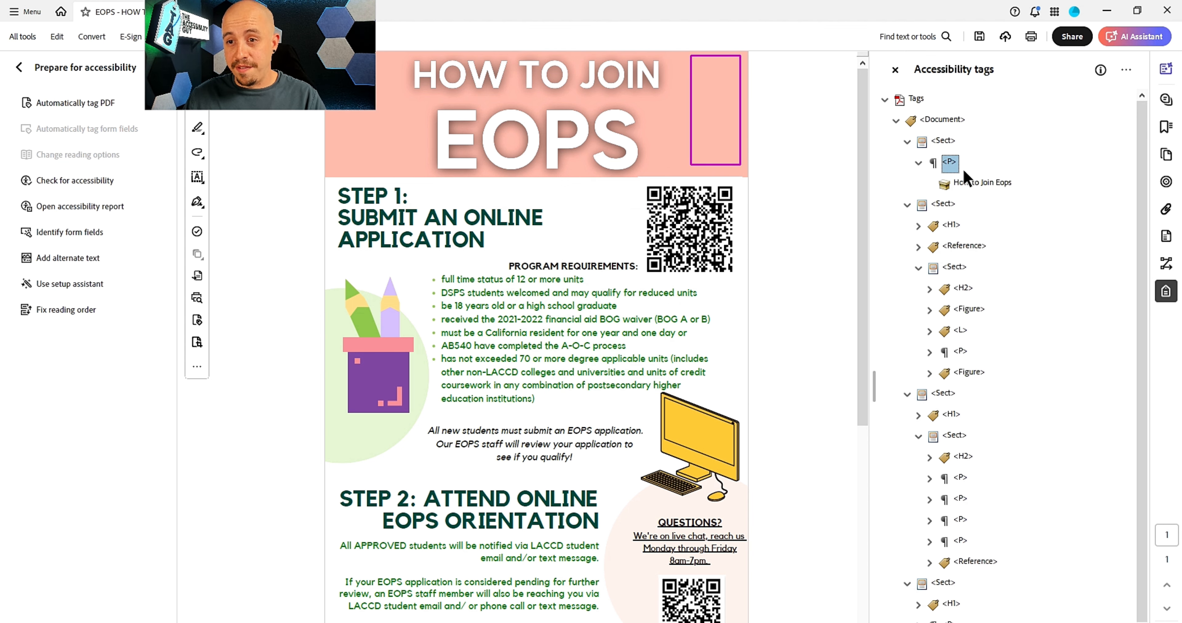
Step: Retag the "How to Join Eops" paragraph as H1 and the Step 1 heading as H2
click(953, 163)
text(<H)
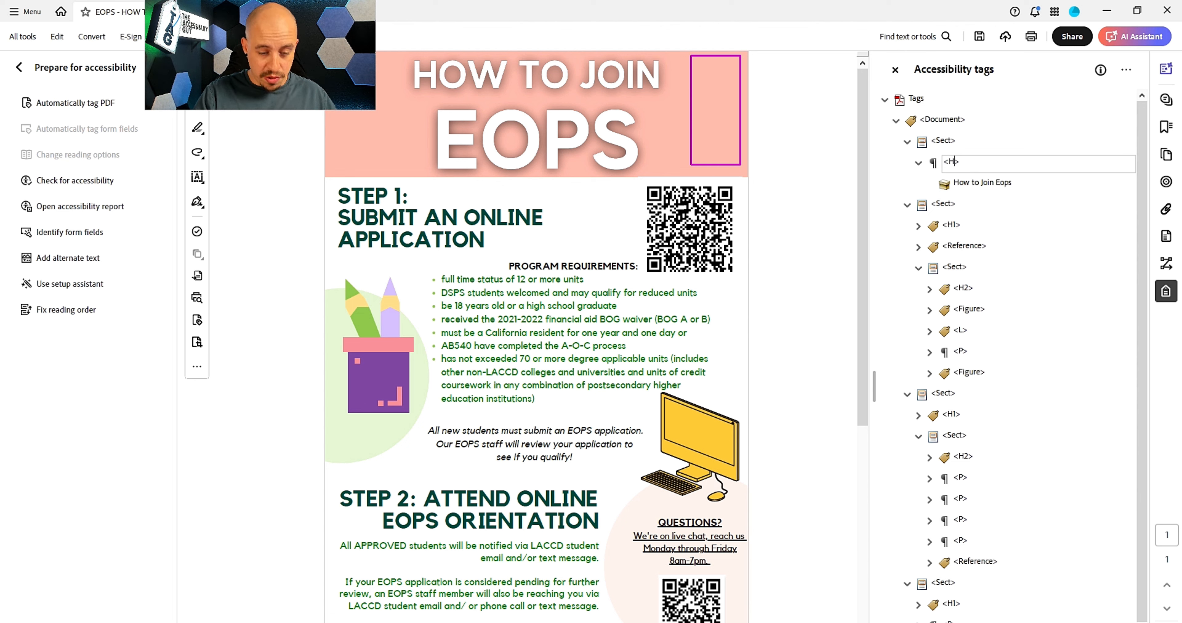
text(1>)
key(Return)
click(955, 206)
click(957, 206)
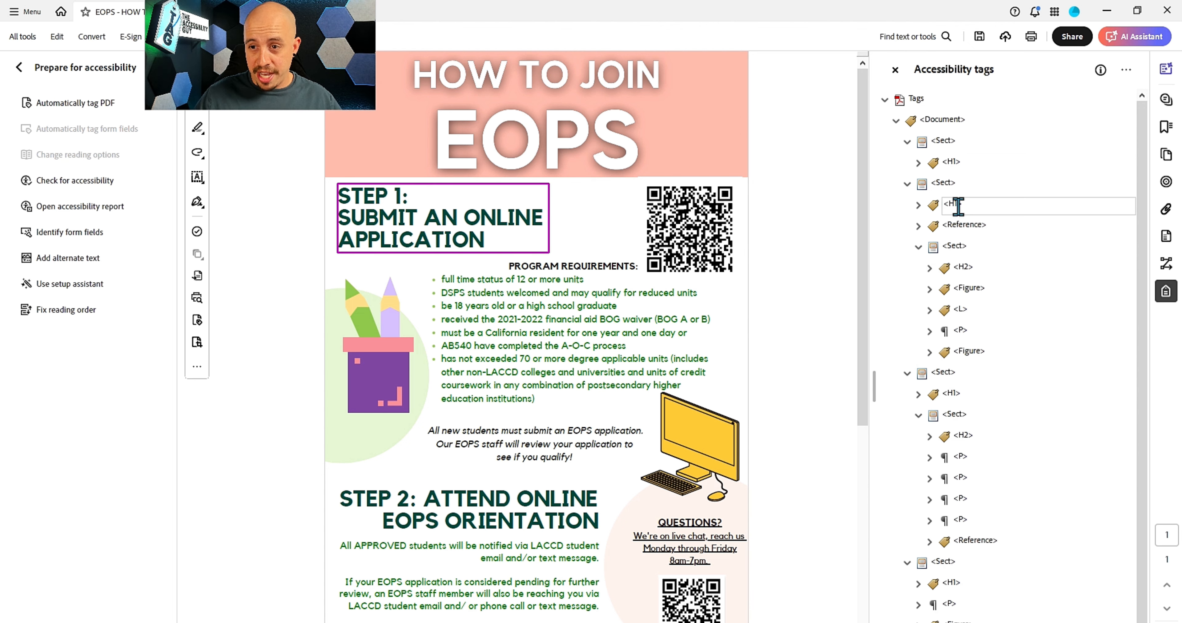
key(Return)
Step: Add a P tag below the Step 1 heading and move the QR code's Link tag out of Reference into it
right_click(972, 218)
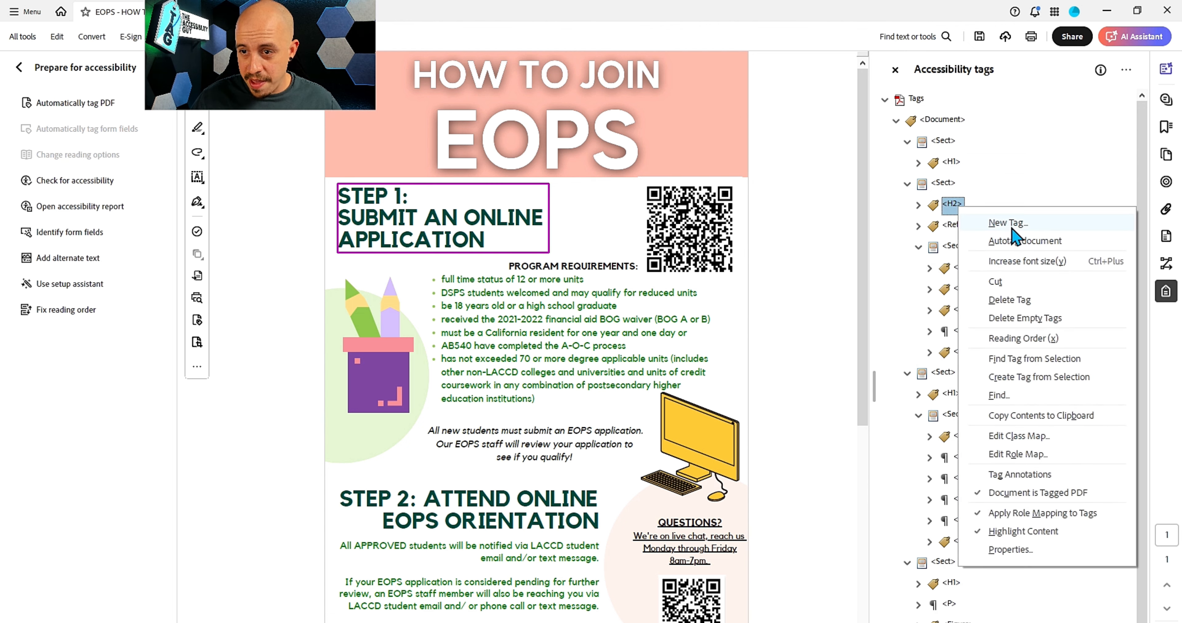
click(993, 228)
text(P)
key(Return)
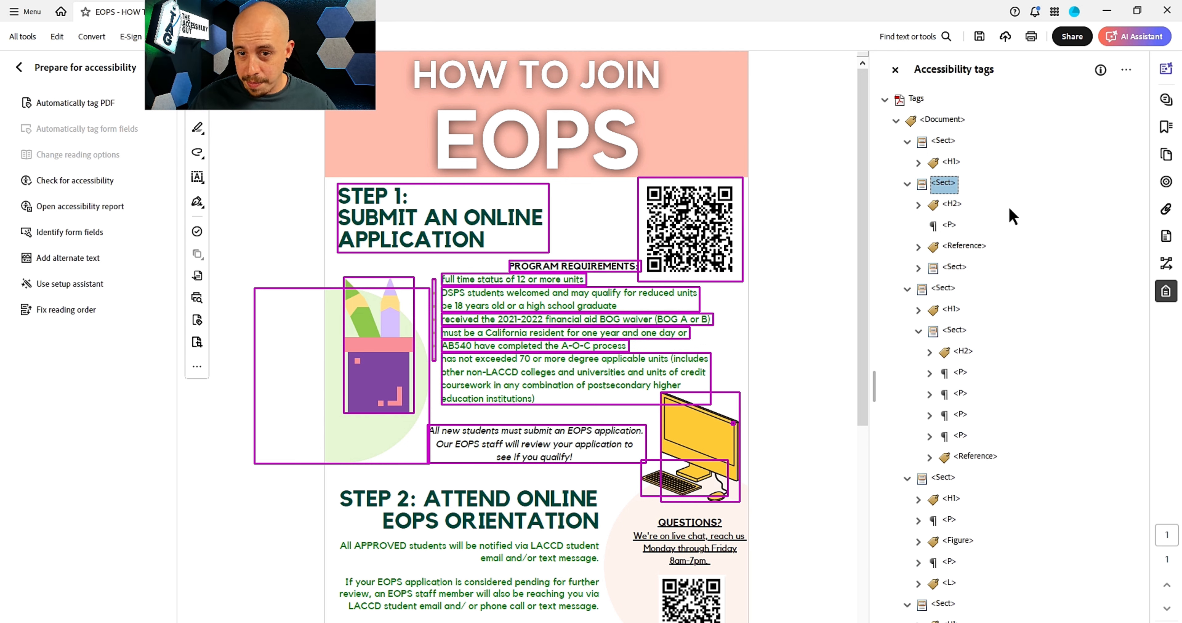
click(918, 247)
click(980, 310)
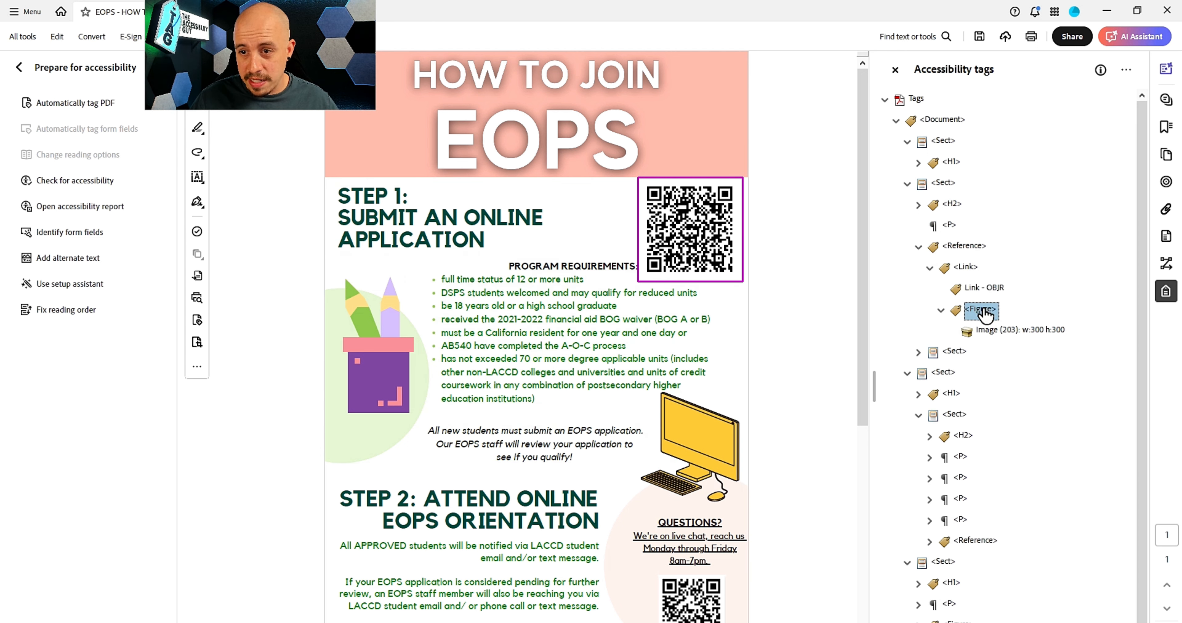
drag(966, 268, 952, 219)
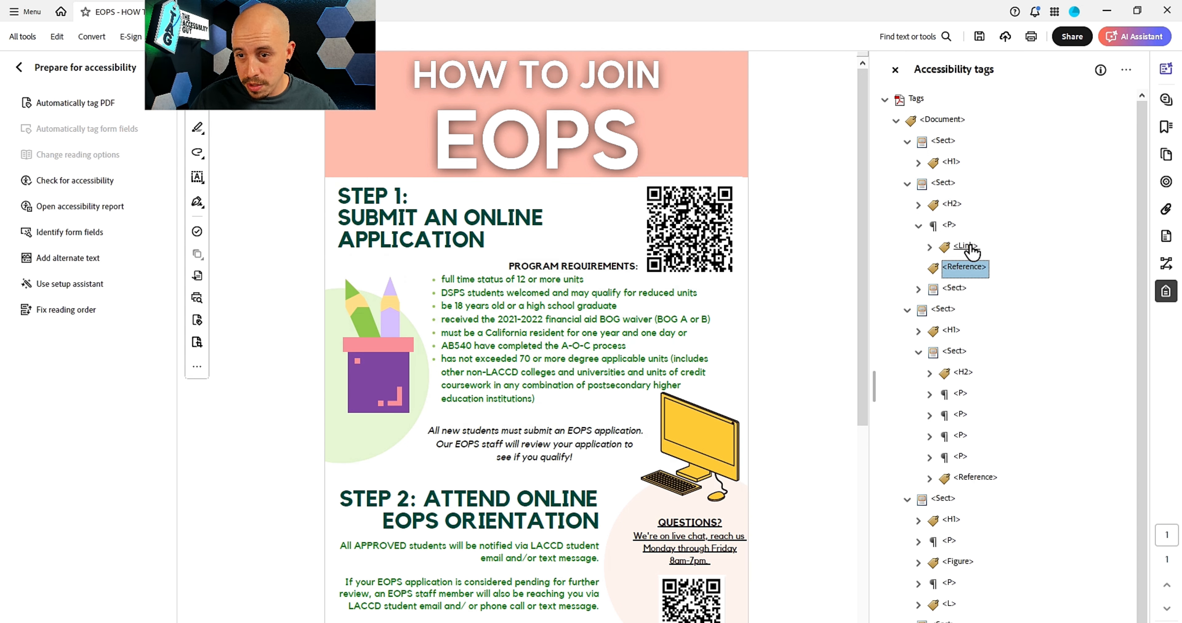
Step: Expand the moved Link tag with its Figure and delete the empty Reference tag below it
click(929, 247)
click(941, 289)
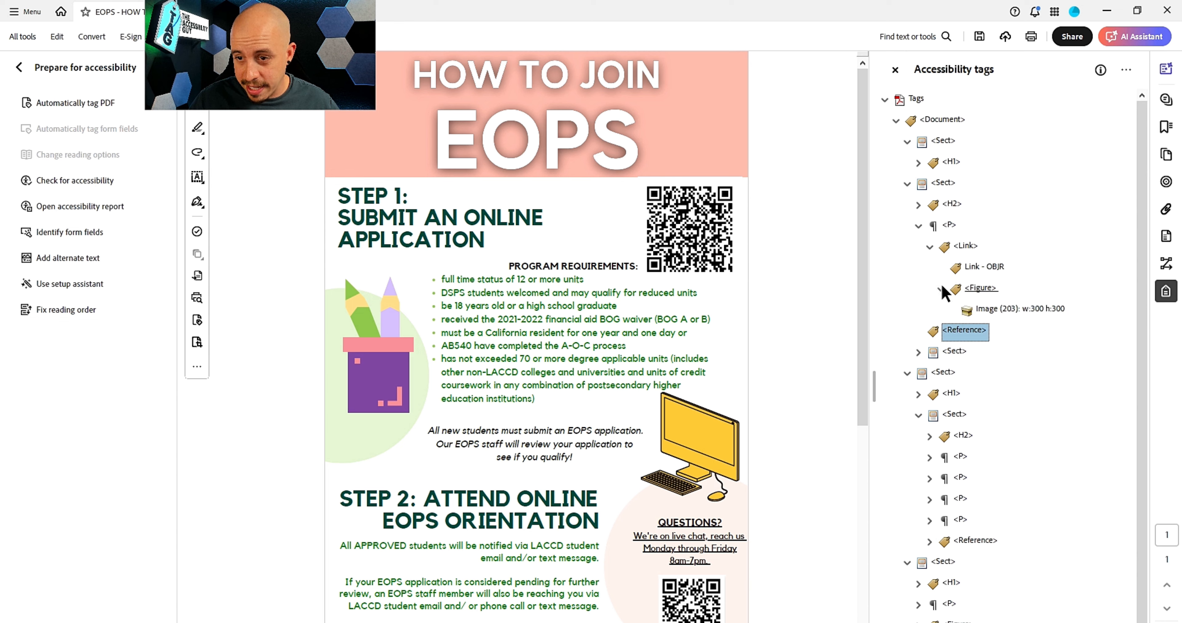
click(970, 330)
key(Return)
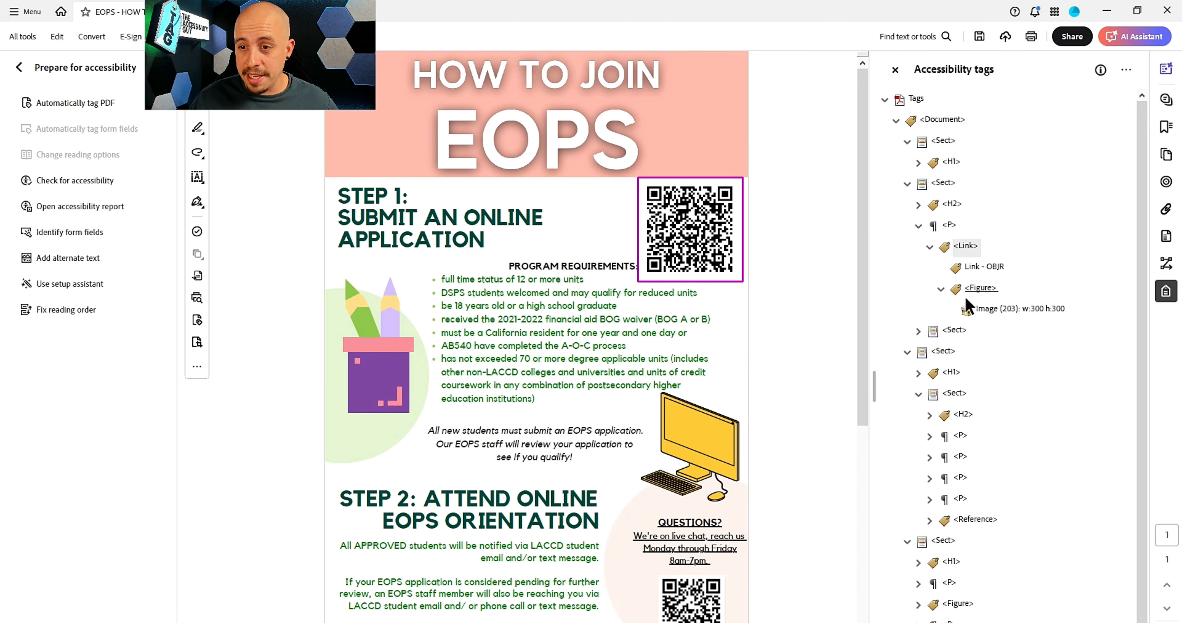
Step: Give the Step 1 QR code's Link tag the alternate description "QR code which links too" followed by the forms.office.com form address
right_click(966, 246)
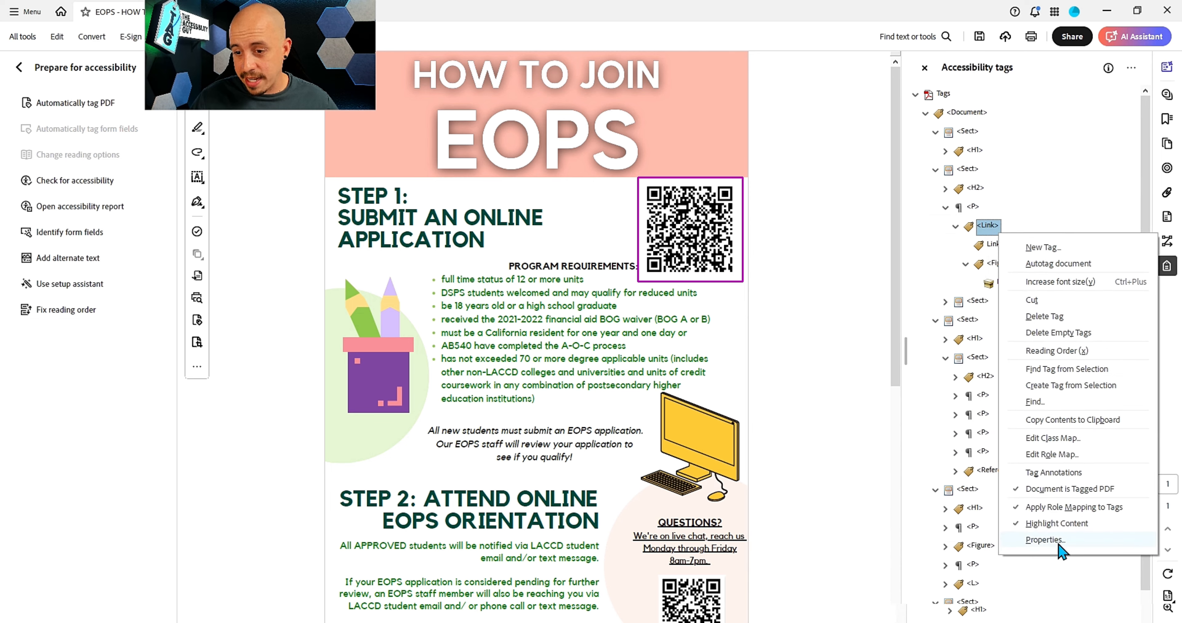
click(1030, 598)
drag(830, 225, 443, 122)
click(487, 270)
click(487, 339)
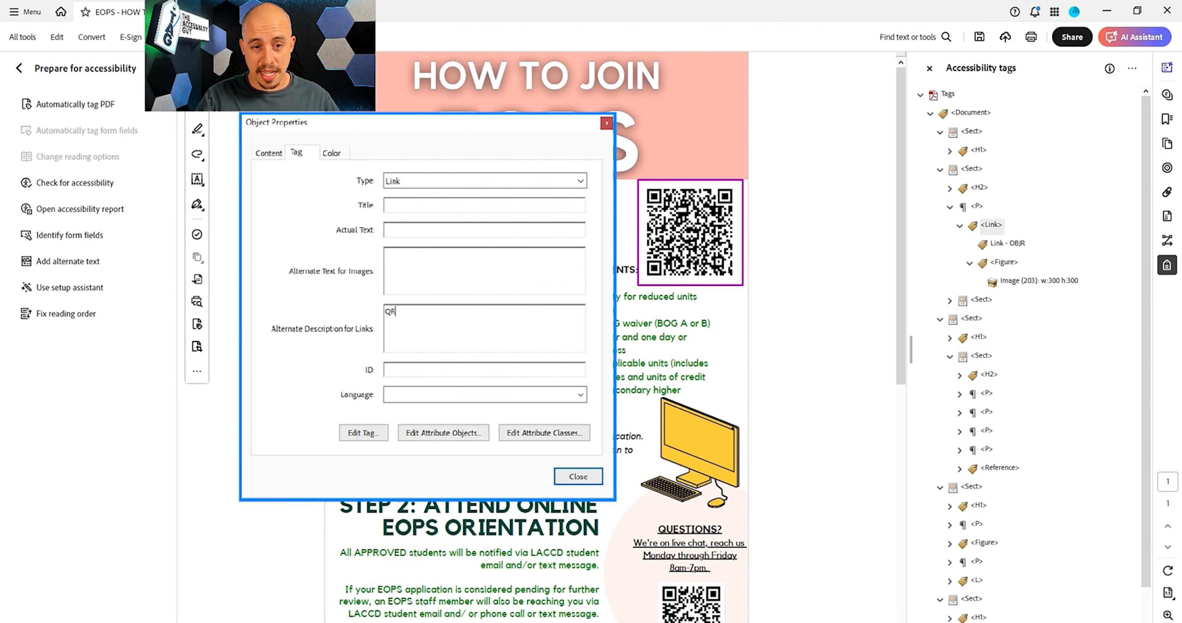
text(QR code which links t)
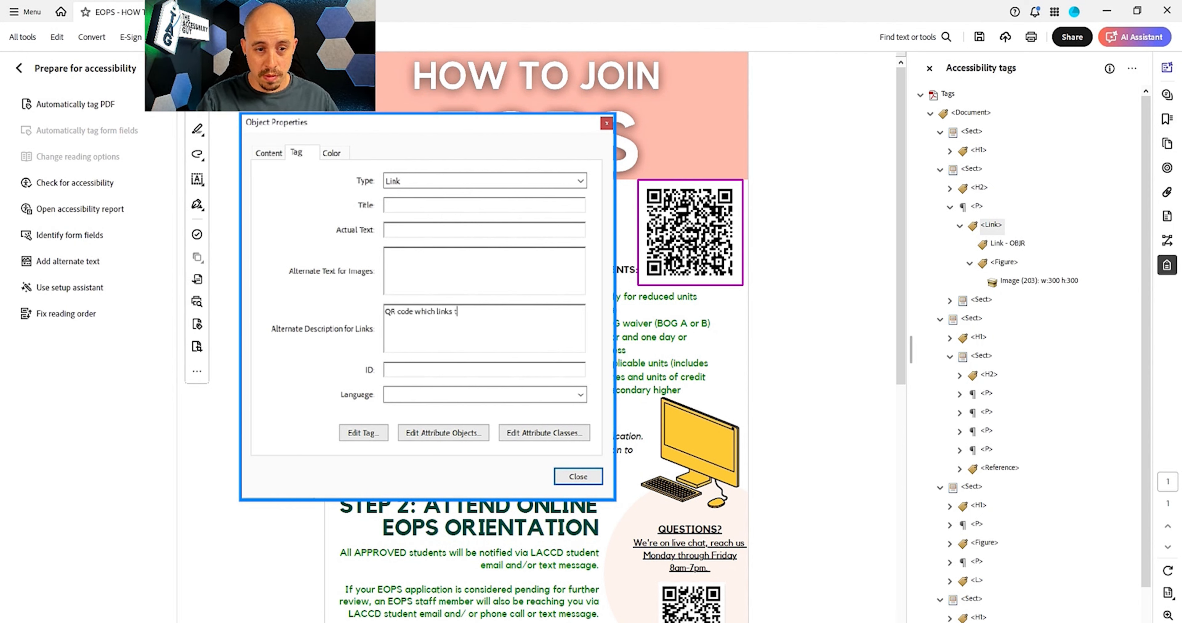
text(oo)
text(https://forms.office.com/Pages/ResponsePage.aspx?id=GiZxC19JqU6ZEdqES5QC72vEDFRXlz9GgrAwH7RHaxtUQlJFNUNF0ENITEs0U1VXSjNZRklxSUZaUi4u)
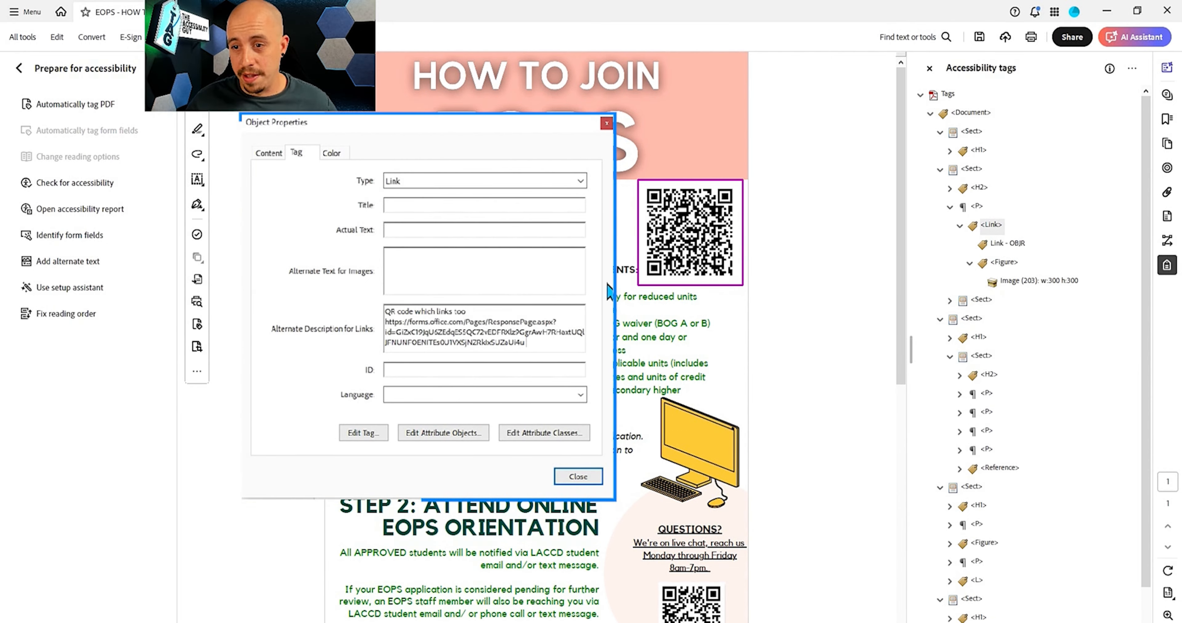
click(578, 476)
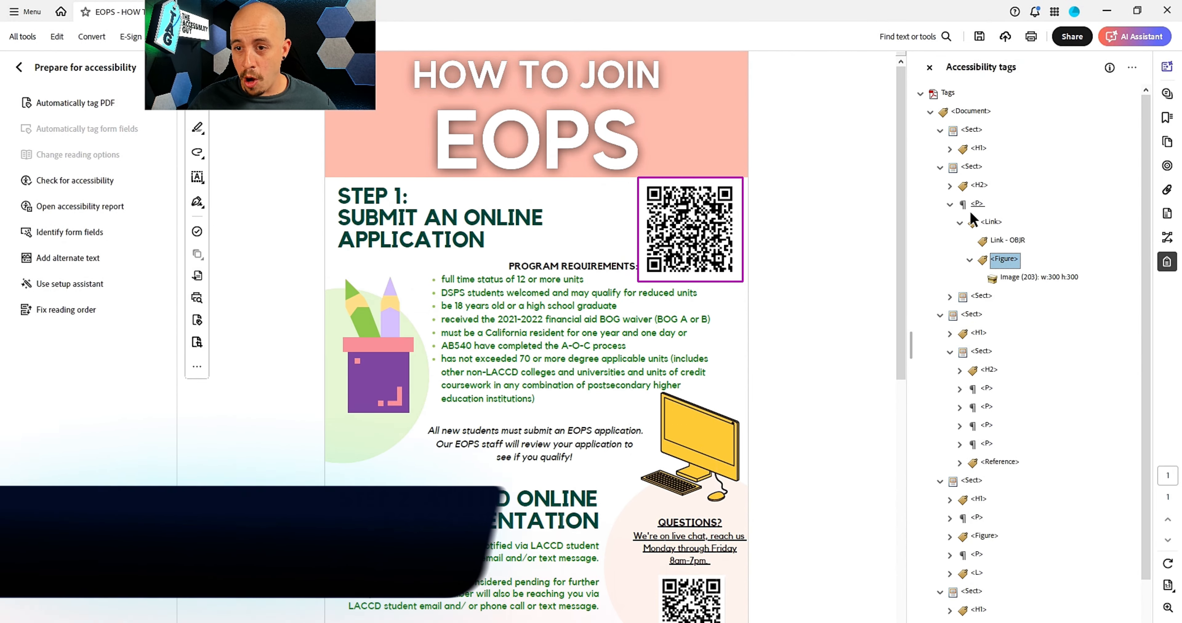
Step: Collapse the QR code's P tag and retag the Program Requirements heading in the nested Sect as H3
click(976, 206)
key(Left)
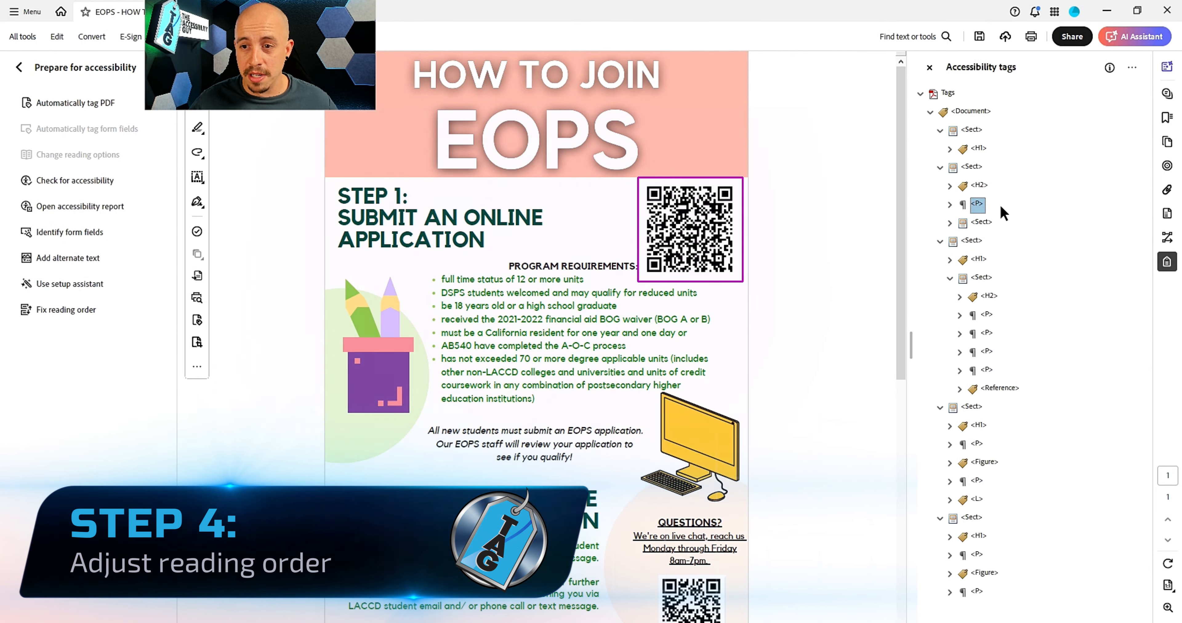
key(Down)
key(Right)
key(Down)
key(F2)
text(<HH3>)
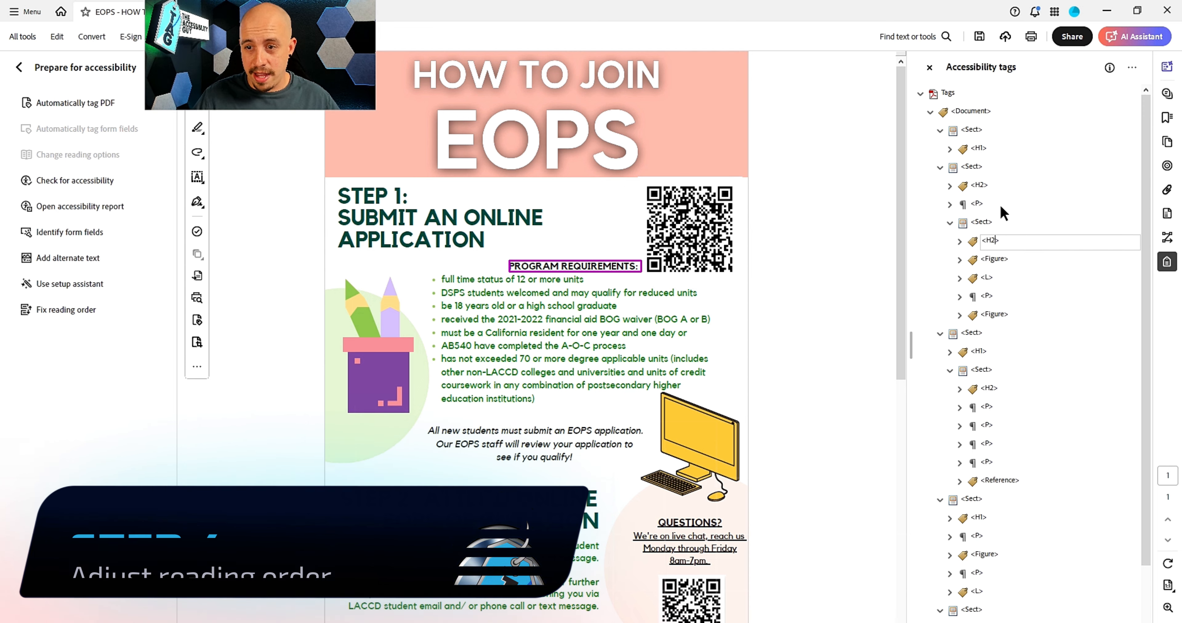
key(BackSpace)
key(Return)
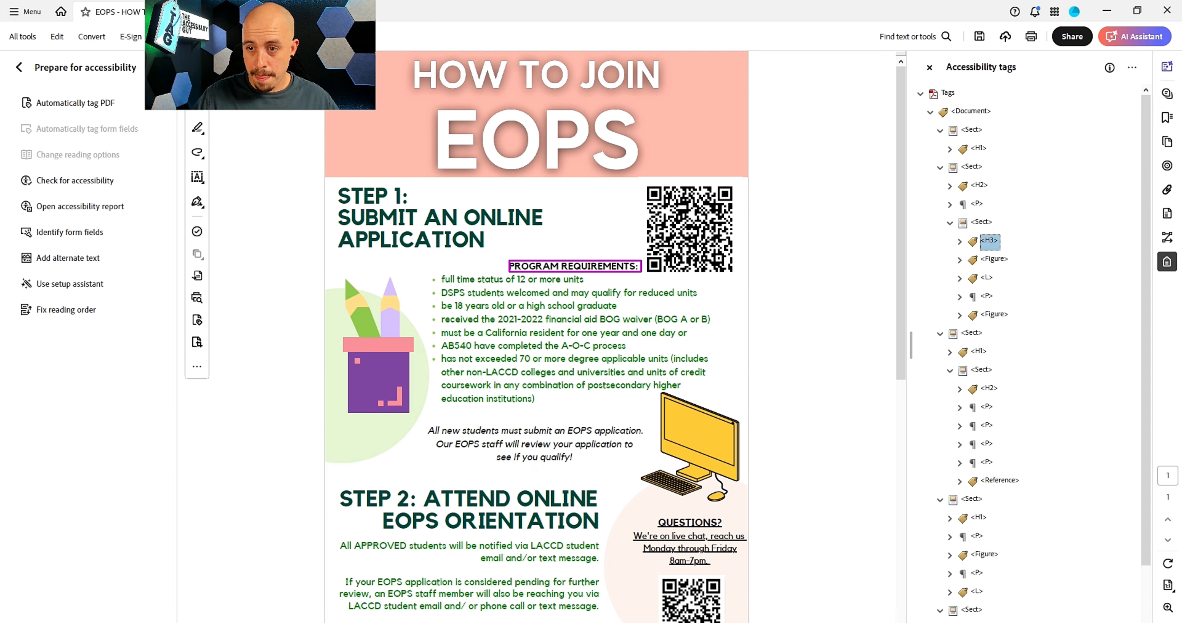
Step: Move the H3, both Figures, the list and the P out of the nested Sect to directly after the QR code's P tag
key(shift+Down)
key(shift+Down)
key(shift+Down)
key(shift+Down)
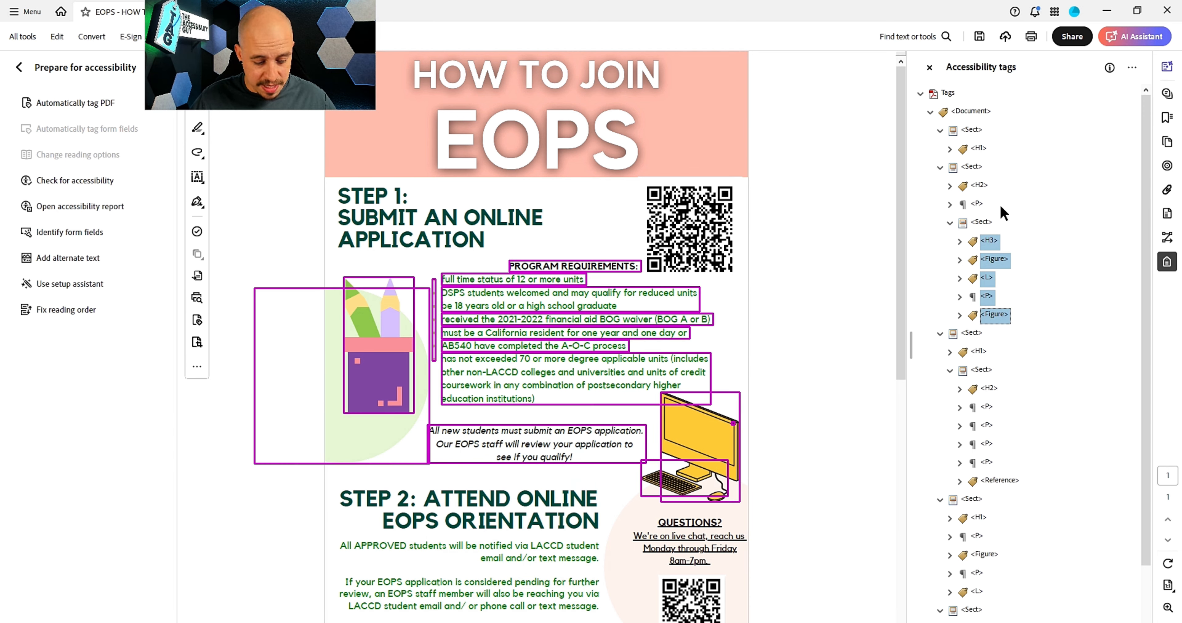
key(ctrl+x)
key(Up)
key(Up)
key(Up)
key(Up)
key(Up)
key(Up)
key(ctrl+v)
Step: Delete the empty nested Sect tag at the end of the Step 1 section
key(Down)
key(Down)
key(Down)
key(Down)
key(Down)
key(Down)
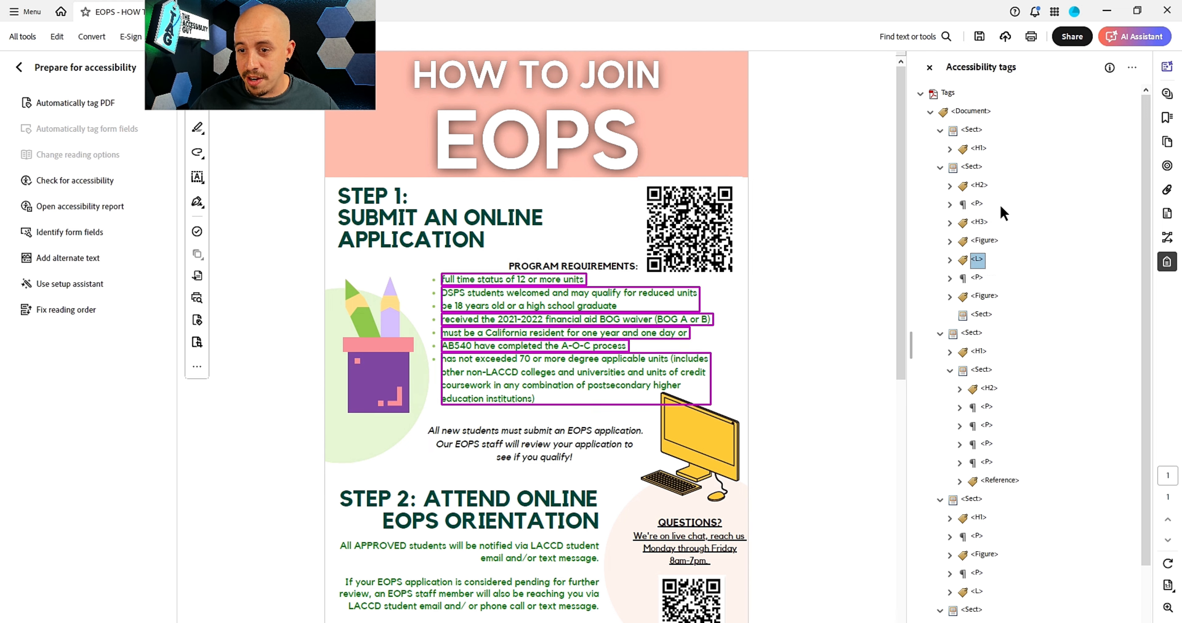
key(Delete)
Step: Move all seven Step 1 tags, from the H2 to the last Figure, into the first Sect after the H1
key(Up)
key(Down)
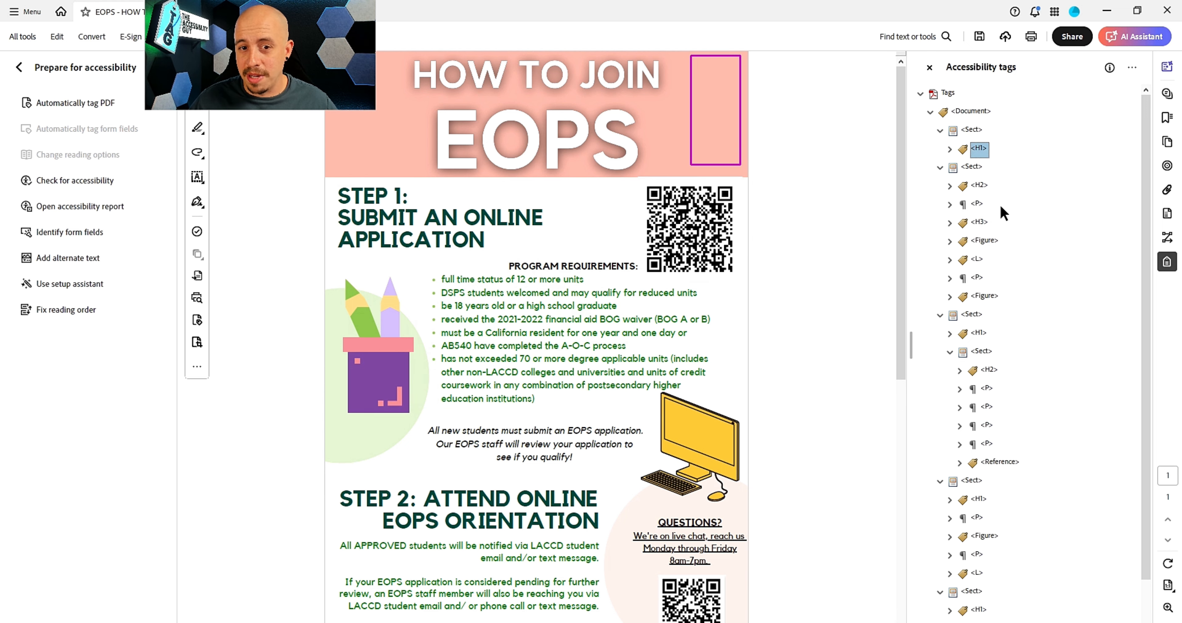
key(Down)
key(shift+Down)
key(shift+Down)
key(shift+Down)
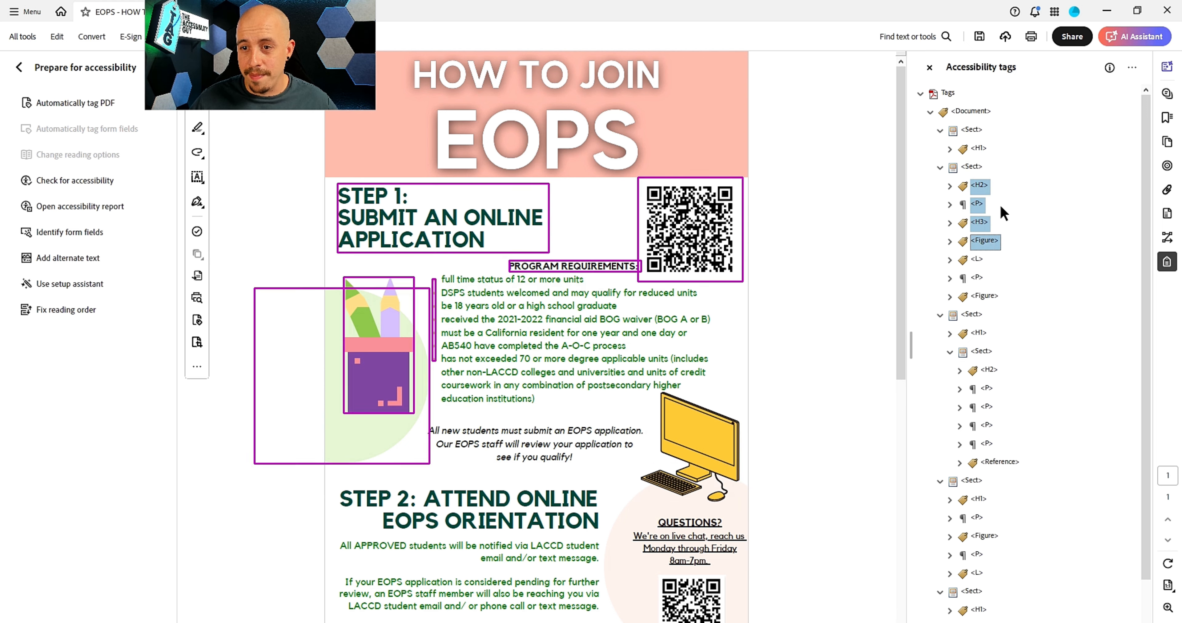
key(shift+Down)
key(shift+Down)
key(shift+Down)
key(ctrl+x)
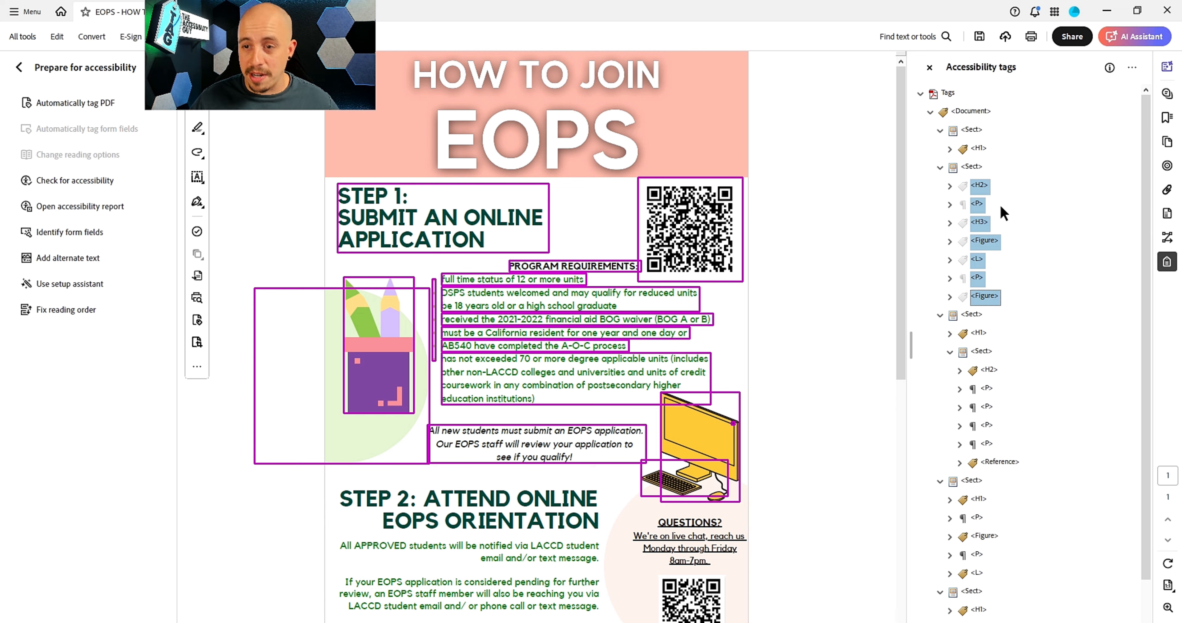
key(Up)
key(Up)
key(Up)
key(Up)
key(Up)
key(Up)
key(Up)
key(Up)
key(ctrl+v)
Step: Delete the empty Sect tag below the first section
key(Down)
key(Down)
key(Down)
key(Down)
key(Down)
key(Down)
key(Down)
key(Down)
key(Down)
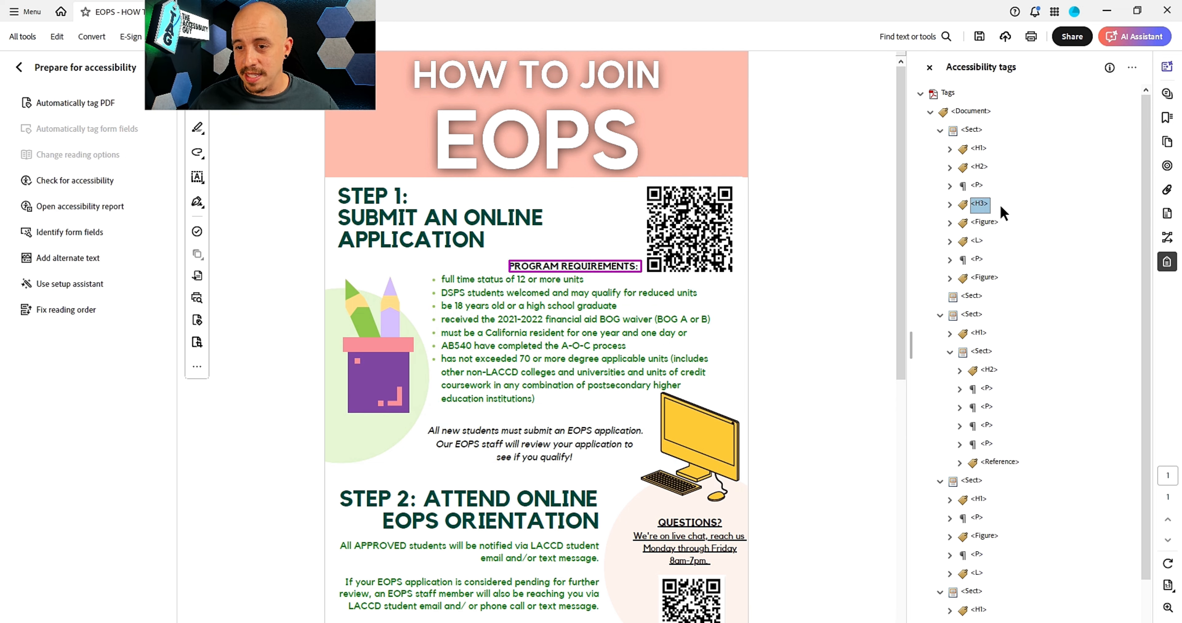
Step: Retag the Step 2 heading as H2 and move it to the end of the first Sect, after the last Figure
key(F2)
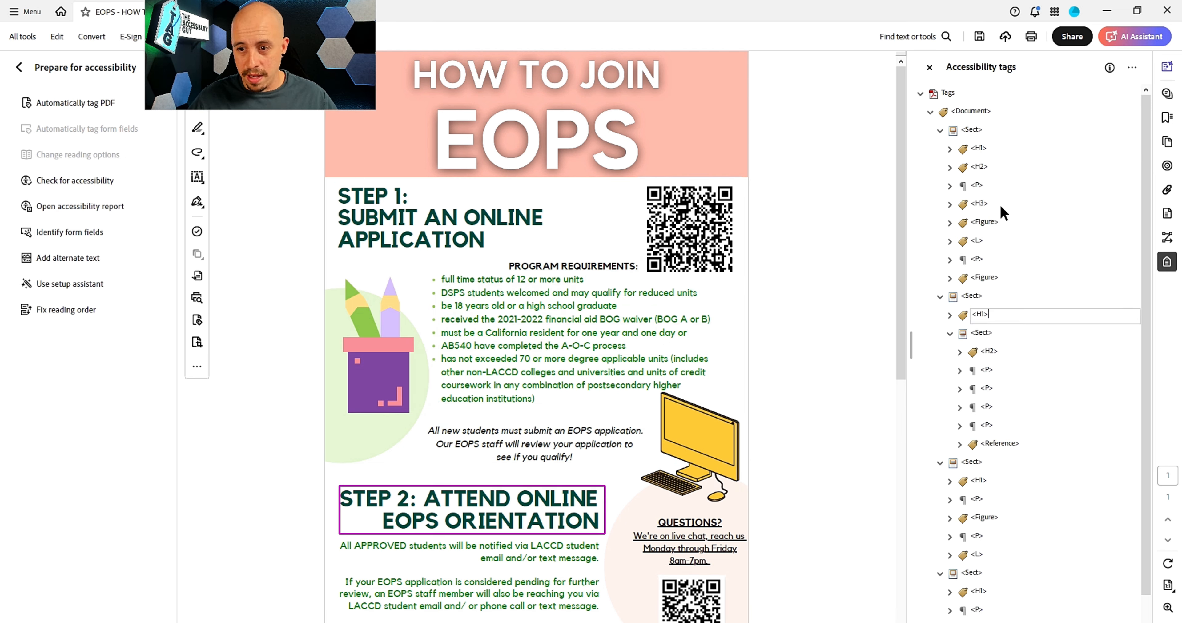
key(Left)
key(BackSpace)
text(2)
key(Return)
key(ctrl+x)
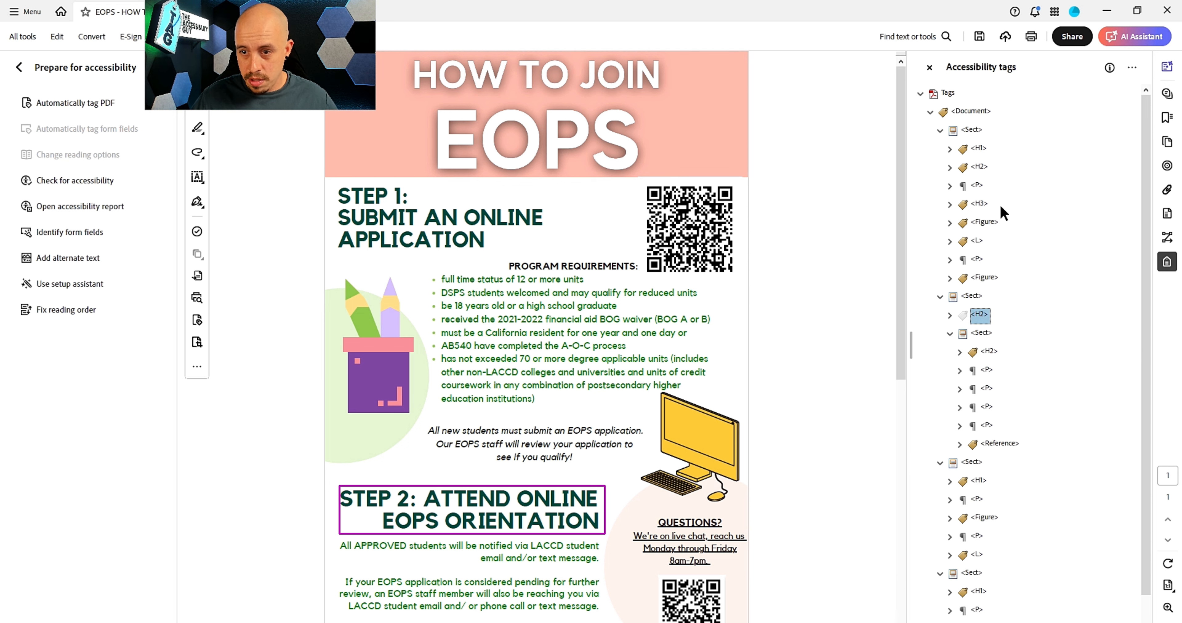
key(Up)
key(Up)
key(ctrl+v)
Step: Check the list item tags of the program requirements list, including the body of its last item
key(Up)
key(Up)
key(Right)
key(Right)
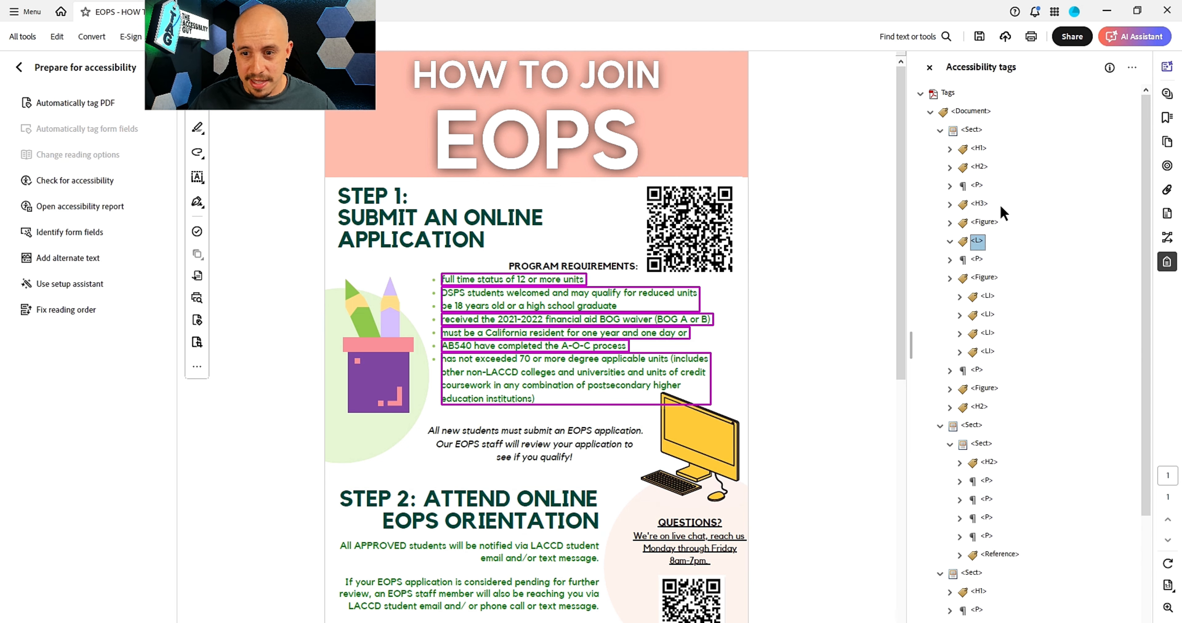
key(Down)
key(Down)
key(Down)
key(Down)
key(Down)
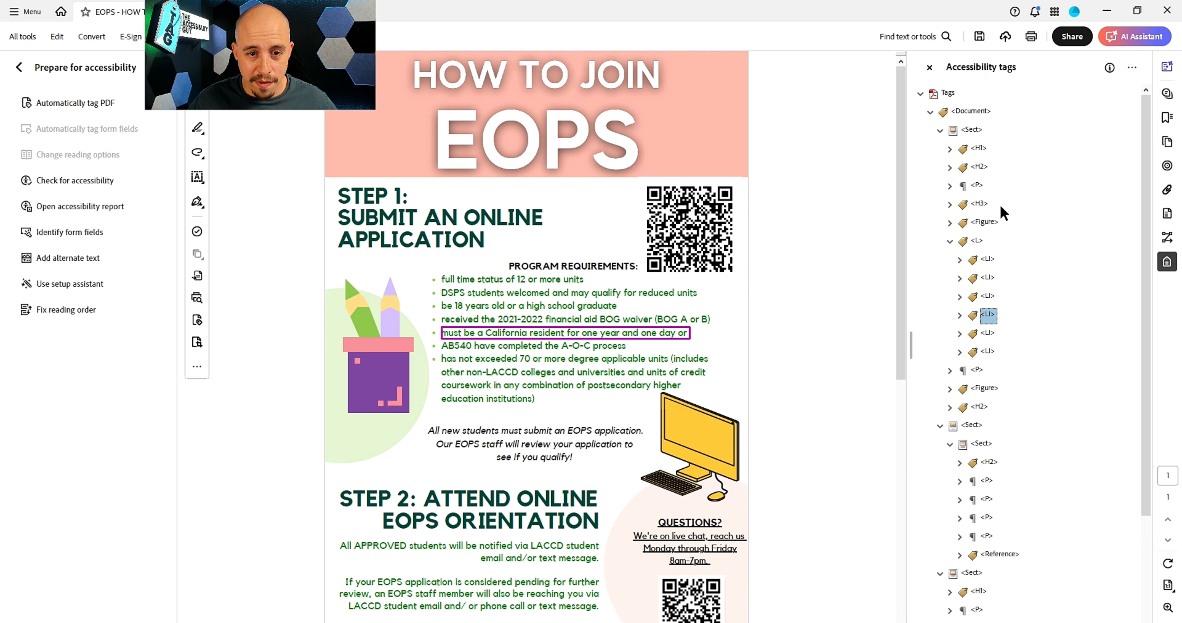
key(Right)
key(Right)
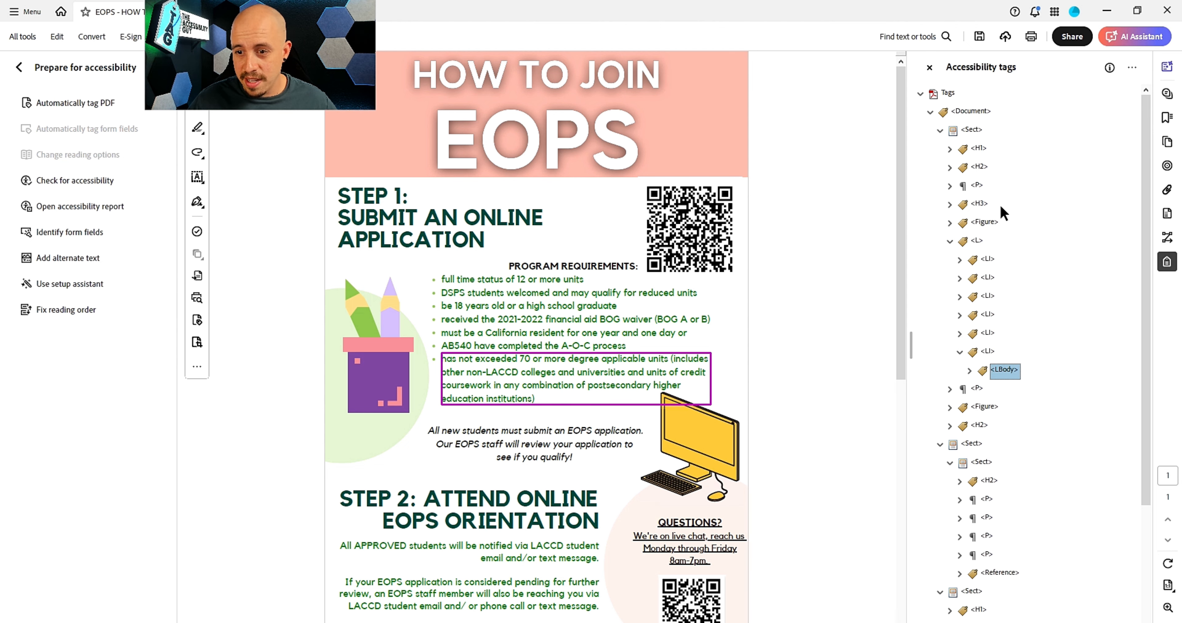
key(Left)
key(Left)
key(Left)
key(Left)
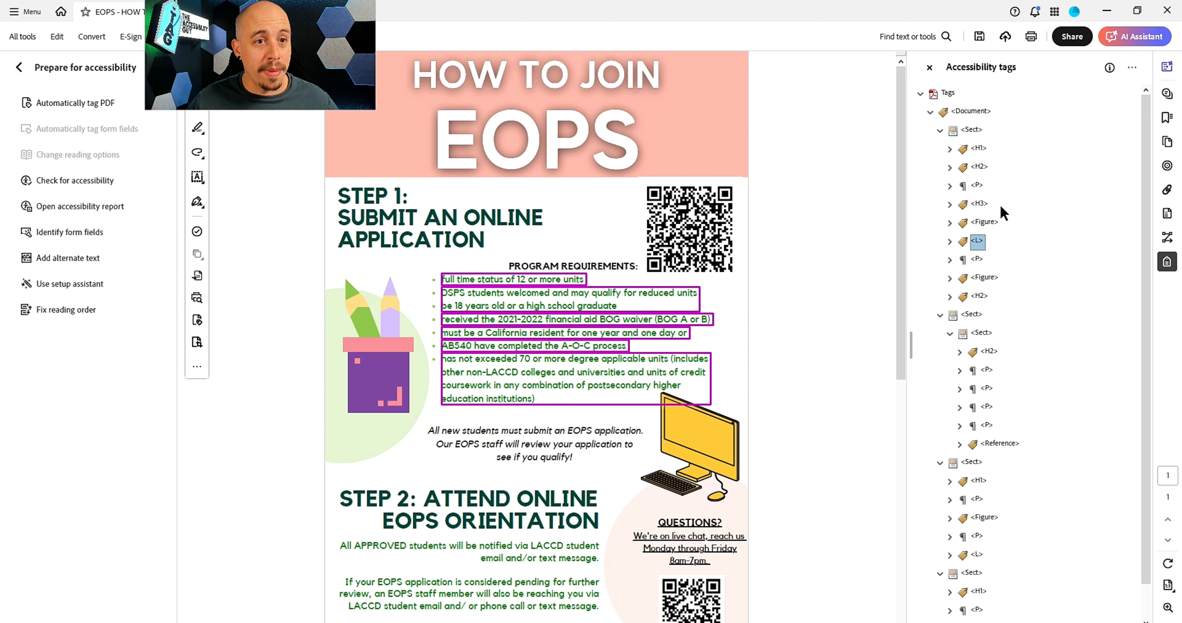
Step: Change the content of the computer illustration's Figure tag to an artifact
key(Down)
key(Down)
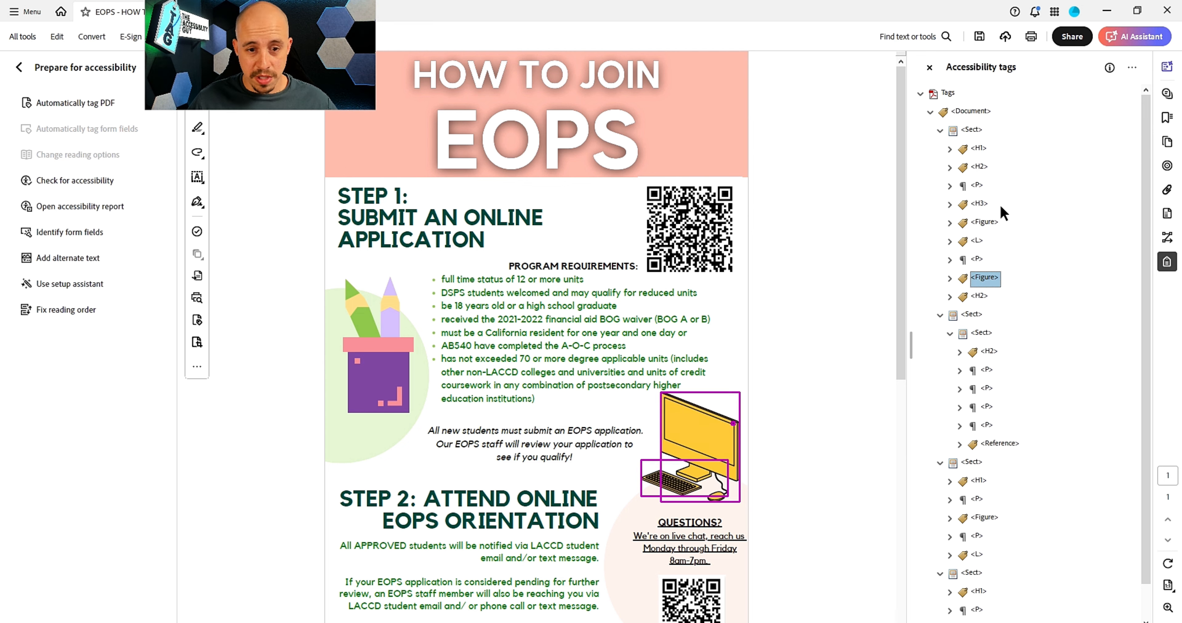
click(949, 278)
click(991, 296)
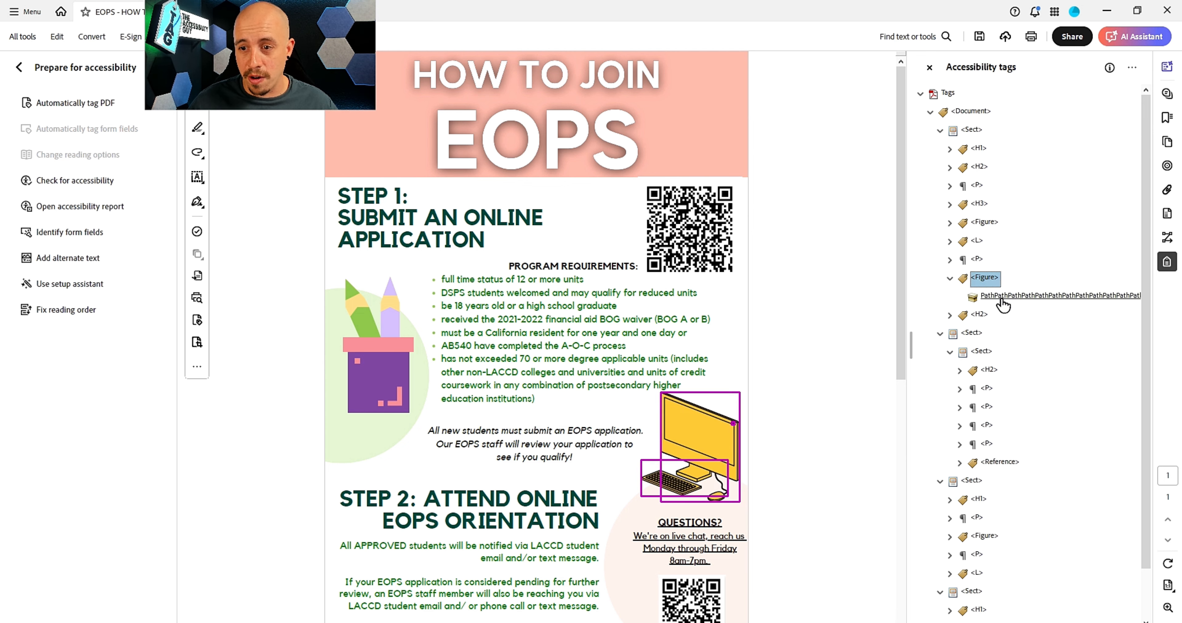
right_click(1000, 299)
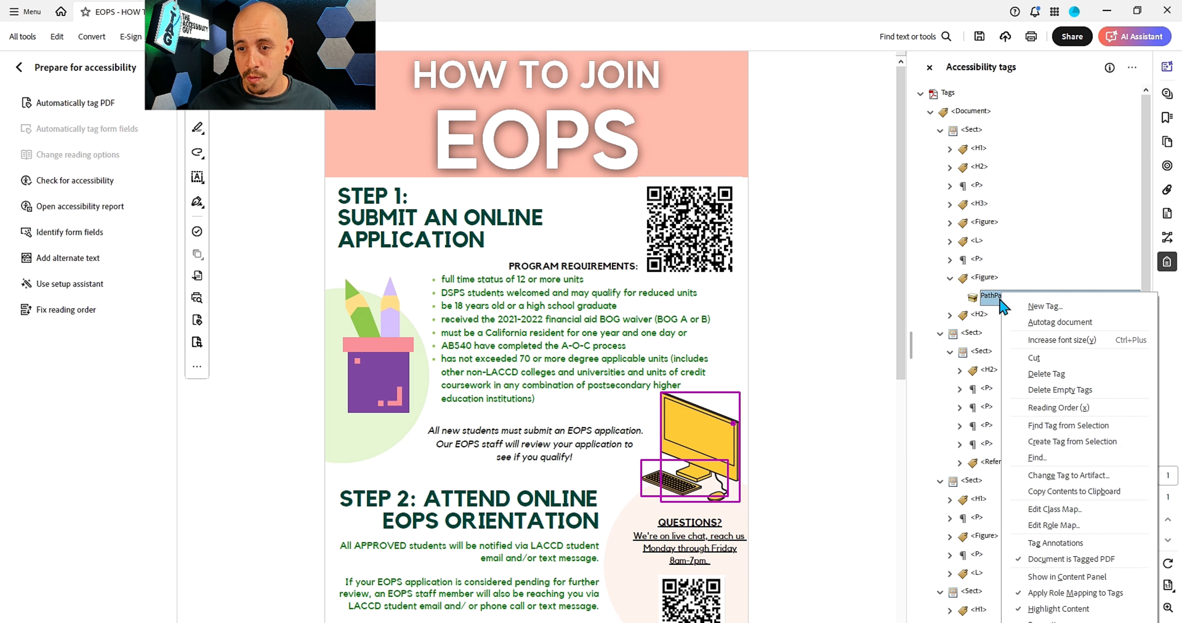
click(1071, 477)
click(578, 373)
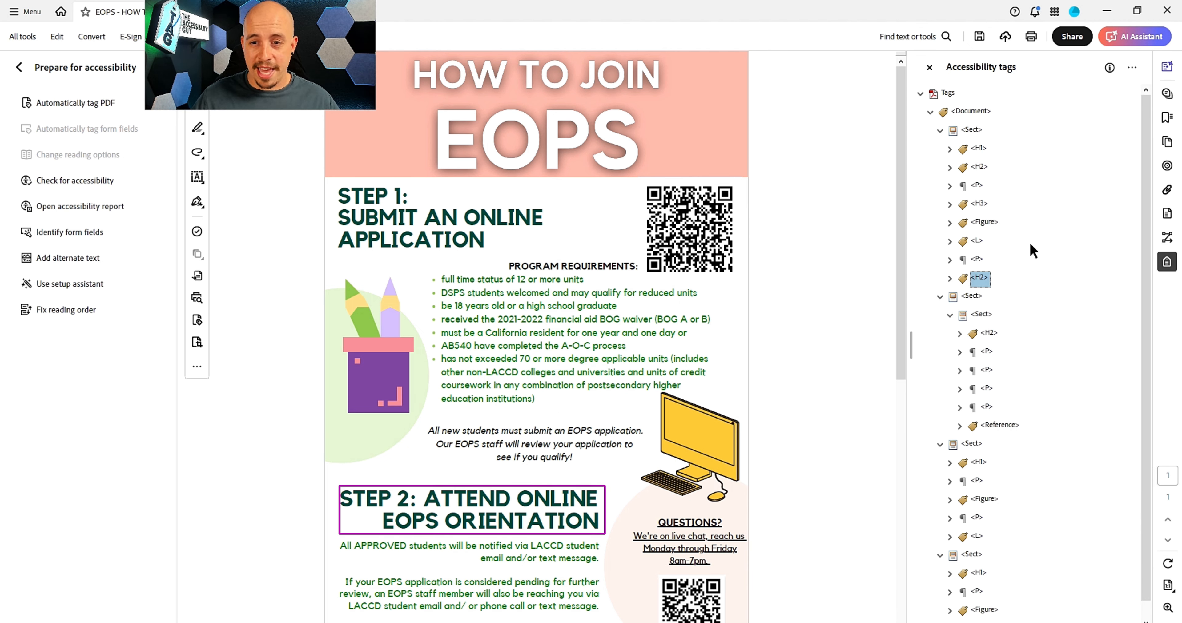
Step: Retag the "QUESTIONS?" heading from the nested Sect as H3
key(Down)
key(Down)
key(Down)
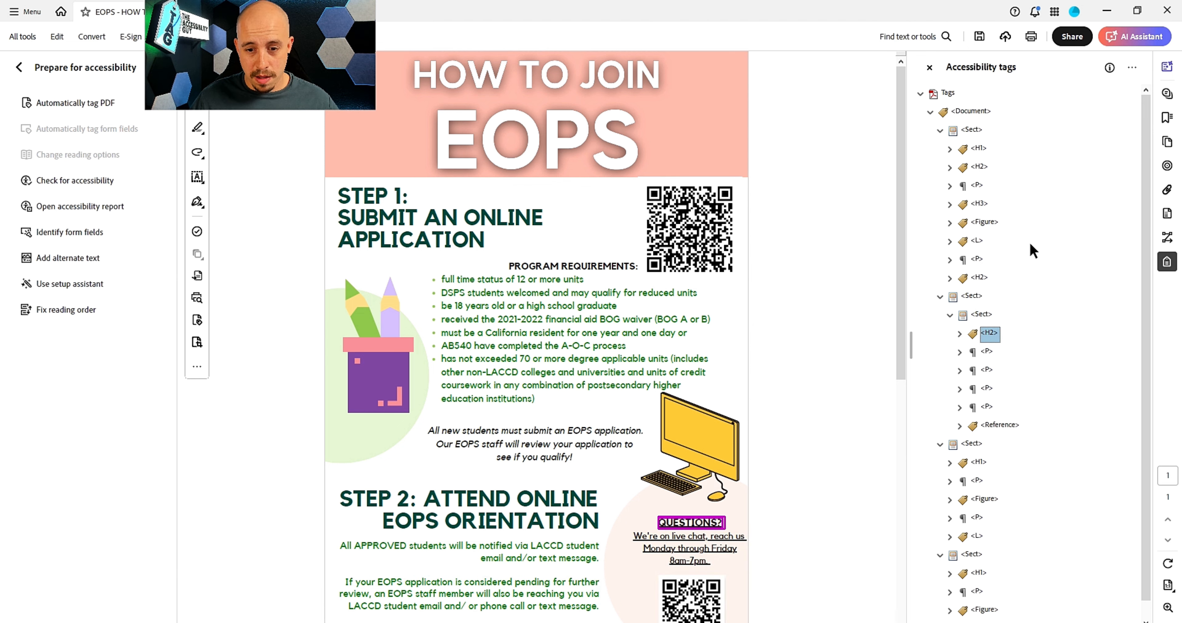
key(F2)
text(3)
key(Return)
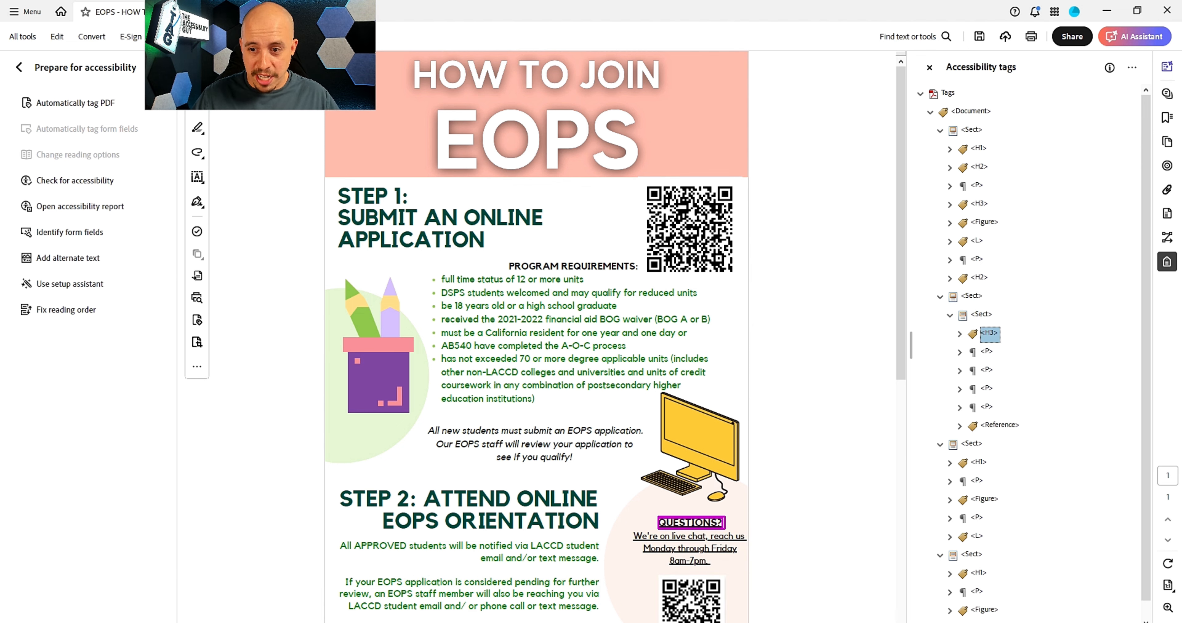
Step: Move the "QUESTIONS?" H3, the four P tags and the Reference into the first Sect, directly after the Step 2 H2
key(shift+Down)
key(shift+Down)
key(shift+Down)
key(shift+Down)
key(shift+Down)
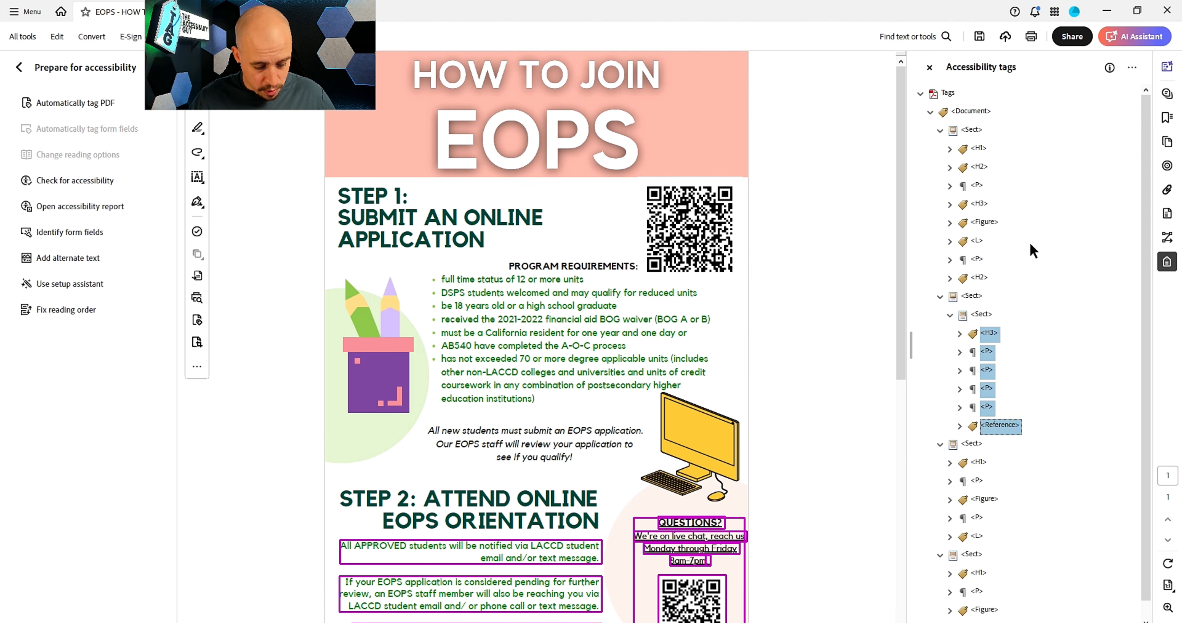
key(ctrl+x)
key(Up)
key(Up)
key(Up)
key(Up)
key(Up)
key(Up)
key(Up)
key(Up)
key(ctrl+v)
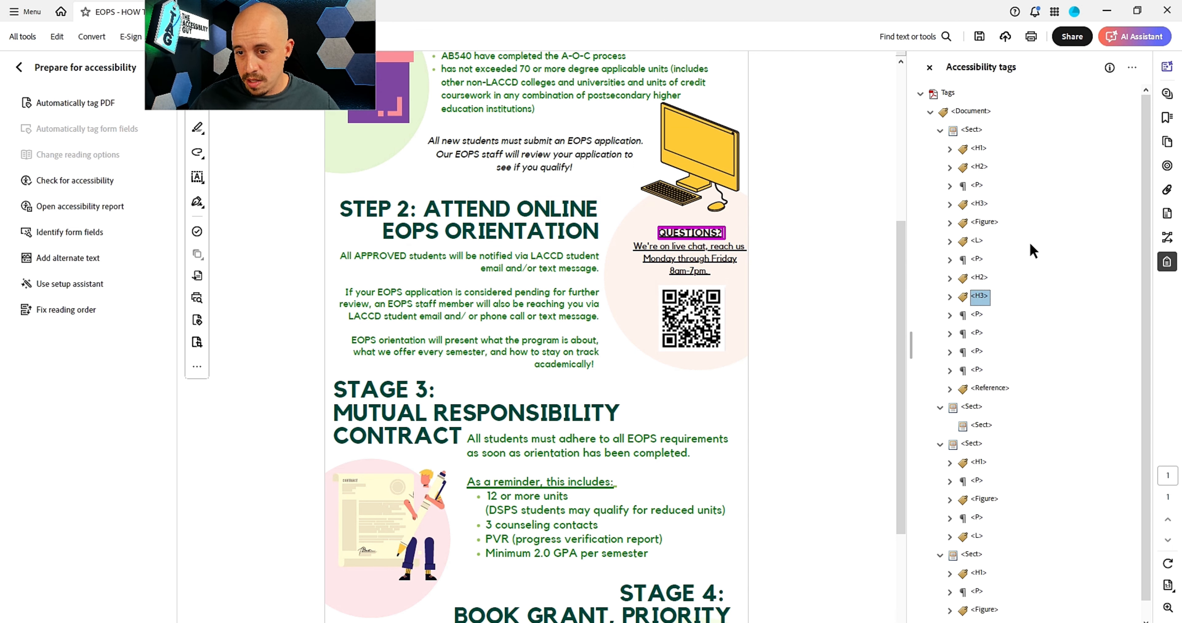
Step: Delete the emptied Step 2 Sect together with its nested Sect
key(Down)
key(Down)
key(Down)
key(Down)
key(Down)
key(Down)
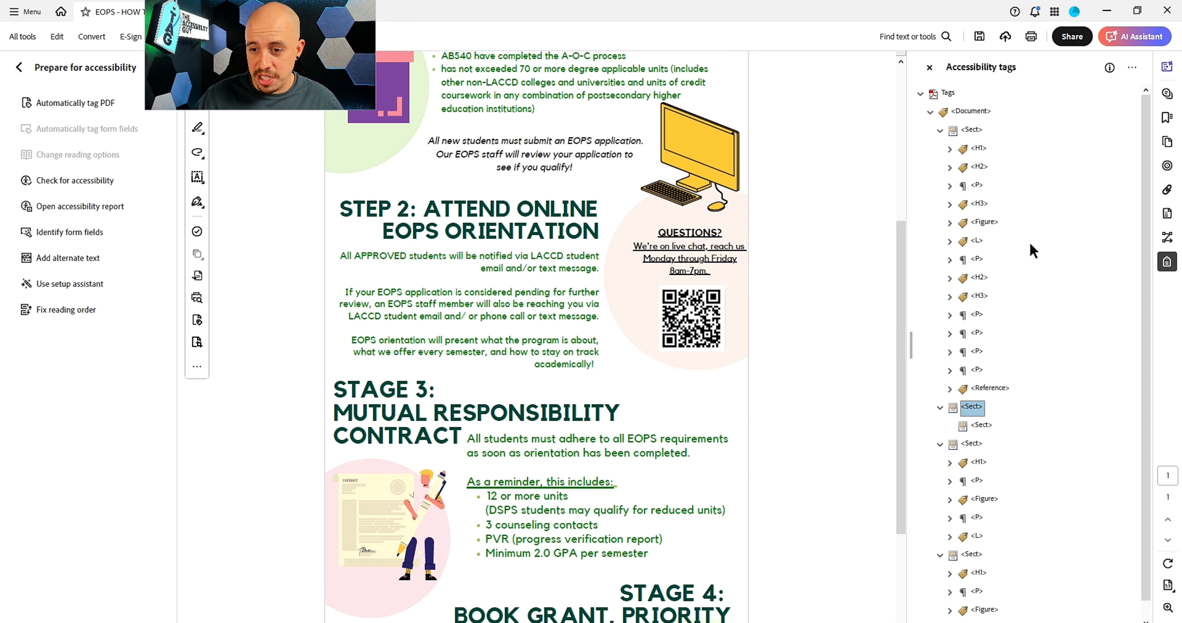
key(Delete)
Step: Move the five Stage 3 tags, from the H1 to the L, into the first Sect after the Reference tag
key(Down)
key(shift+Down)
key(shift+Down)
key(shift+Down)
key(shift+Down)
key(ctrl+x)
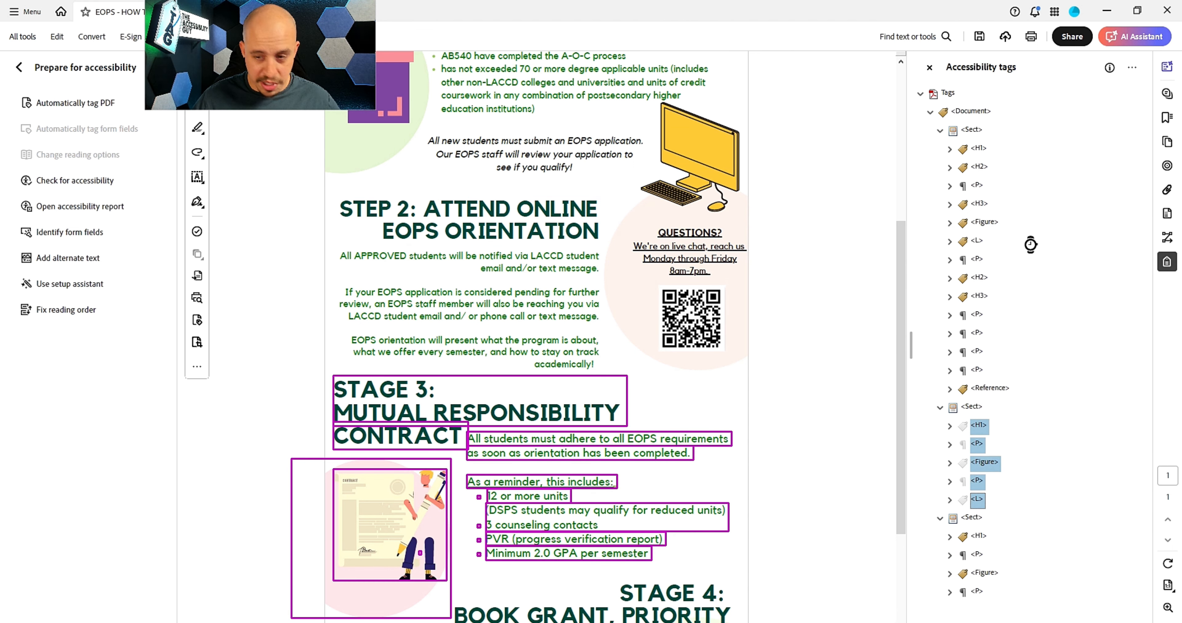
key(Up)
key(Up)
key(Up)
key(Up)
key(Up)
key(Up)
key(ctrl+v)
Step: Delete the emptied Sect that held the Stage 3 tags
key(Down)
key(Down)
key(Down)
key(Down)
key(Down)
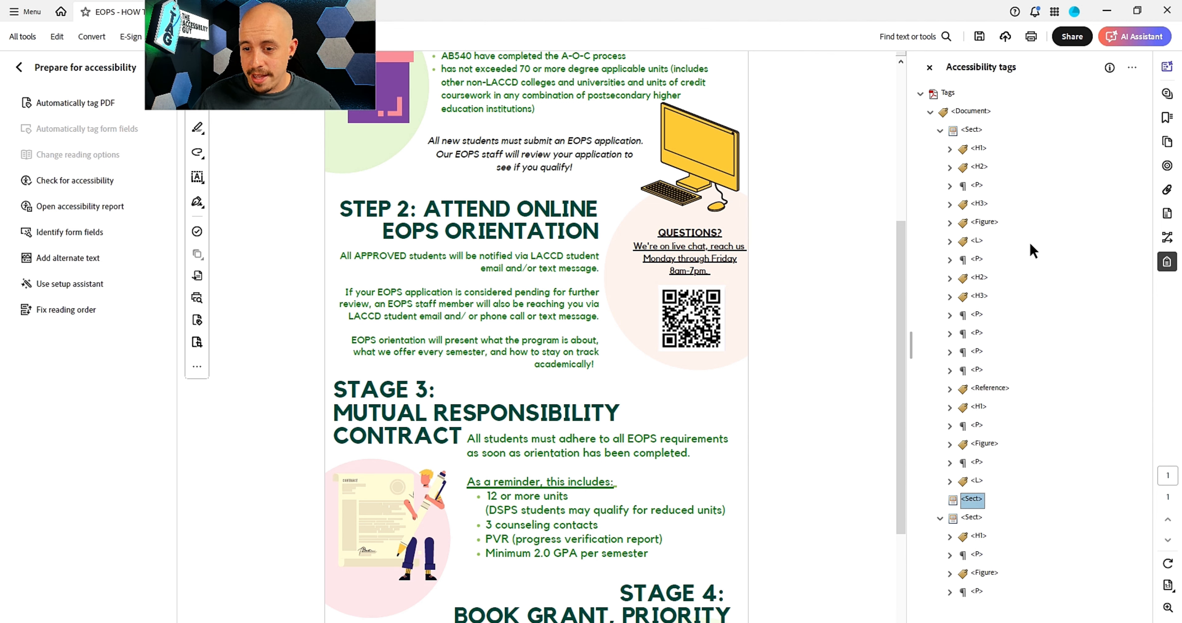
key(Delete)
Step: Move the four Stage 4 tags, from the H1 to the last P, into the first Sect after the Stage 3 list
key(Down)
key(shift+Down)
key(shift+Down)
key(shift+Down)
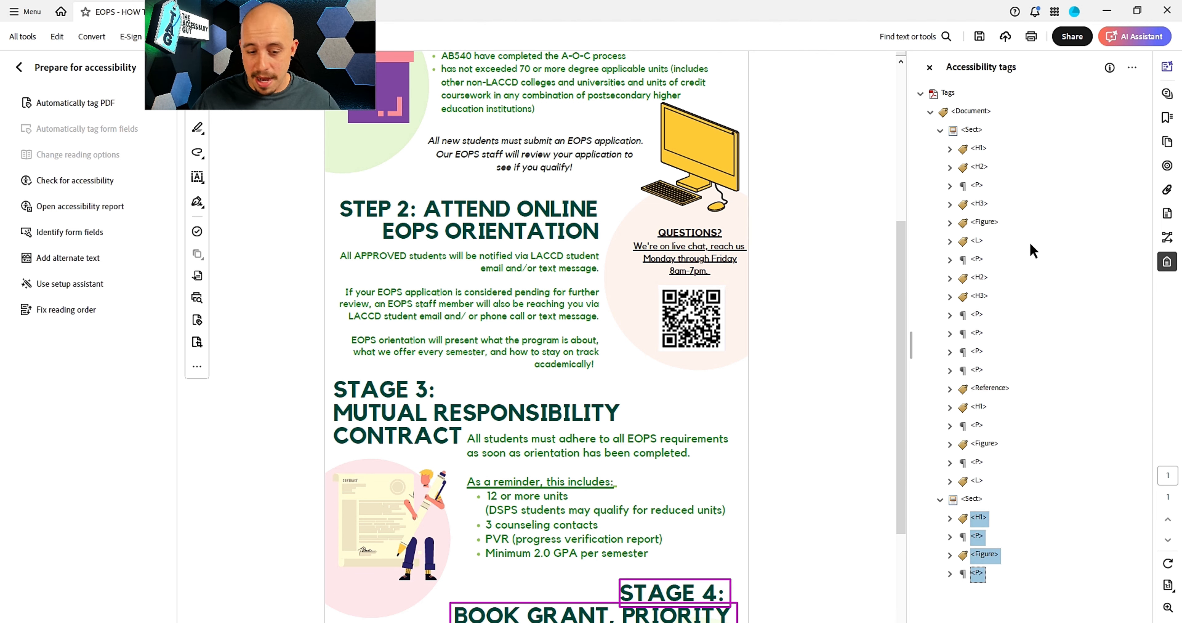
key(ctrl+x)
key(Up)
key(Up)
key(Up)
key(Up)
key(Up)
key(ctrl+v)
Step: Delete the emptied Stage 4 Sect at the end of the tag tree
key(Down)
key(Down)
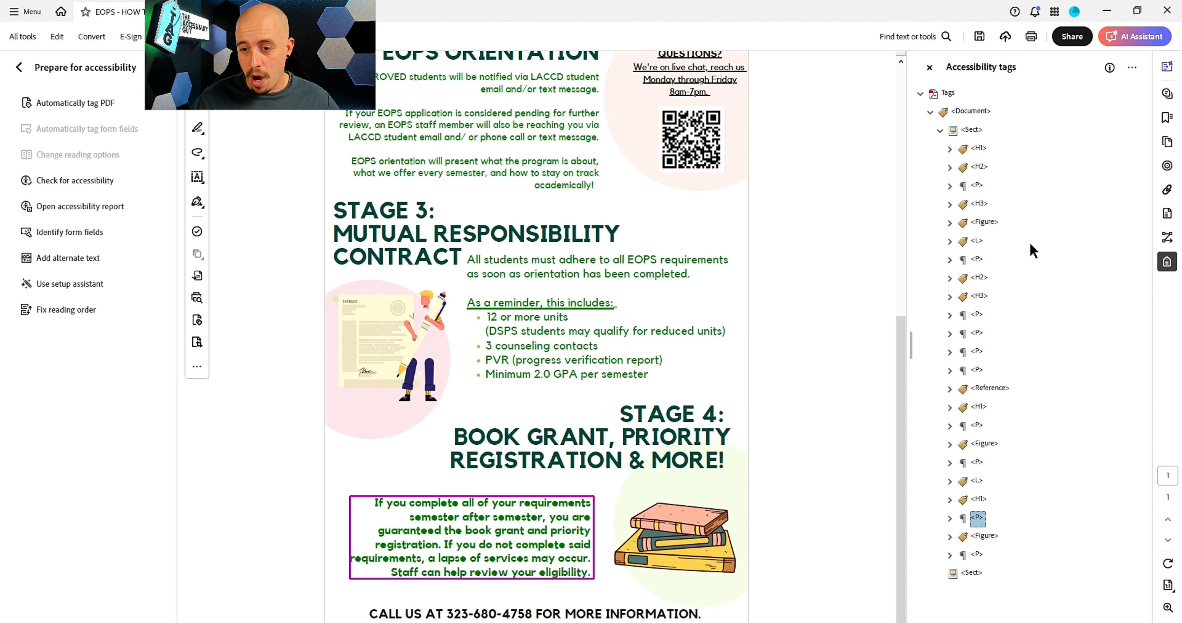
key(Down)
key(Down)
key(Down)
key(Delete)
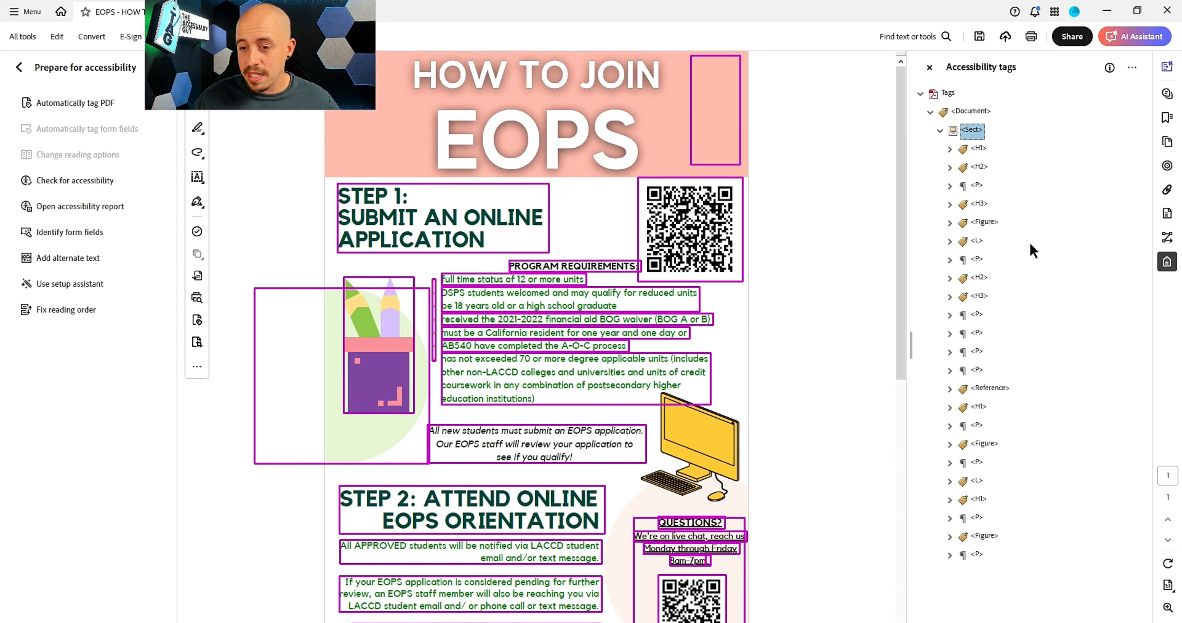
Step: Review the order of the tags in the single remaining Sect against the flyer's content, down to the Stage 4 heading
key(Down)
key(Down)
key(Down)
key(Down)
key(Down)
key(Down)
key(Down)
key(Down)
key(Down)
key(Down)
key(Down)
key(Down)
key(Down)
key(Down)
key(Down)
key(Down)
key(Down)
key(Down)
key(Down)
key(Down)
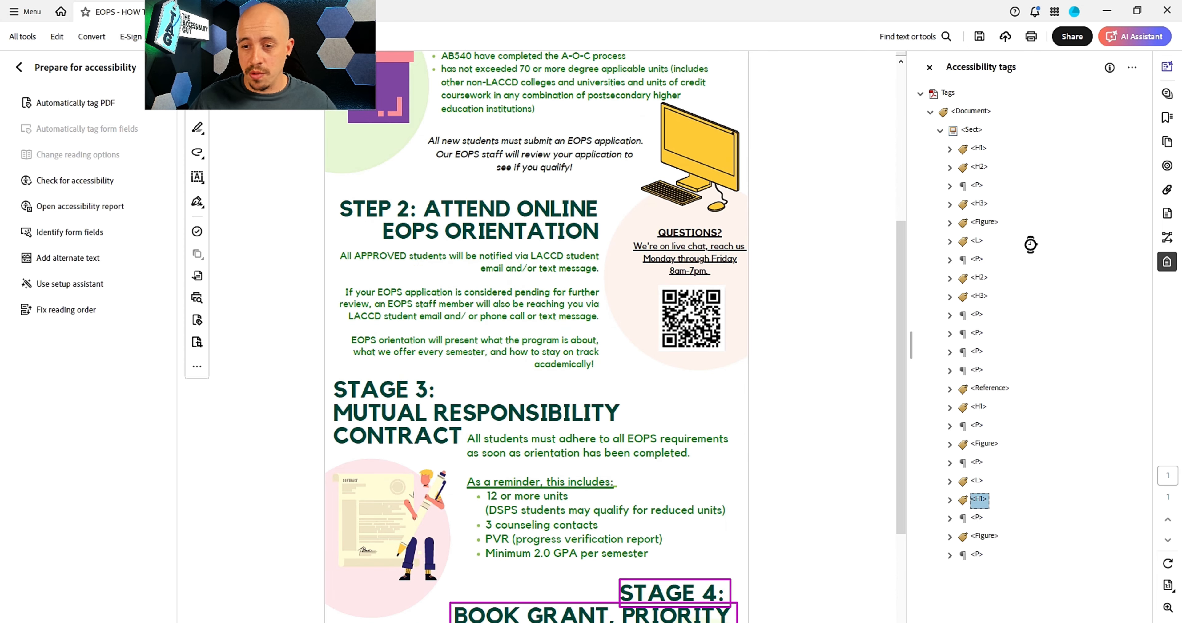
key(Up)
key(Up)
key(Up)
key(Up)
key(Up)
key(Up)
key(Up)
key(Up)
key(Up)
key(Up)
key(Up)
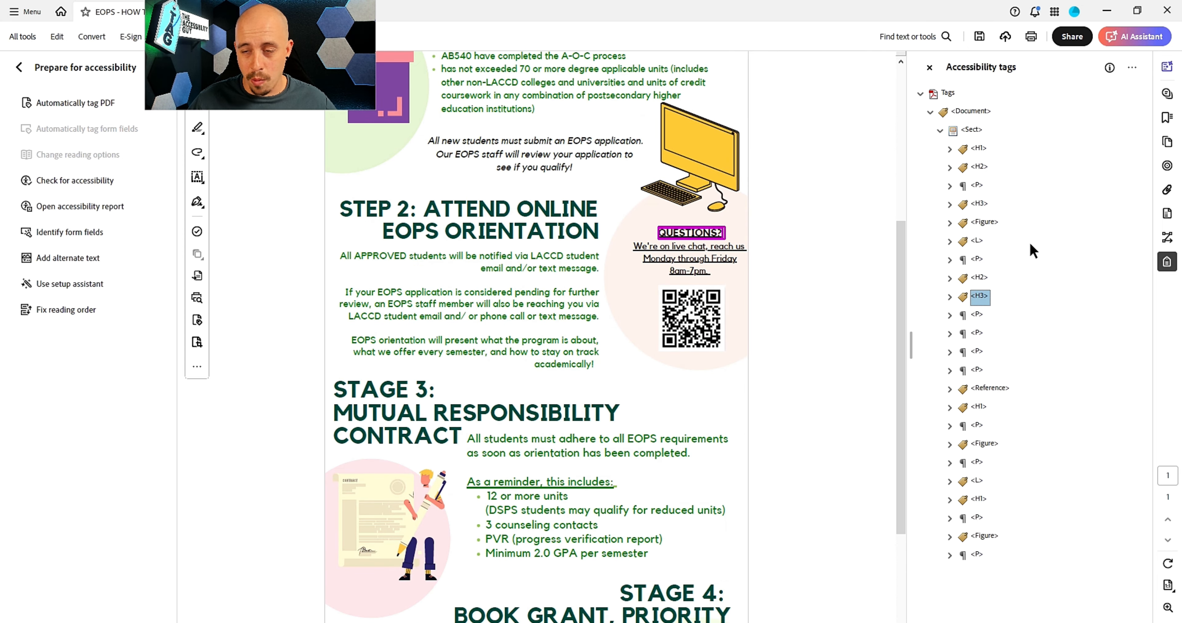
Step: Move the "QUESTIONS?" H3 below the four P tags, directly before the Reference tag
key(Up)
key(Down)
key(Down)
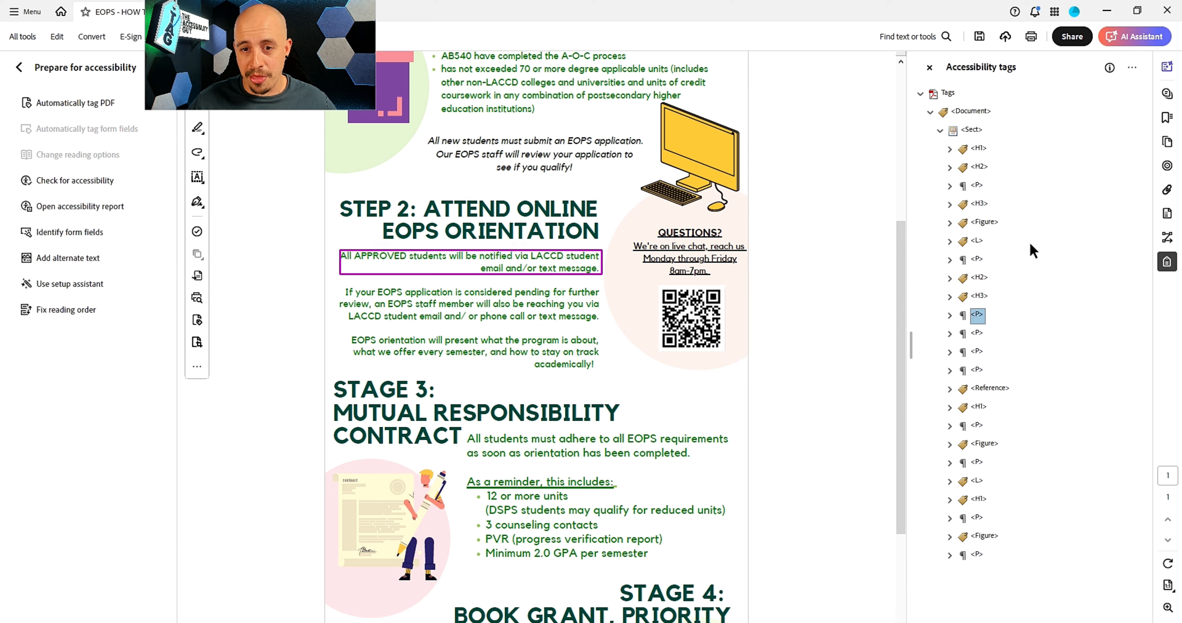
key(Up)
key(Down)
key(Down)
key(Down)
key(Down)
key(Down)
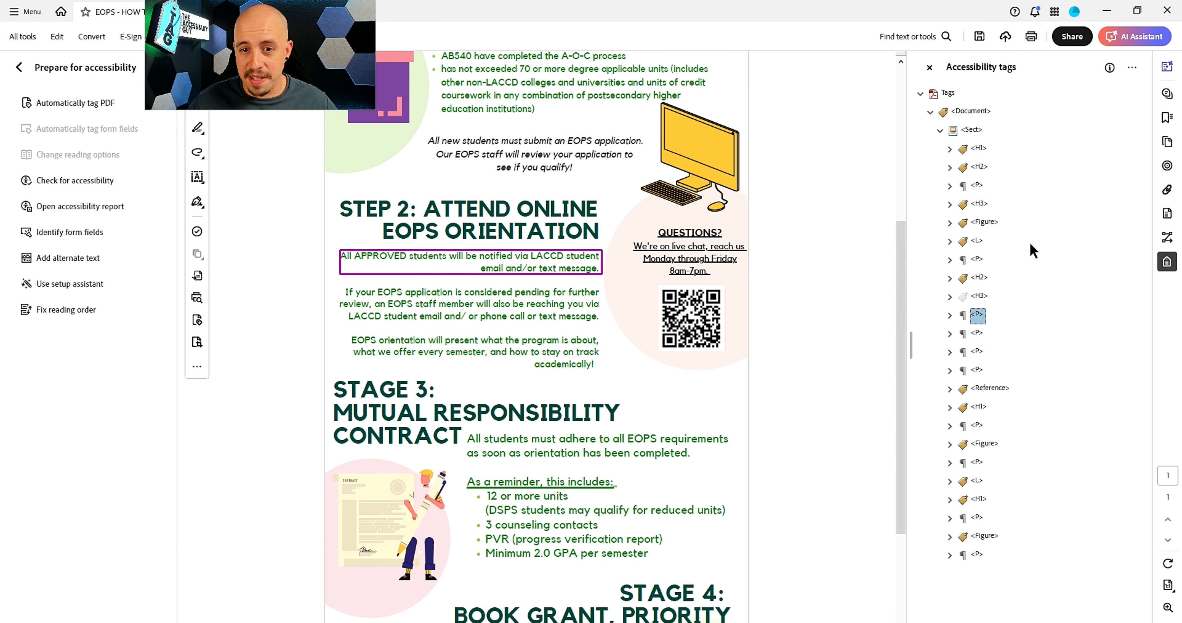
key(Up)
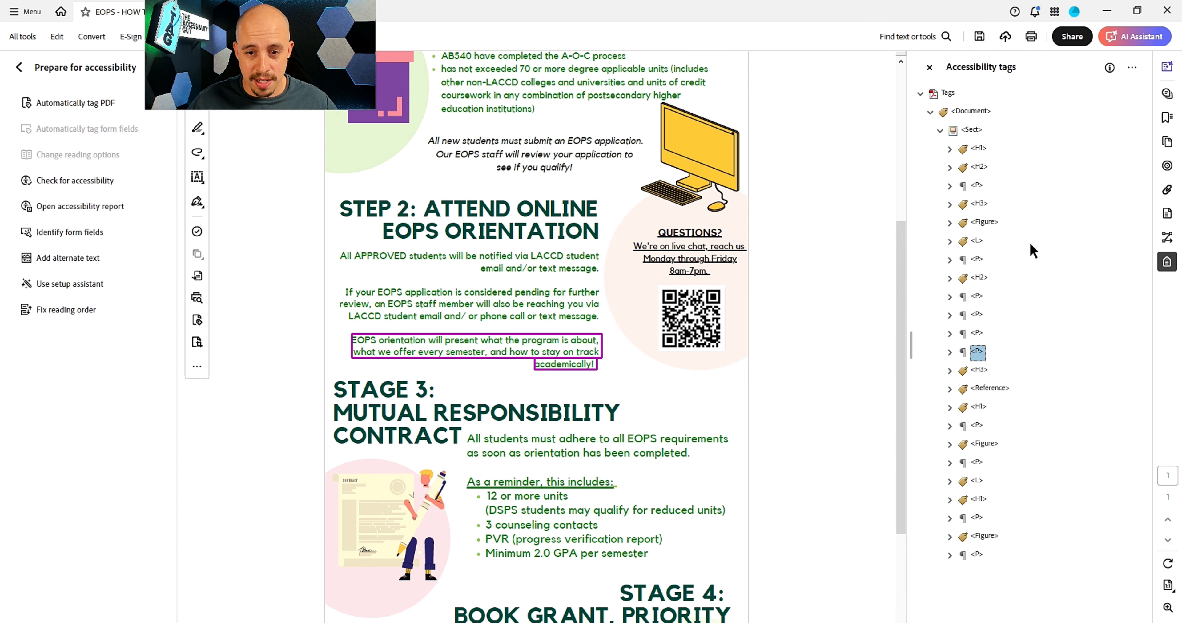
Step: Move the live chat hours paragraph out of the Step 2 text to directly after the "QUESTIONS?" H3
key(Up)
key(Up)
key(Up)
key(Up)
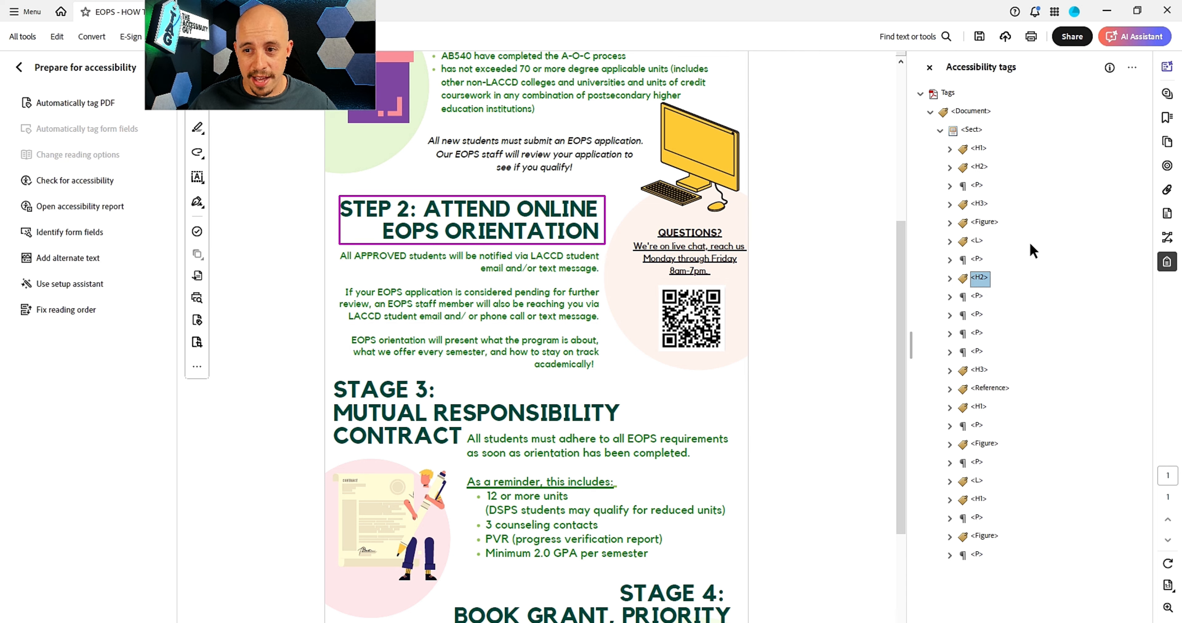
key(Down)
key(Down)
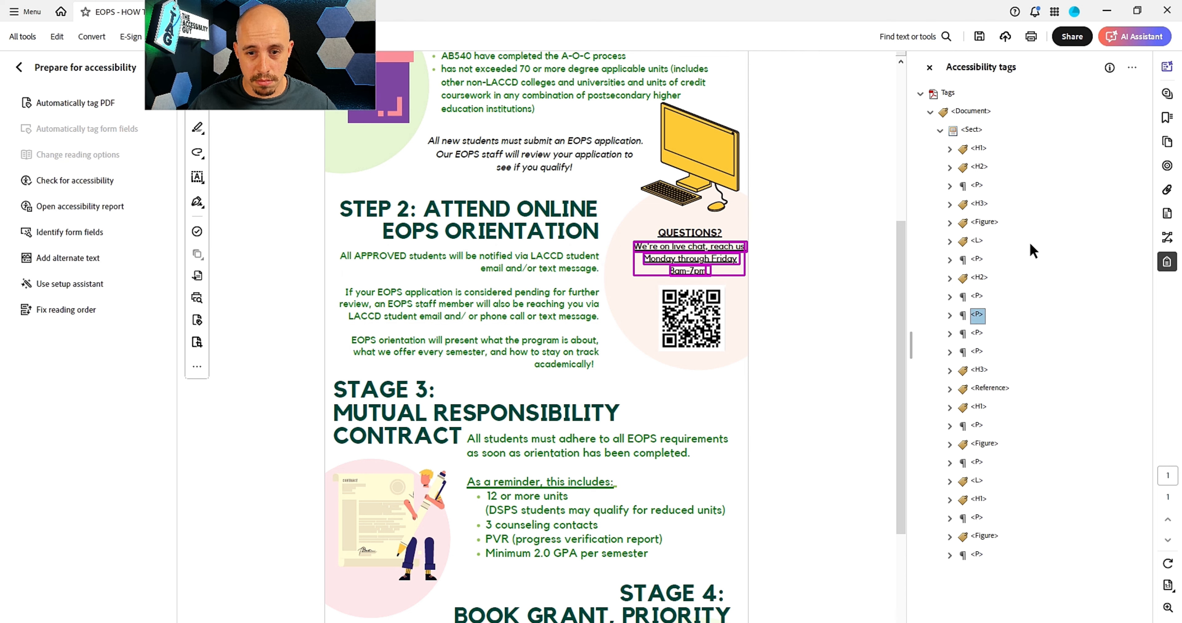
key(Down)
key(Down)
key(Down)
key(ctrl+v)
key(Up)
key(Up)
key(Up)
key(Up)
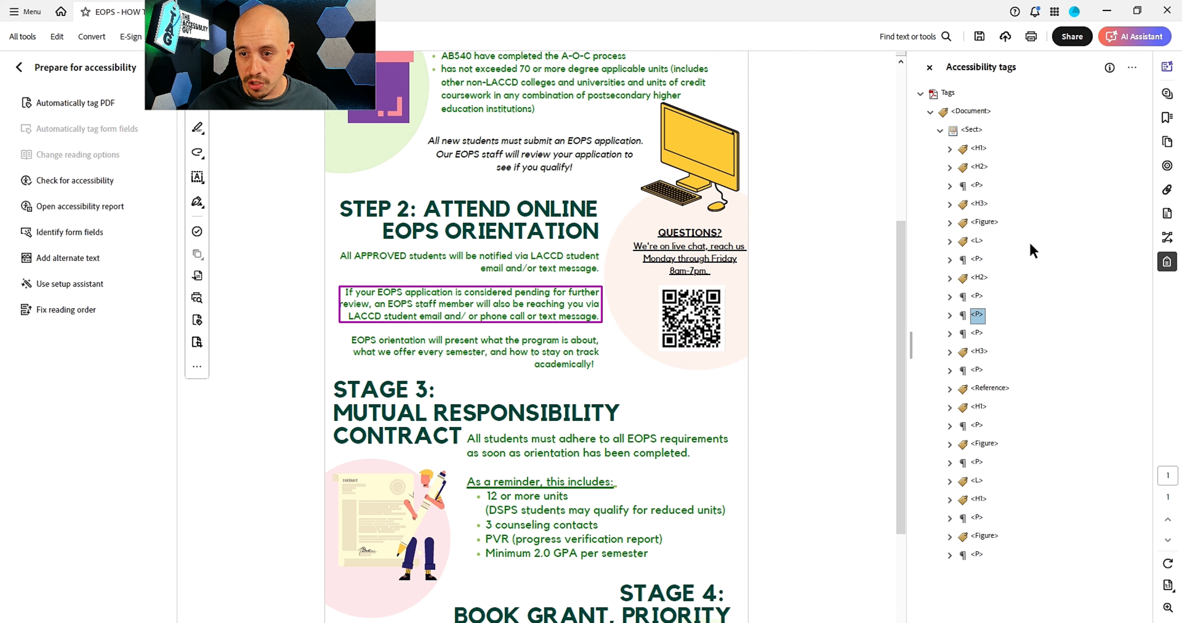
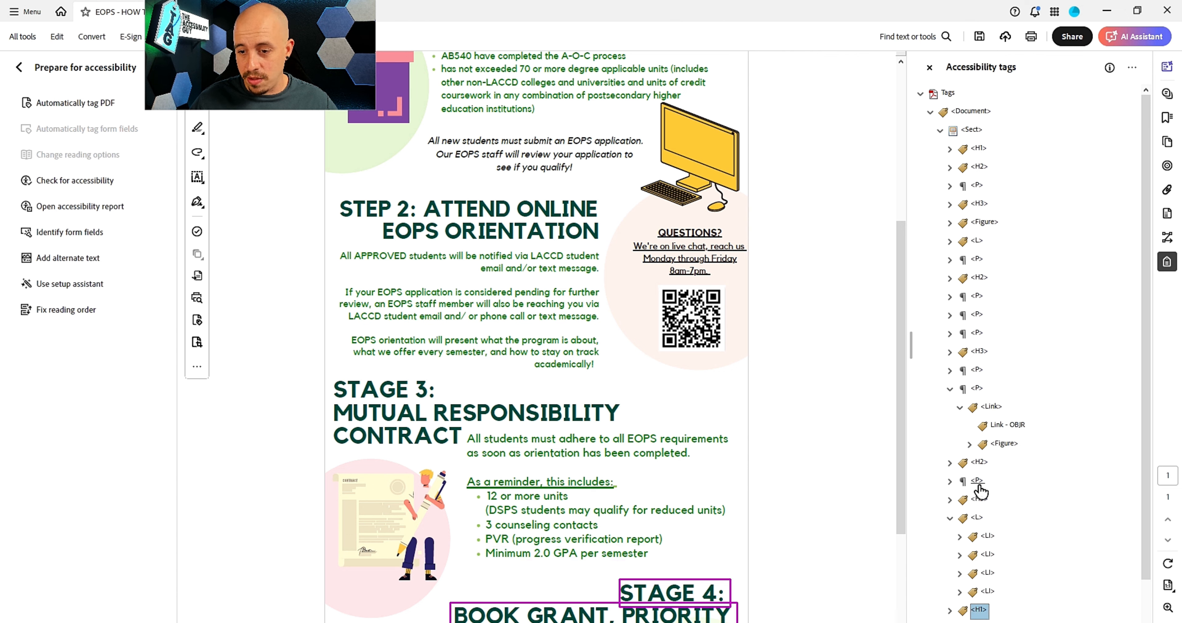
Step: Retag the Stage 4 heading as H2
key(Up)
key(Up)
key(Down)
key(Down)
key(F2)
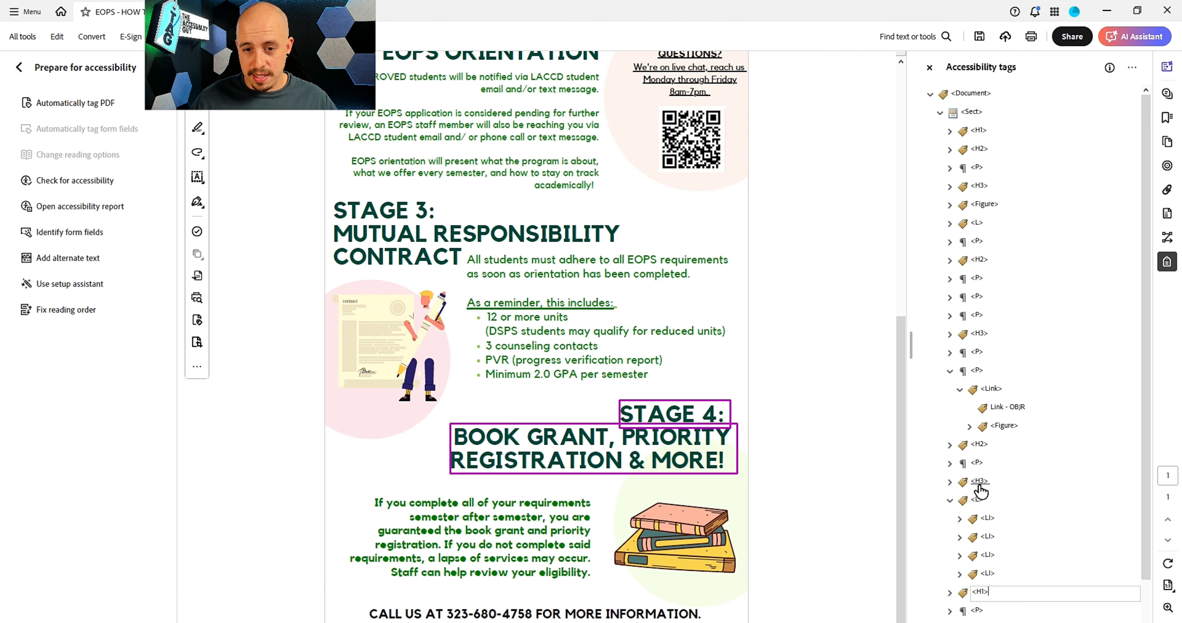
text(2>)
key(Return)
Step: Change the stack-of-books figure beside the Stage 4 text to a Page artifact
key(Down)
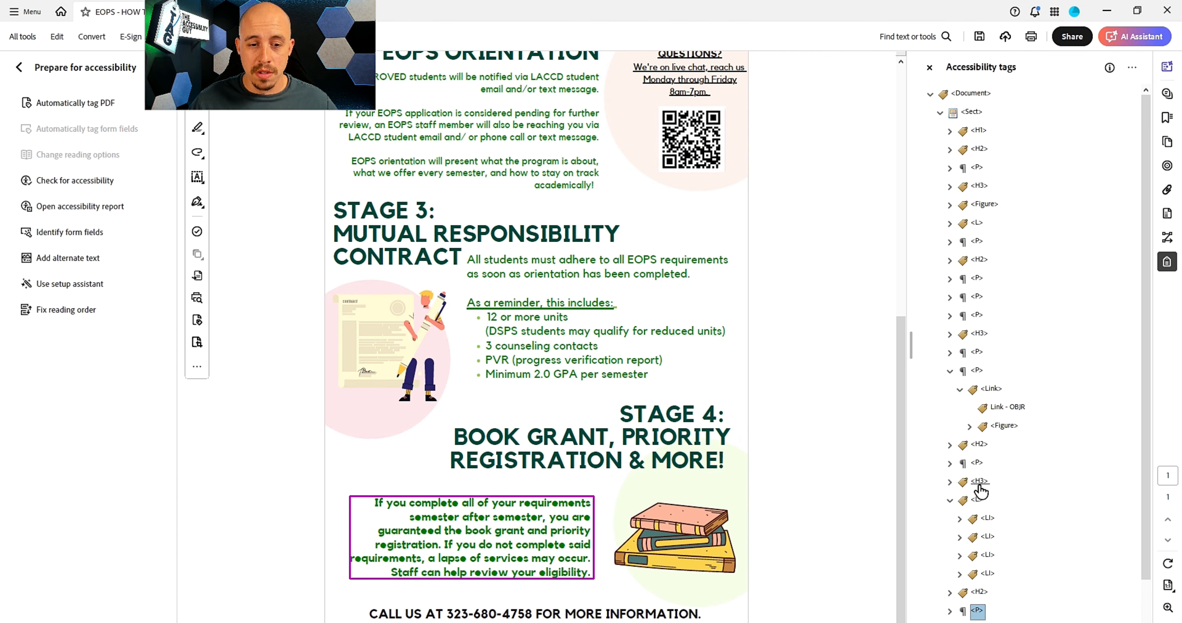
key(Down)
key(Down)
key(Up)
key(Right)
key(Down)
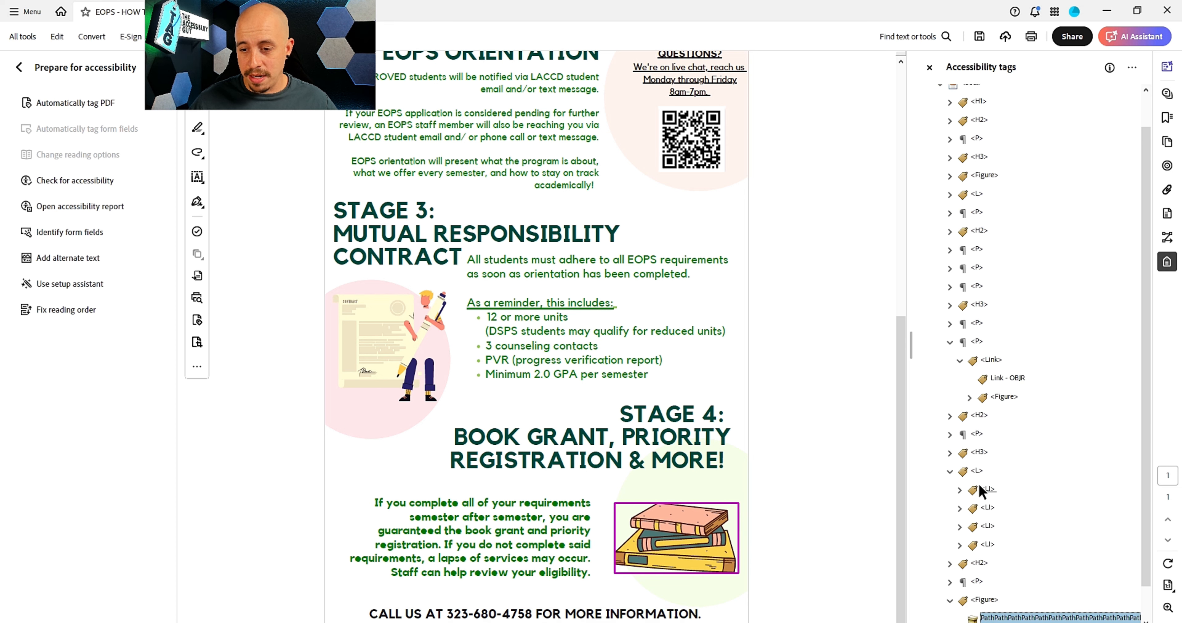
scroll(1034, 468, down, 1)
right_click(1009, 597)
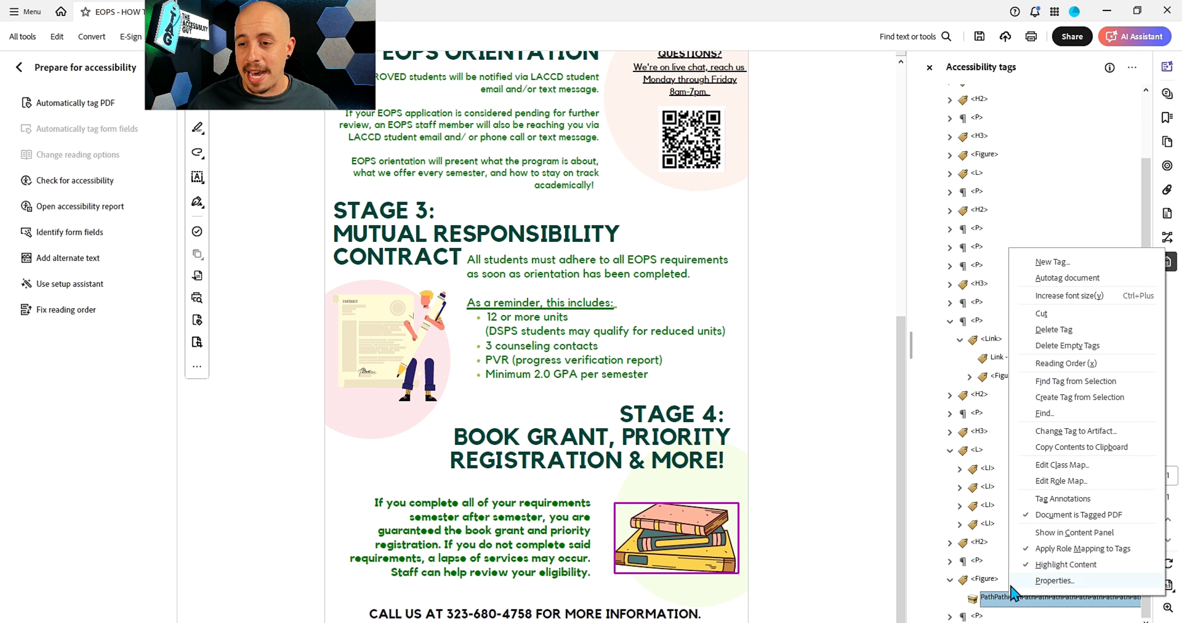
click(1055, 432)
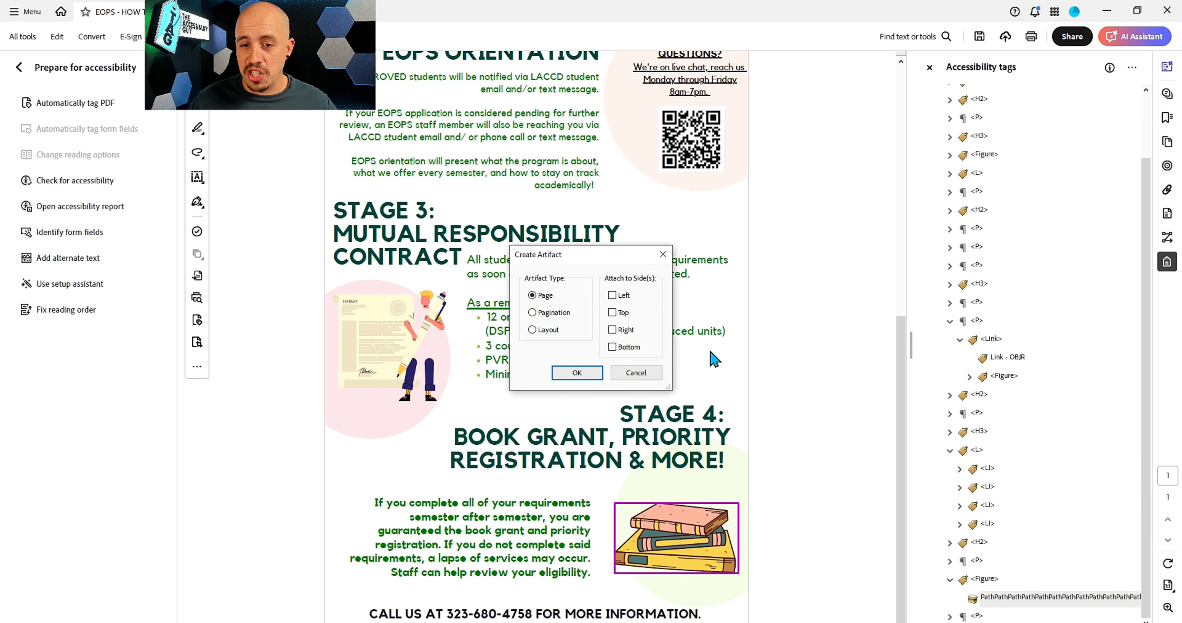
click(577, 373)
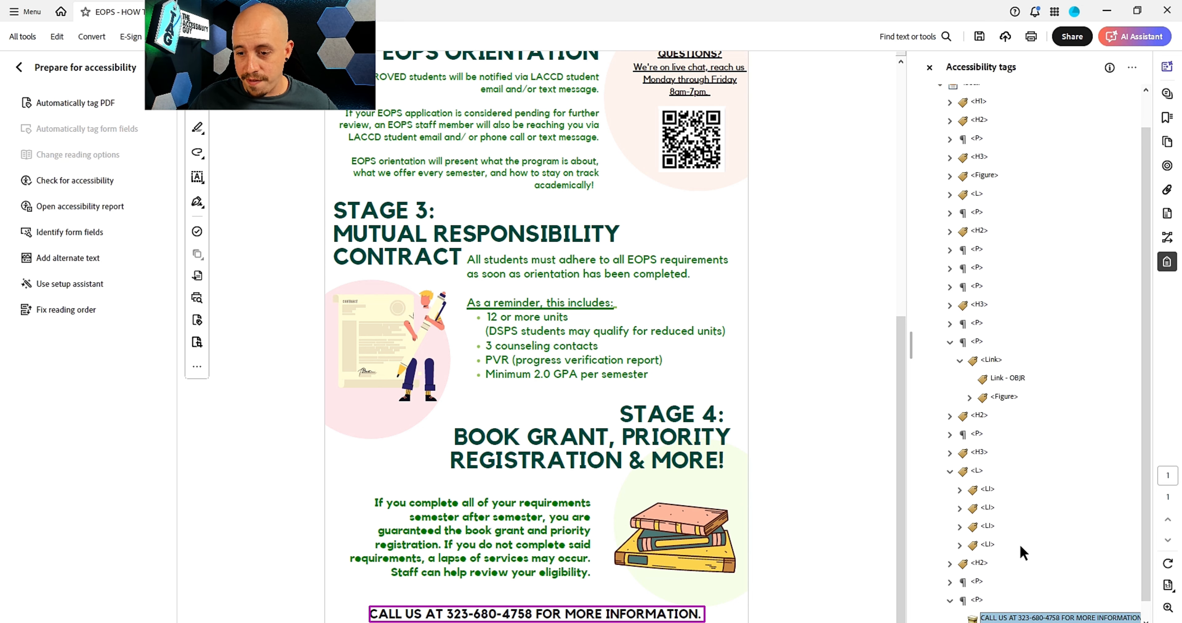
Step: Collapse the expanded P, Link and L tags inside the Sect
scroll(963, 412, up, 2)
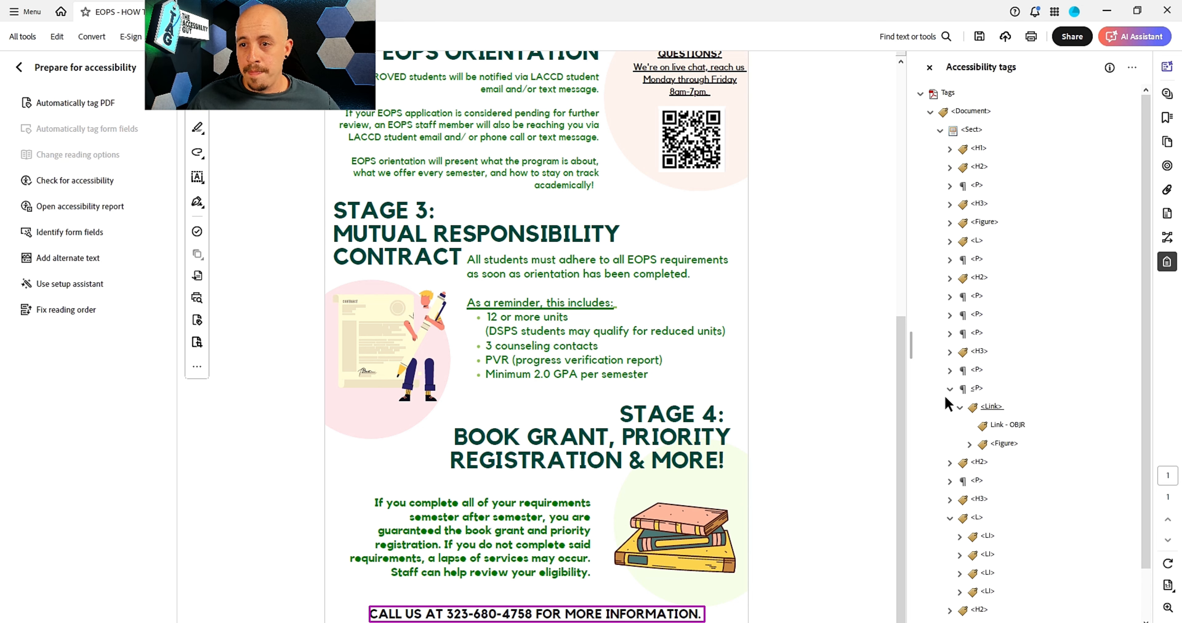
drag(975, 444, 883, 186)
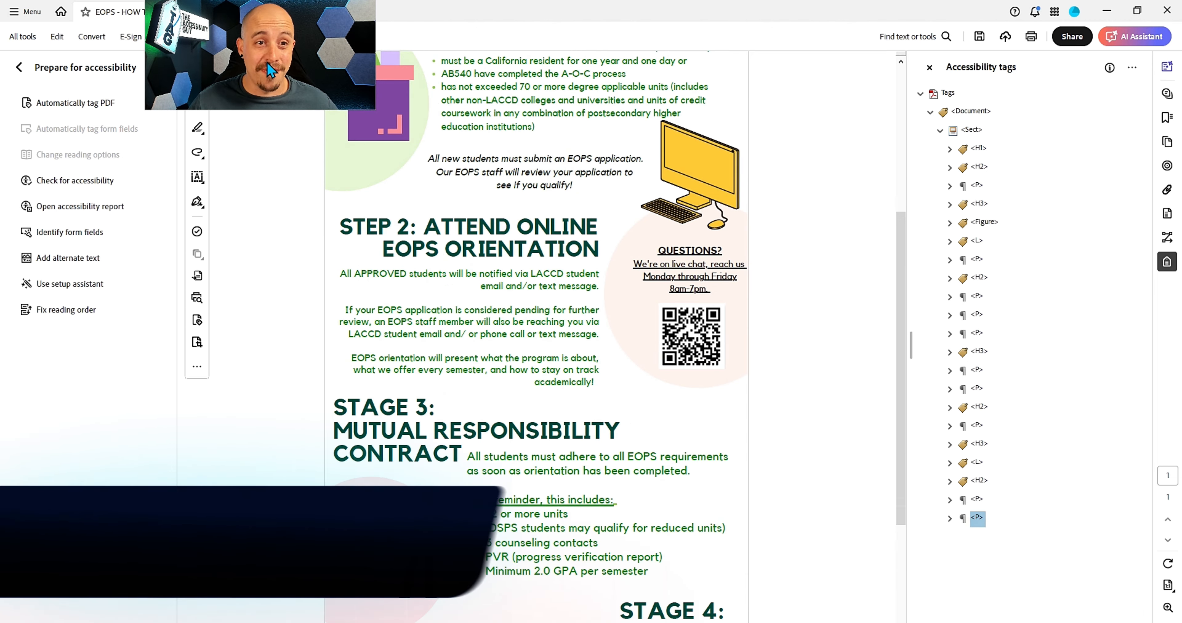
drag(267, 62, 656, 128)
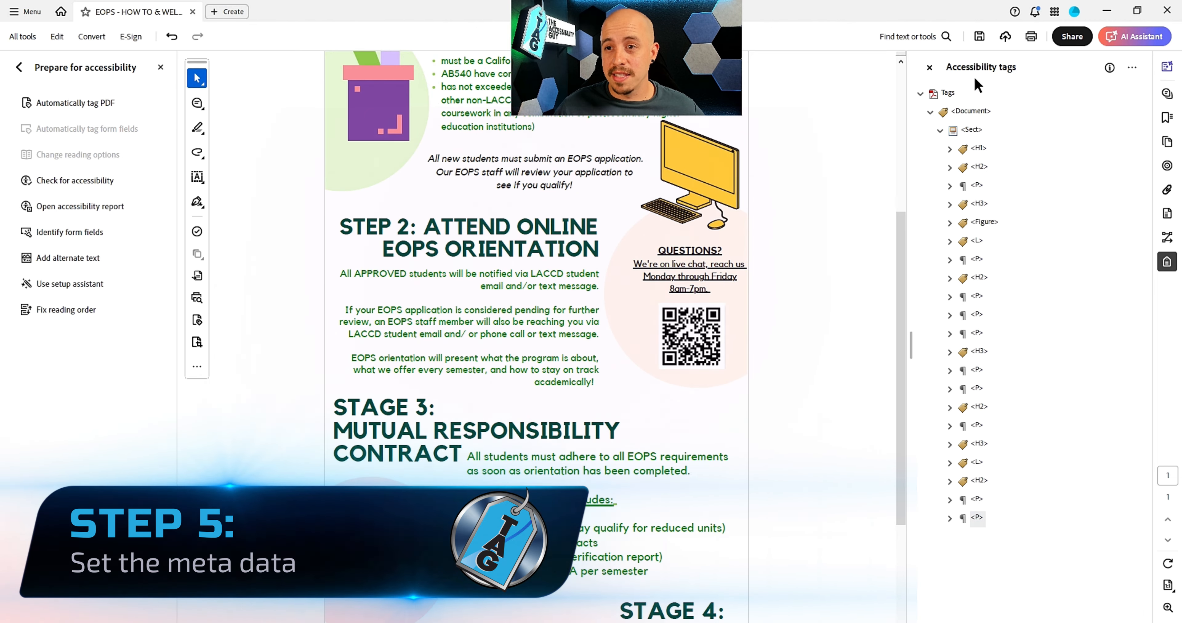
Step: Set the title in the document properties to "Welcome to EOPS"
scroll(537, 275, down, 5)
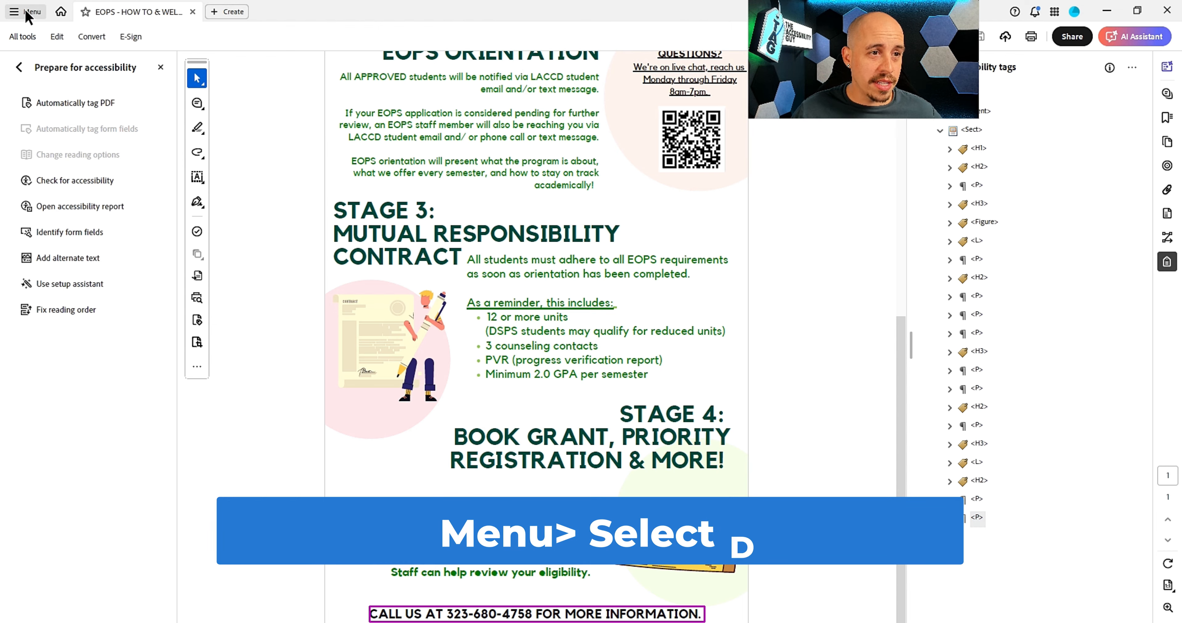
click(28, 12)
click(55, 436)
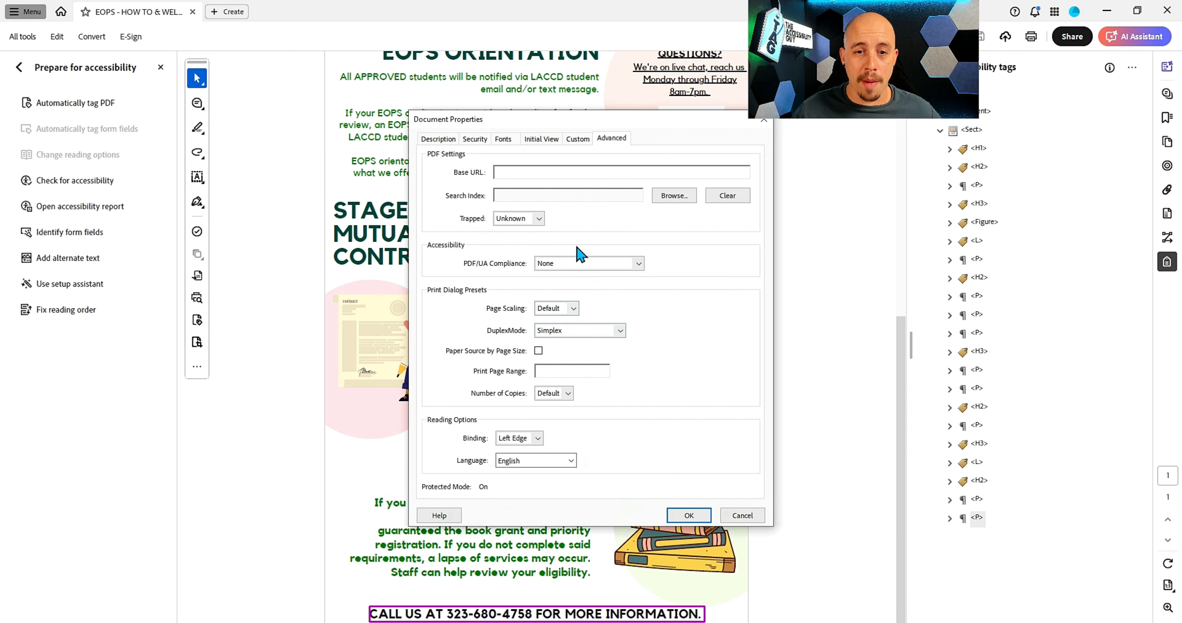
click(437, 139)
click(626, 191)
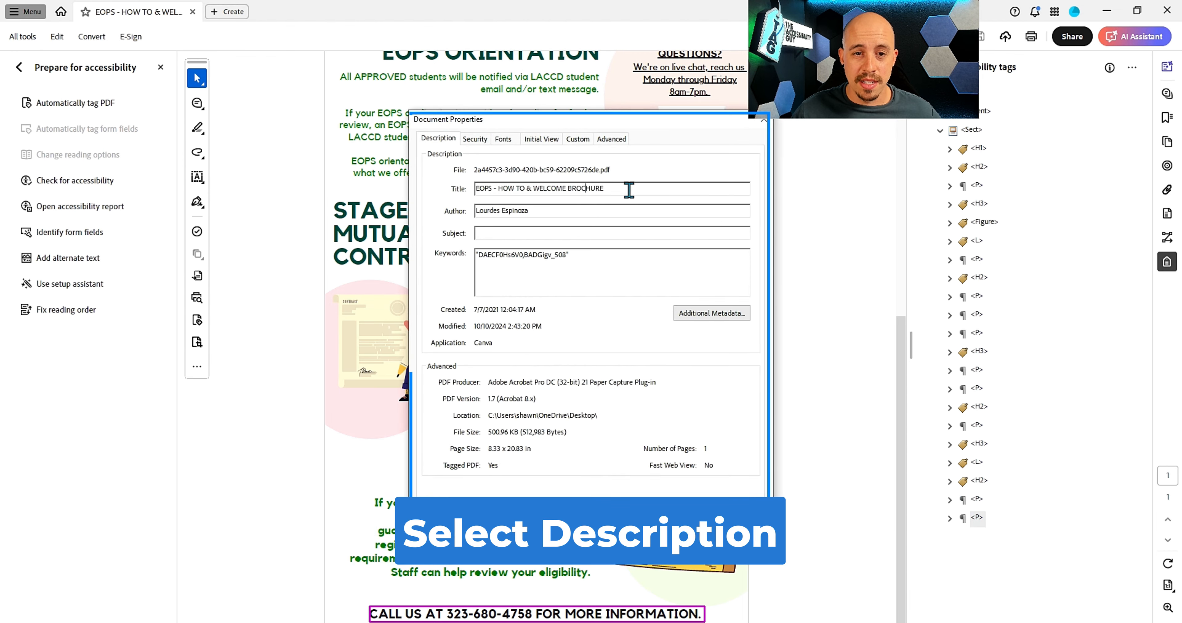
drag(627, 193, 353, 180)
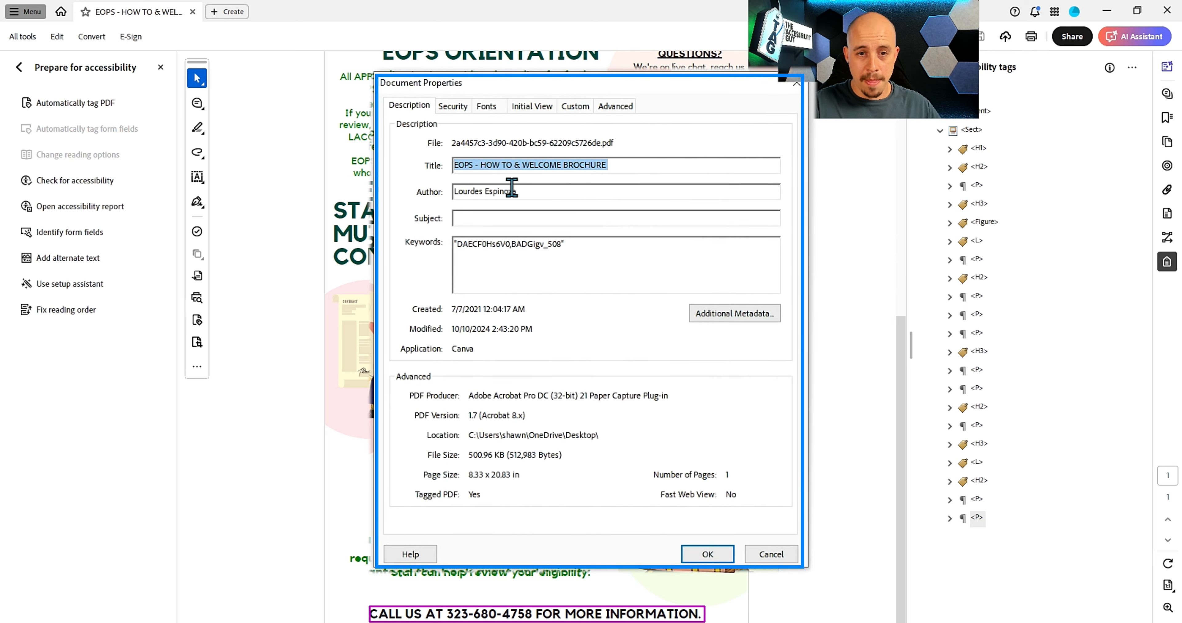
text(H)
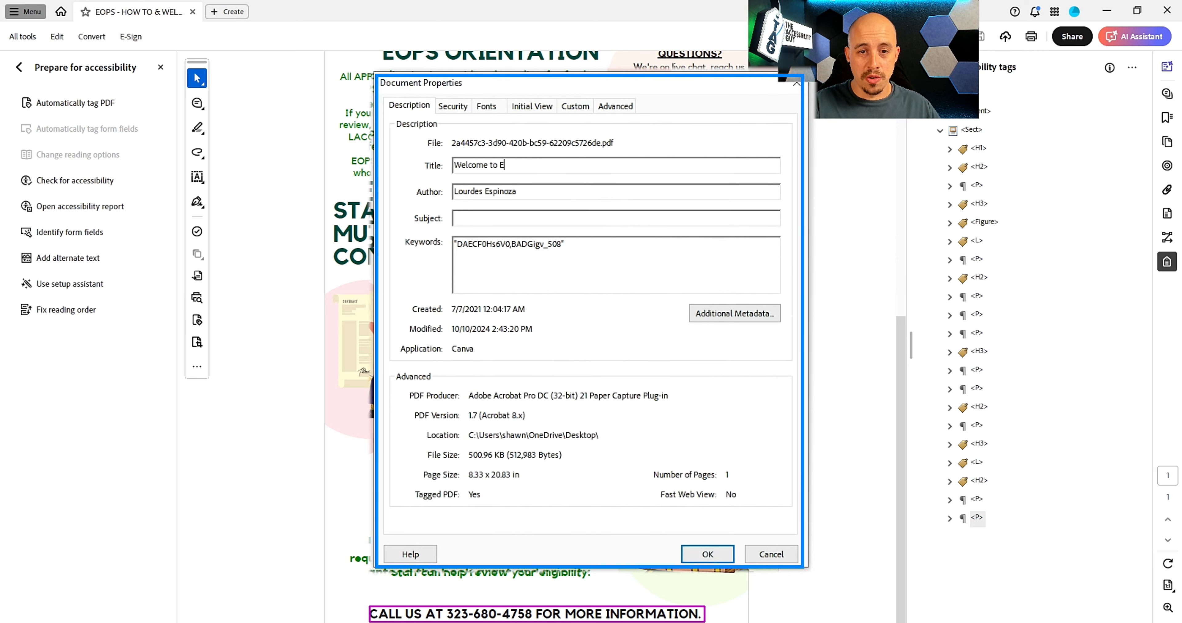
text(elcome to EOPS)
Step: Set the author to "The Accessibility Guy" and the subject to "A flyer about joining the EOPS program from East Los Angeles College"
key(Tab)
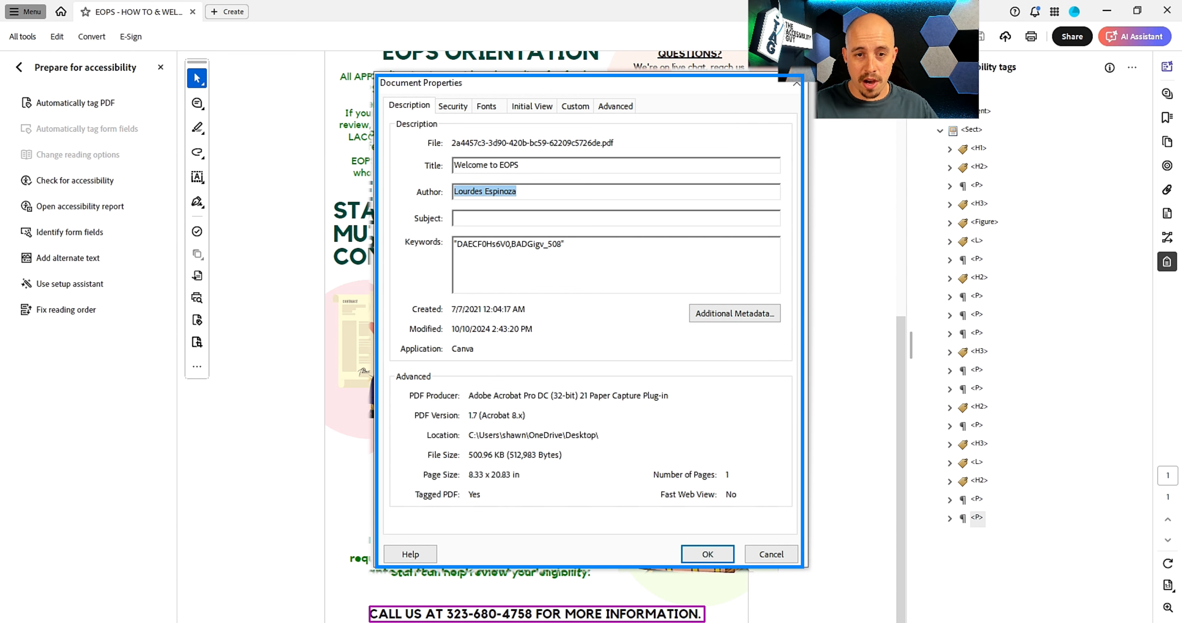
text(The Accessibility Guy)
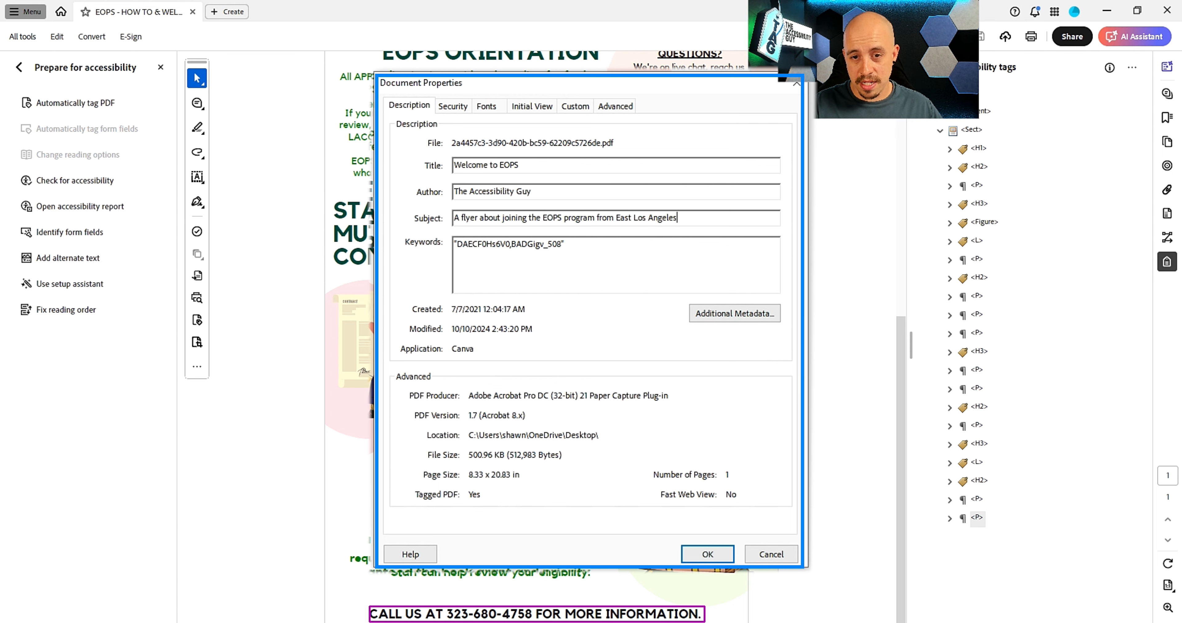
text(ge)
key(Tab)
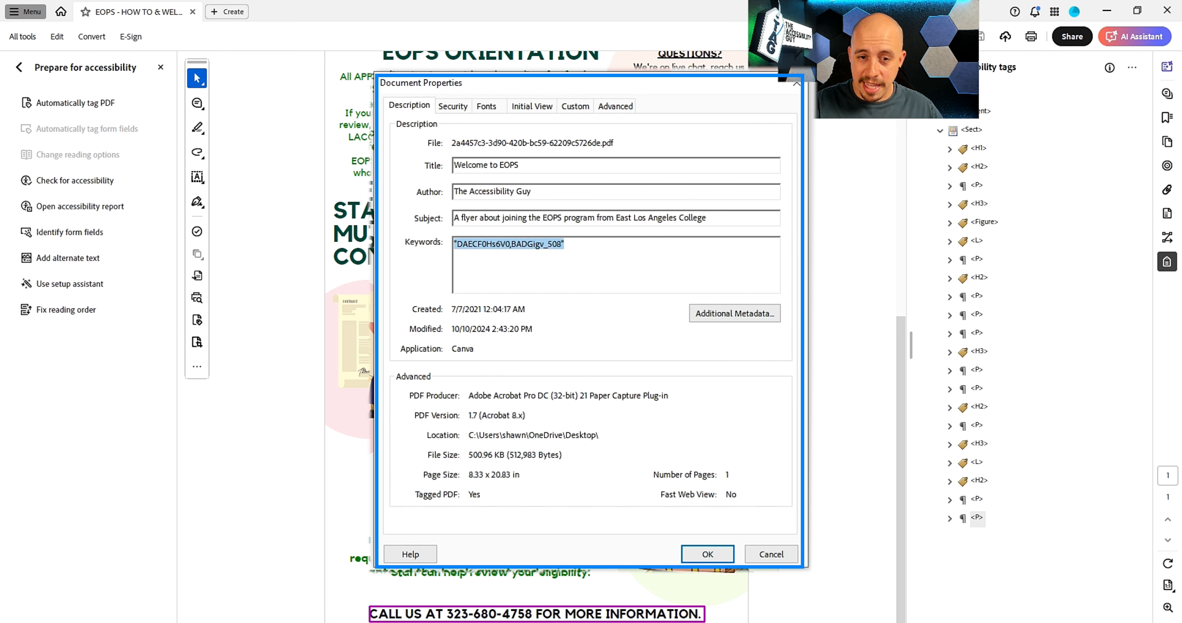
Step: Replace the keywords with the copied subject text, followed by "Welcome to EOPS"
key(shift+Tab)
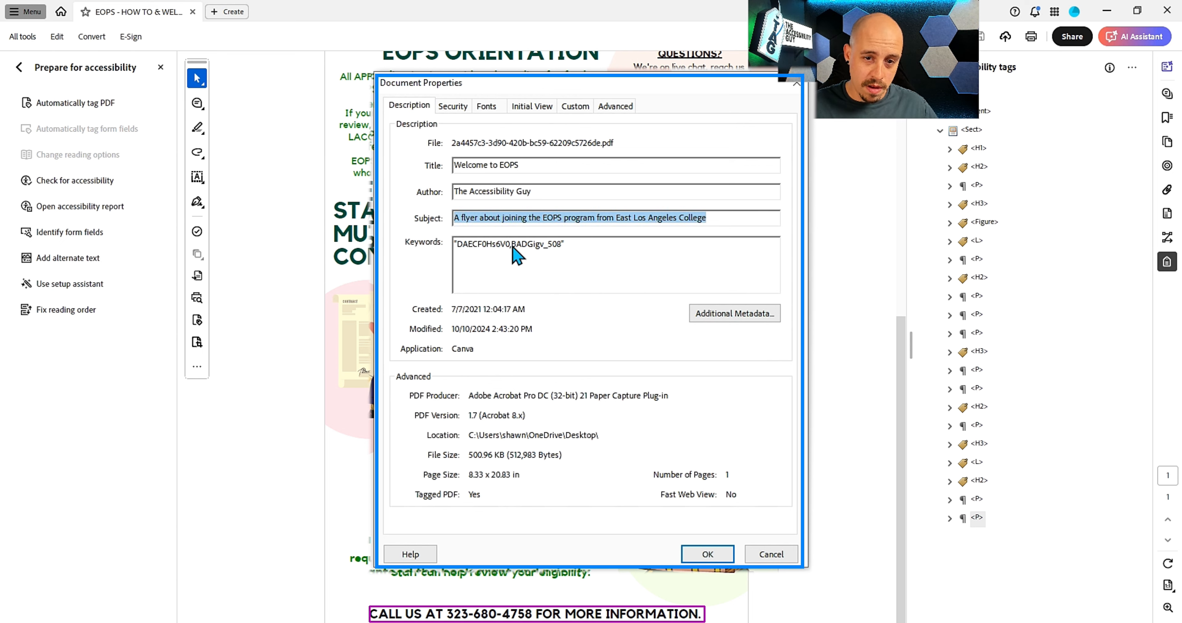
key(ctrl+c)
key(Tab)
key(ctrl+v)
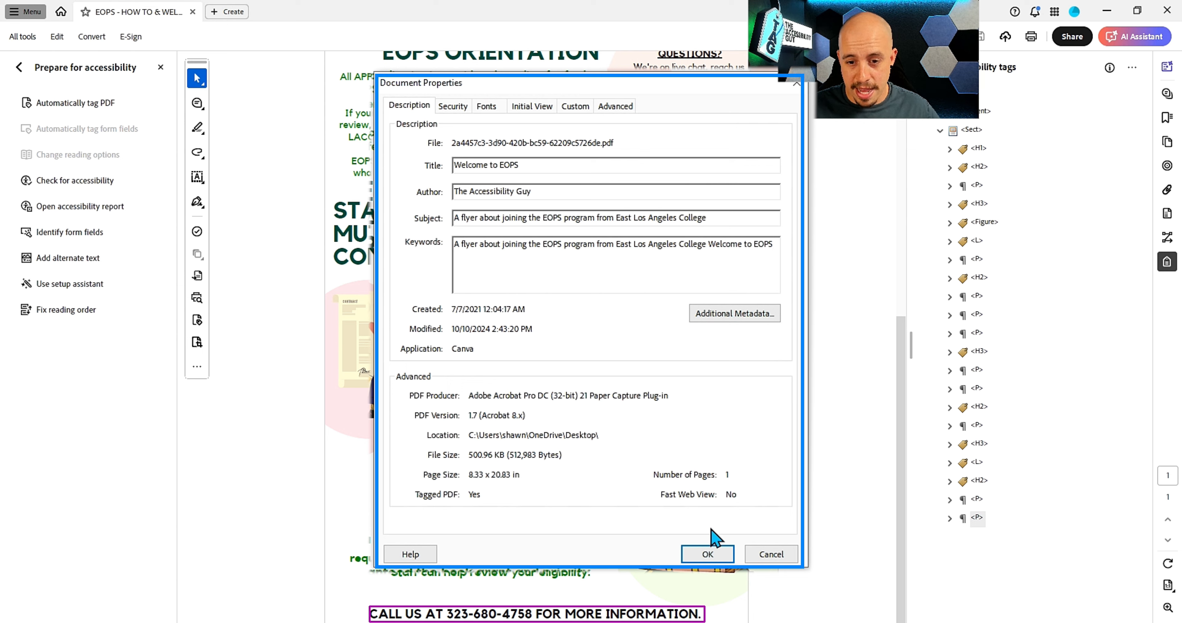
Step: Check the document's language setting in the advanced reading options
click(626, 114)
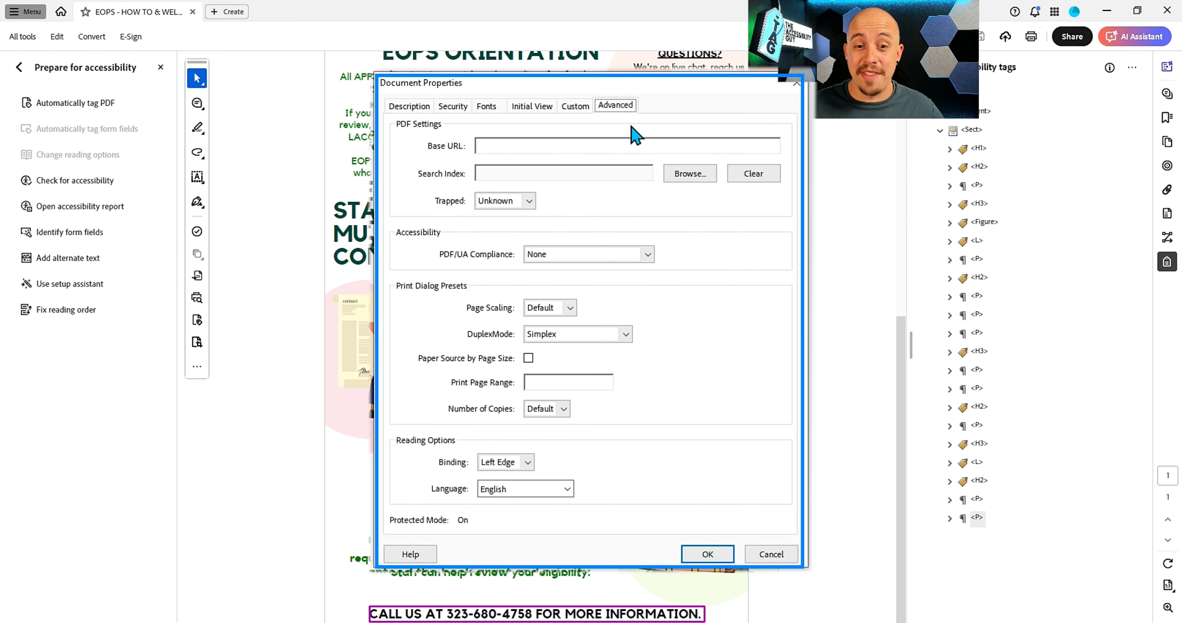
click(516, 489)
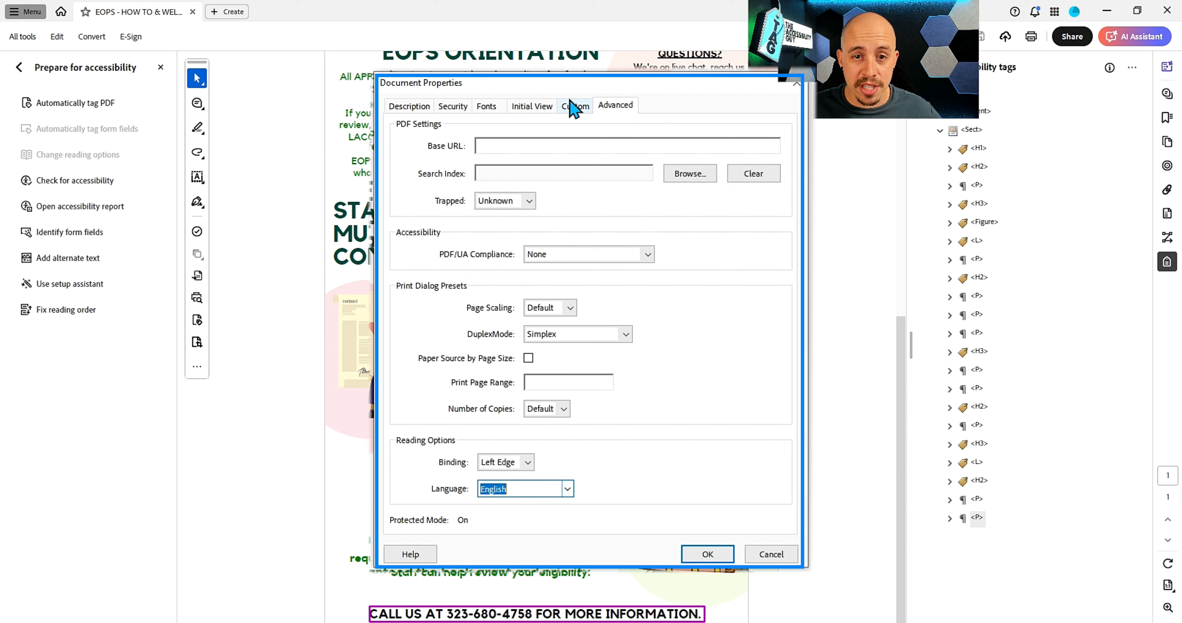
click(576, 107)
Step: Keep the initial view at Page Only with default magnification, choose Document Title as the window display, and apply the document properties
click(541, 107)
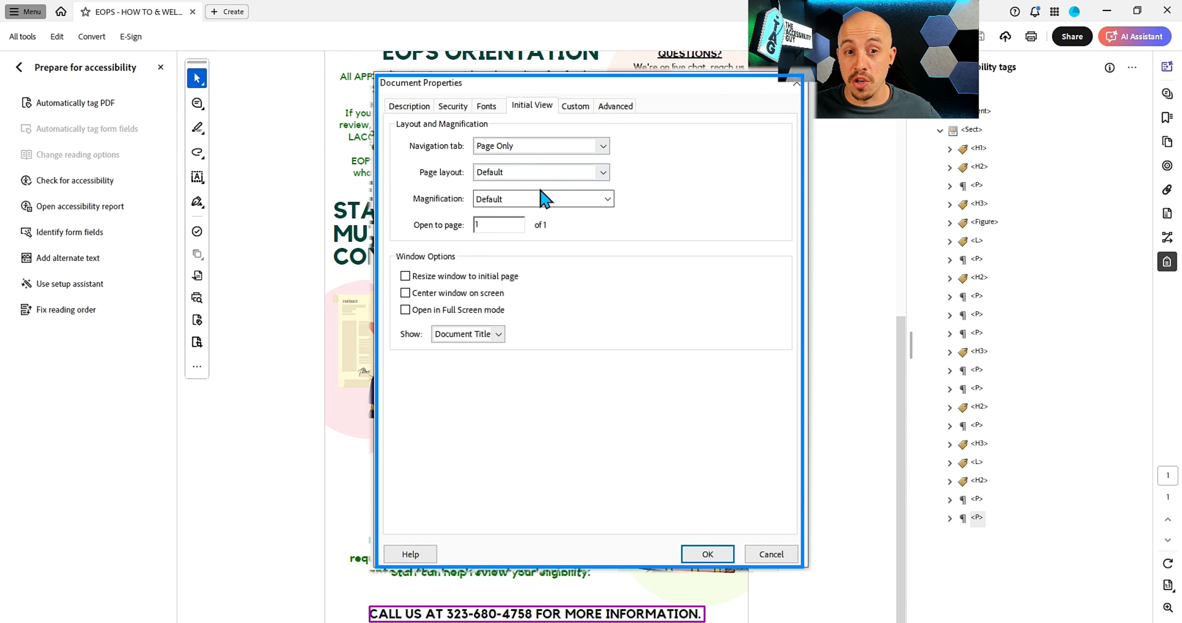
click(542, 149)
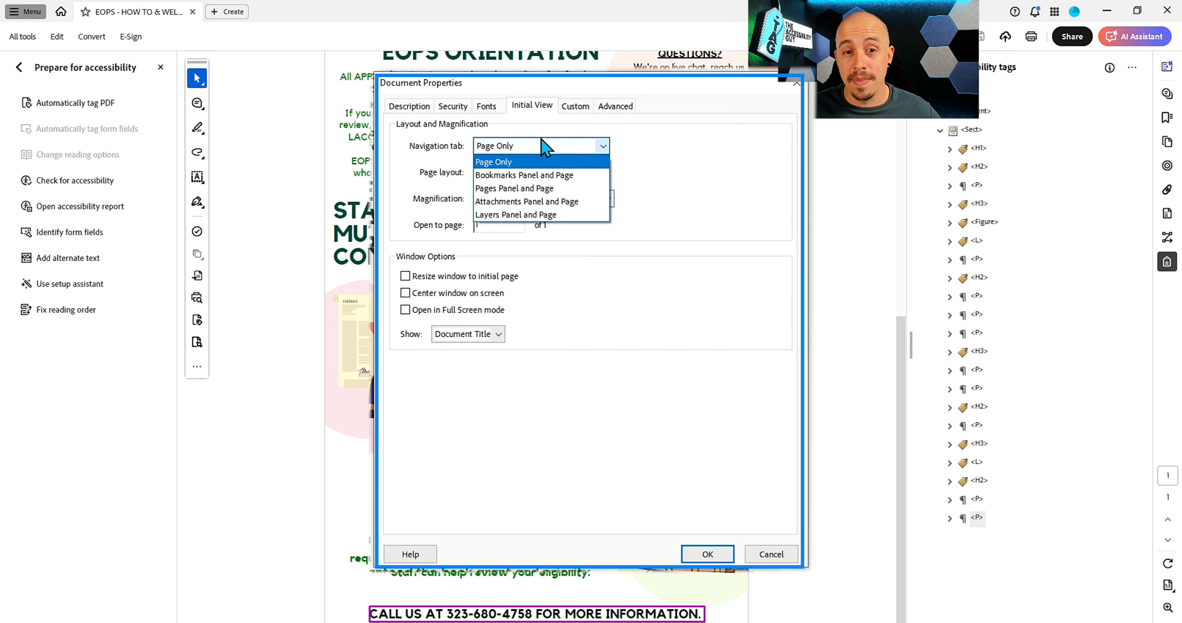
click(549, 143)
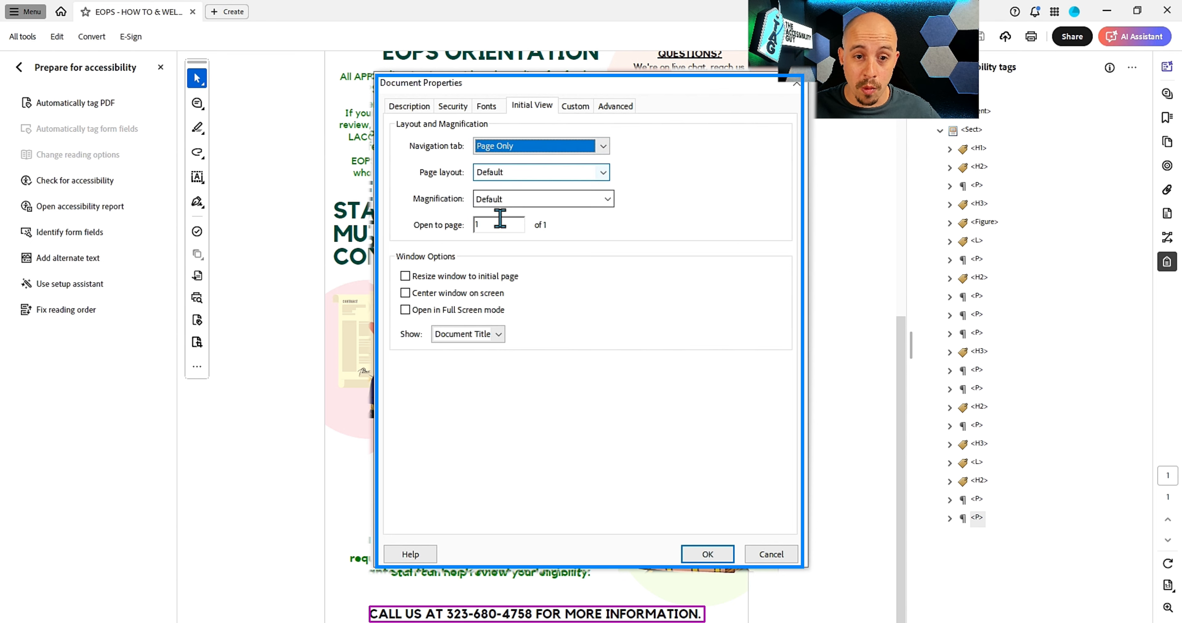
click(514, 199)
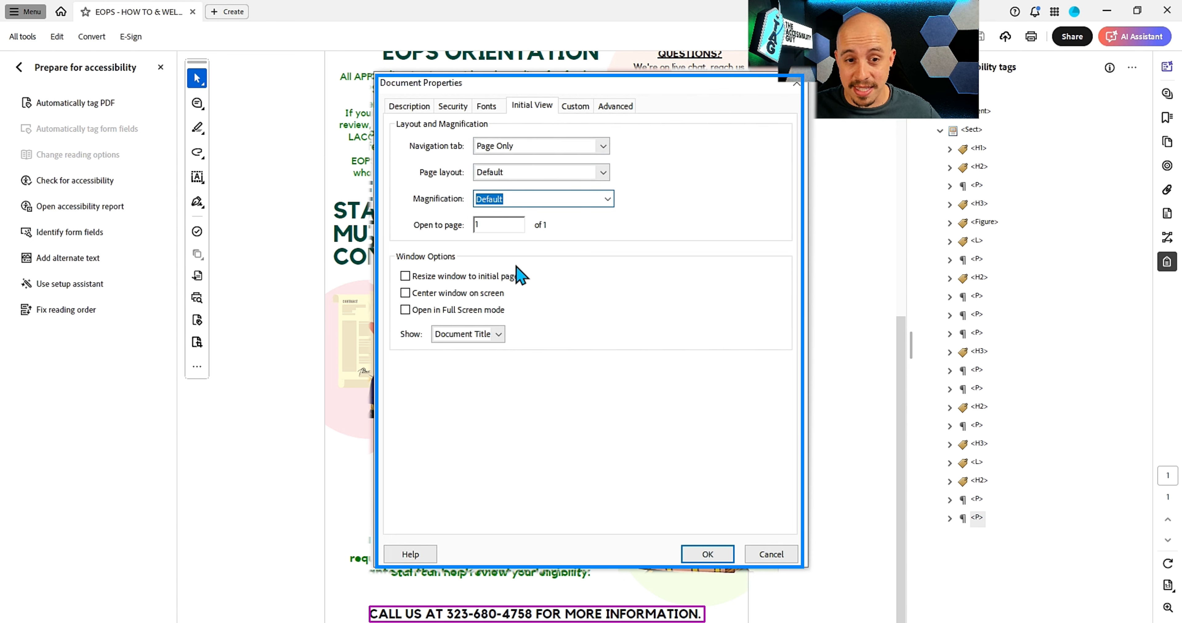
click(498, 335)
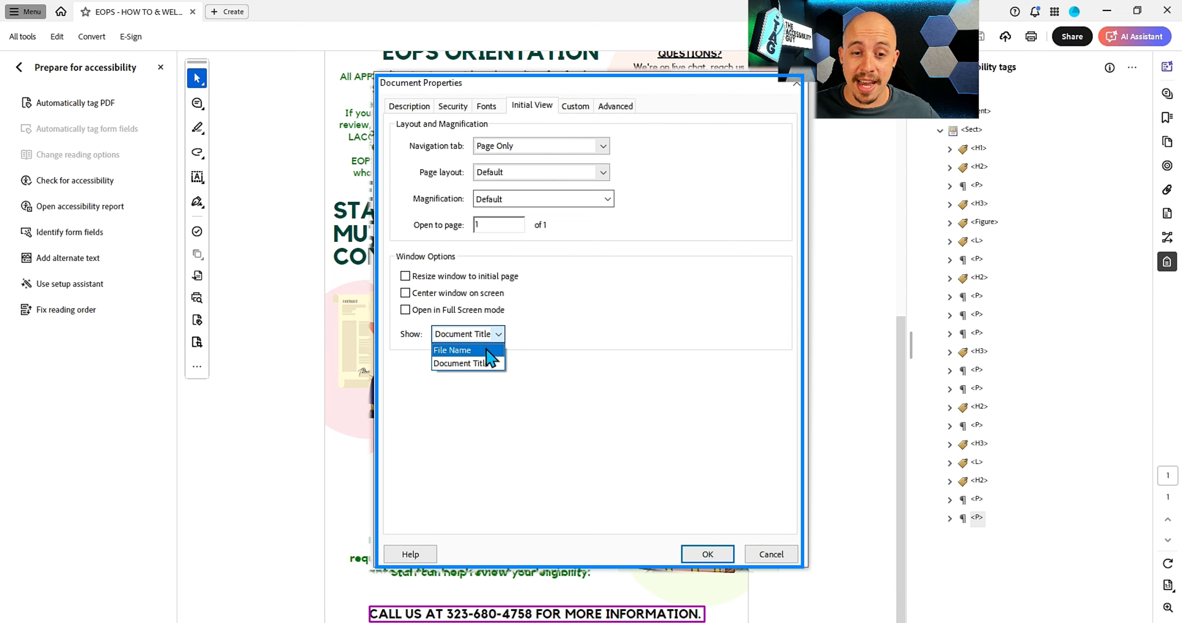
click(477, 363)
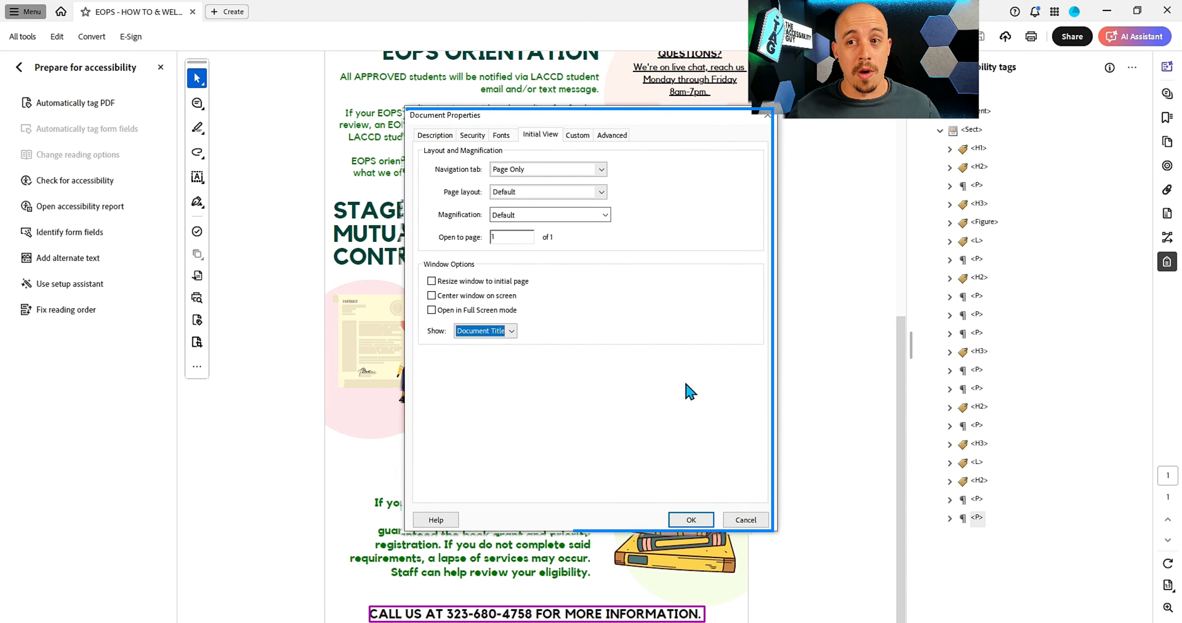
click(689, 516)
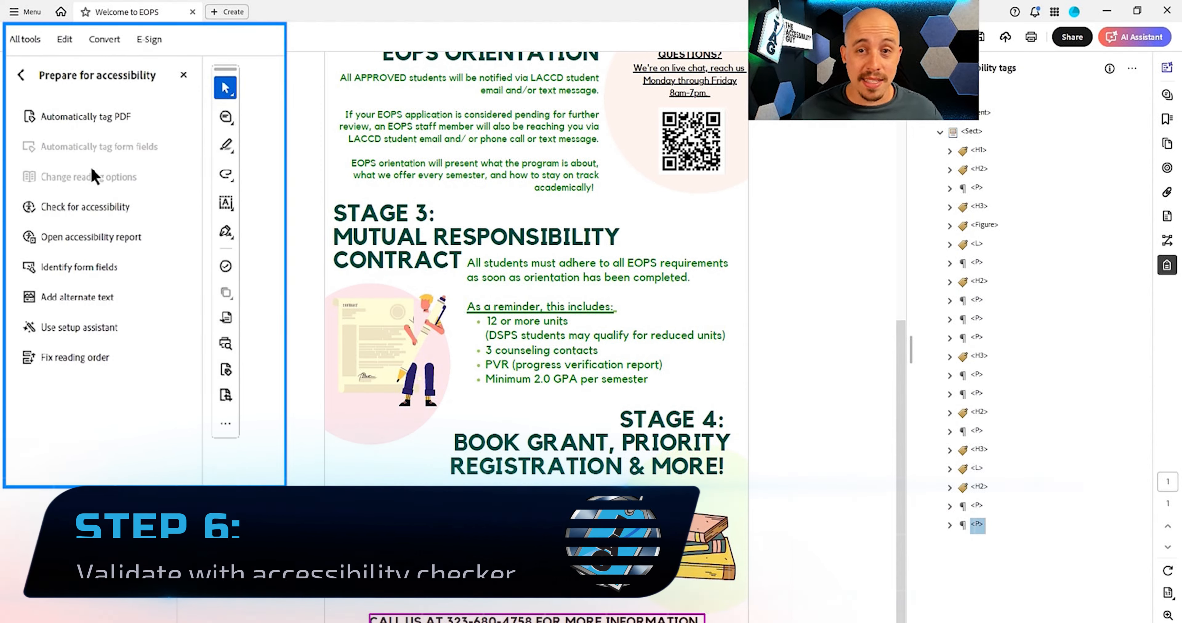
Step: Run the accessibility check on all pages and review the reading order and color contrast items in the Document category
click(78, 214)
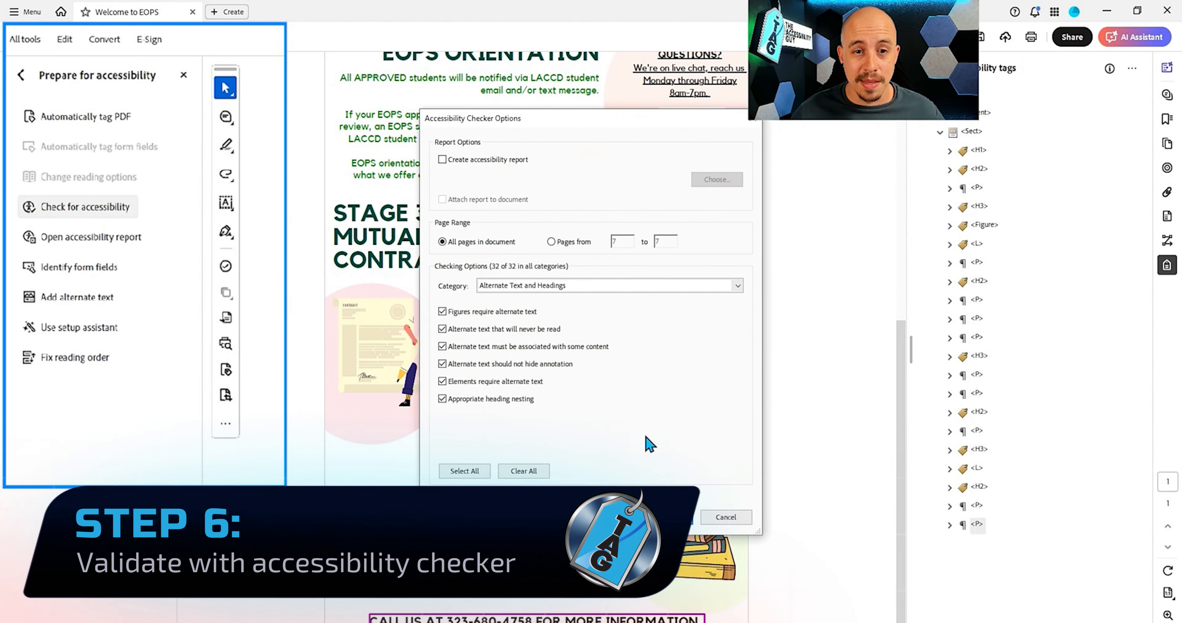
click(656, 519)
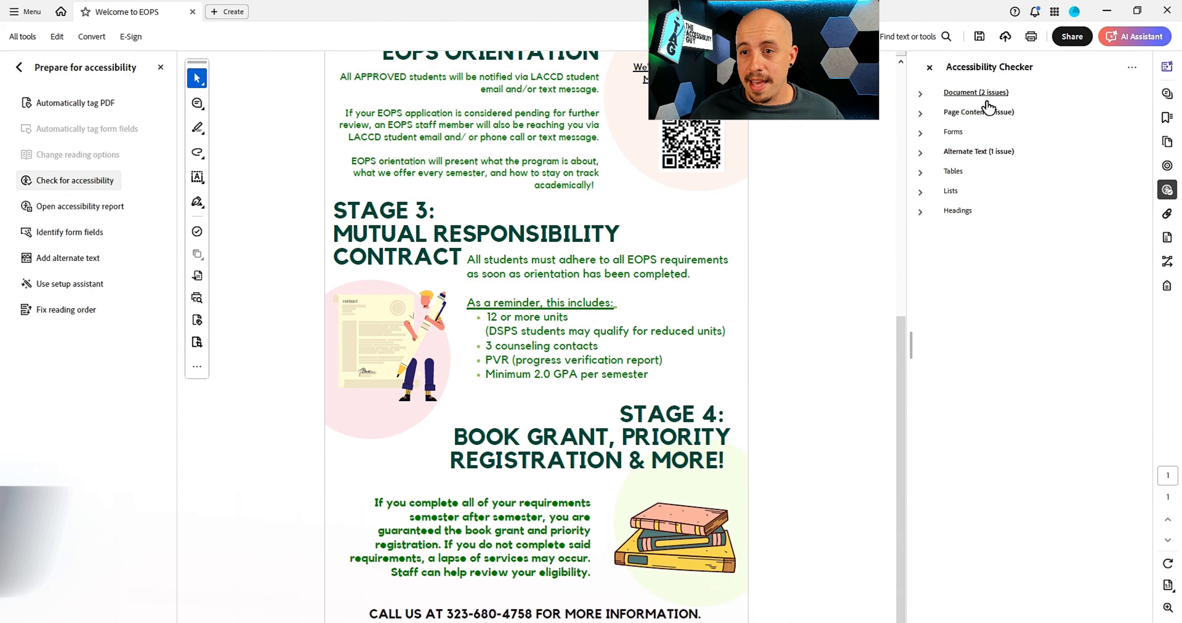
click(919, 95)
click(972, 171)
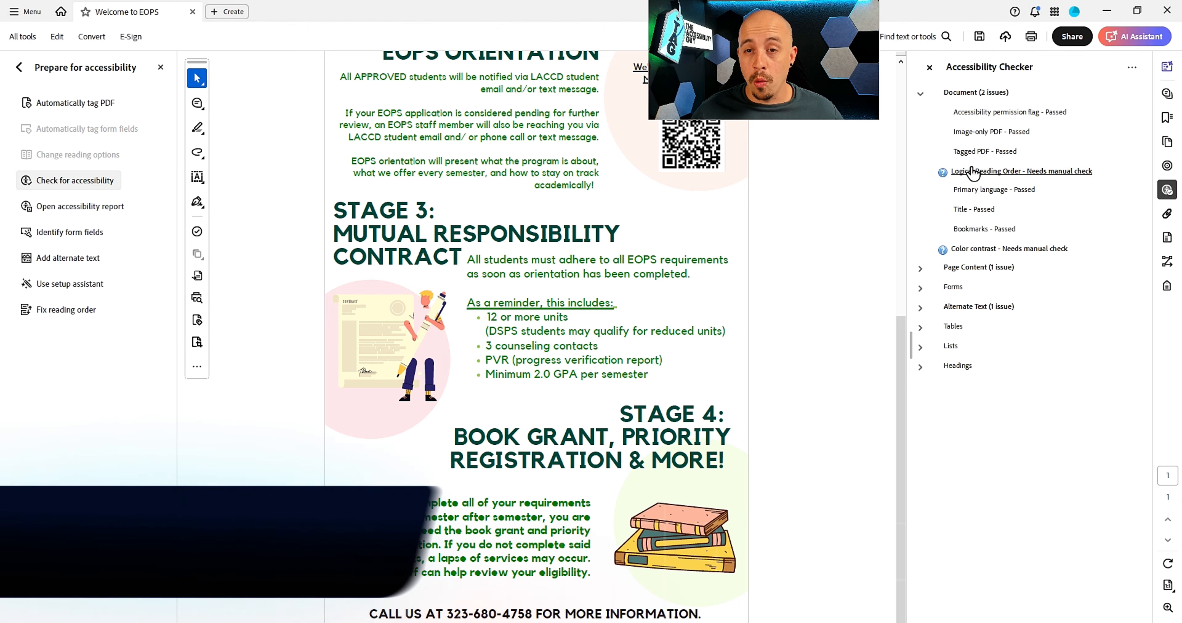
click(1000, 252)
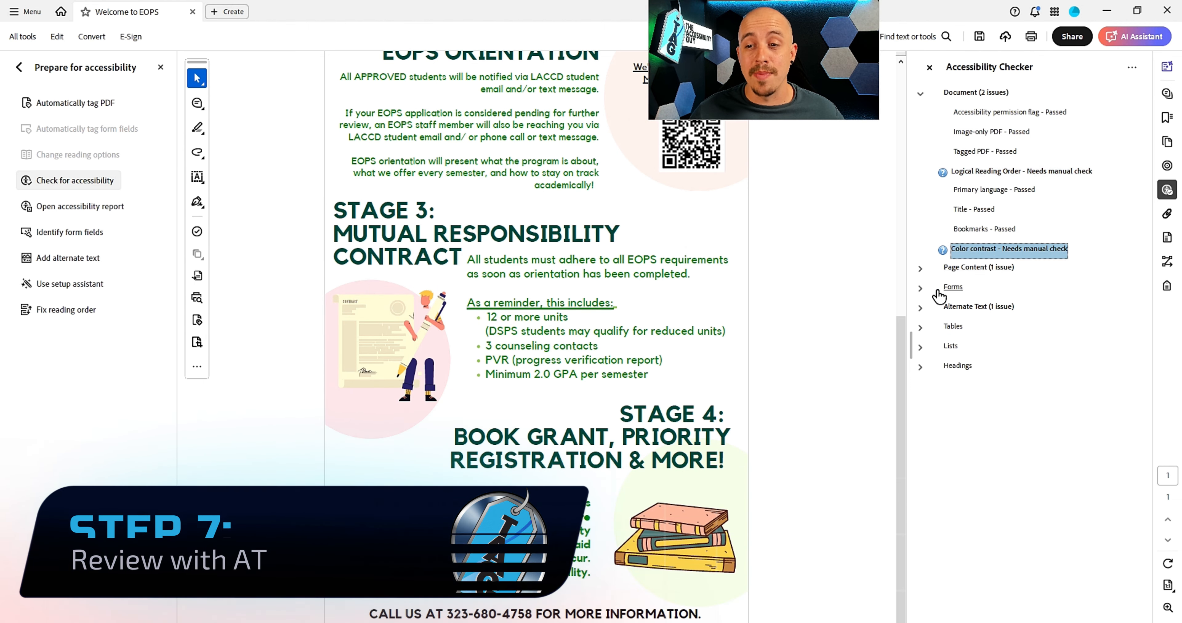
Step: Locate the first failed tagged annotation from the Page Content results in the content tree and inspect the page's Annotations container
click(919, 268)
click(978, 327)
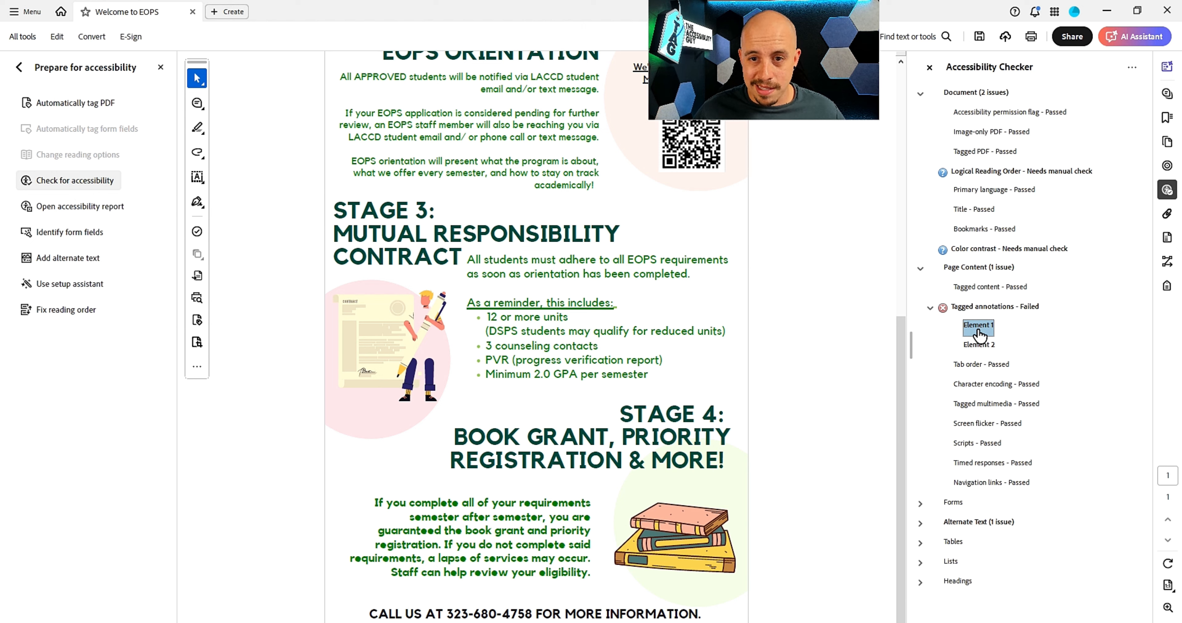
right_click(978, 330)
click(1019, 373)
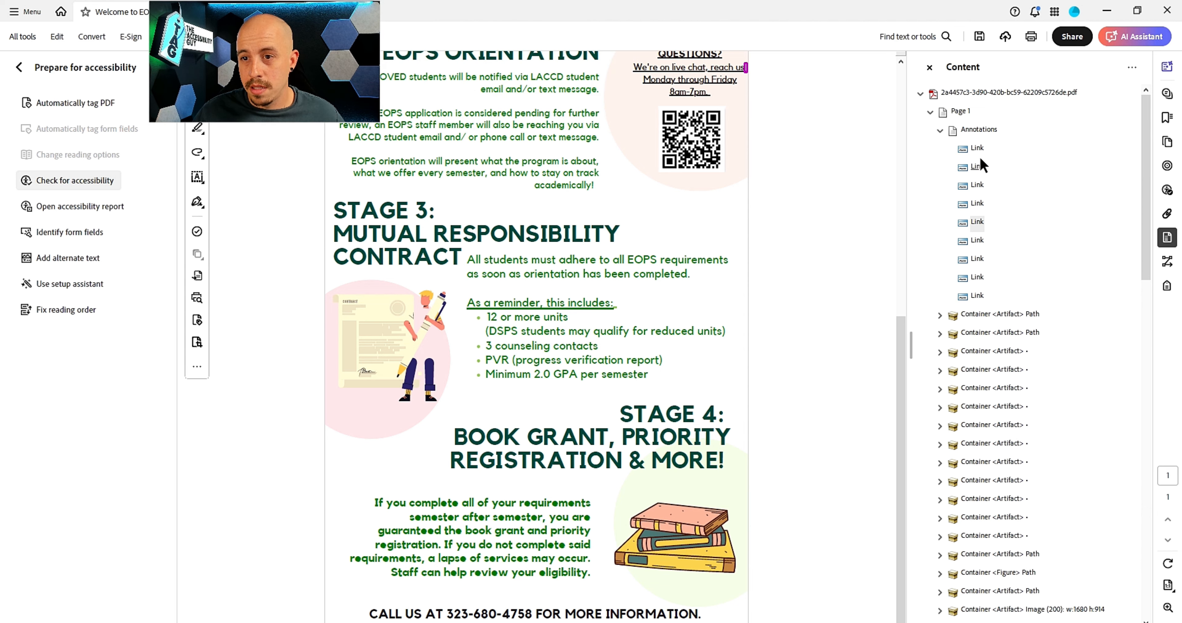
click(978, 129)
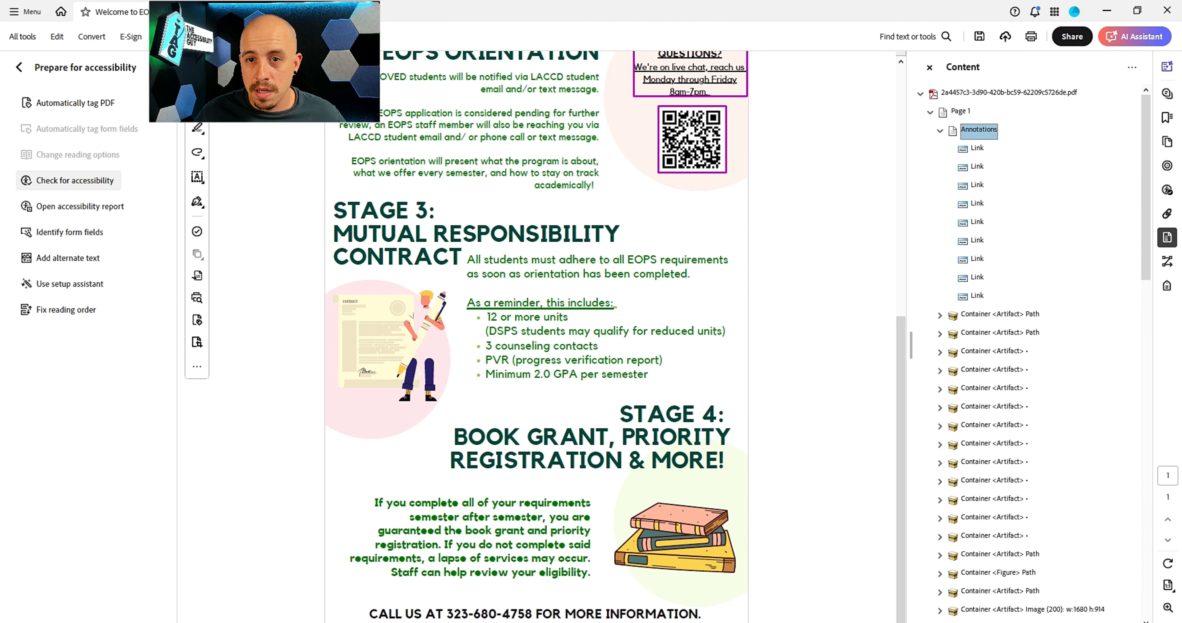
click(779, 100)
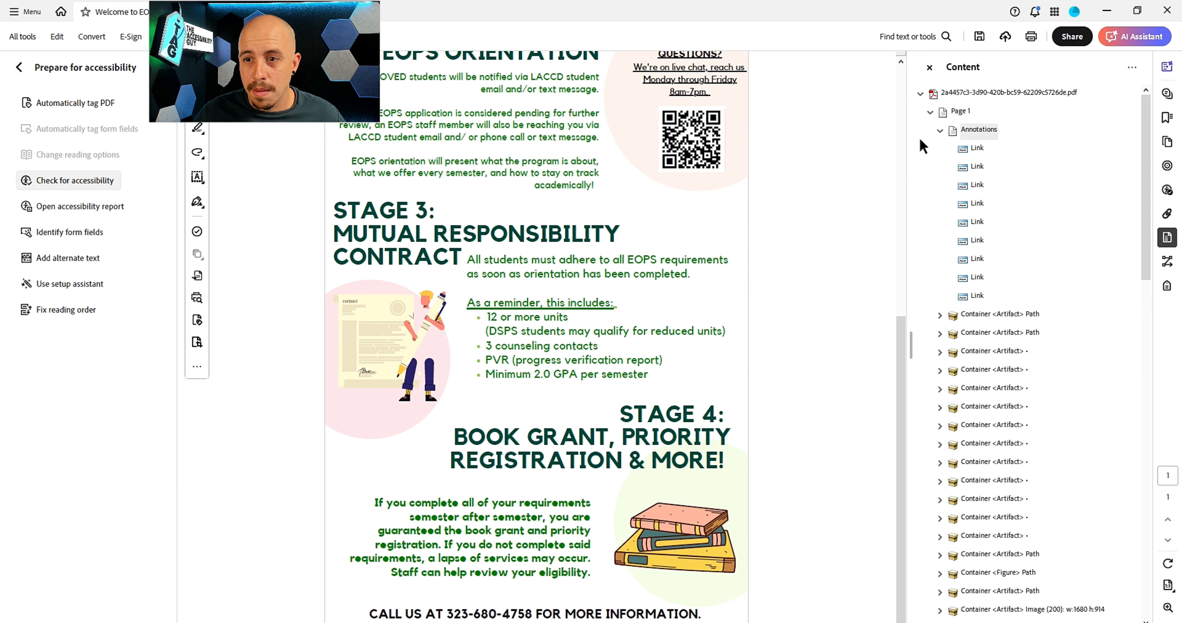
Step: Step through the Link annotations and the Artifact containers after them in the content tree to see which page areas they cover
click(975, 151)
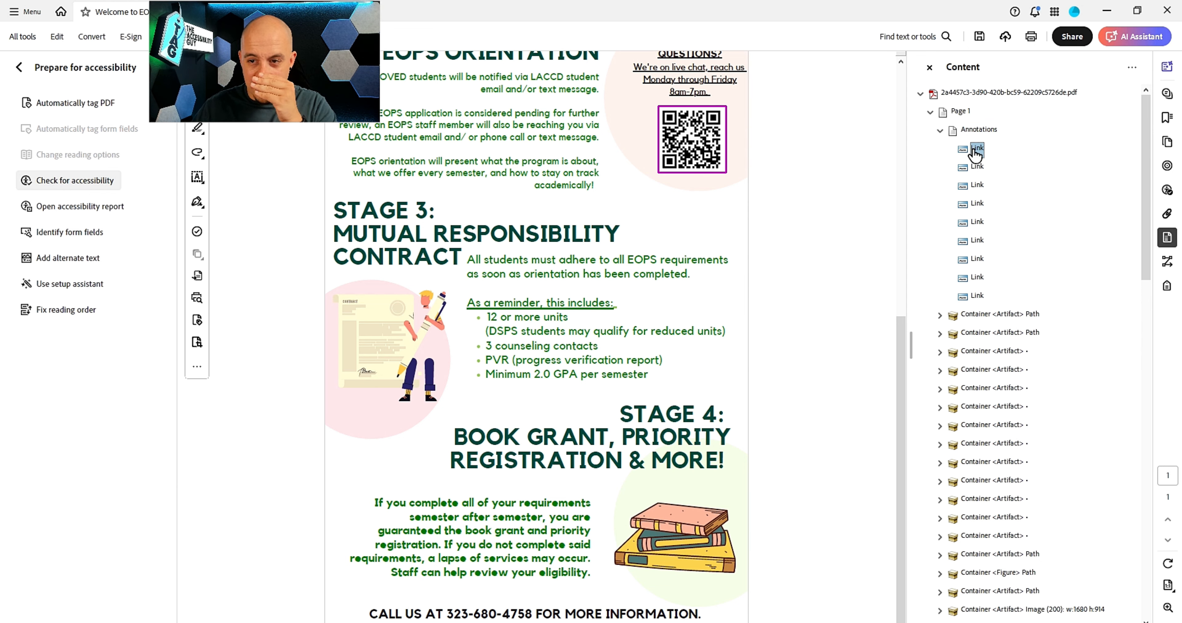
key(Down)
key(Down)
key(Down)
key(Down)
key(Down)
key(Down)
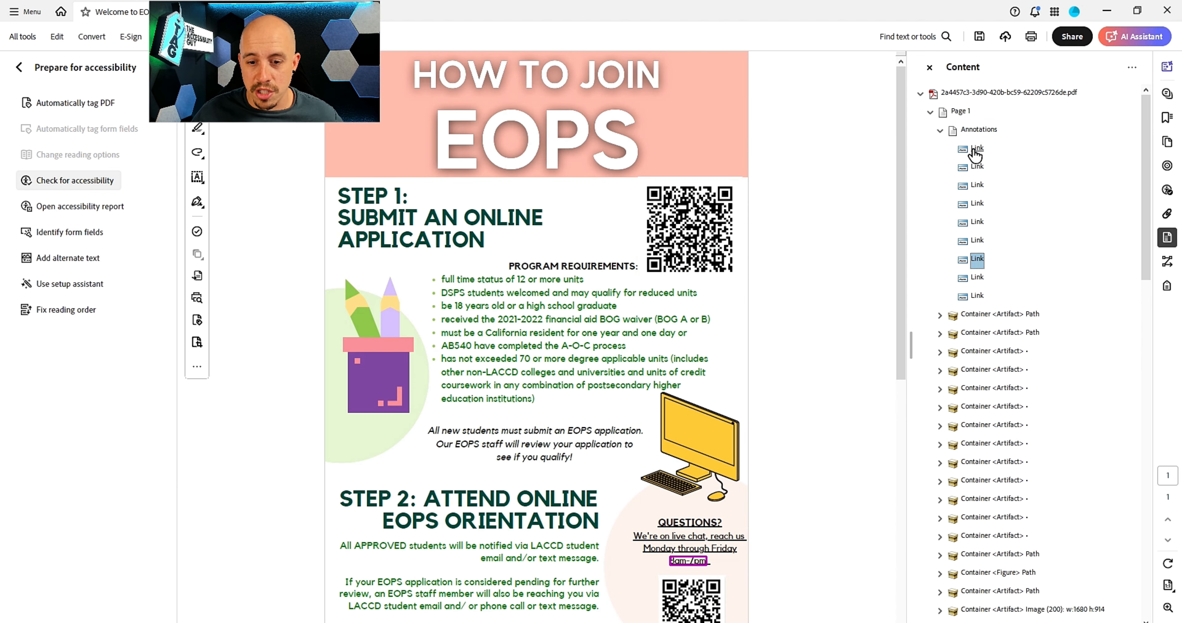
key(Down)
key(Down)
key(Down)
key(Down)
key(Down)
key(Down)
key(Down)
key(Down)
key(Down)
key(Down)
key(Down)
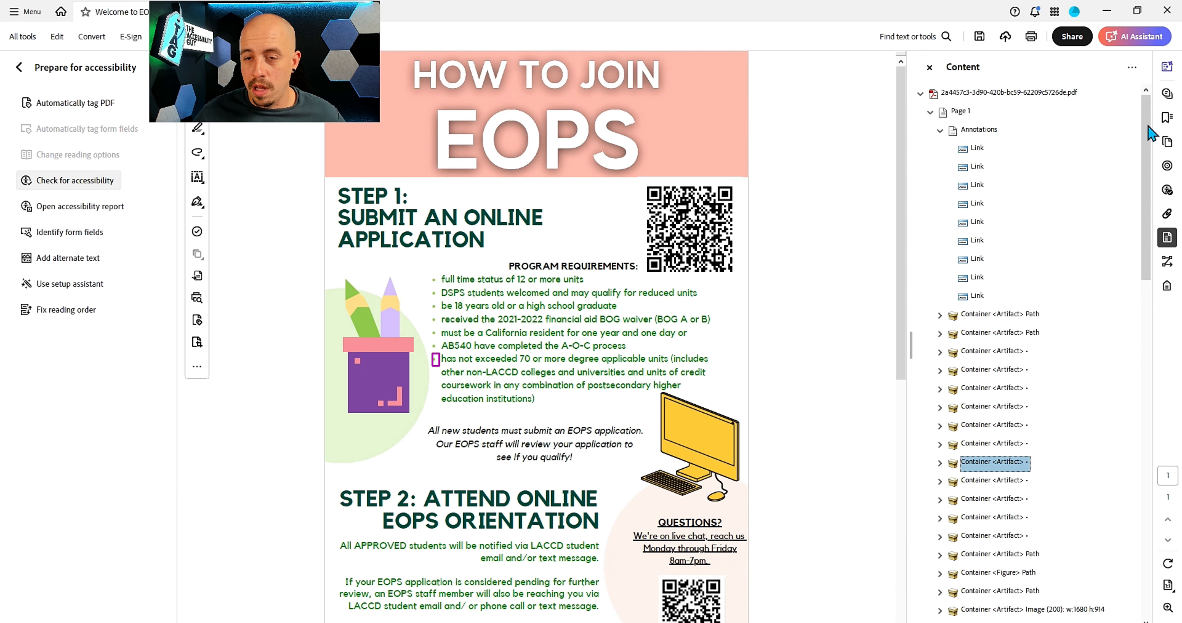
Step: Delete the link annotations covering the live chat text below the QUESTIONS? heading
click(826, 219)
scroll(825, 219, down, 5)
scroll(823, 220, up, 5)
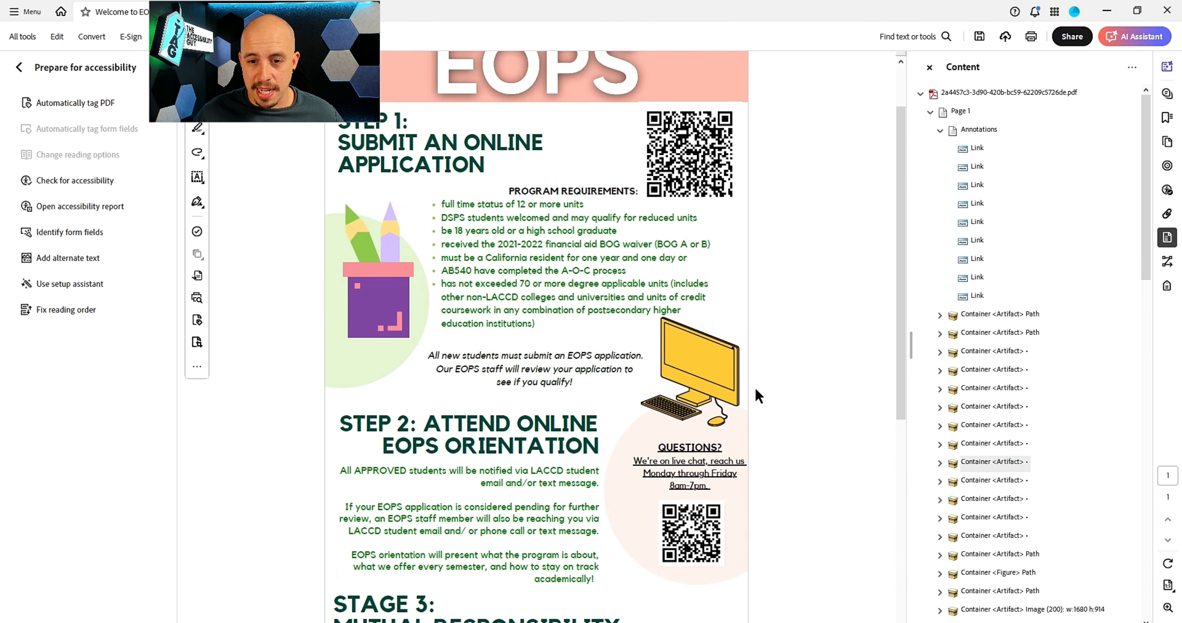
right_click(683, 468)
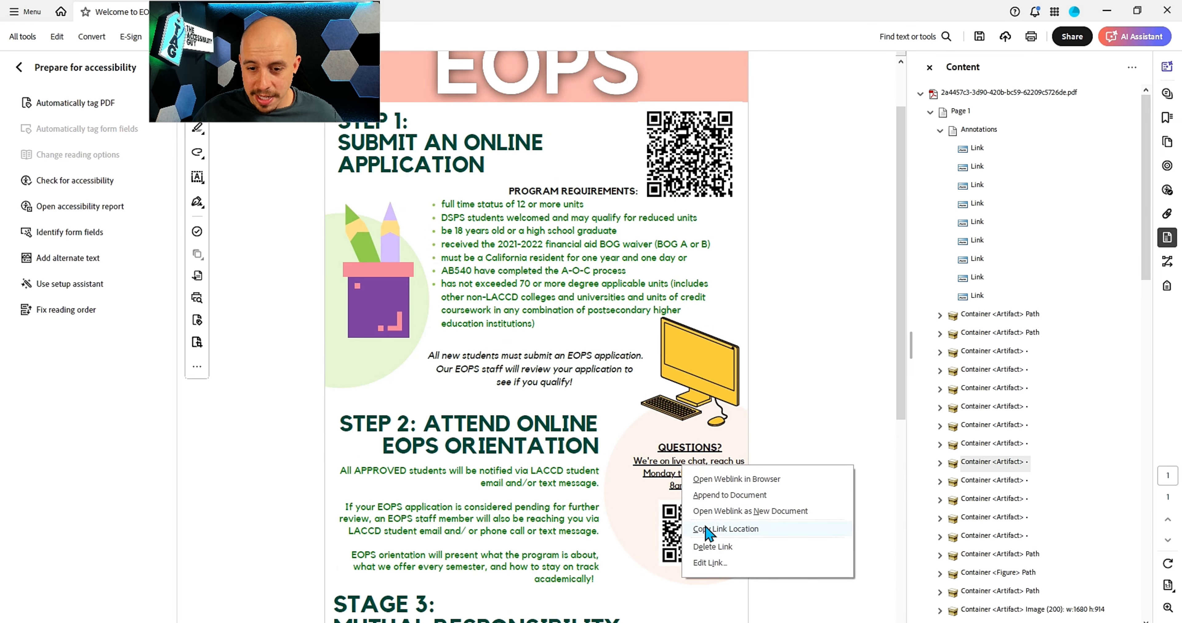
click(711, 547)
right_click(746, 463)
click(766, 544)
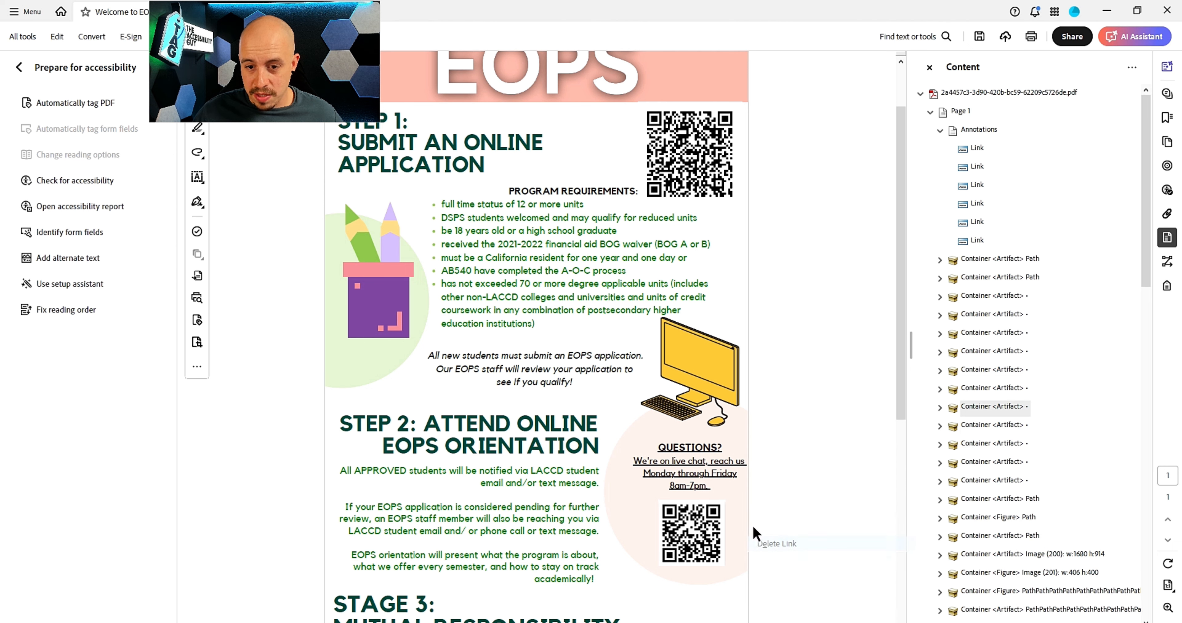
right_click(695, 459)
click(718, 567)
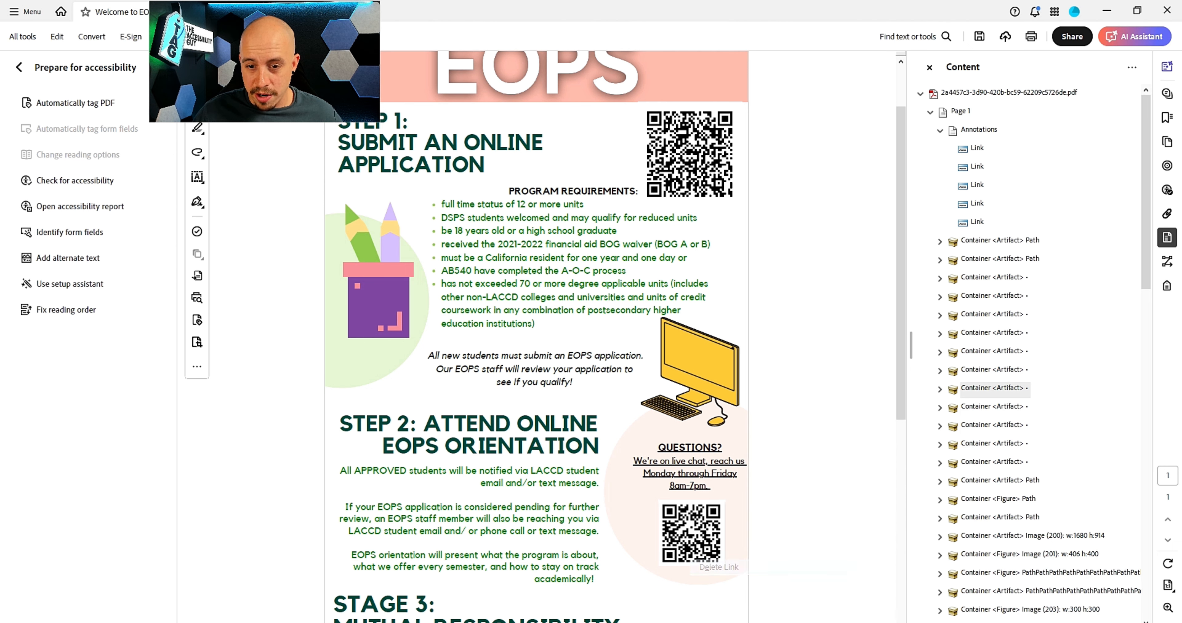
Step: Walk through the accessibility tags from the first H3 to the one for the QUESTIONS? heading
click(1166, 287)
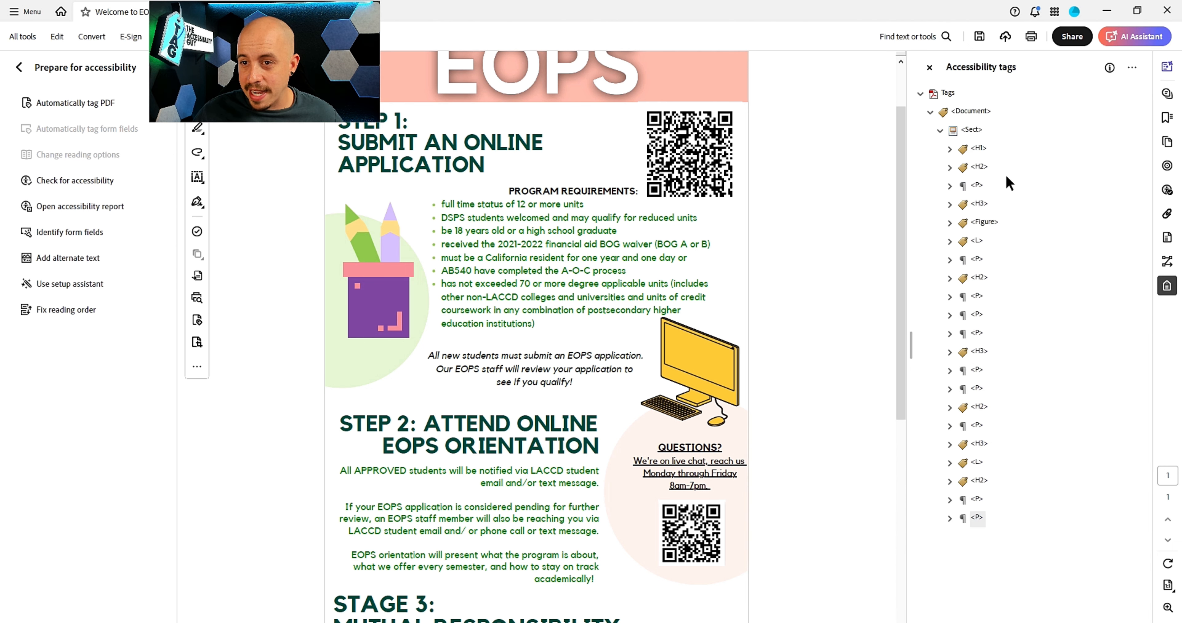
click(978, 205)
key(Down)
key(Down)
key(Down)
key(Down)
key(Down)
key(Down)
key(Down)
key(Down)
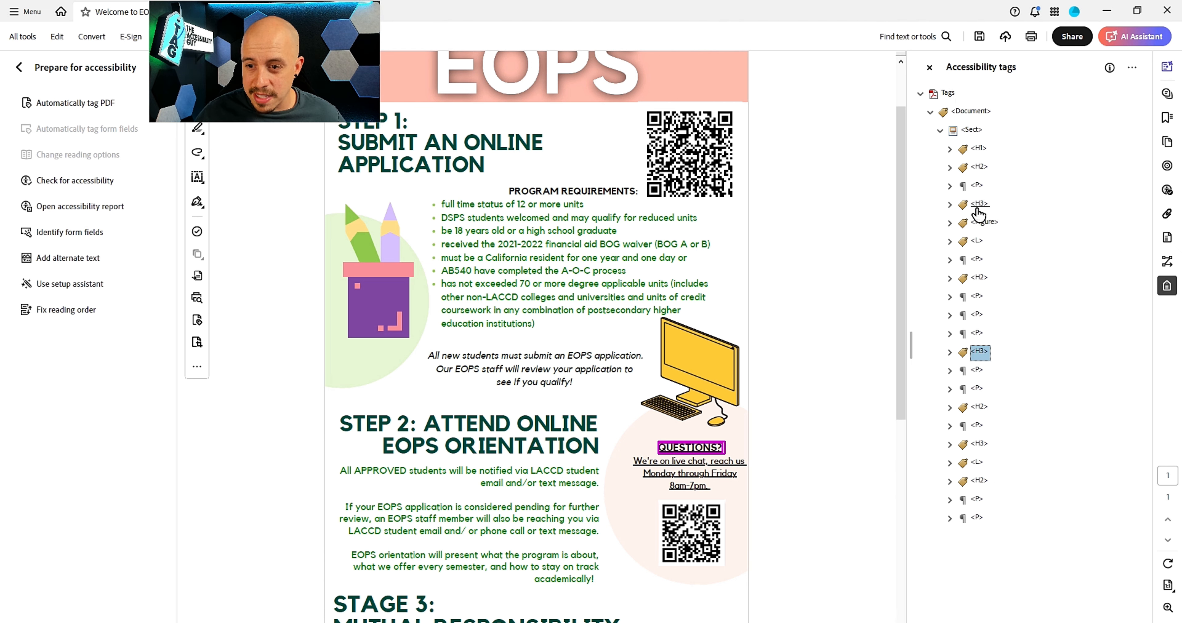
Step: Expand the live chat paragraph's Reference and Span tags and delete the remaining link after "8am-7pm"
key(Down)
key(Down)
key(Down)
key(Down)
key(Down)
key(Down)
key(Down)
key(Down)
key(Down)
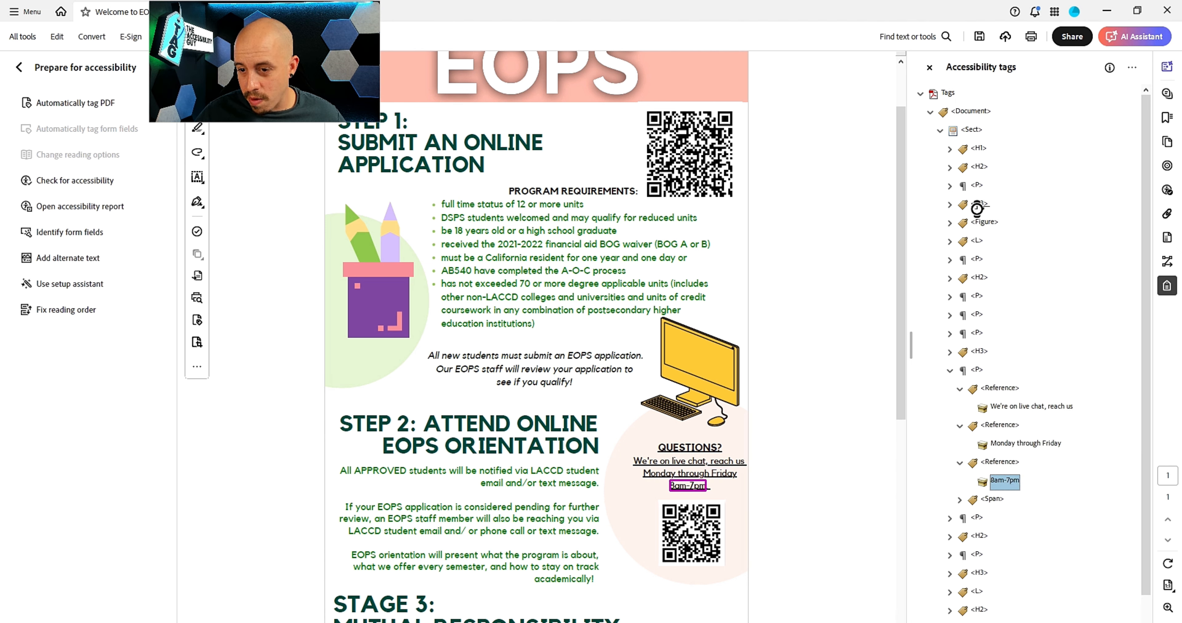
key(Right)
key(Down)
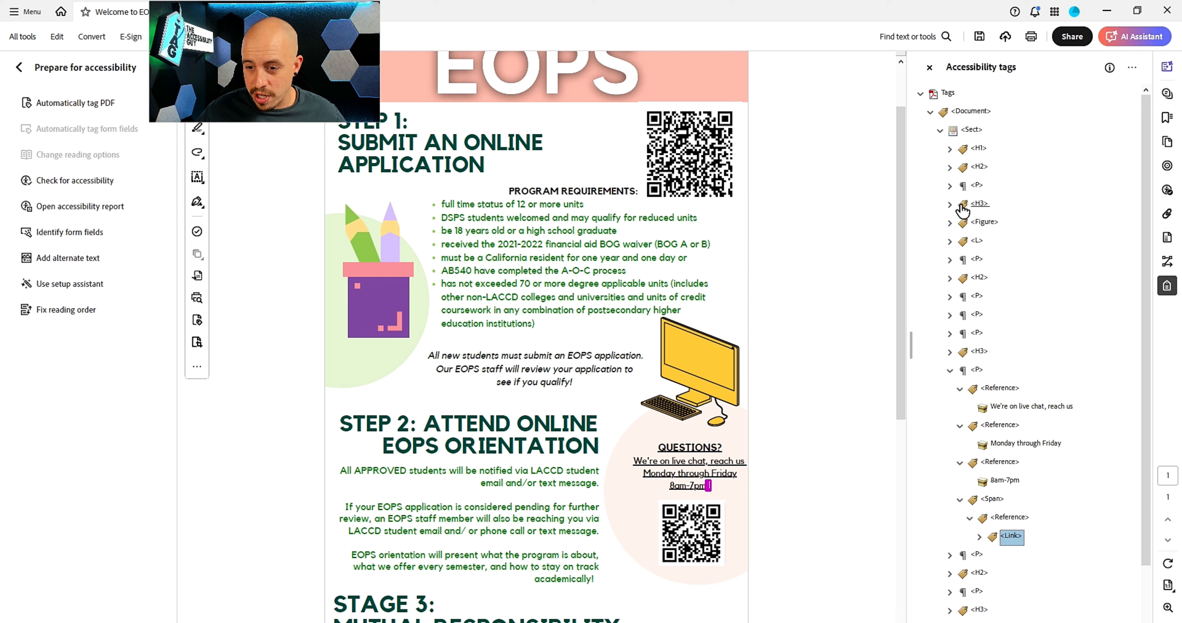
key(Right)
key(Down)
key(Down)
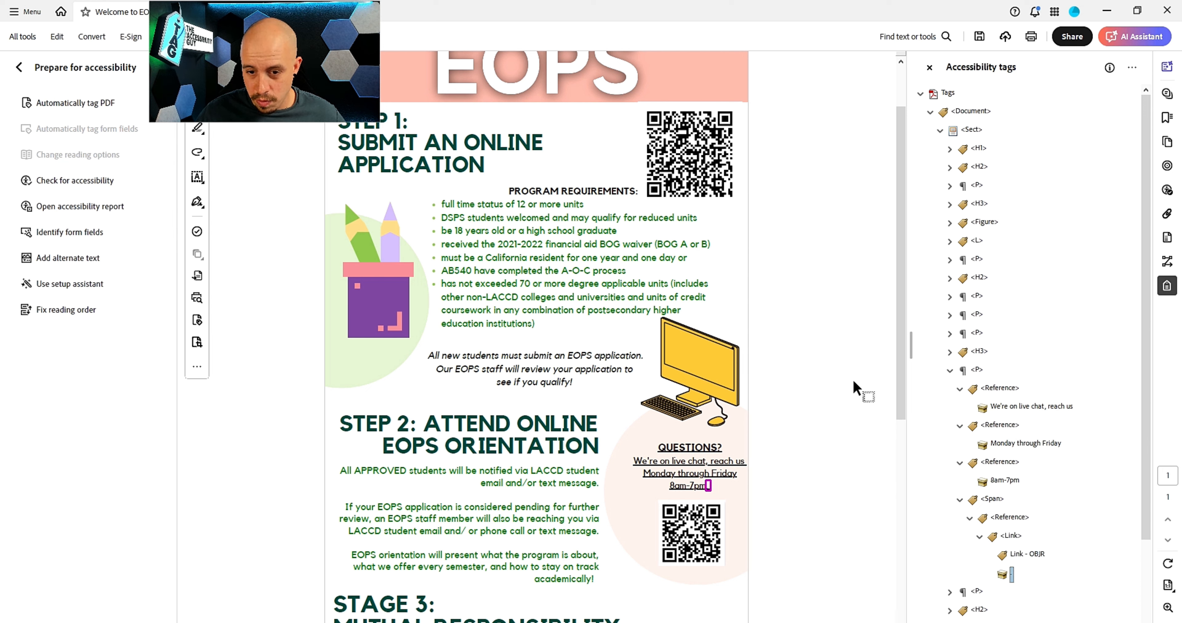
right_click(708, 488)
click(738, 569)
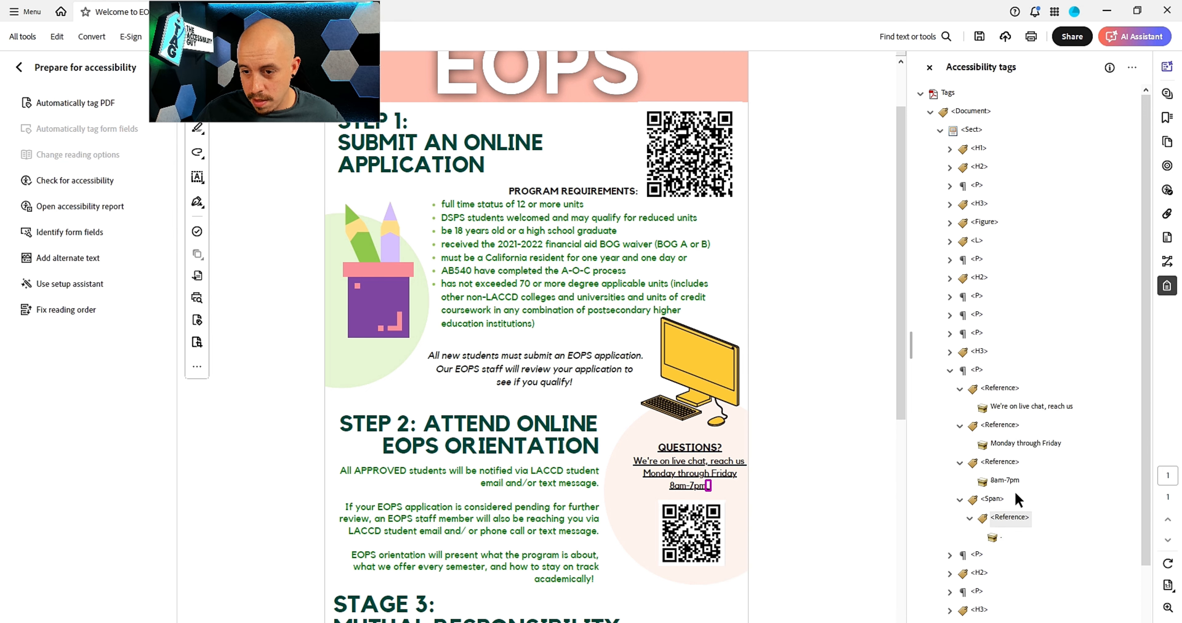
Step: Move the paragraph's four text content items out of their Reference tags to sit directly under the live chat P tag
click(997, 540)
ctrl+click(1007, 480)
ctrl+click(1024, 444)
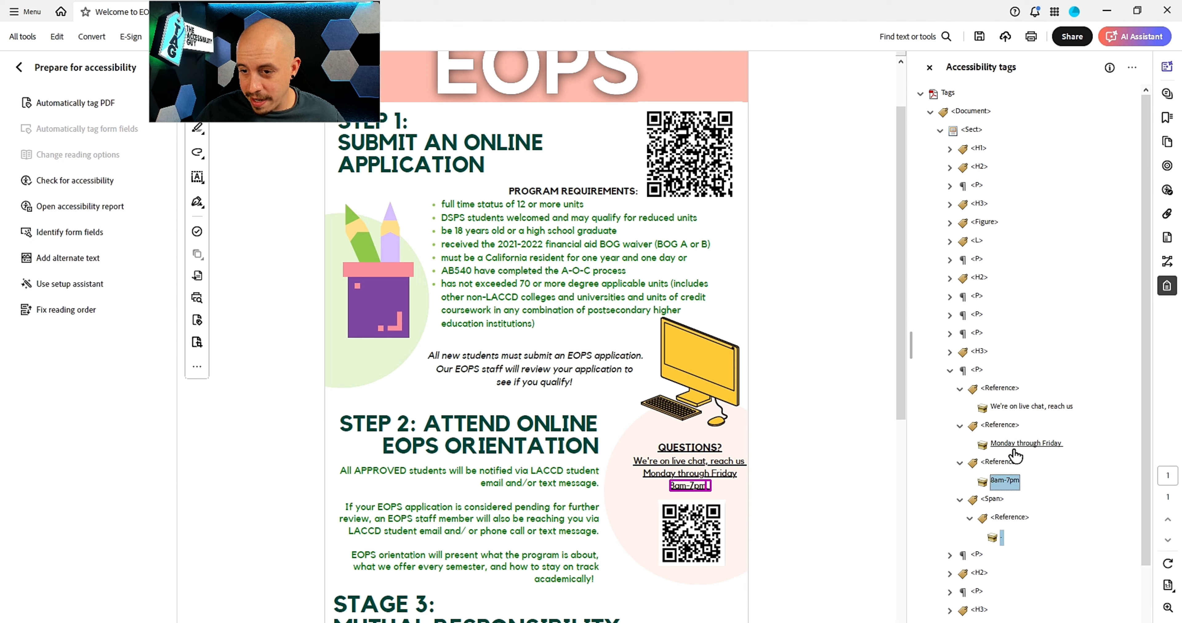
ctrl+click(1024, 407)
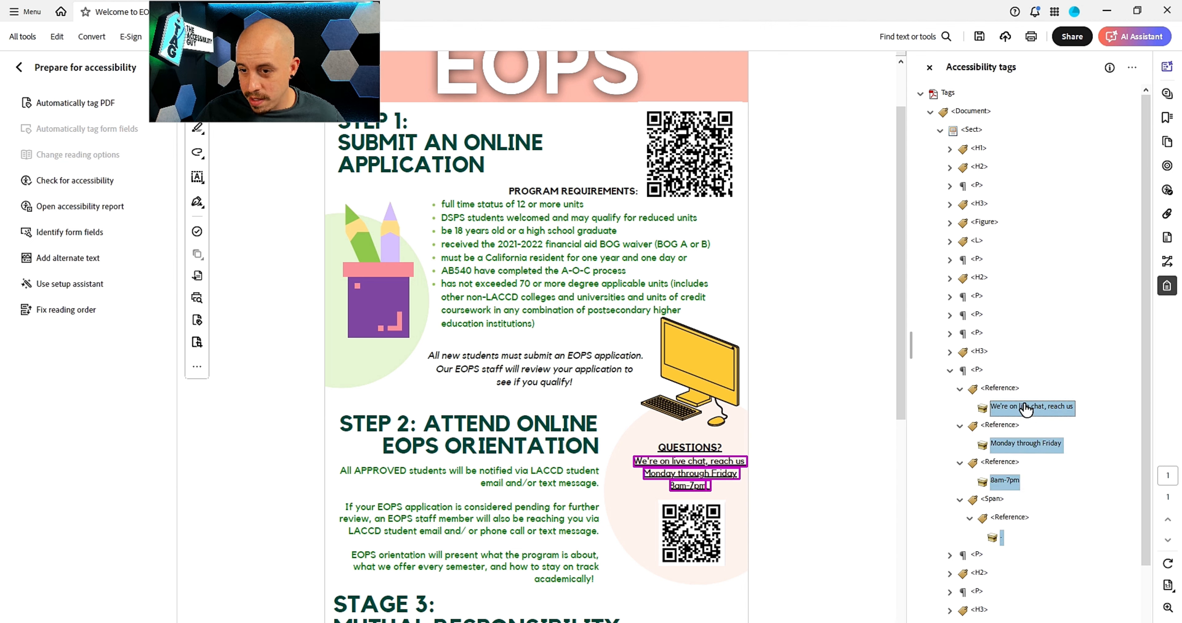
click(979, 372)
right_click(979, 373)
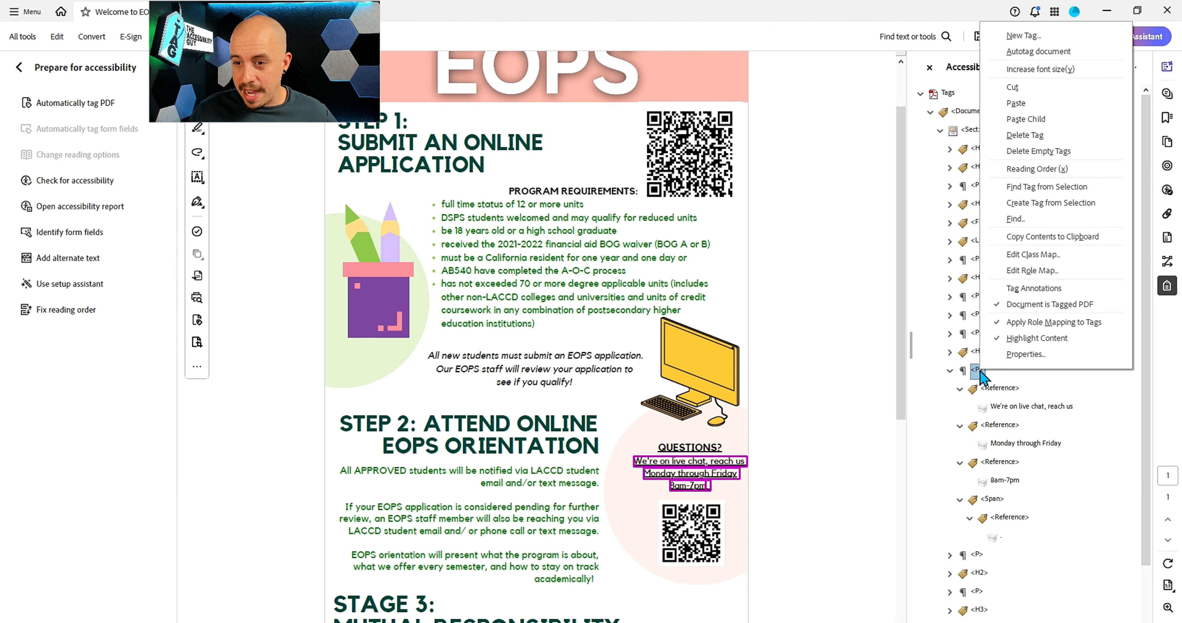
click(1027, 119)
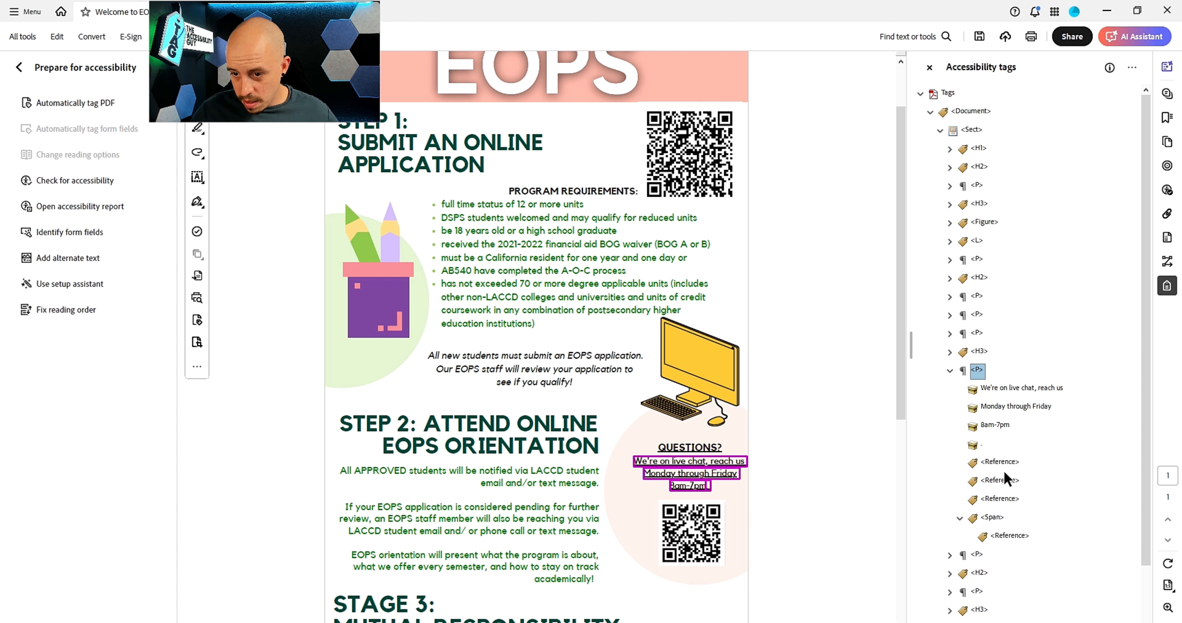
Step: Delete the emptied Reference and Span tags from the live chat paragraph
click(1001, 464)
key(Delete)
key(Delete)
key(Delete)
key(Delete)
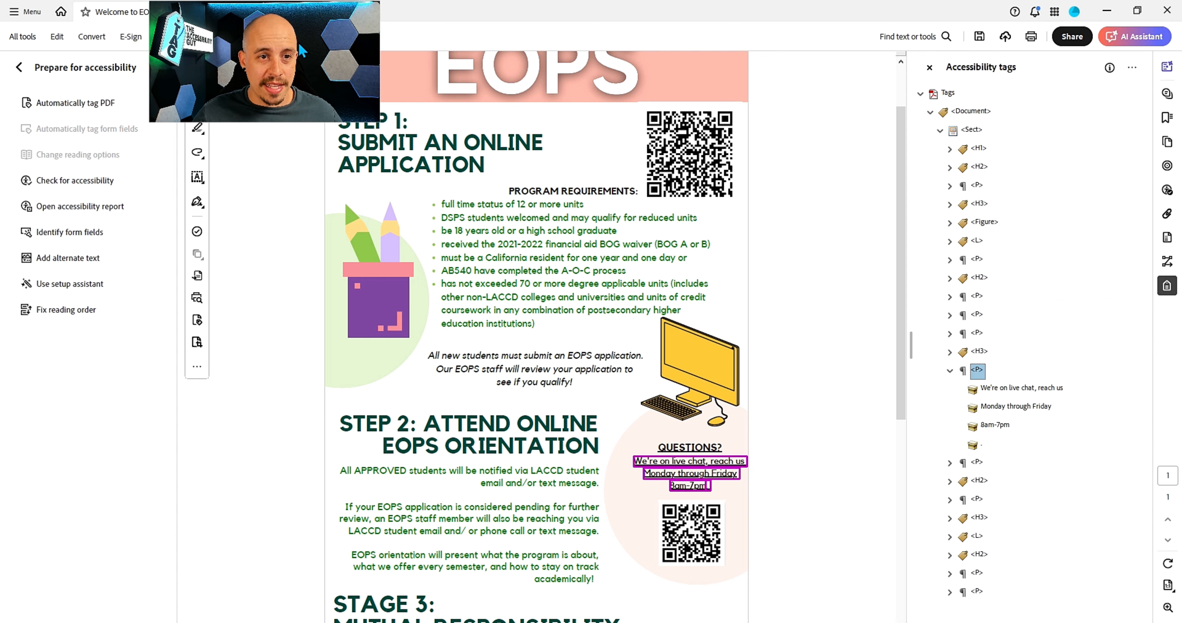
Step: Rerun the accessibility check on all pages with all checking options enabled
drag(281, 51, 497, 54)
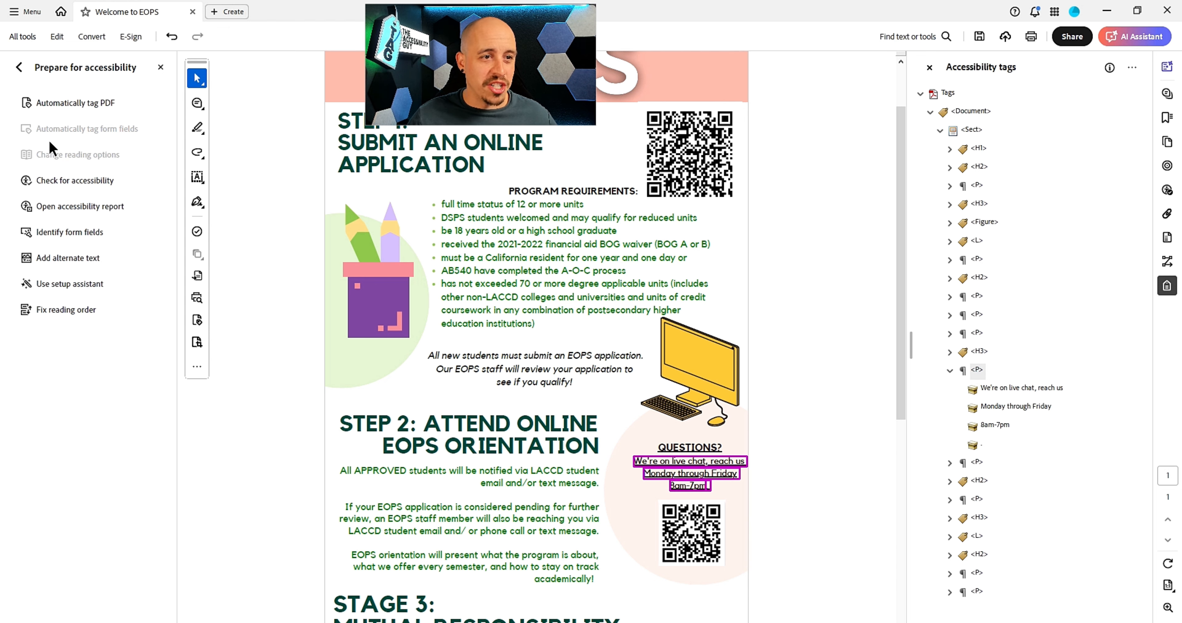
click(110, 182)
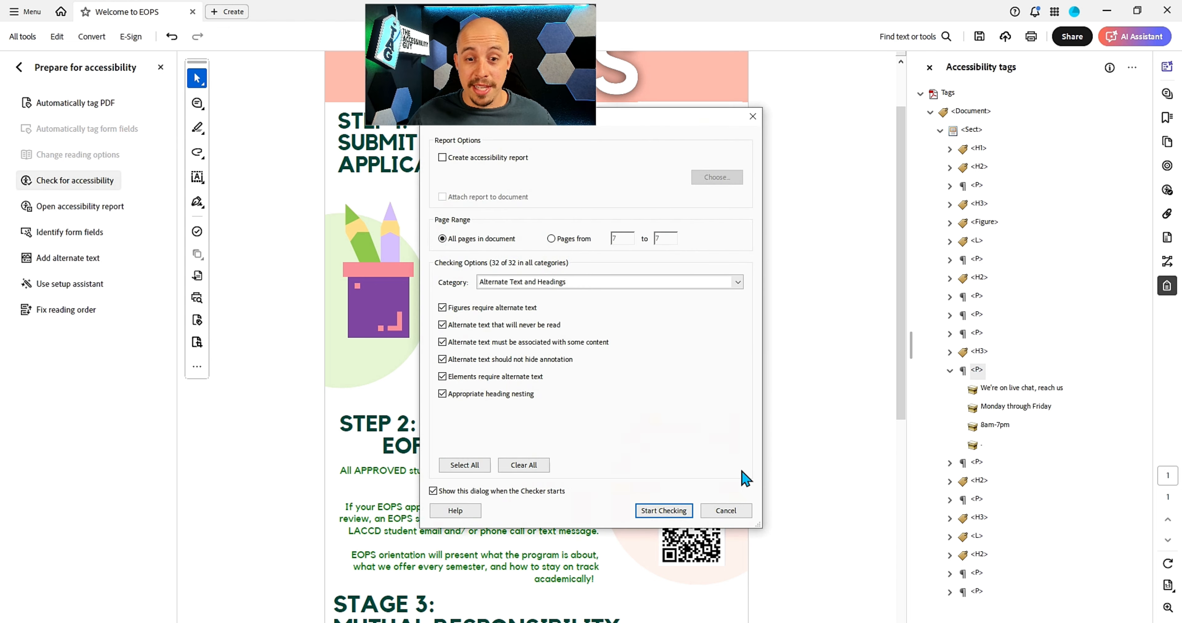
click(684, 512)
Step: Expand the failed figures alternate text item and review which page elements the listed figures refer to
click(920, 485)
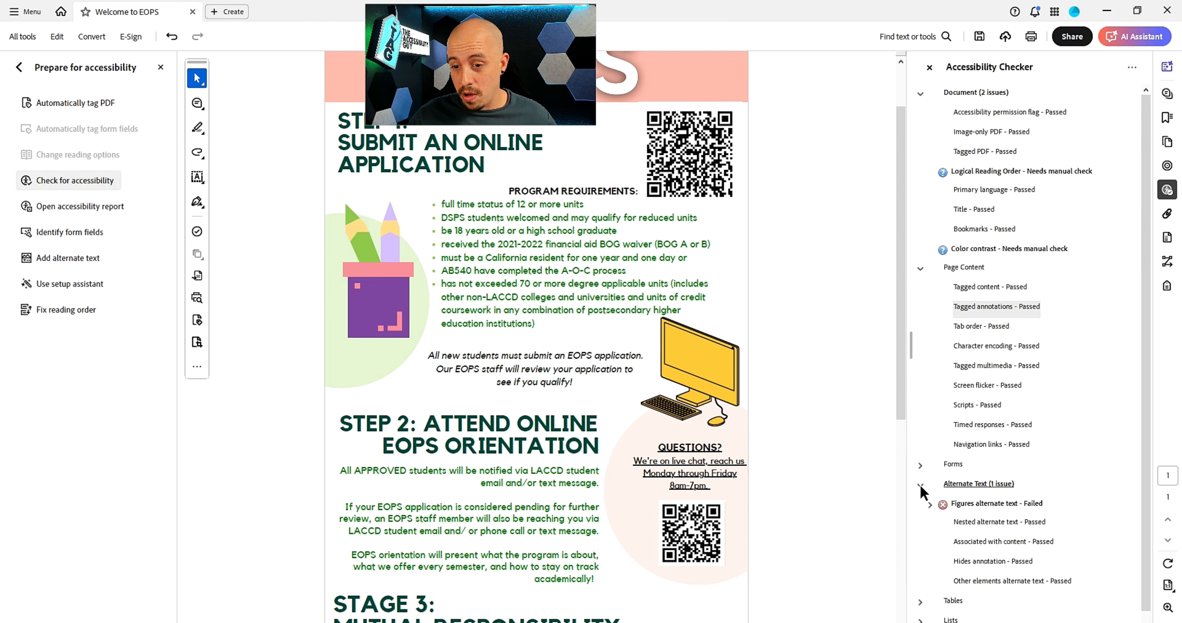
click(929, 505)
click(980, 371)
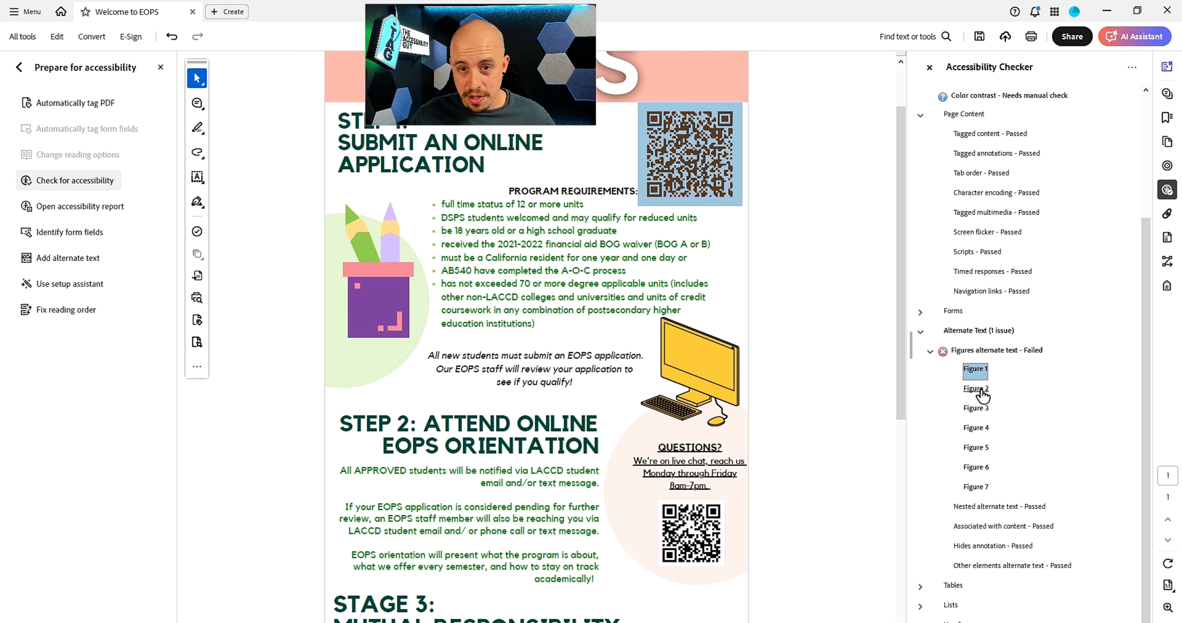
click(979, 390)
key(Down)
key(Down)
key(Down)
key(Up)
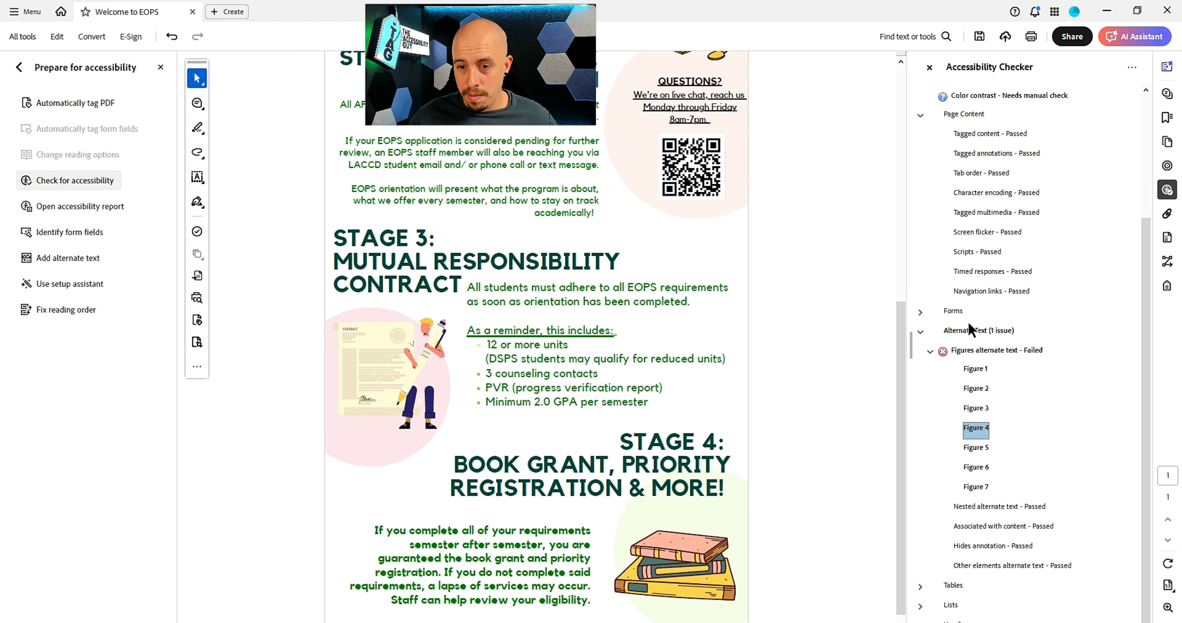
Step: Show Figure 4 in the tag tree and expand the Stage 3 list items' Lbl tags down to the last bullet's Figure tag
right_click(975, 437)
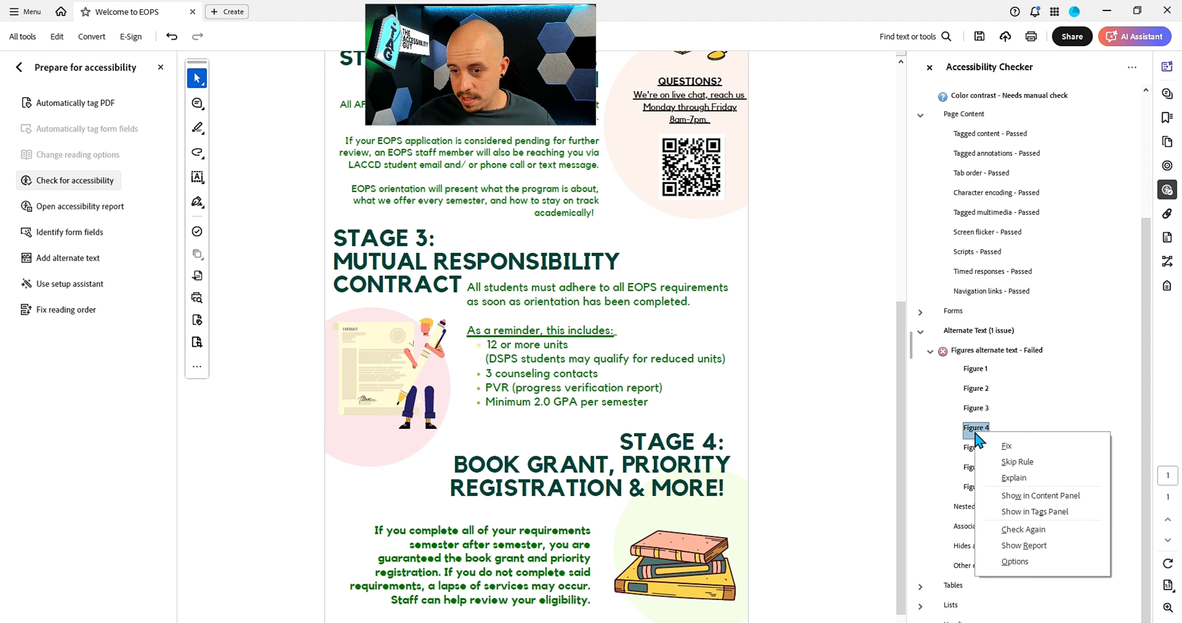
click(1043, 512)
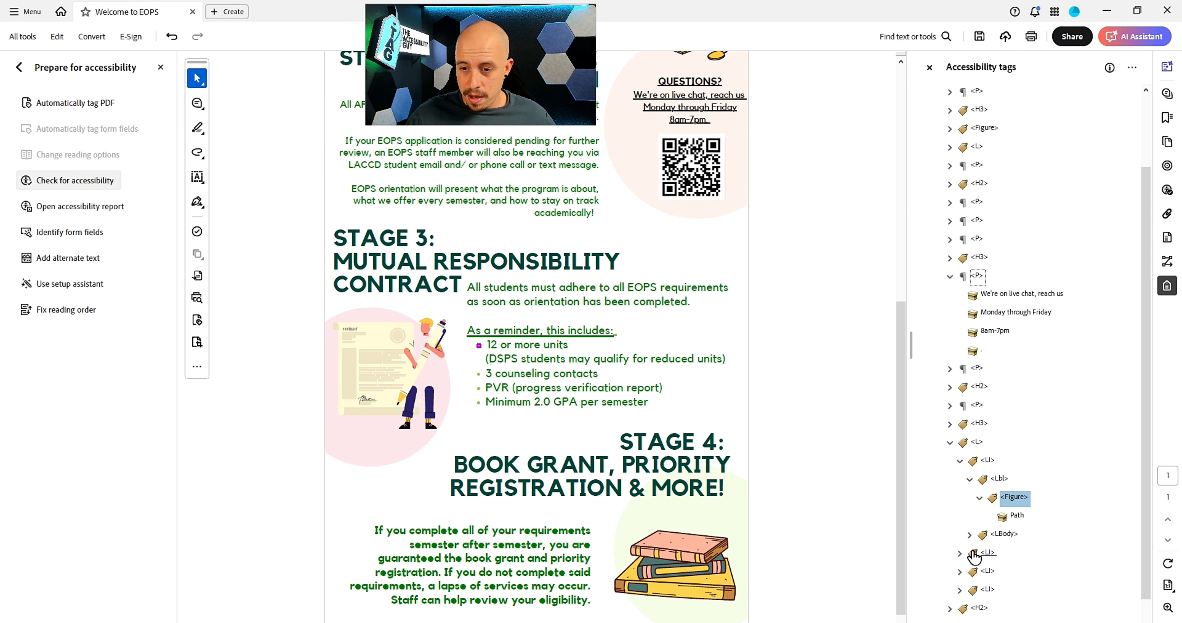
click(958, 553)
scroll(958, 554, down, 1)
click(968, 517)
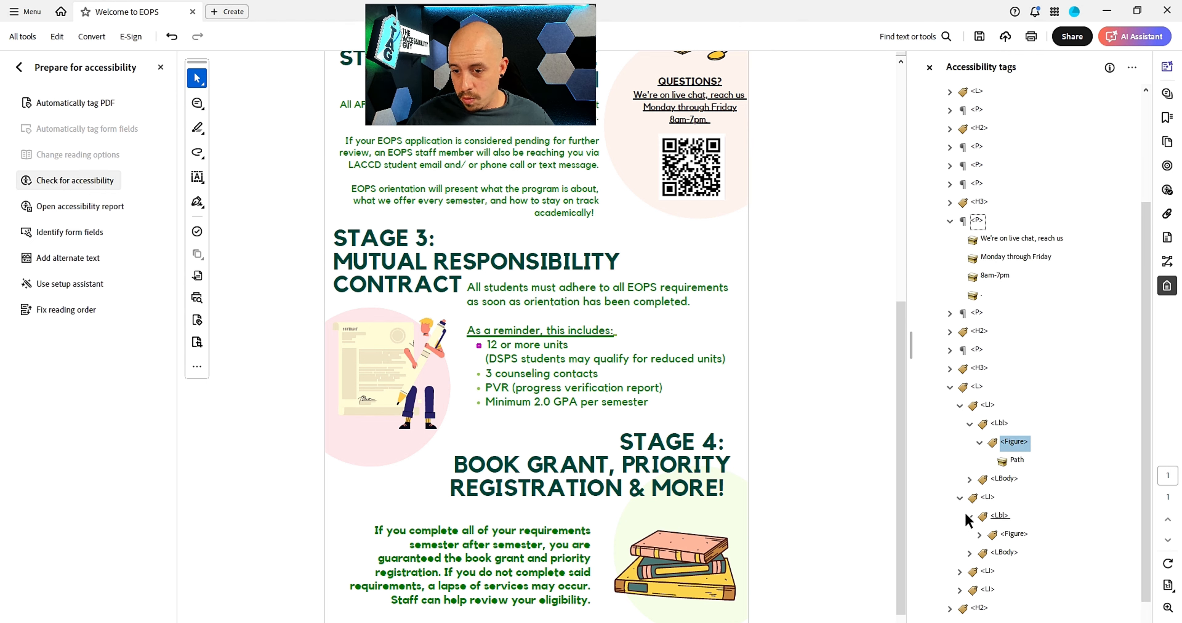
scroll(975, 524, down, 1)
click(958, 551)
click(968, 571)
scroll(967, 569, down, 1)
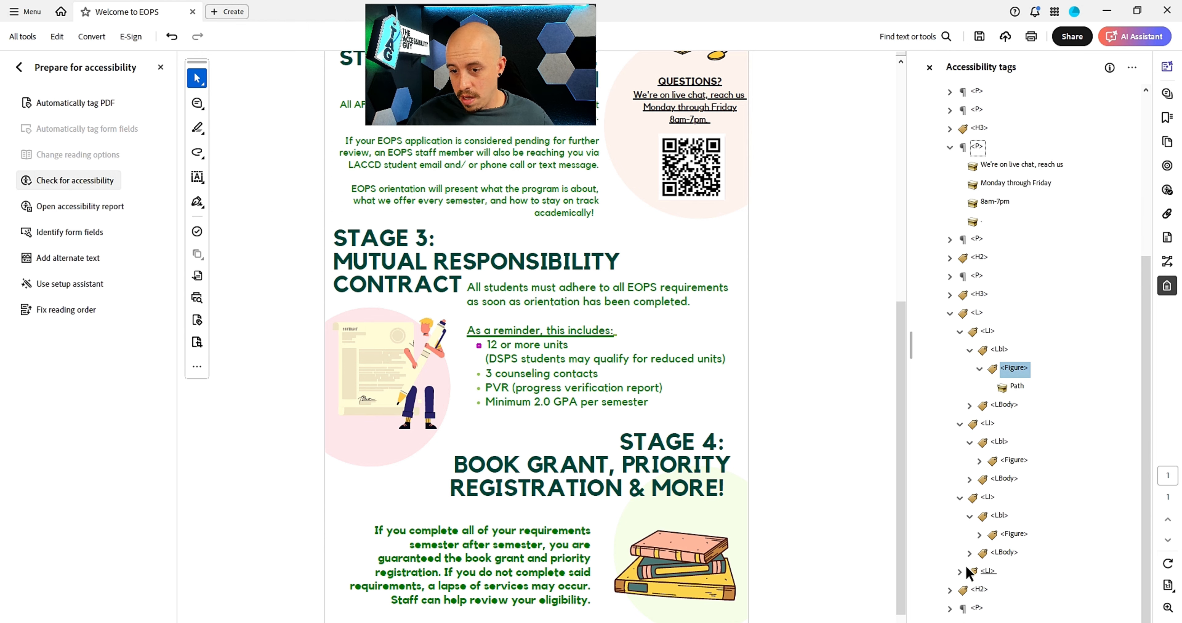
click(959, 572)
click(968, 590)
scroll(968, 588, down, 1)
click(1011, 553)
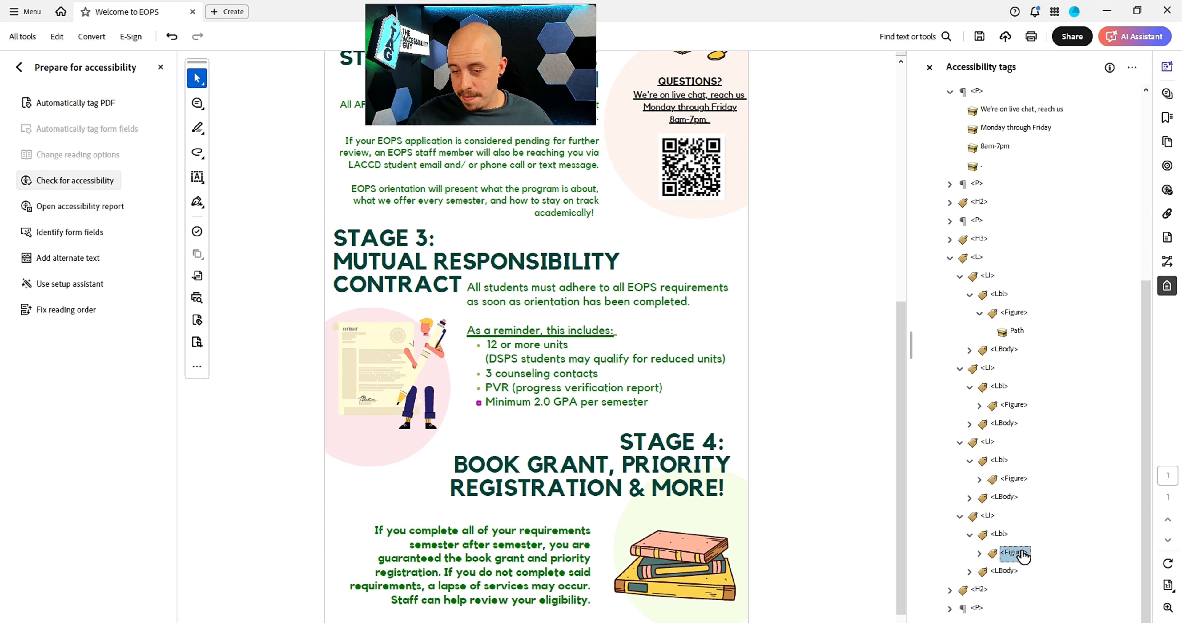
Step: Set the actual text of the Figure tag for the "Minimum 2.0 GPA per semester" bullet to "Bullet"
right_click(1041, 553)
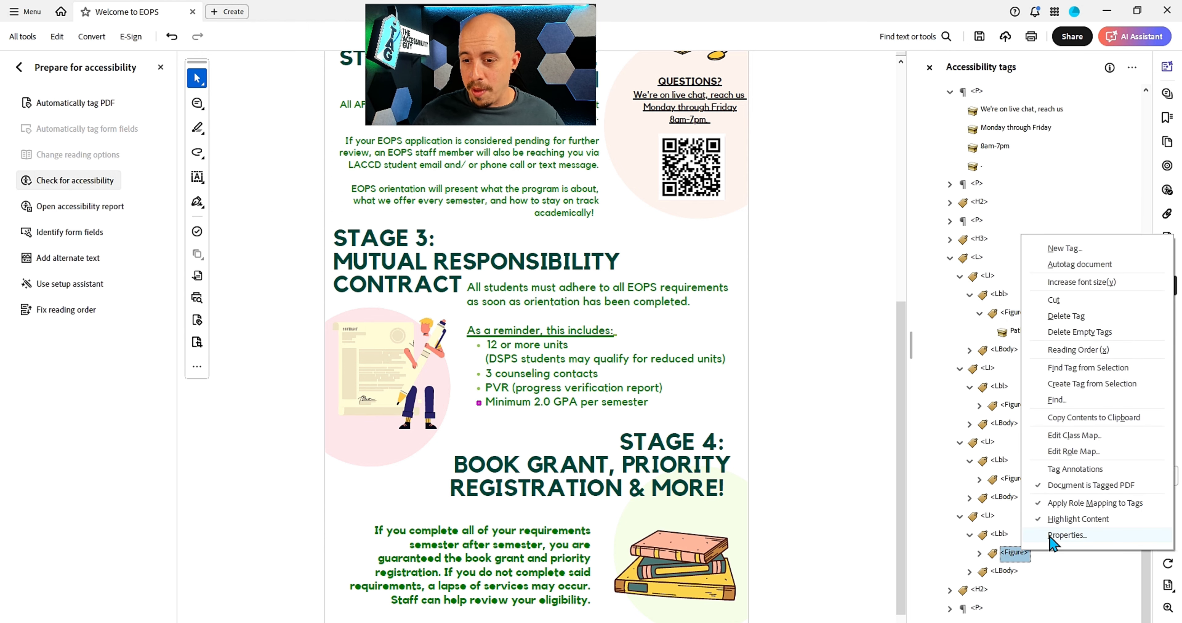
click(1065, 534)
click(452, 252)
text(B)
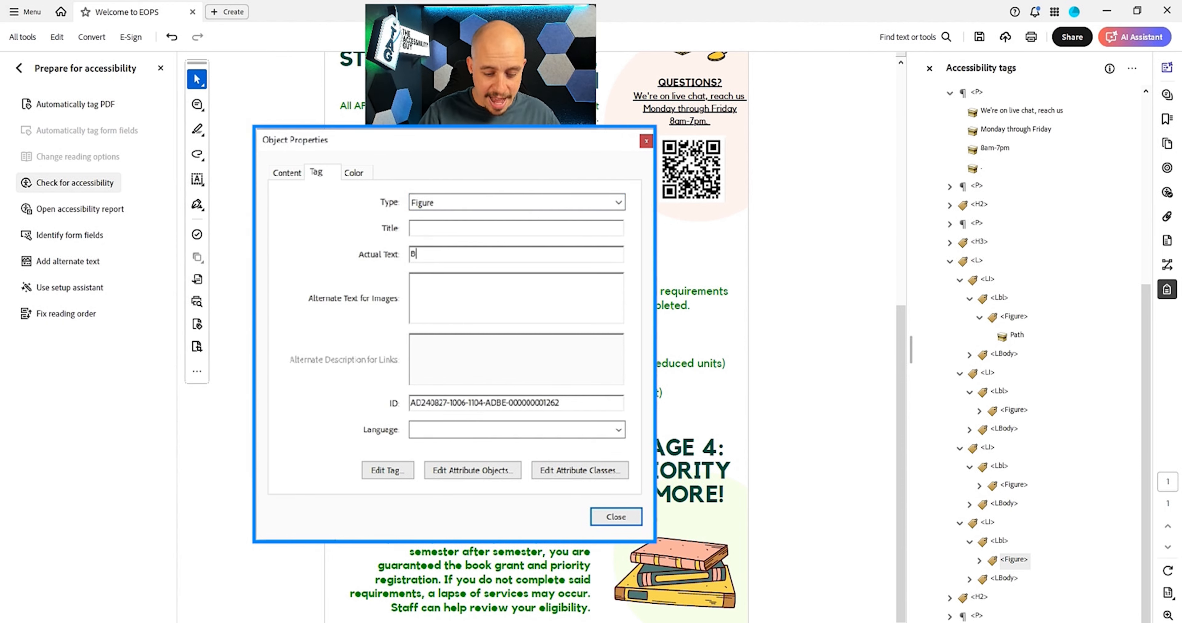
text(ullete)
key(BackSpace)
key(ctrl+a)
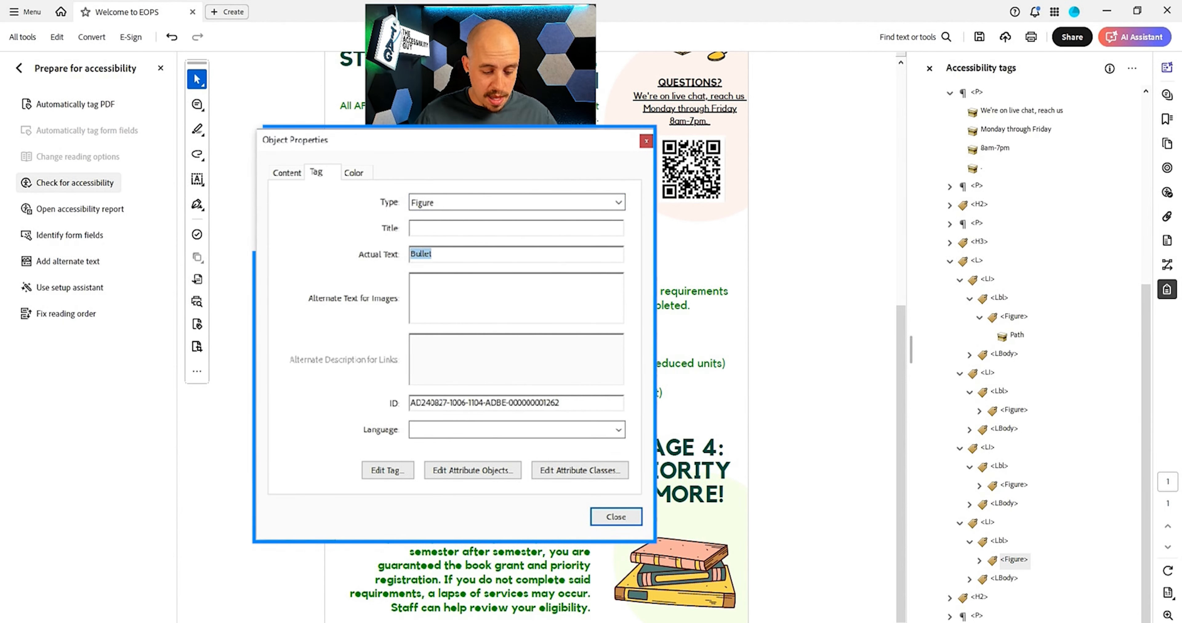
click(615, 517)
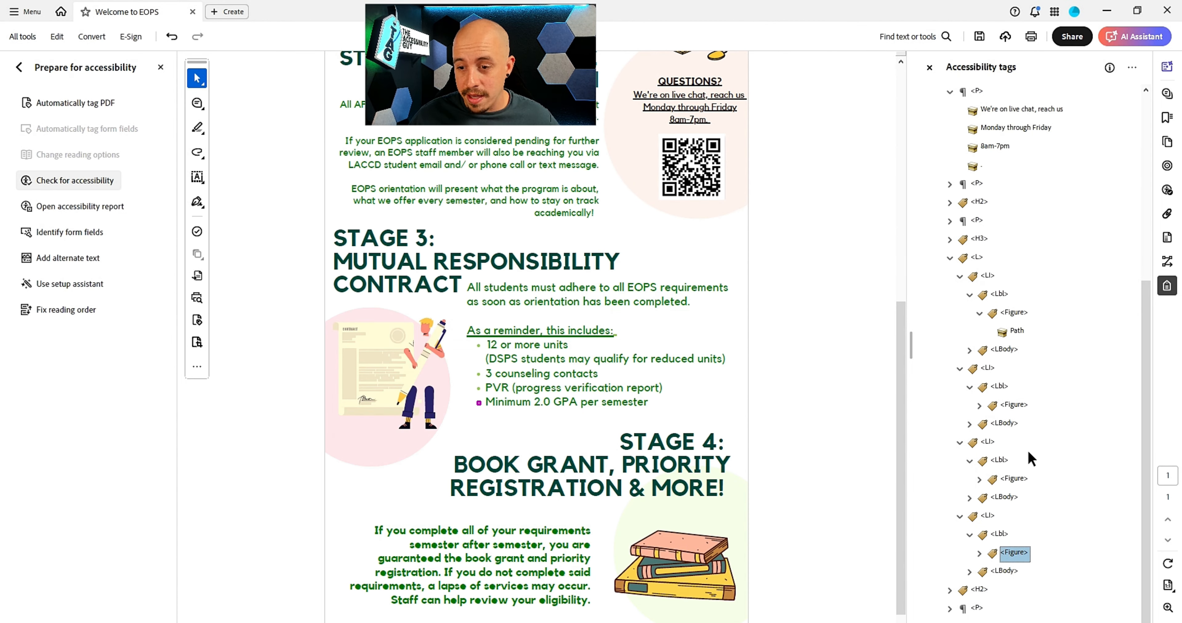
Step: Set the actual text to "Bullet" on the Figure tags of the other three Stage 3 list bullets
right_click(1012, 481)
click(1037, 468)
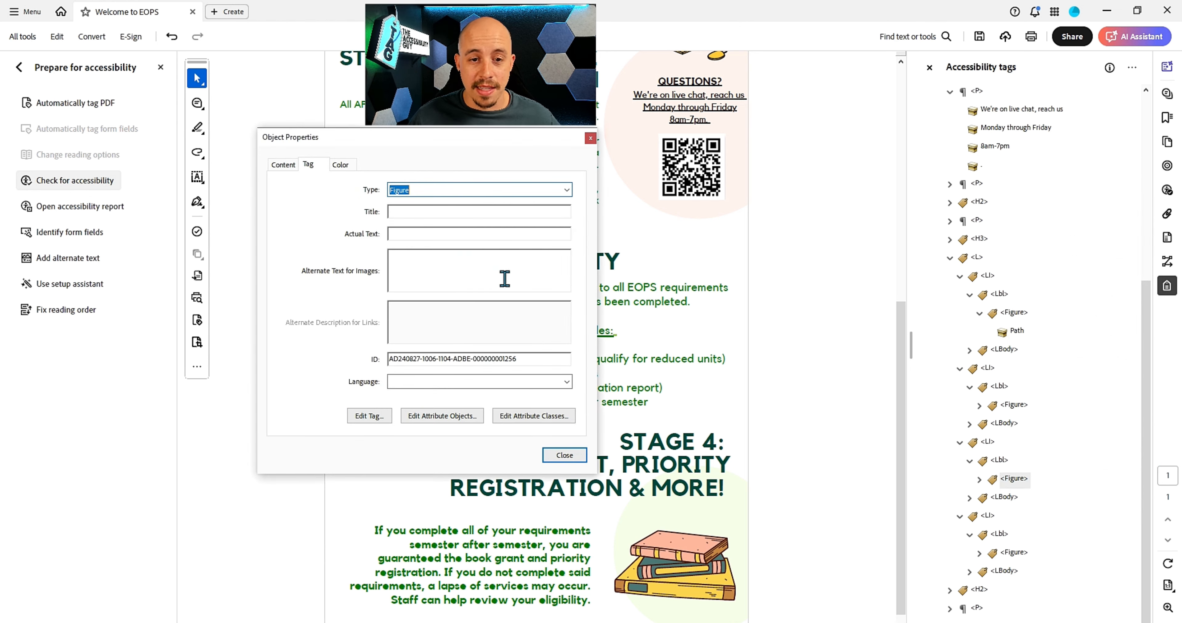
click(564, 455)
click(1012, 405)
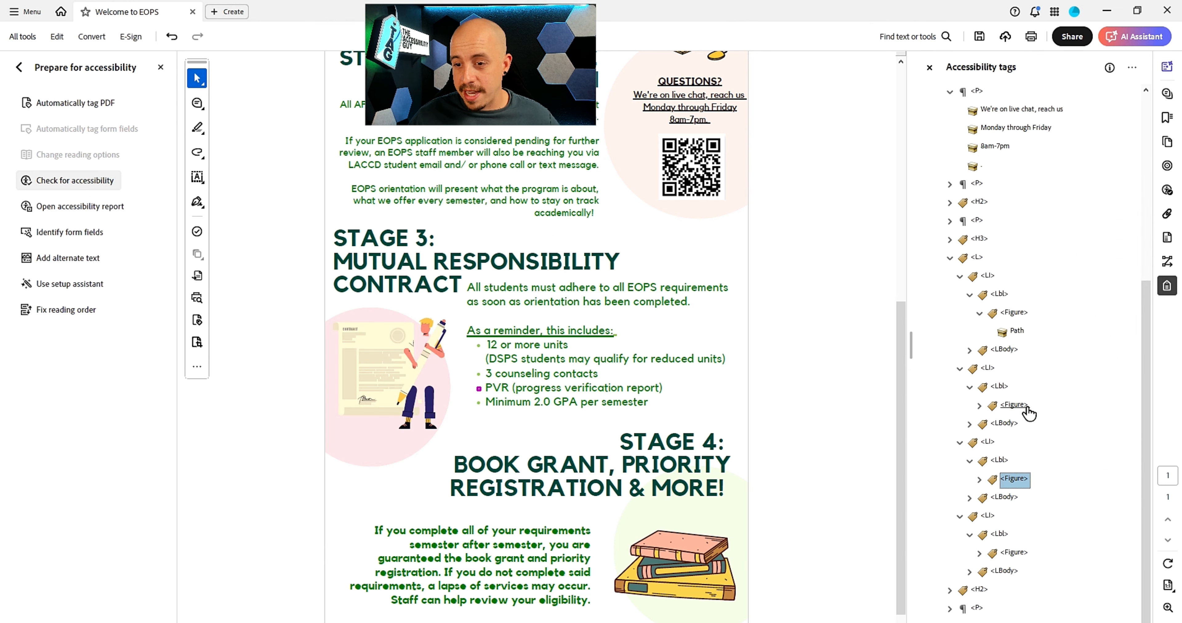
right_click(1022, 408)
click(1055, 388)
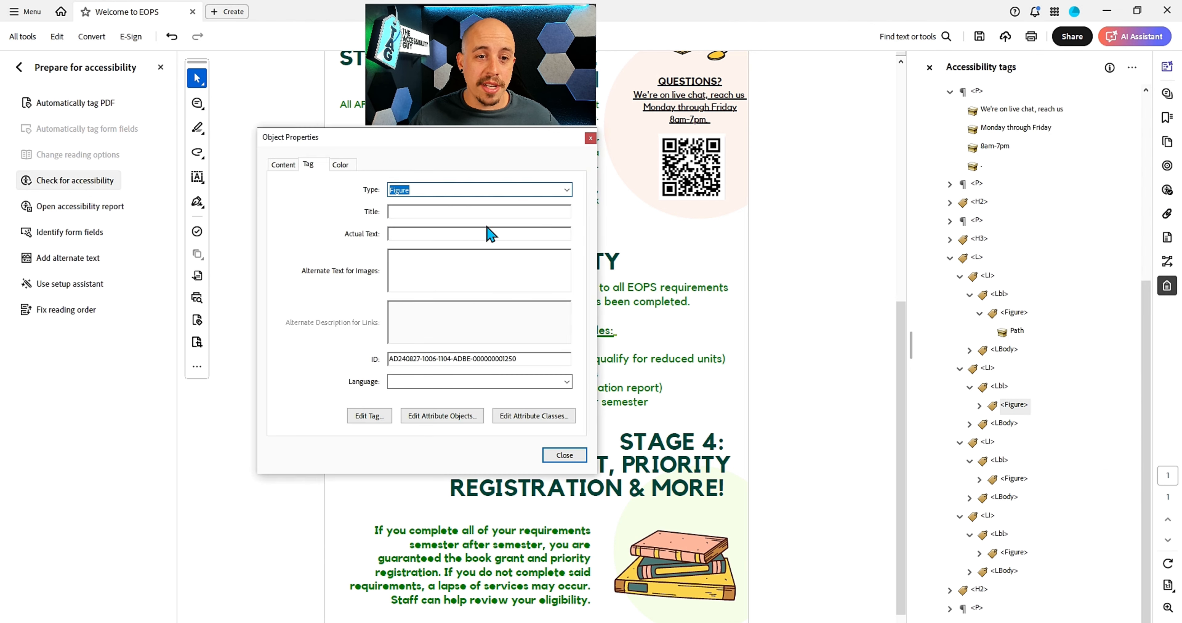
click(436, 232)
text(Bullet)
click(560, 456)
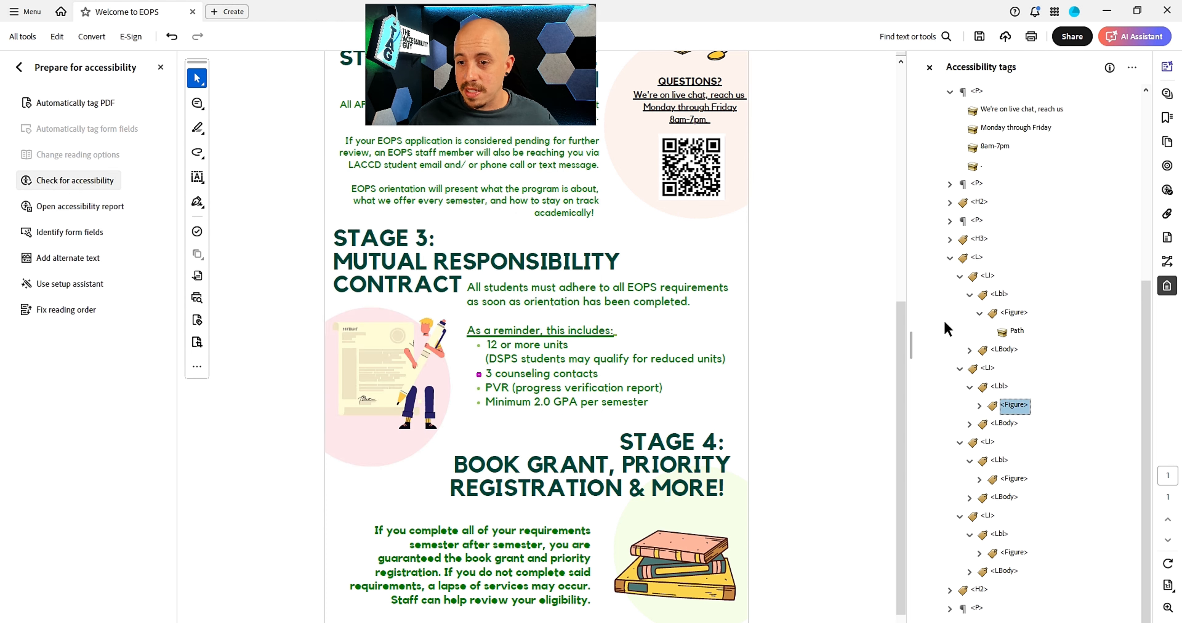
right_click(1012, 313)
click(1055, 613)
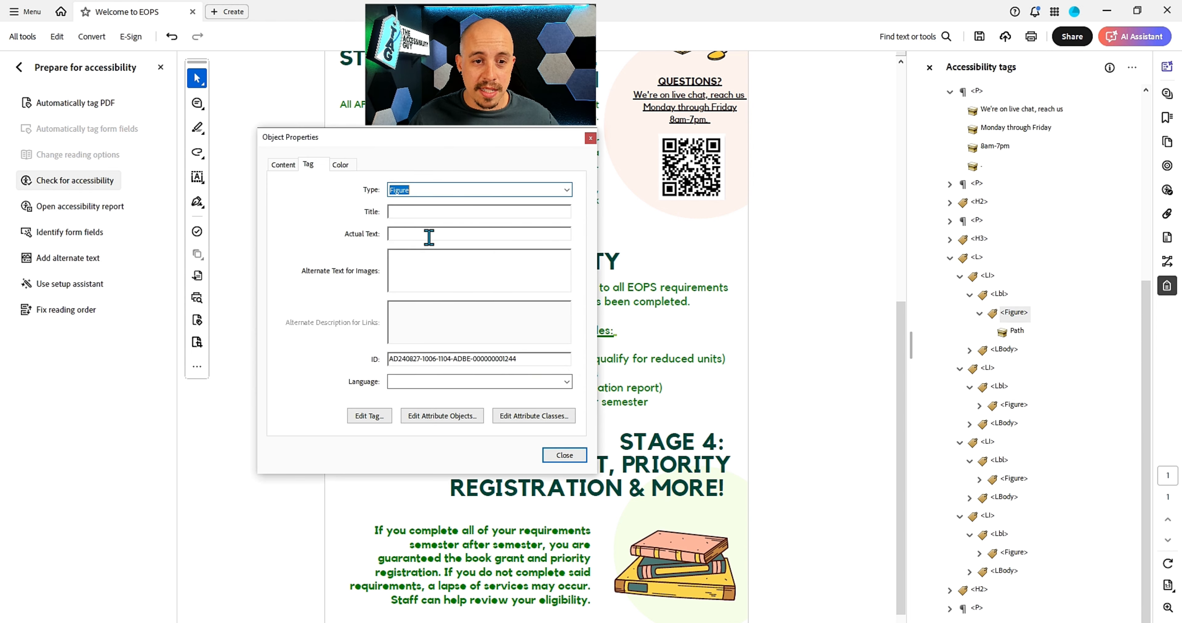
click(568, 455)
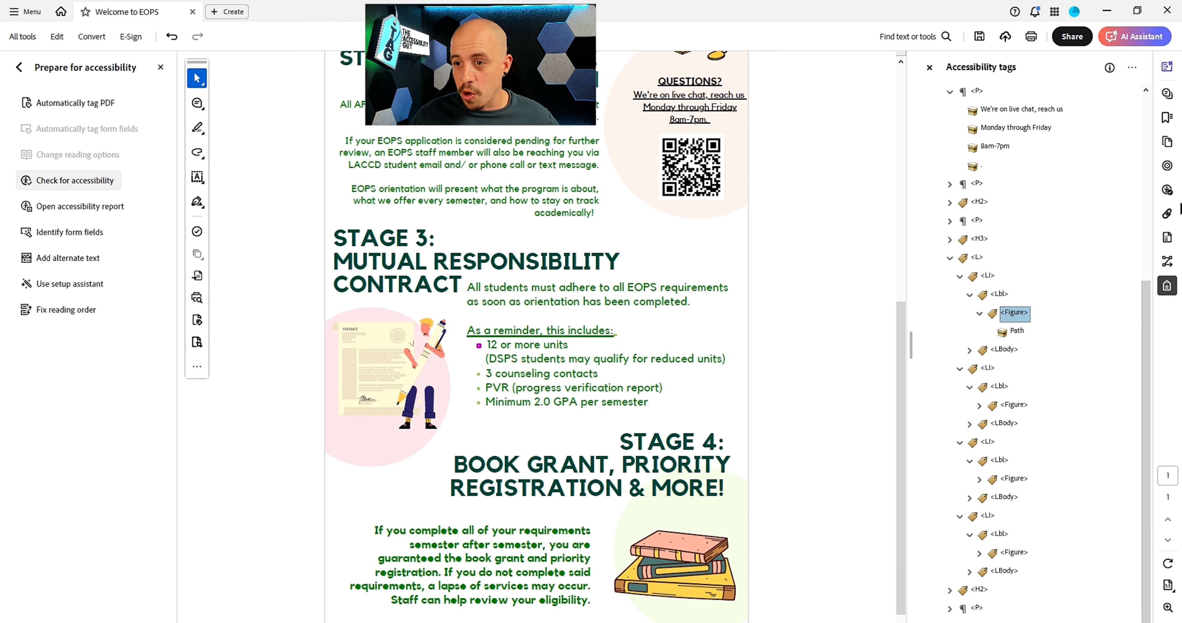
Step: Fix the failed figures by adding "QR Code" alternate text to both QR codes and describing the pencil-holder image, and save the PDF
click(1166, 190)
right_click(976, 369)
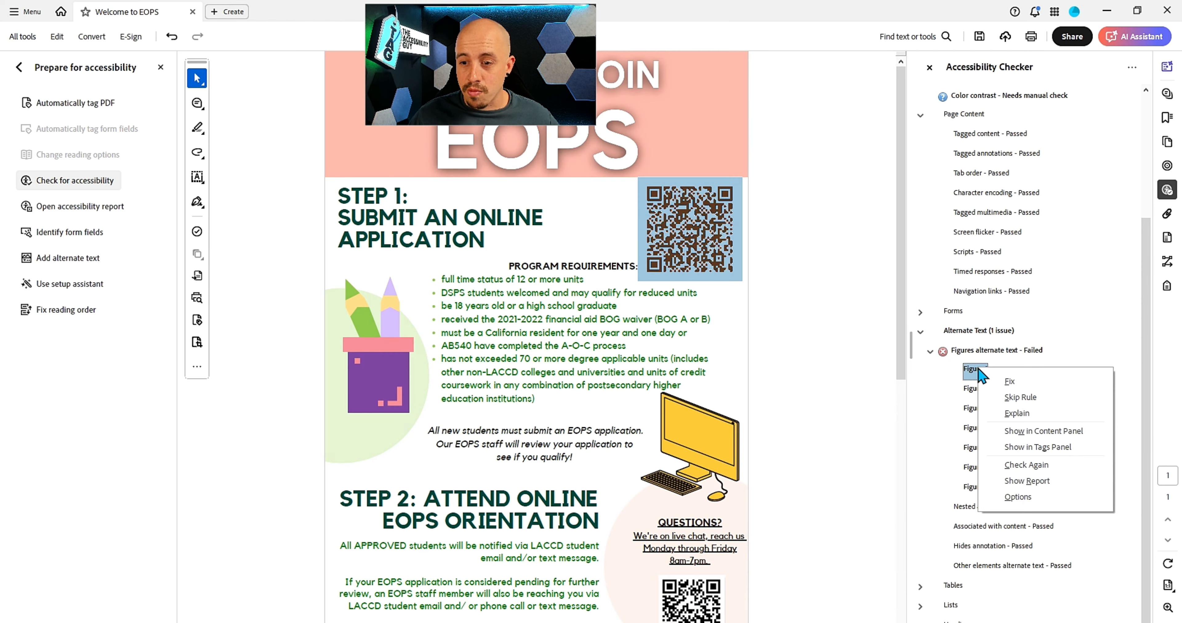
click(1010, 382)
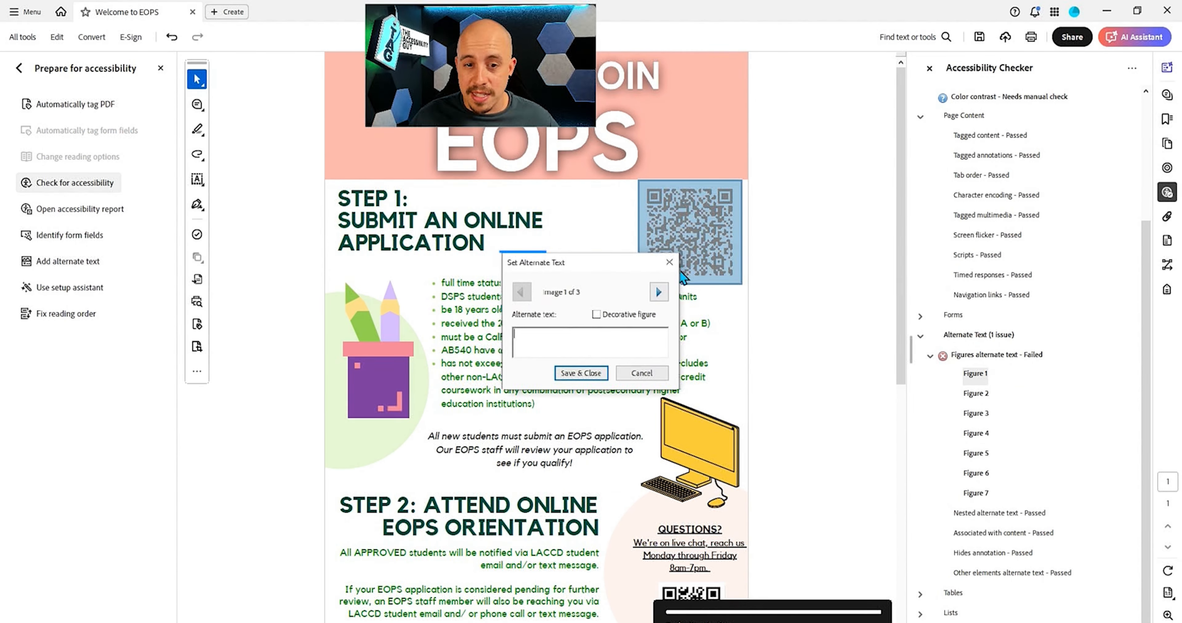
text(QR Code)
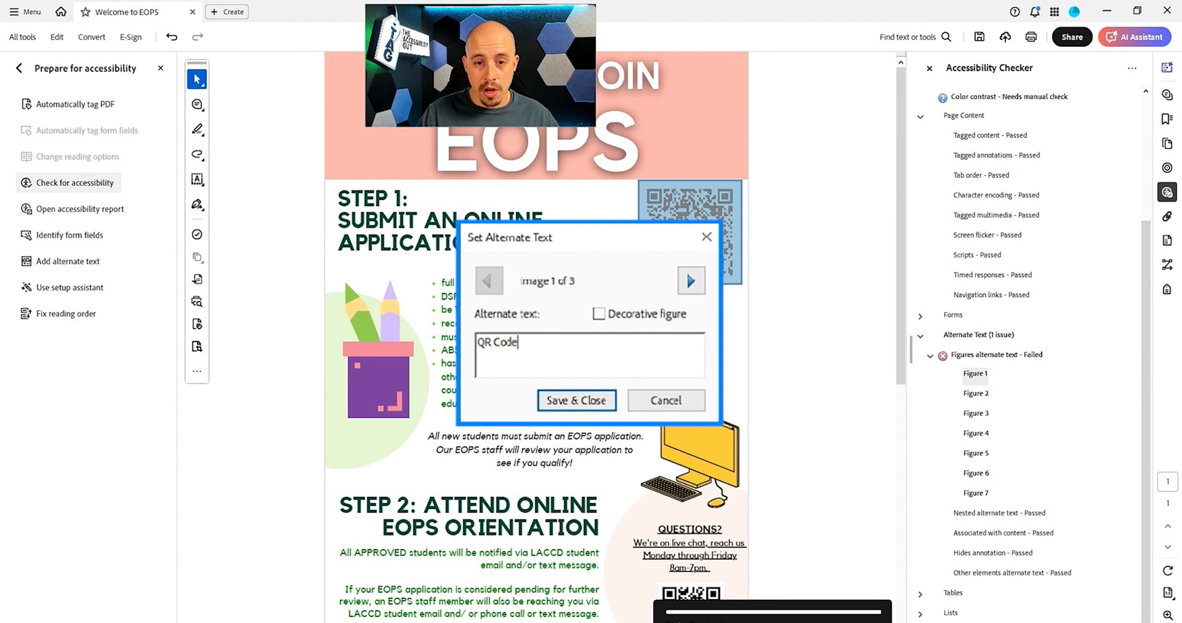
click(690, 281)
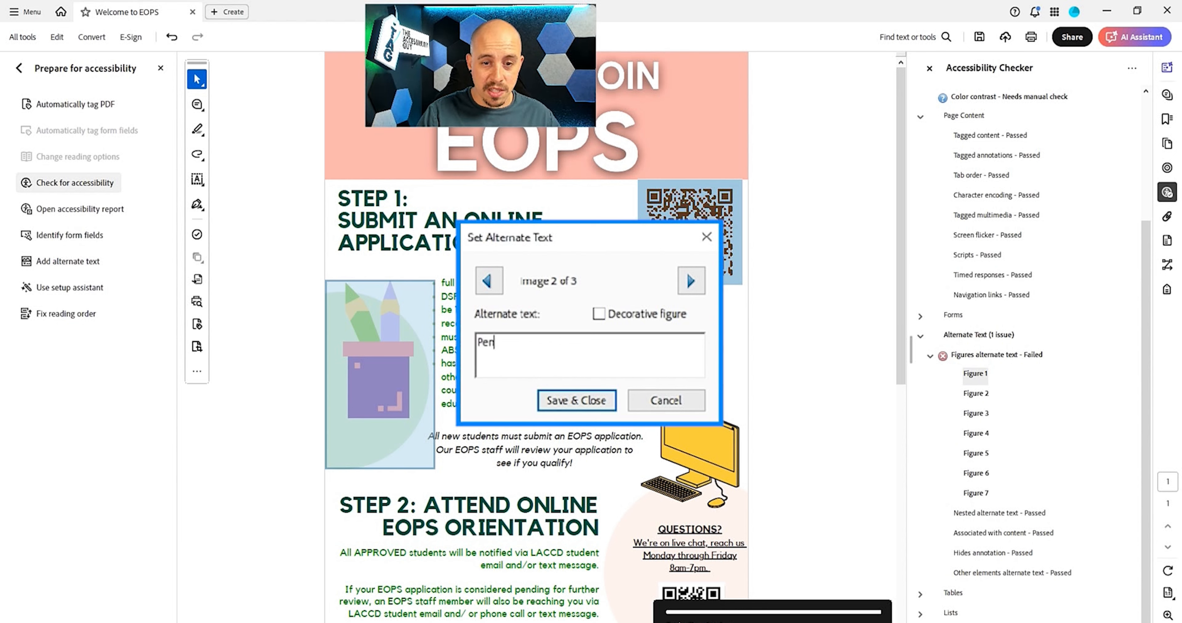
click(688, 282)
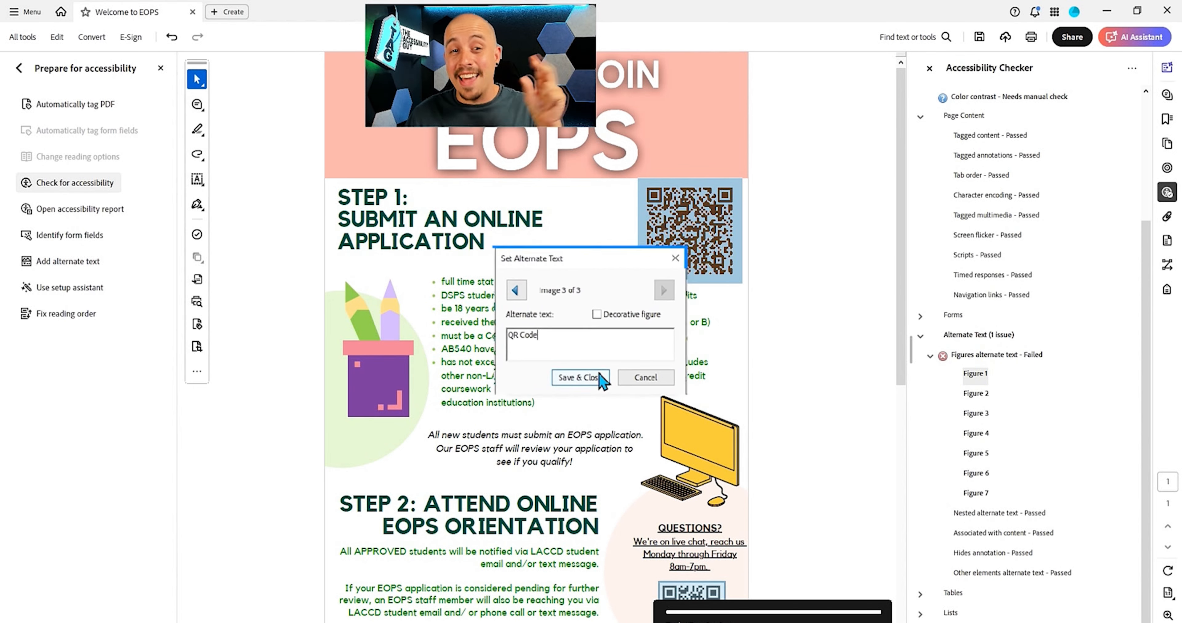
click(581, 377)
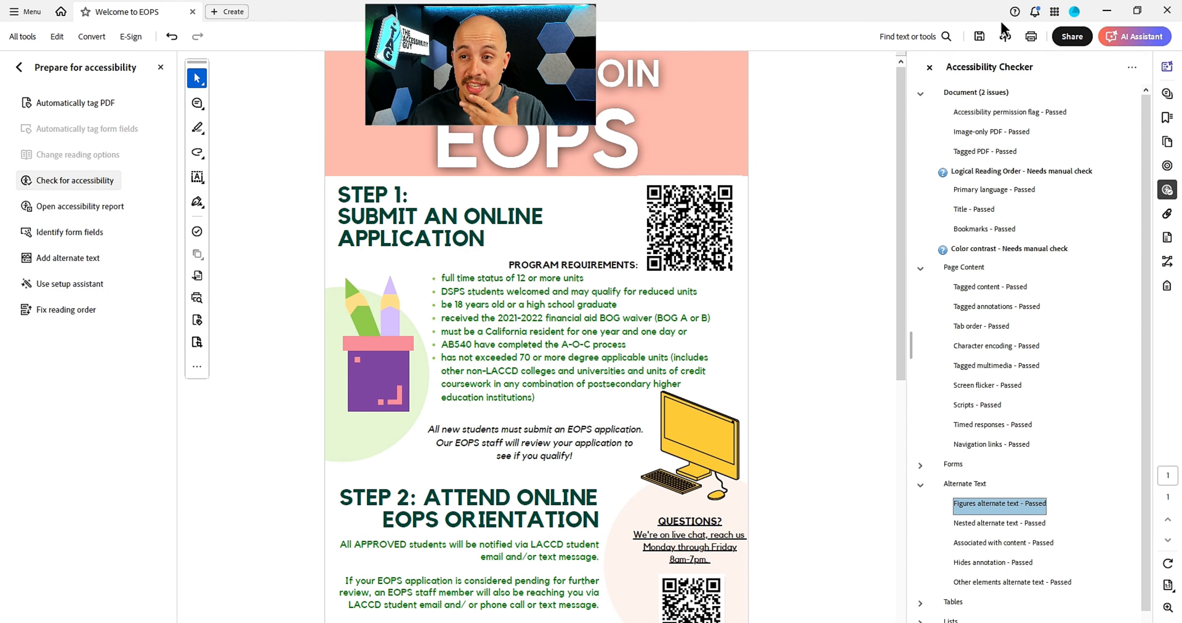
click(979, 37)
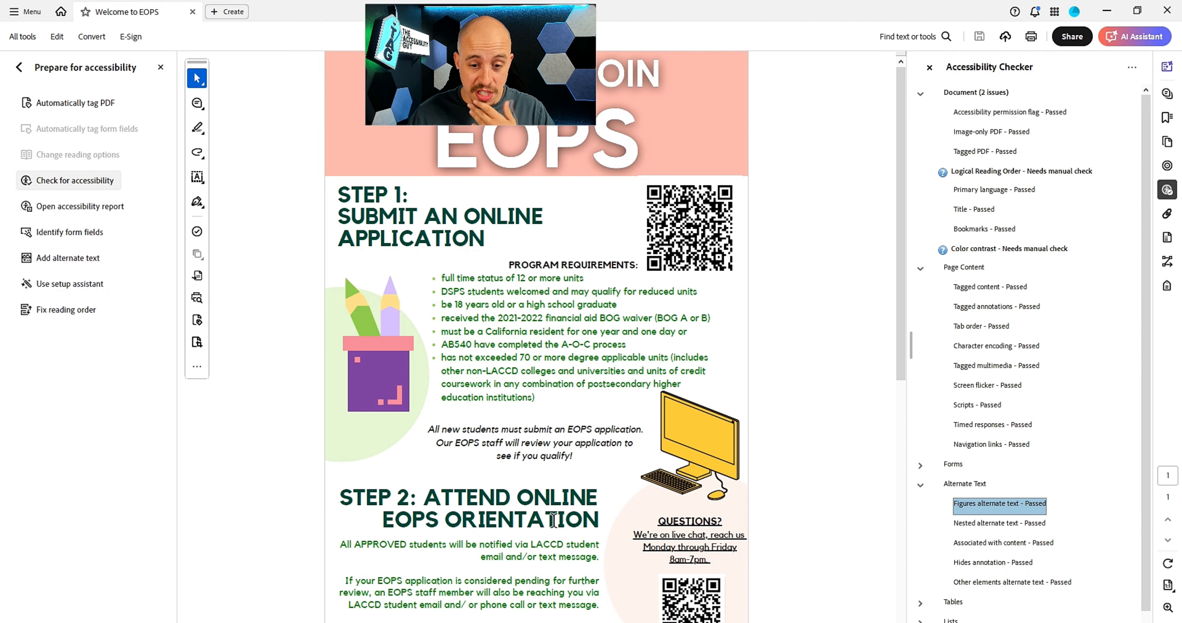
Step: Switch to PAC 2024, check the saved flyer PDF and open the detailed WCAG results
click(551, 433)
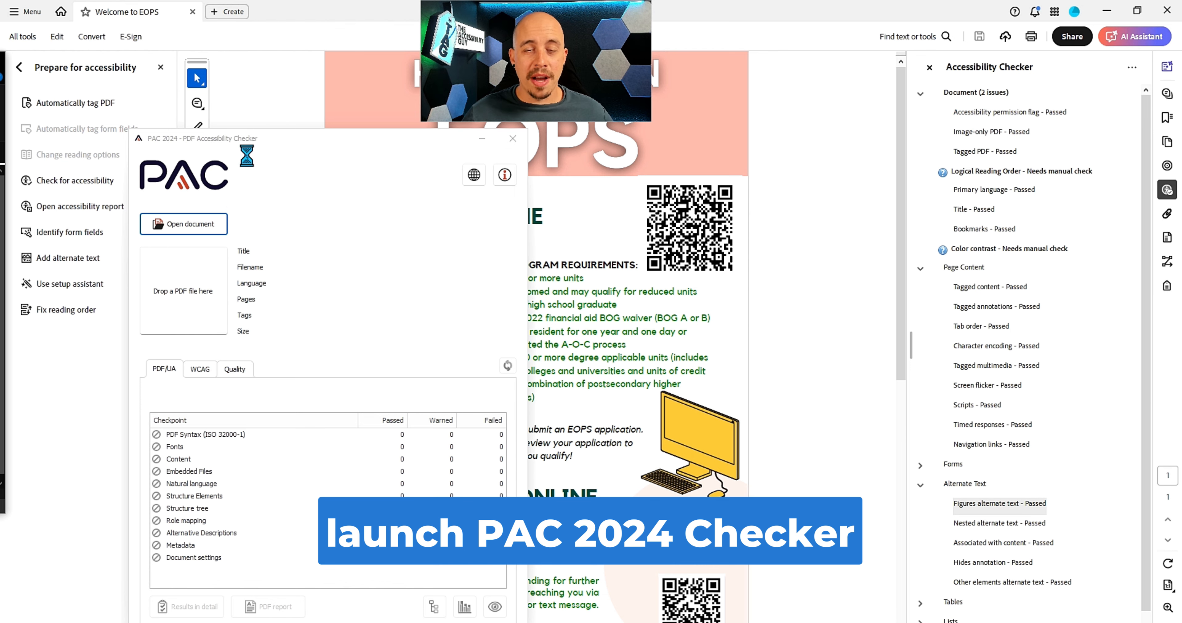
drag(299, 138, 275, 92)
click(180, 323)
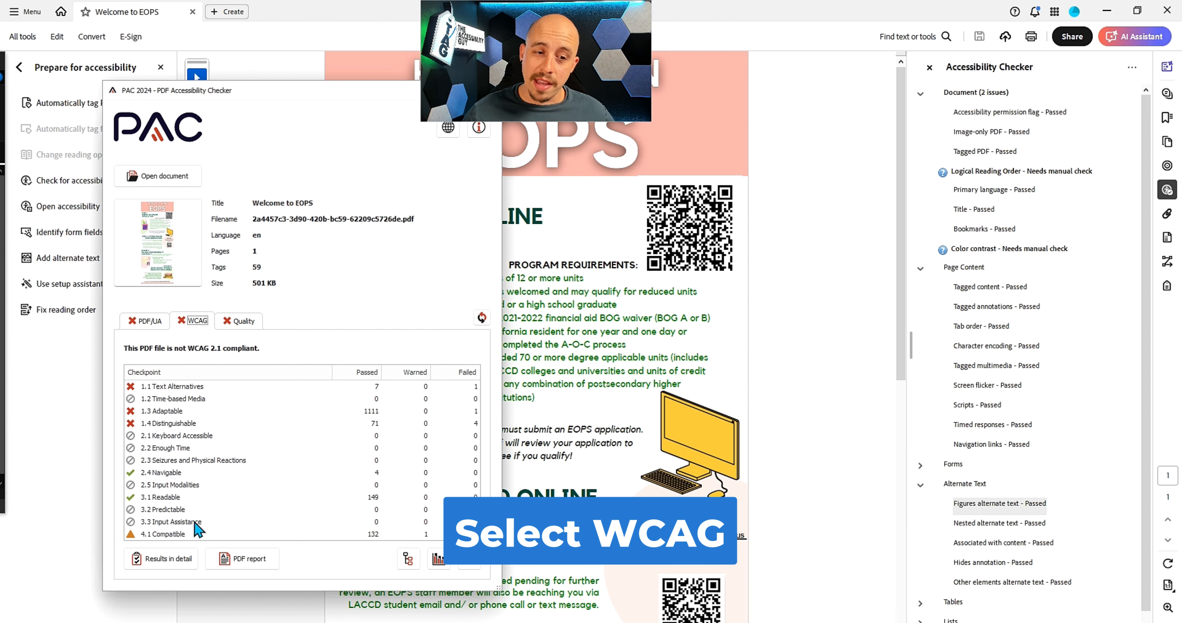
click(181, 561)
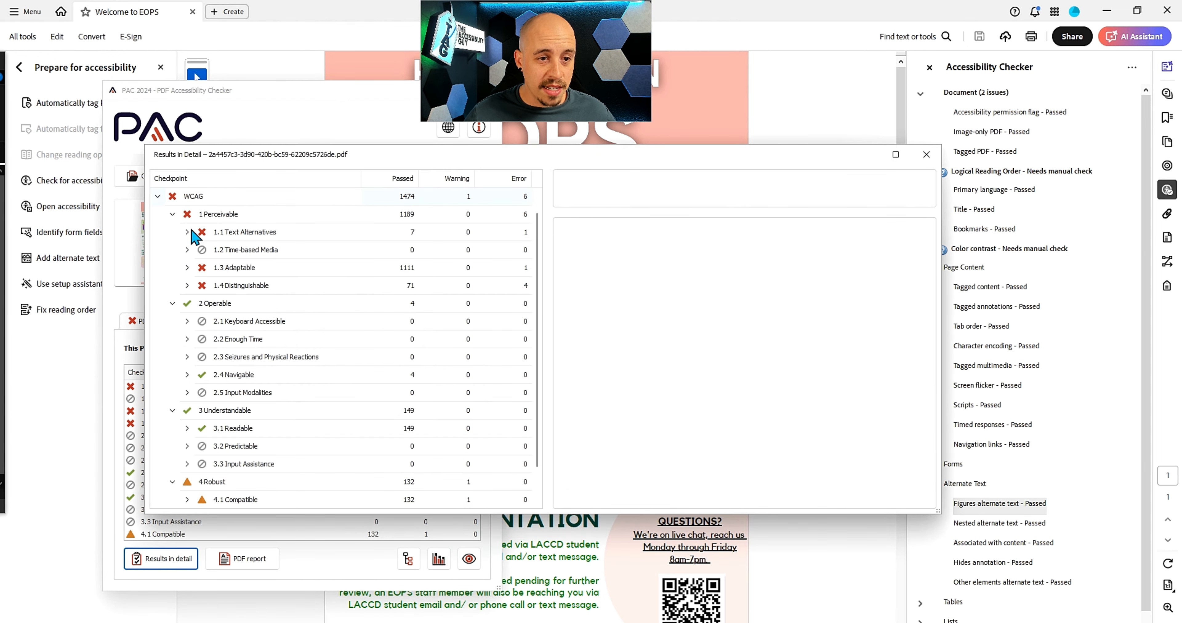
Step: Expand the 1.1.1 Non-text Content and 1.3 Adaptable results and examine the annotation alternative description error
click(188, 268)
click(187, 232)
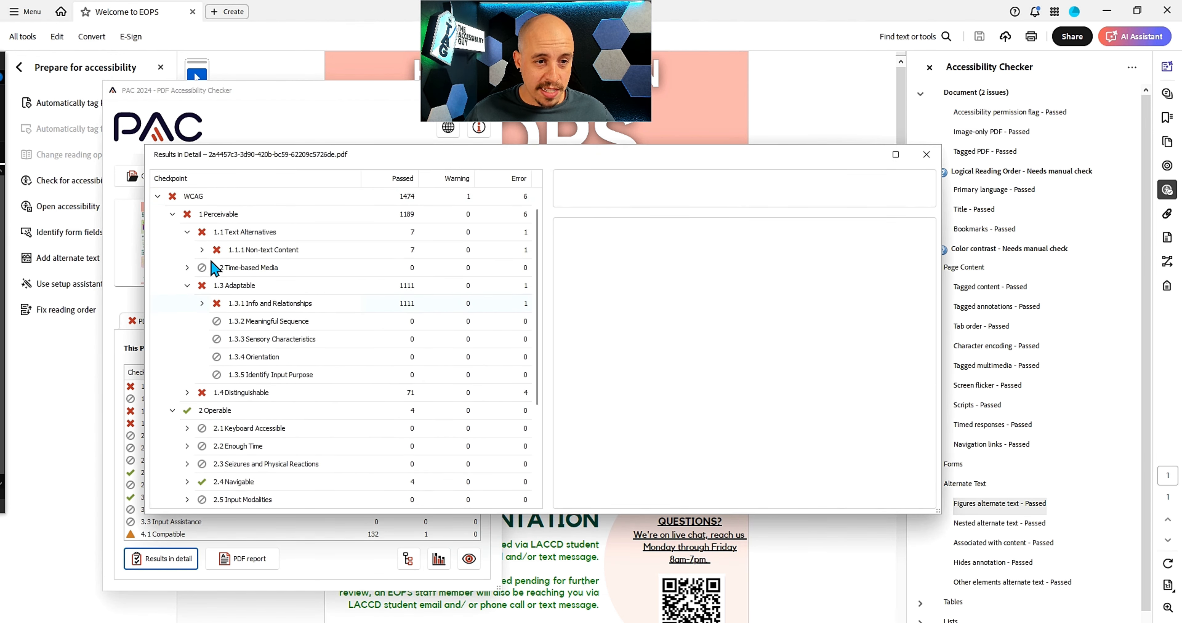
click(201, 250)
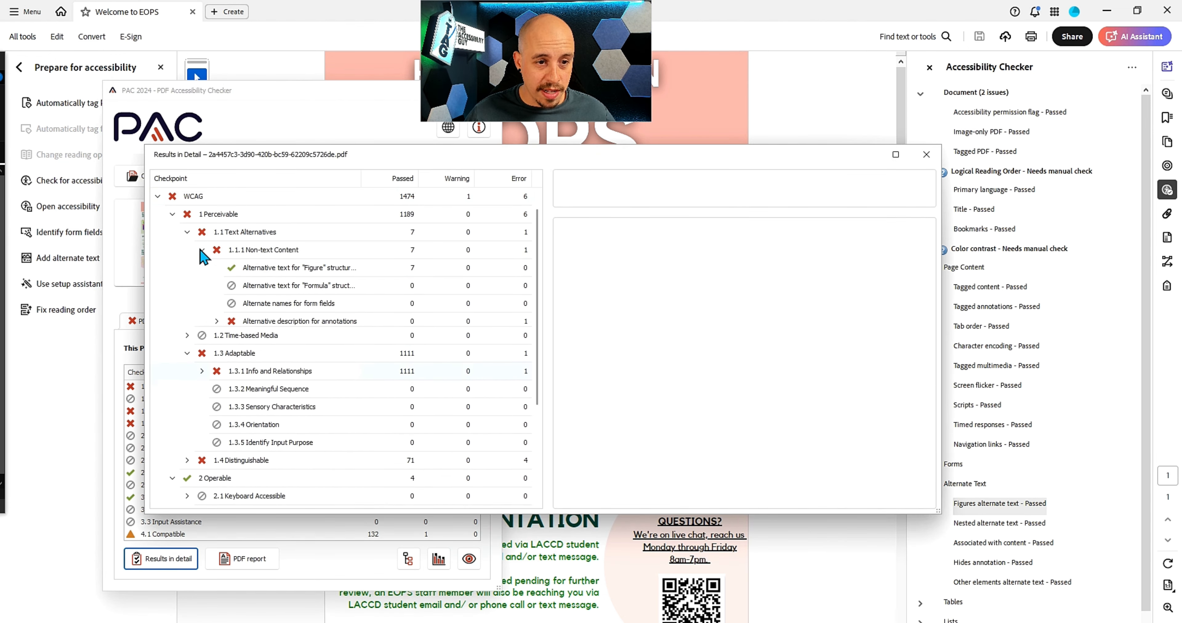
click(217, 322)
click(278, 341)
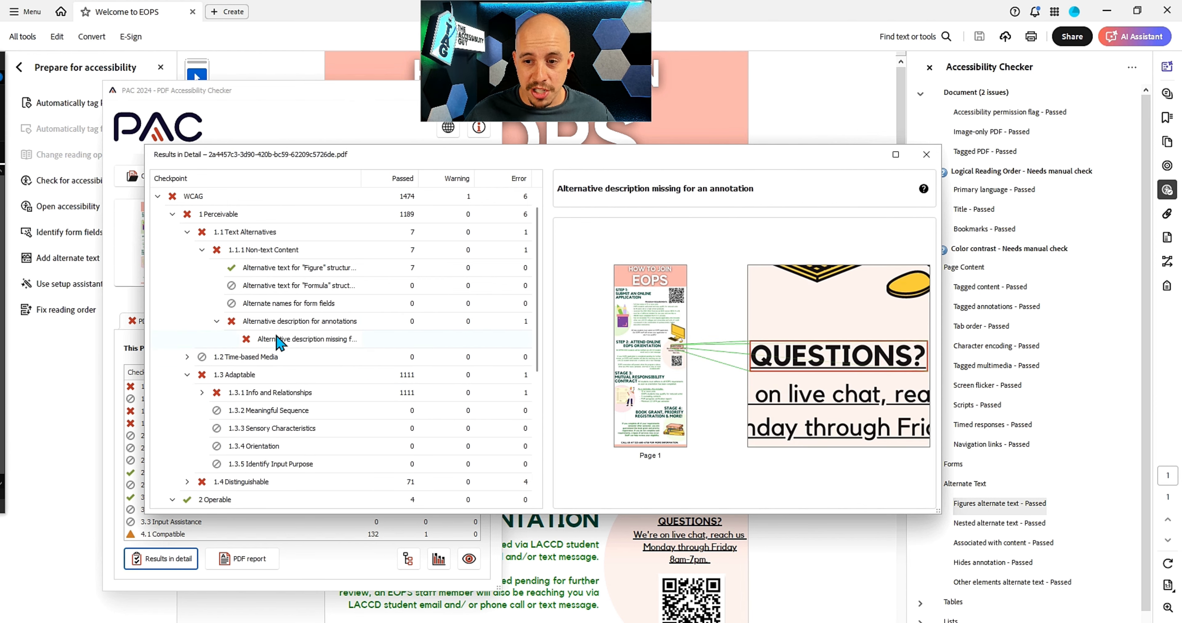
Step: Return to Acrobat and delete the web link on the "QUESTIONS?" heading
click(873, 123)
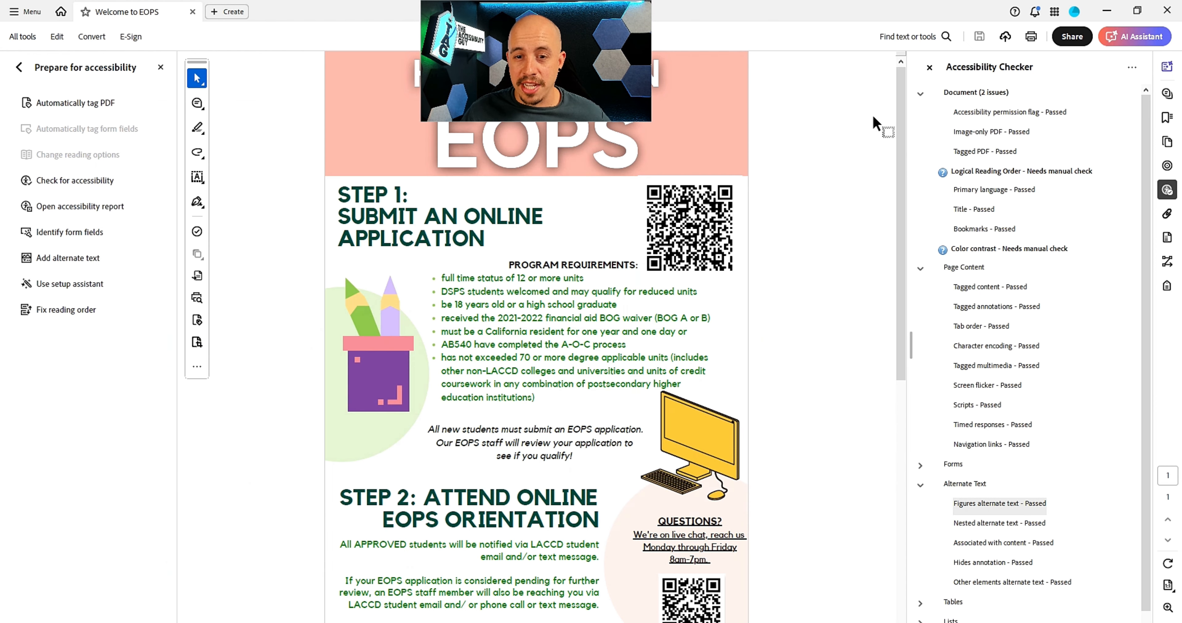
scroll(724, 367, down, 3)
right_click(710, 424)
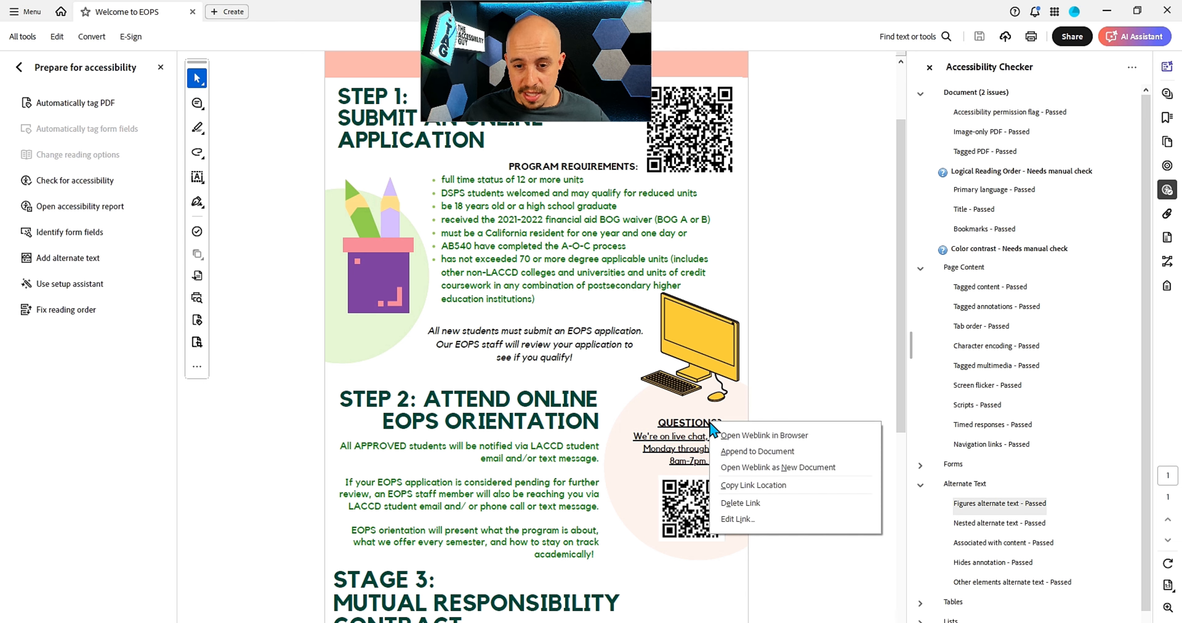
click(761, 503)
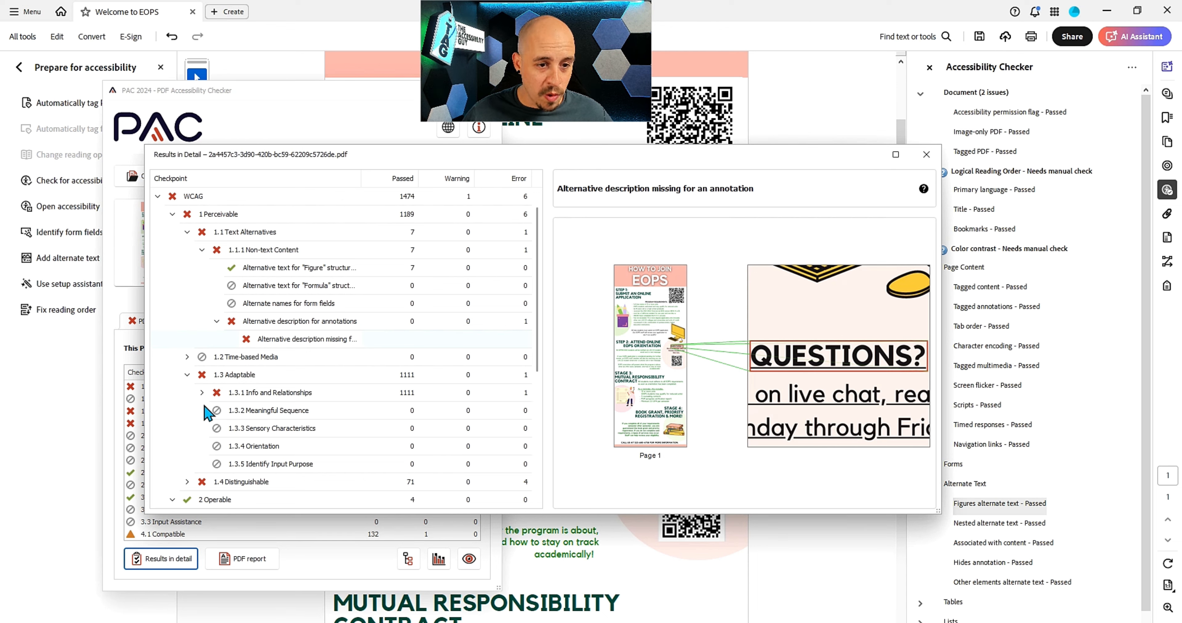
Step: Switch back to the PAC results and examine the font embedding error under 1.3.1 Info and Relationships
click(202, 393)
scroll(220, 403, down, 10)
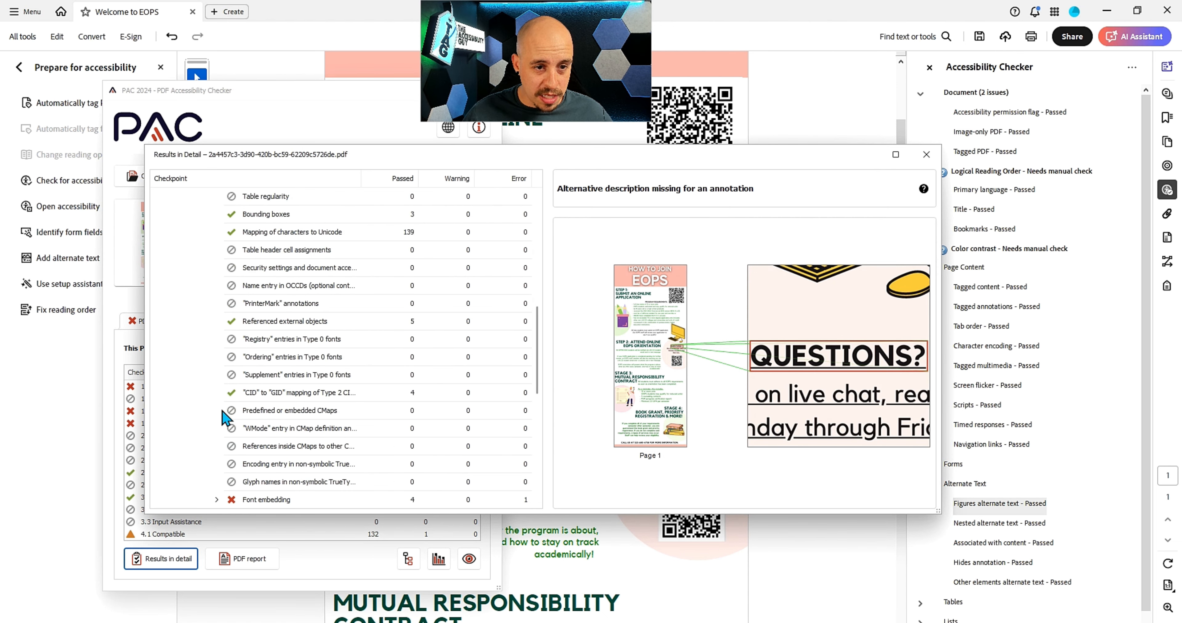
click(266, 340)
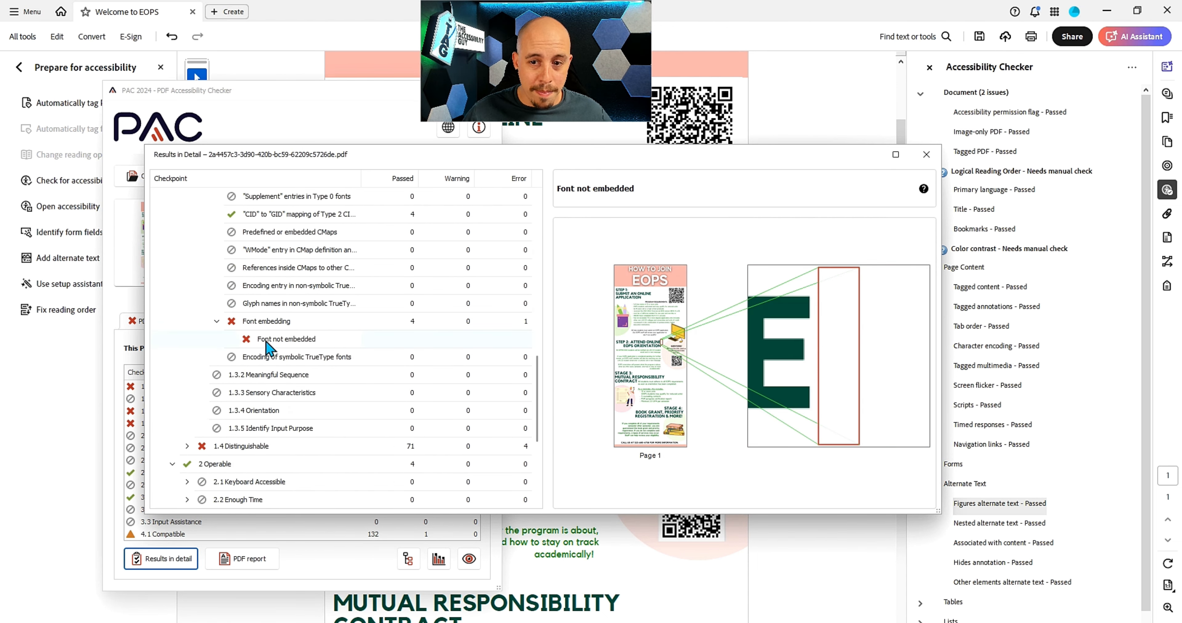
Step: Examine the insufficient text contrast errors under 1.4.3 Contrast (Minimum) and go back to the font embedding error
scroll(266, 348, down, 3)
click(187, 268)
click(202, 322)
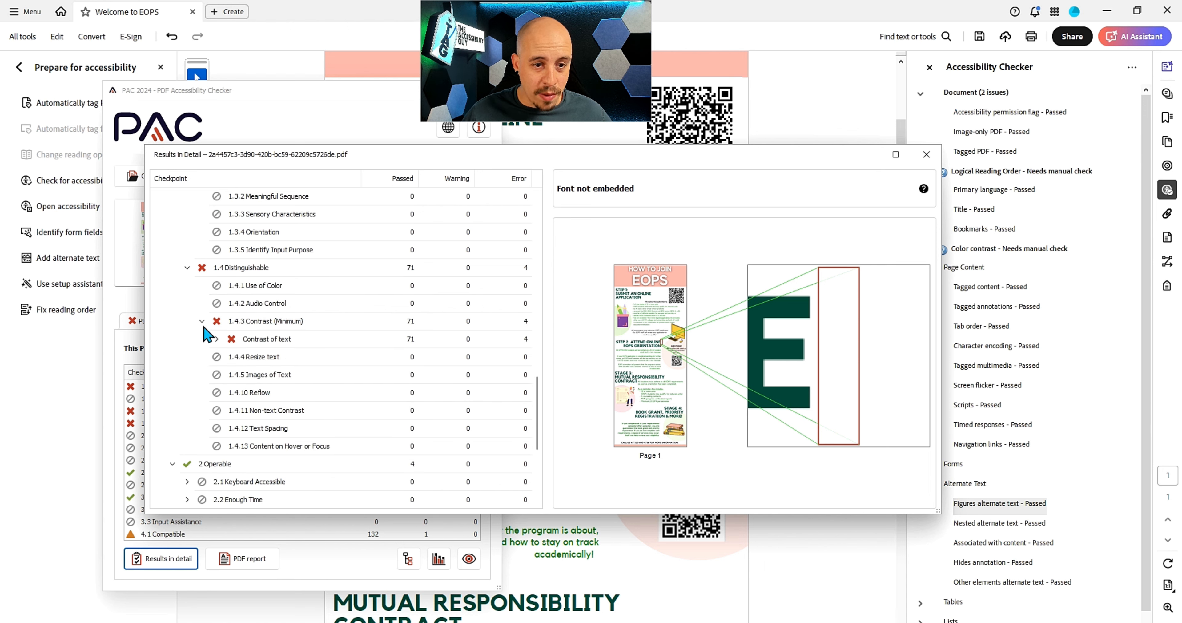
click(216, 339)
click(278, 360)
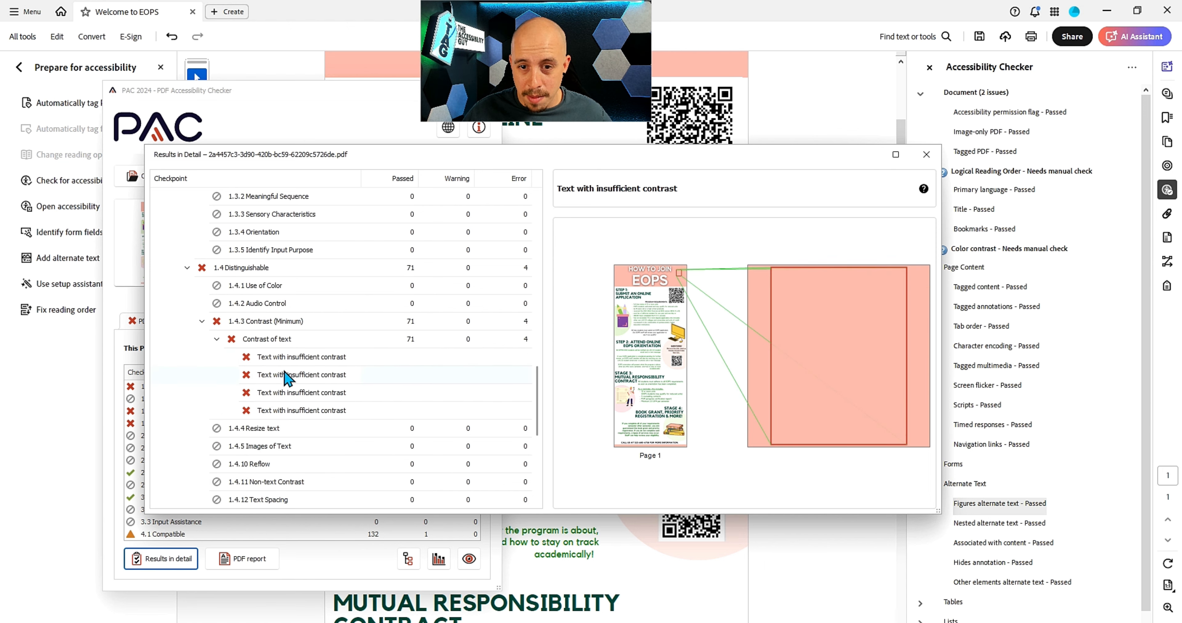
click(296, 395)
click(282, 360)
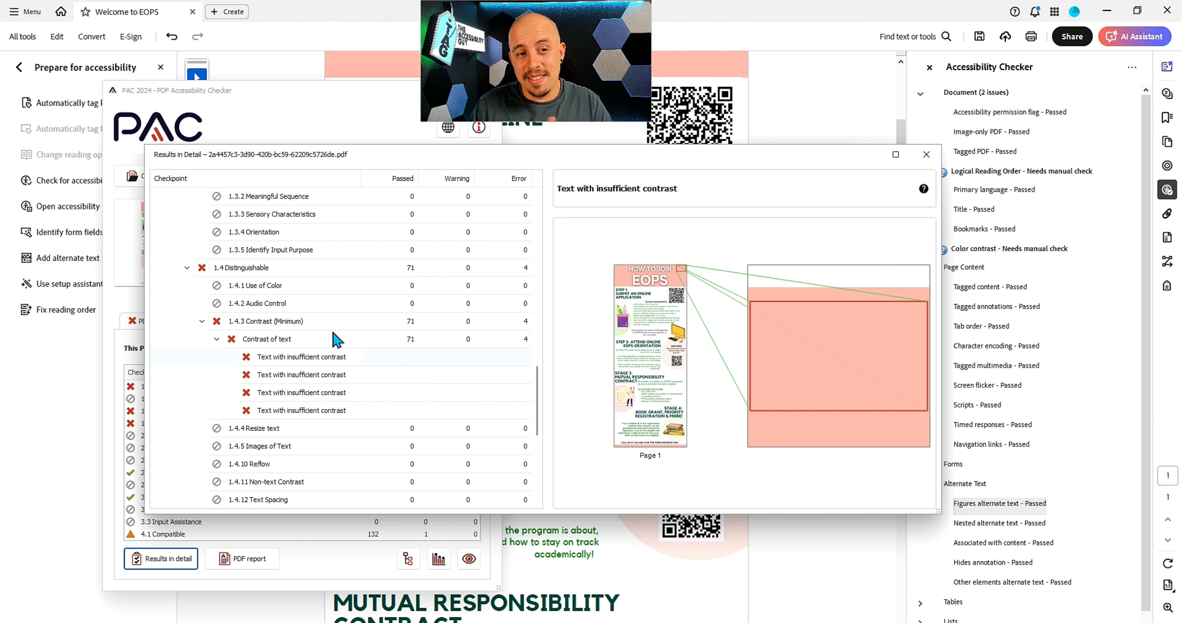
scroll(525, 334, up, 10)
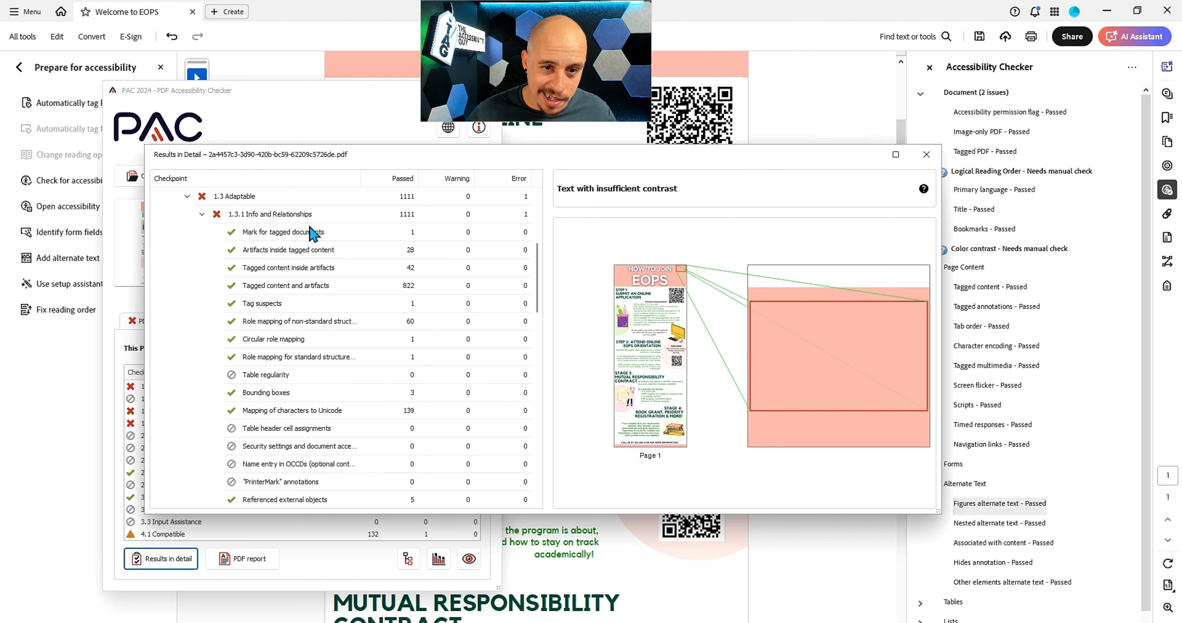
scroll(257, 277, down, 5)
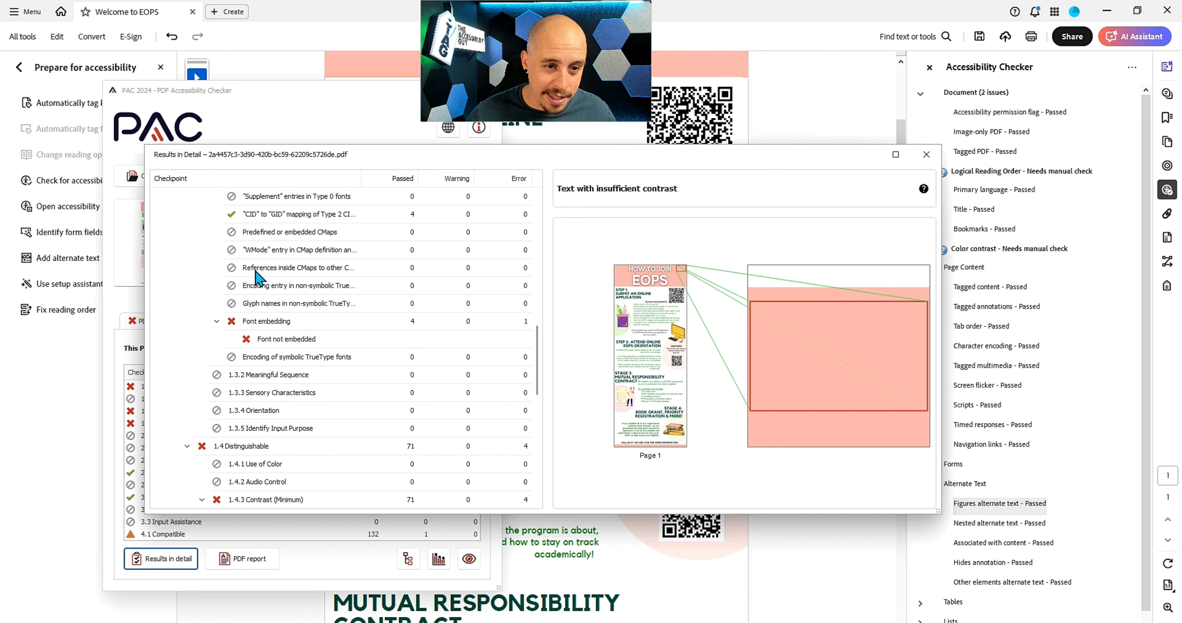
Step: Return to the flyer in Acrobat and open Preflight
click(874, 55)
click(19, 67)
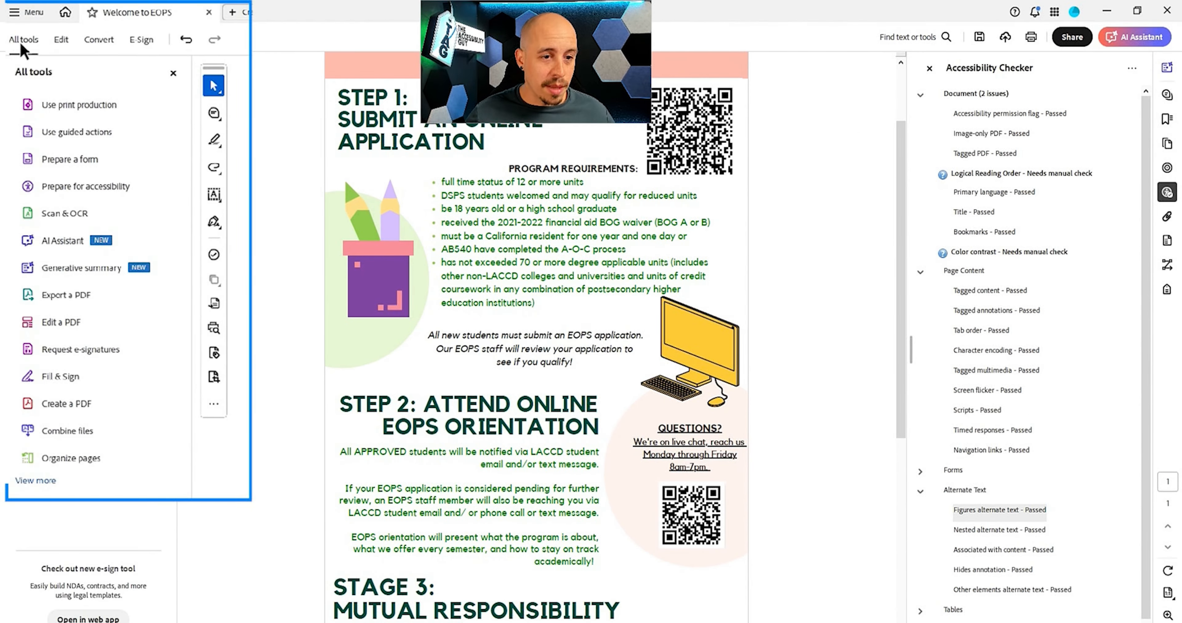
click(217, 332)
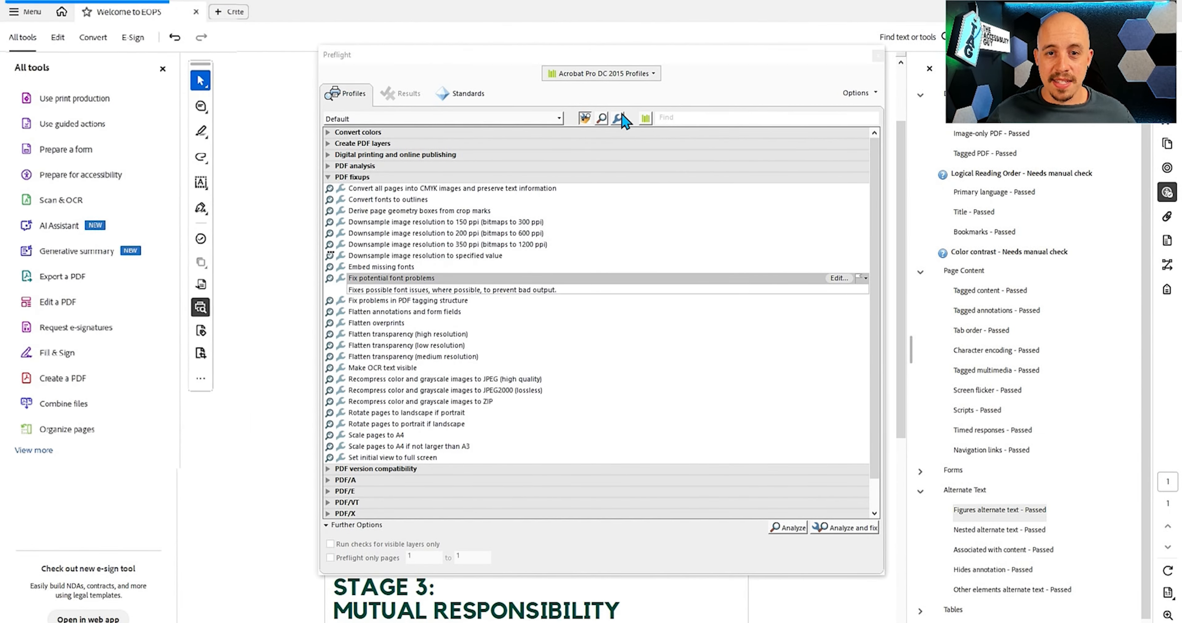
Step: Search the Preflight fixups for "font", run Embed missing fonts, save over the existing PDF, and close Preflight
click(618, 118)
click(692, 115)
text(f)
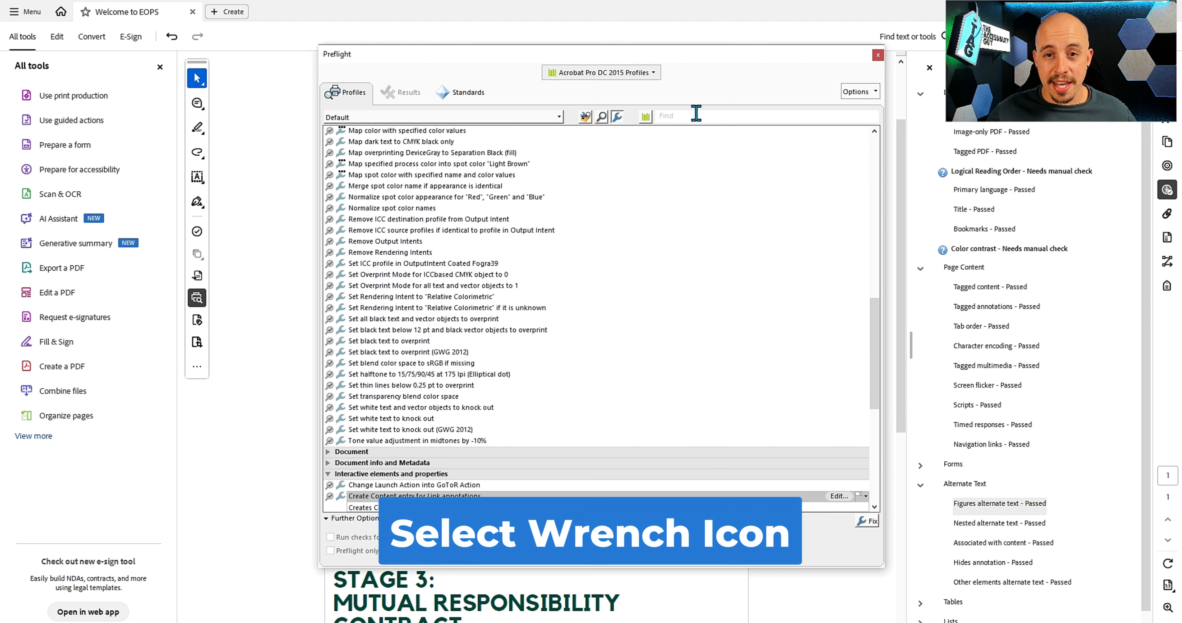
text(ont)
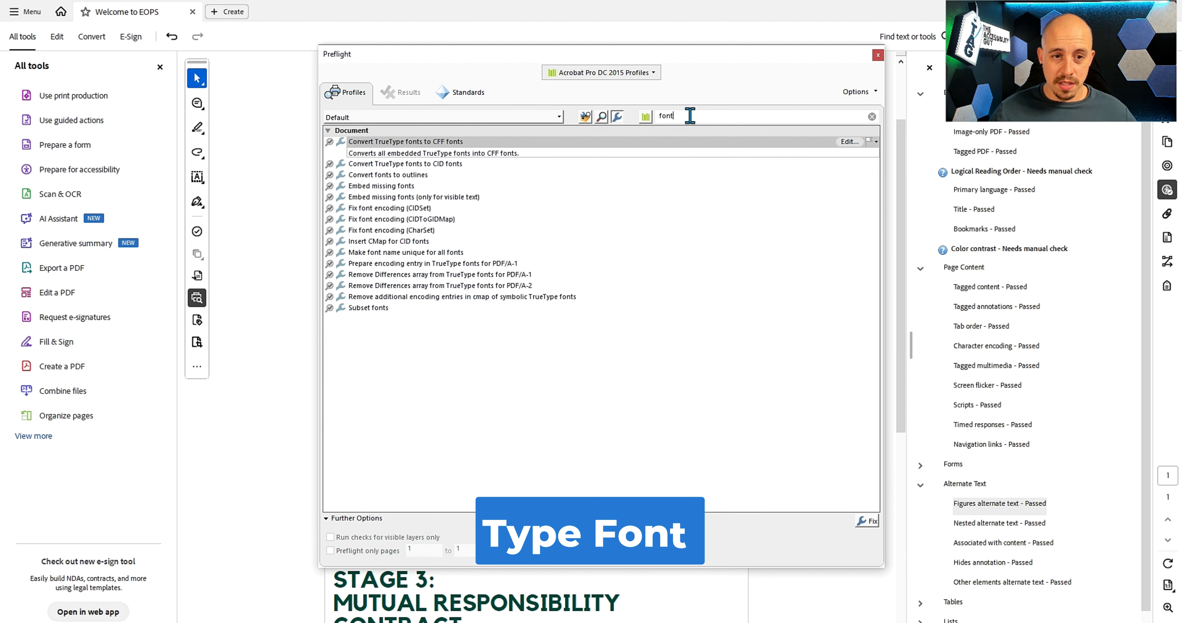
click(392, 187)
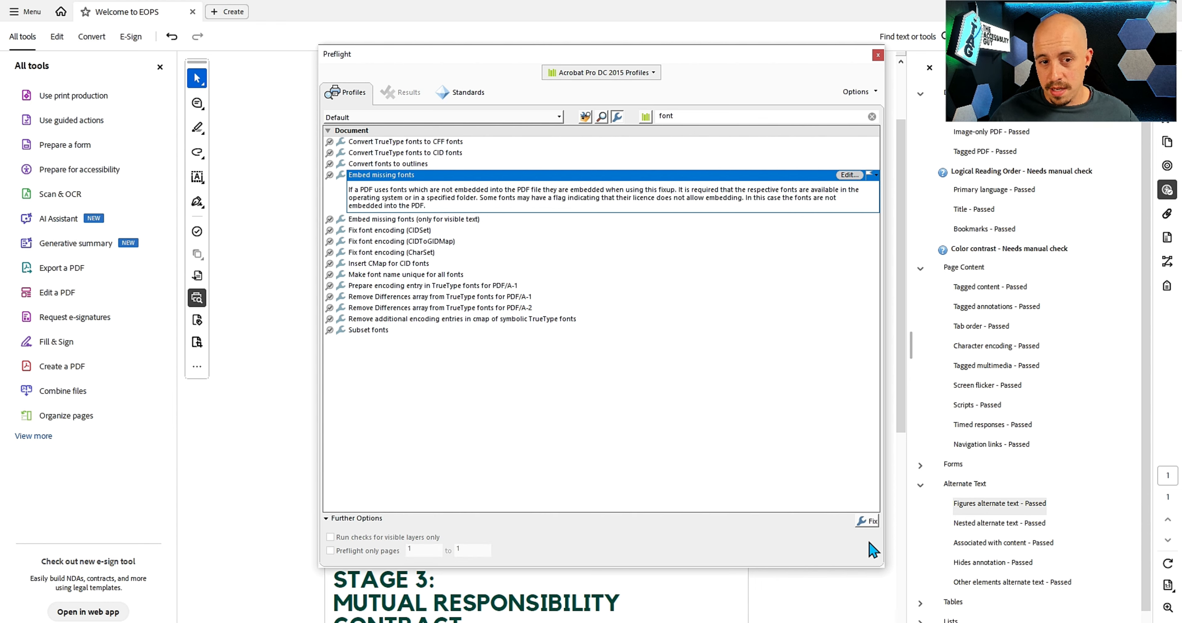
click(865, 522)
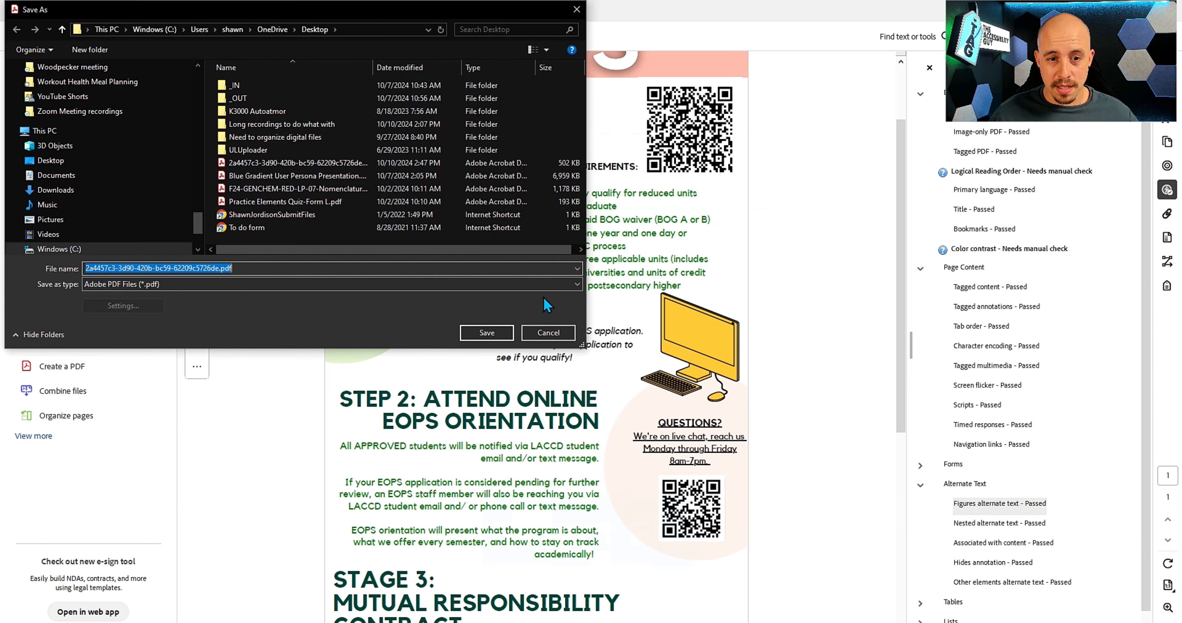
click(487, 333)
click(640, 331)
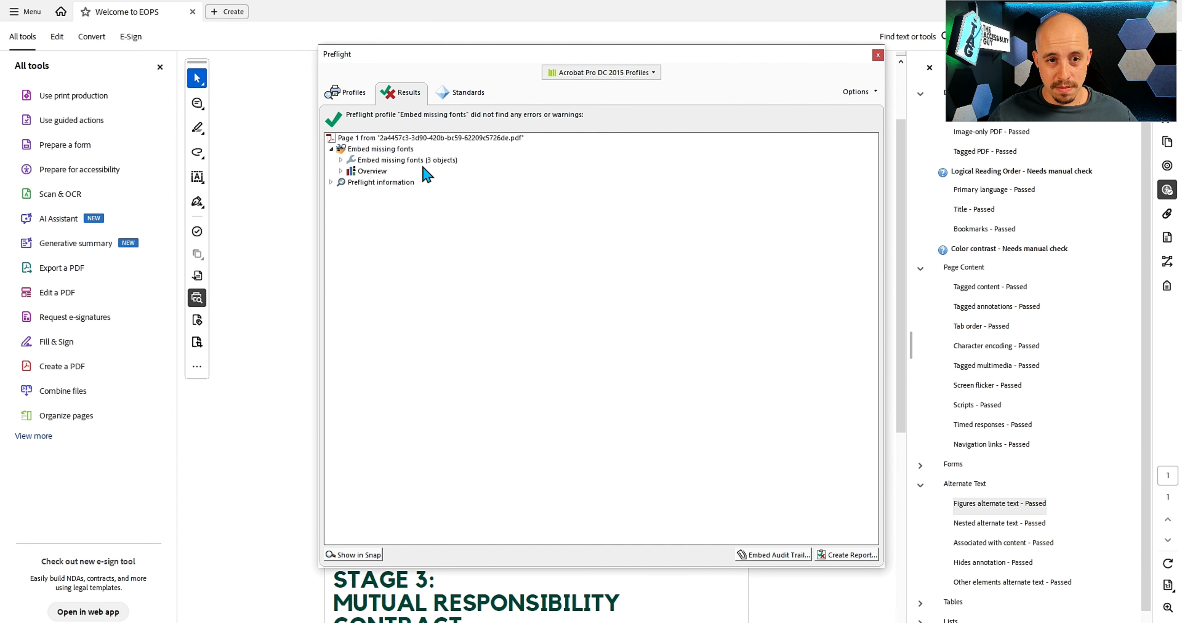
click(878, 56)
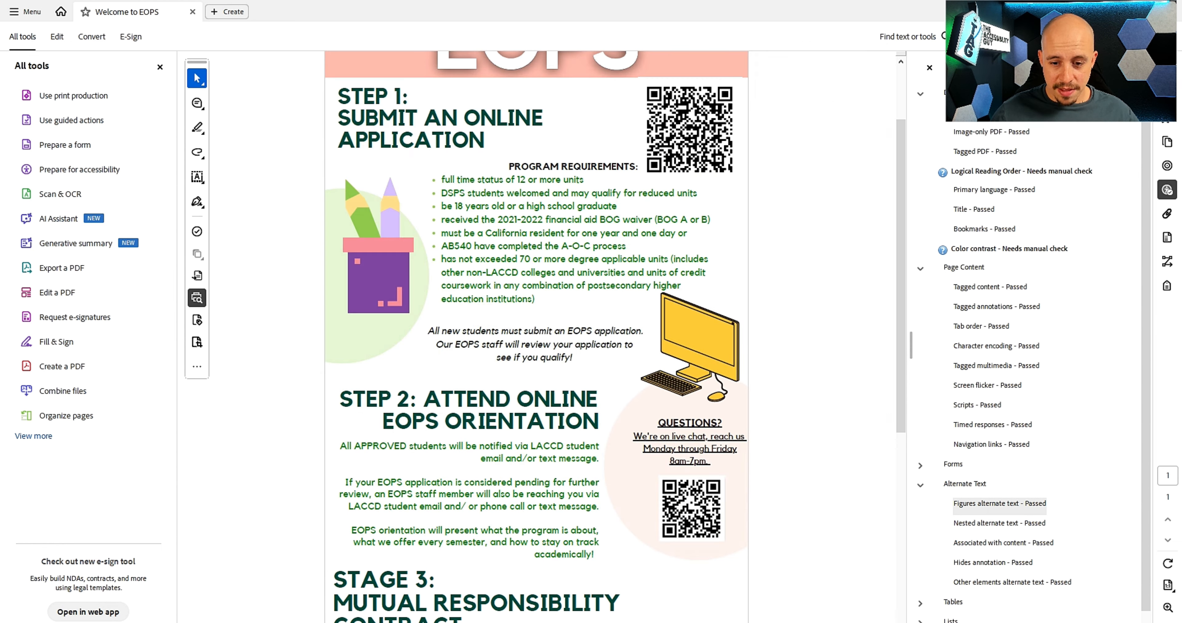
Step: Open the content tree for Page 1 and step through its containers to examine their order and the flyer content they match
scroll(751, 221, up, 3)
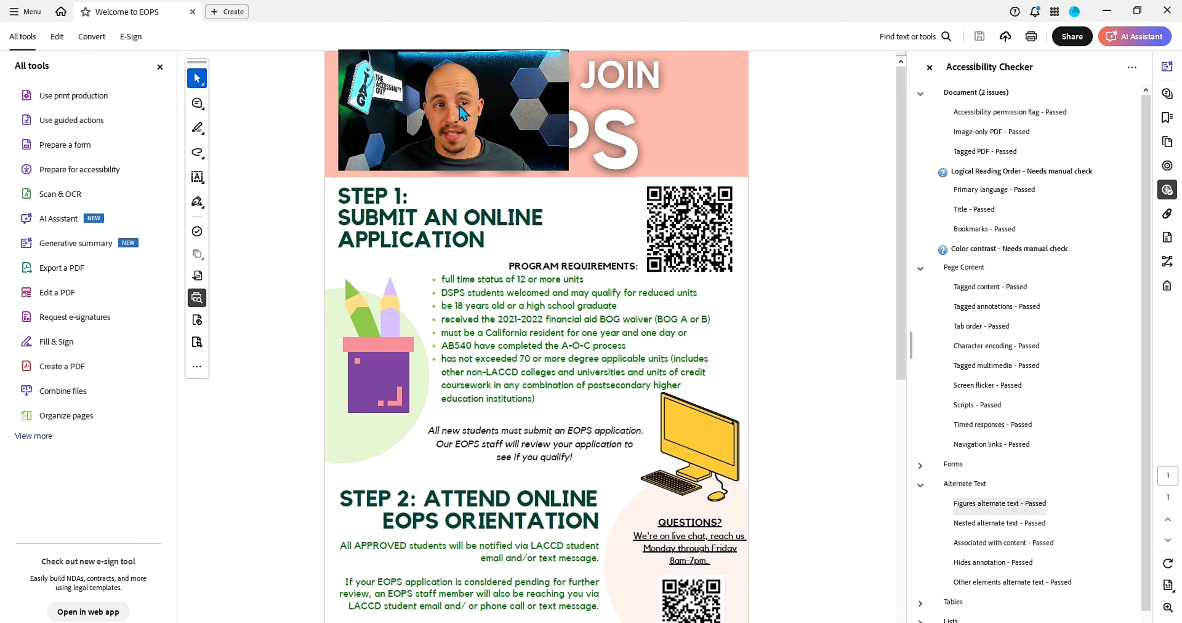
click(1167, 238)
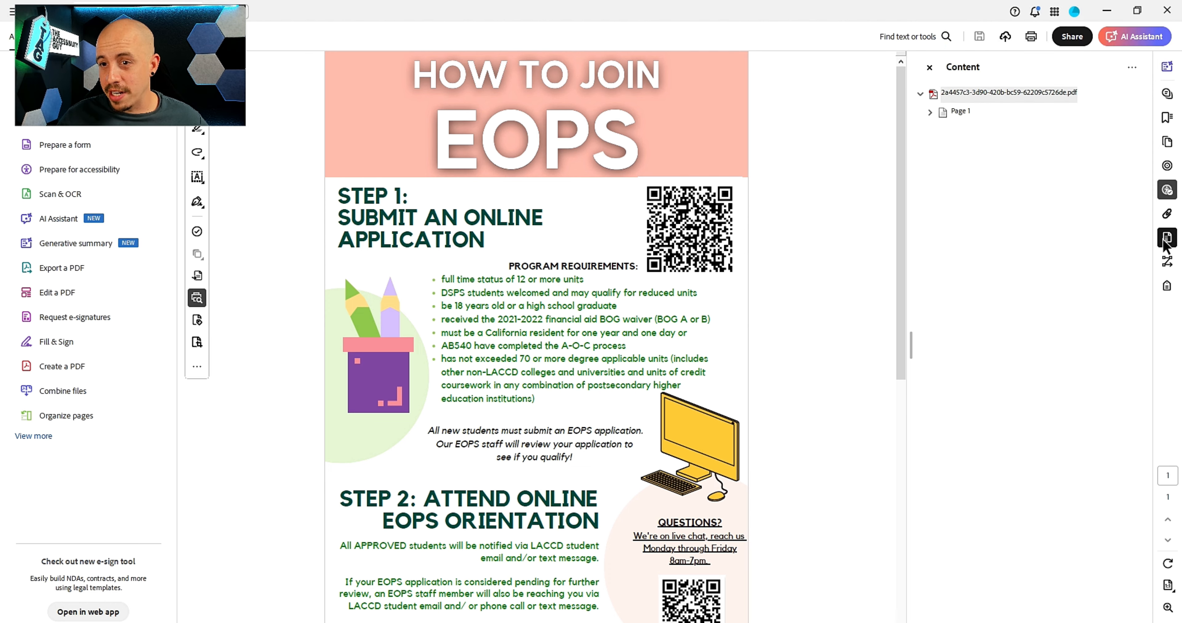
click(930, 112)
click(988, 152)
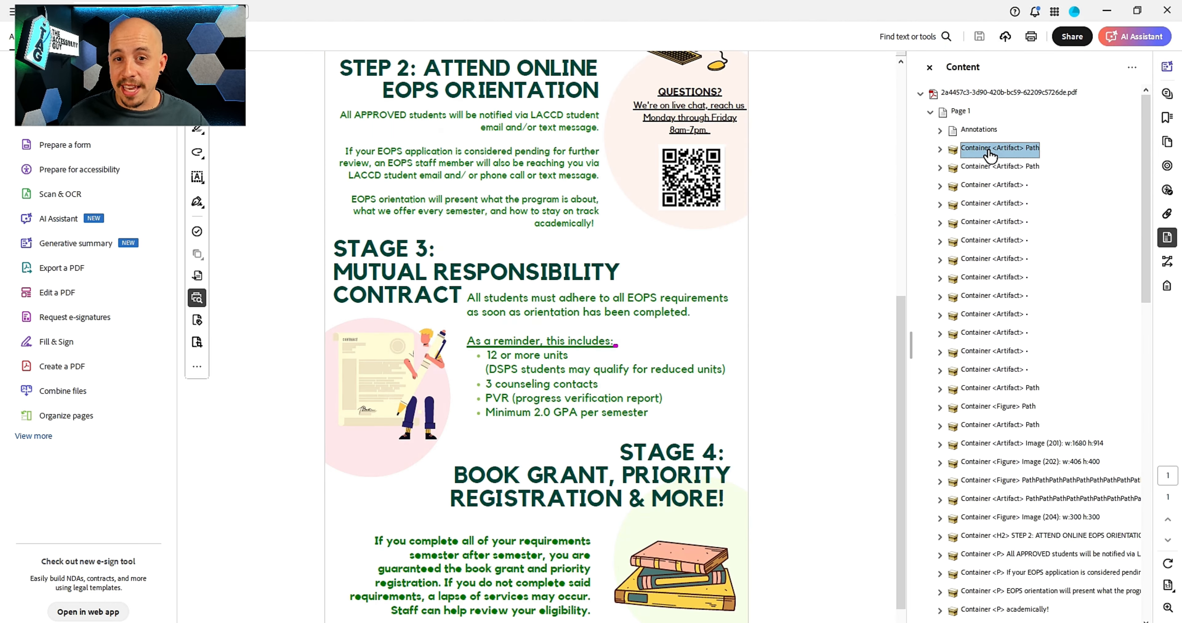
key(Down)
key(Down)
key(Down)
key(Down)
key(Down)
key(Down)
key(Down)
key(Down)
key(Down)
key(Down)
key(Down)
key(Down)
key(Down)
key(Down)
key(Down)
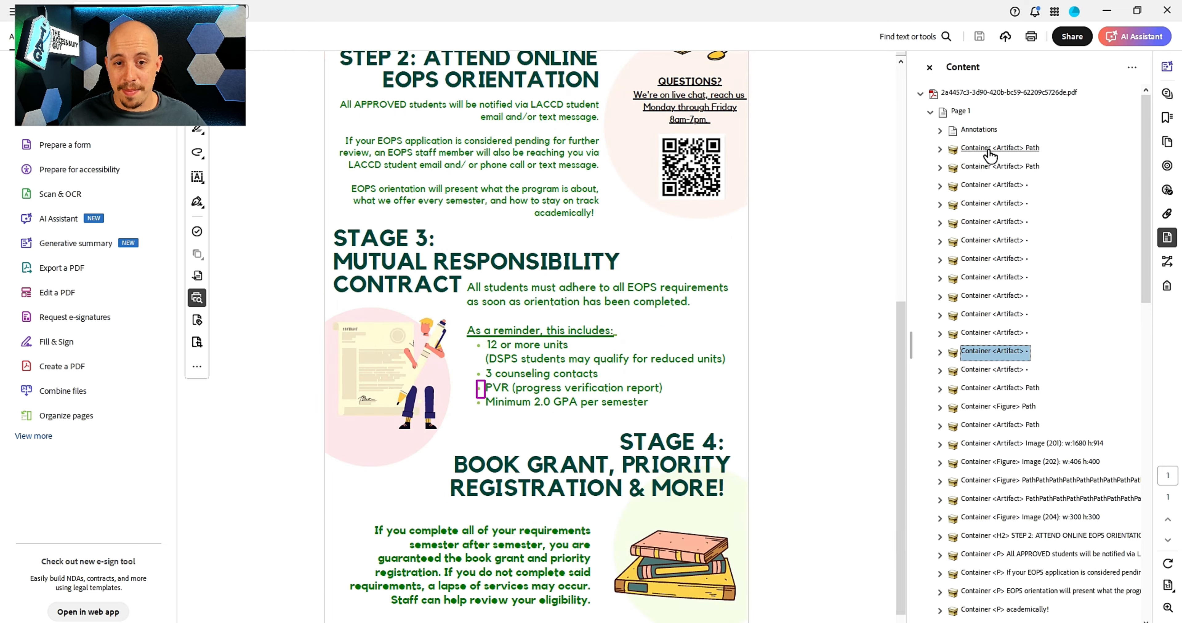
key(Down)
key(Down)
key(Down)
key(Down)
key(Down)
key(Down)
key(Down)
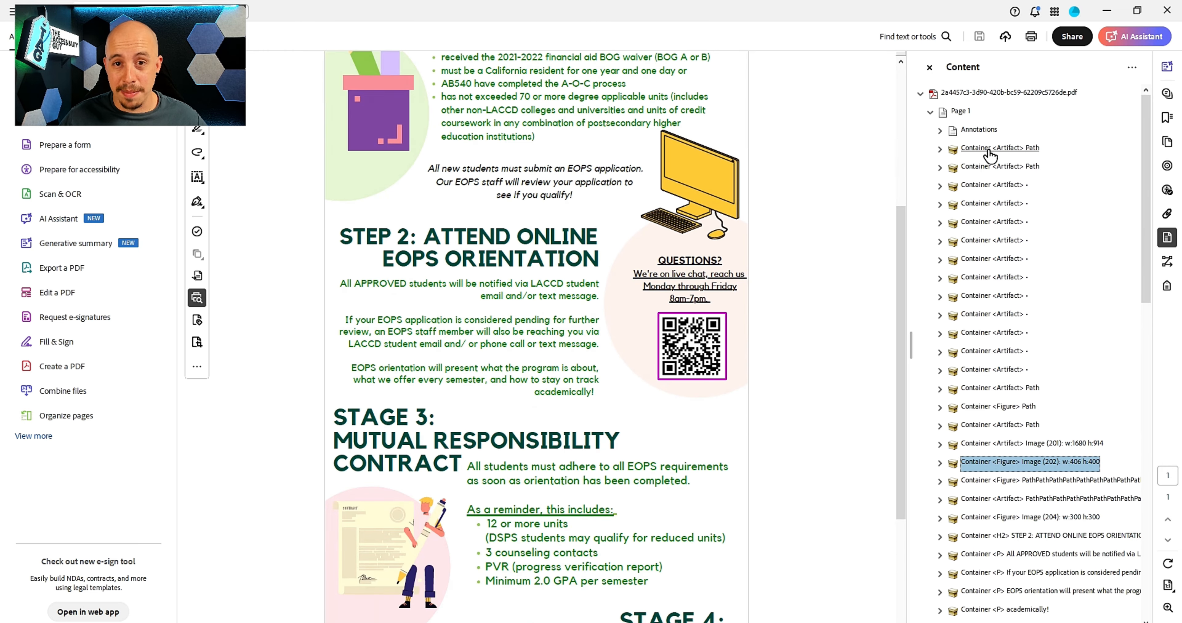
key(Down)
key(Down)
key(Down)
key(Down)
key(Down)
key(Down)
key(Down)
key(Down)
key(Down)
key(Down)
key(Down)
key(Down)
key(Down)
key(Down)
key(Down)
key(Down)
key(Down)
key(Down)
key(Down)
key(Down)
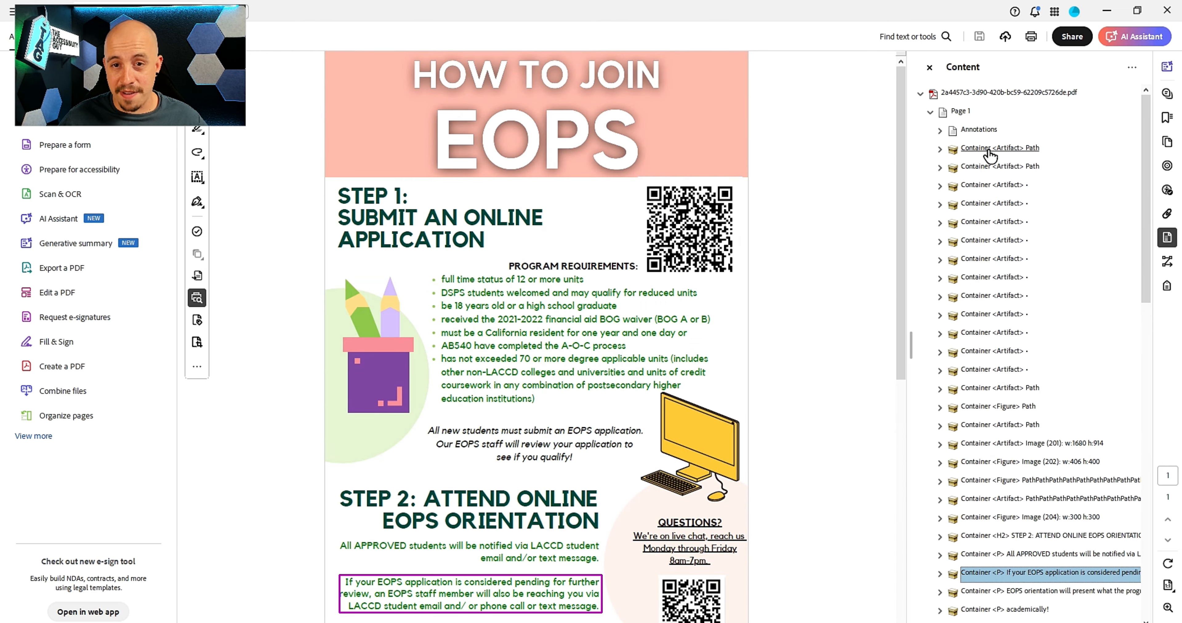
scroll(986, 157, up, 8)
scroll(712, 152, up, 8)
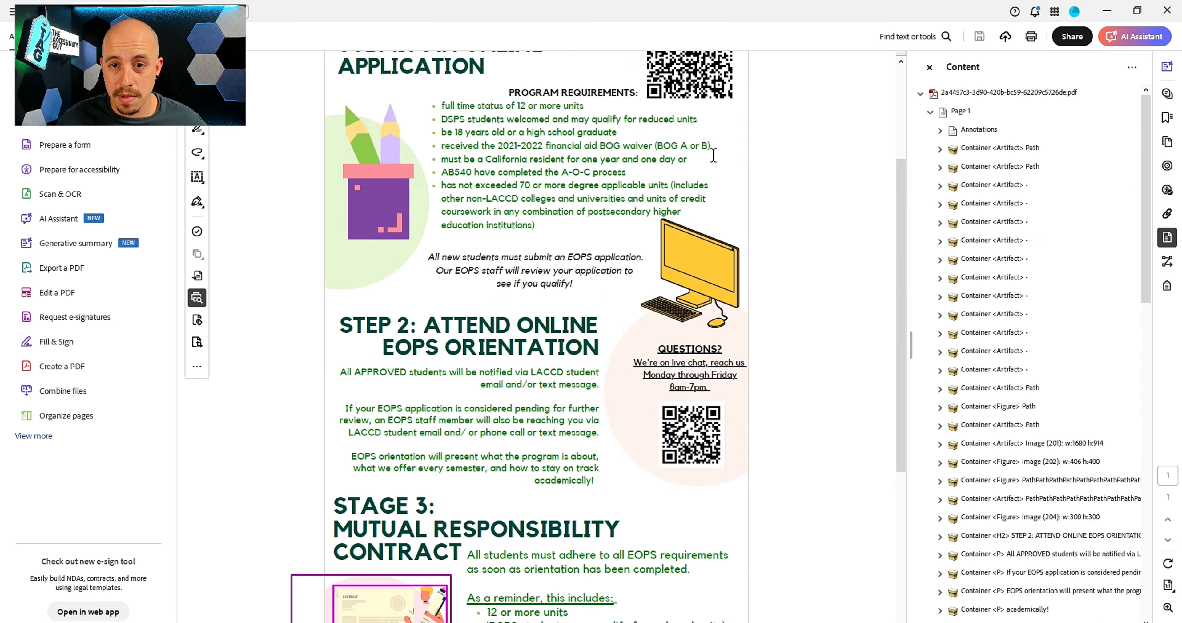
Step: Locate the hidden "How to Join Eops" text's H1 container in the content tree and move it to the top of Page 1
drag(686, 96, 730, 144)
right_click(704, 127)
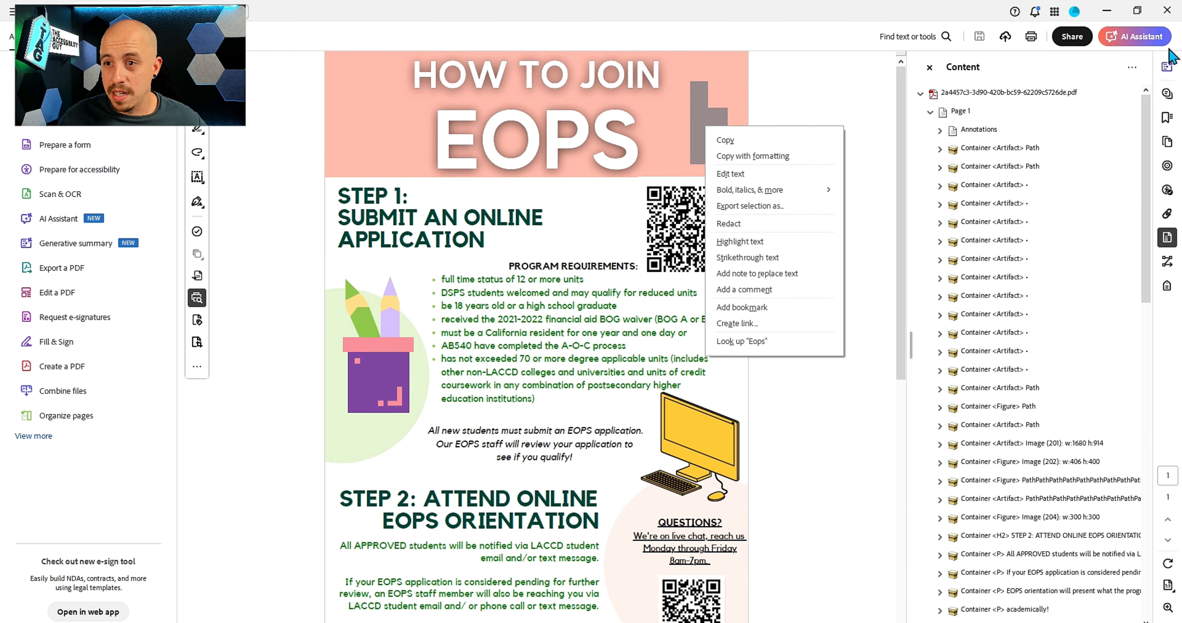
click(1131, 67)
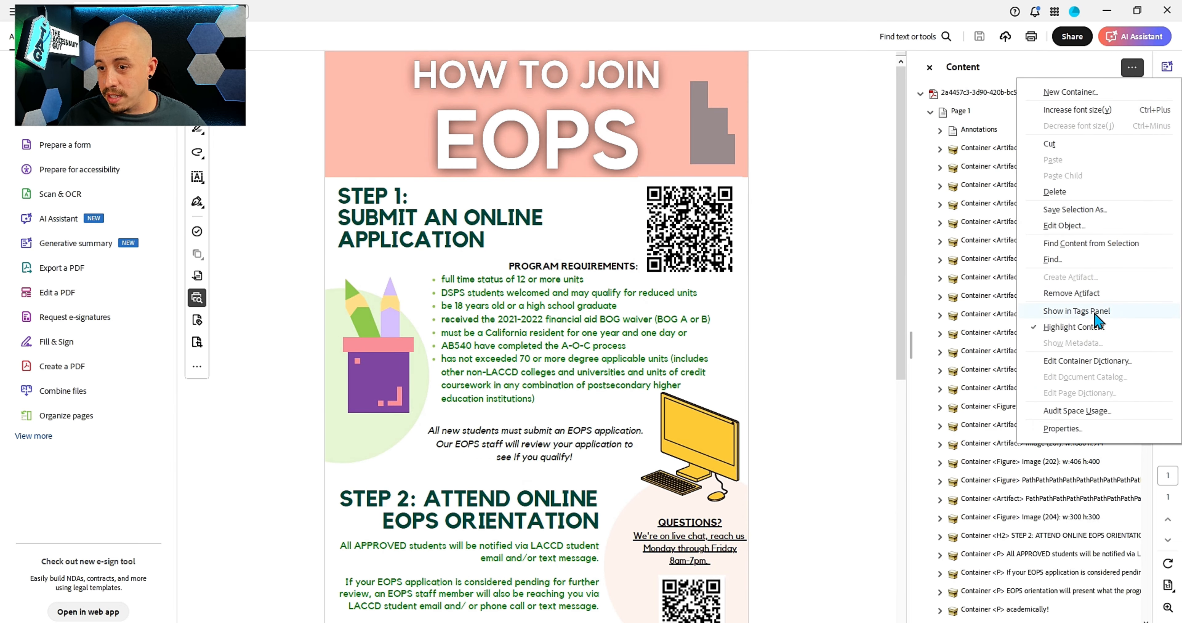
click(1086, 310)
key(Return)
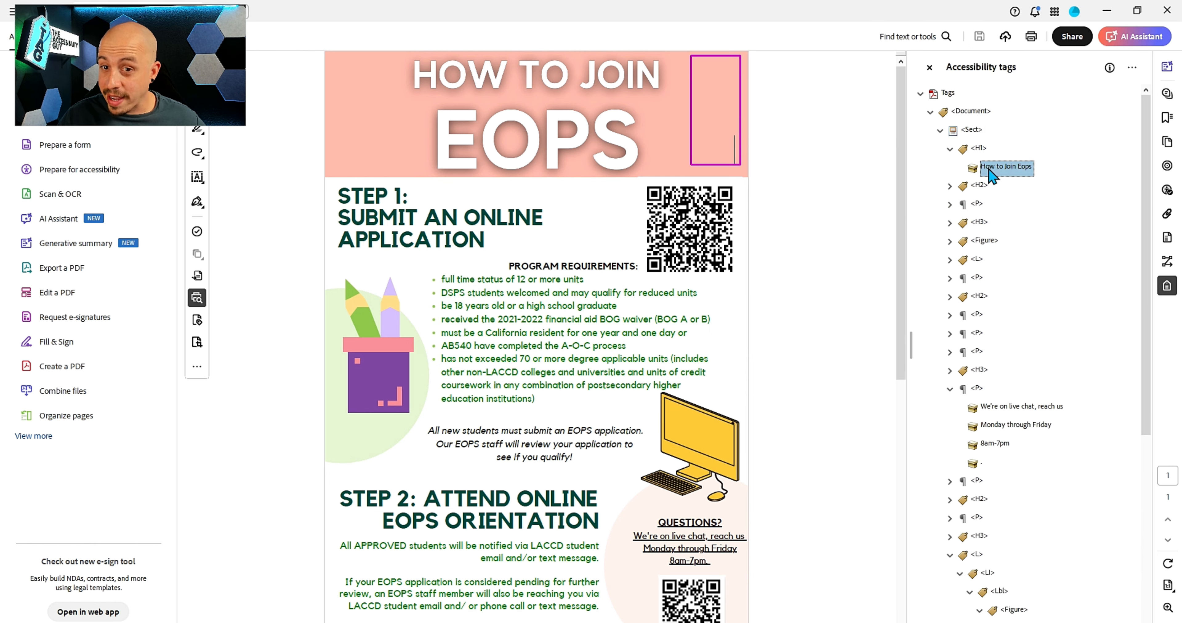
right_click(987, 167)
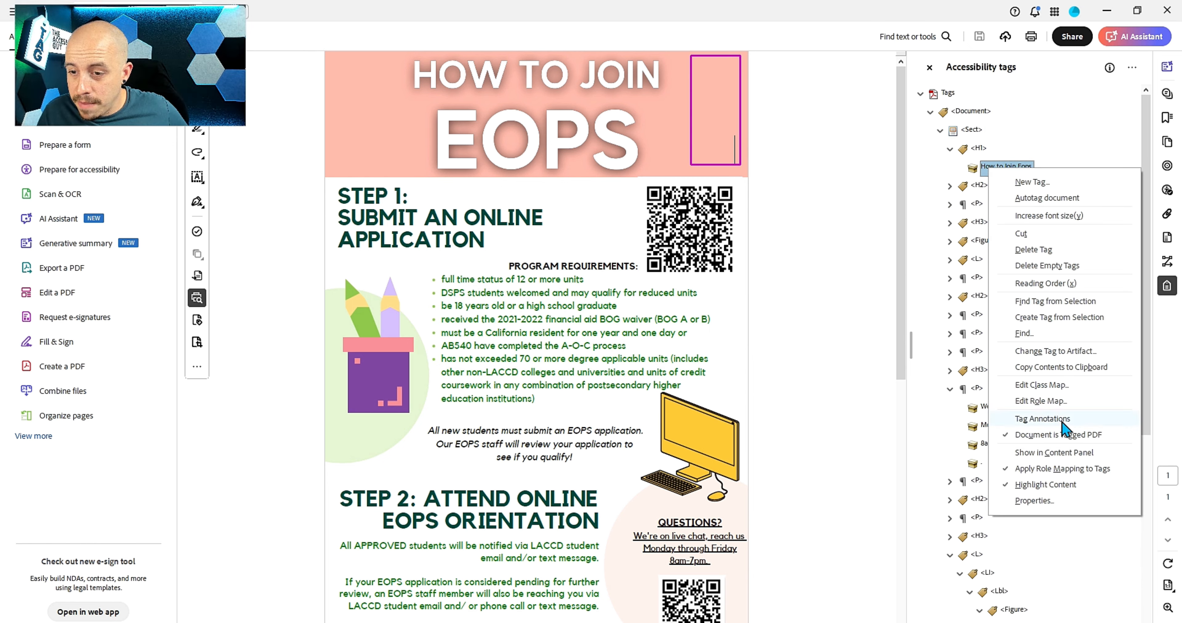
click(1064, 453)
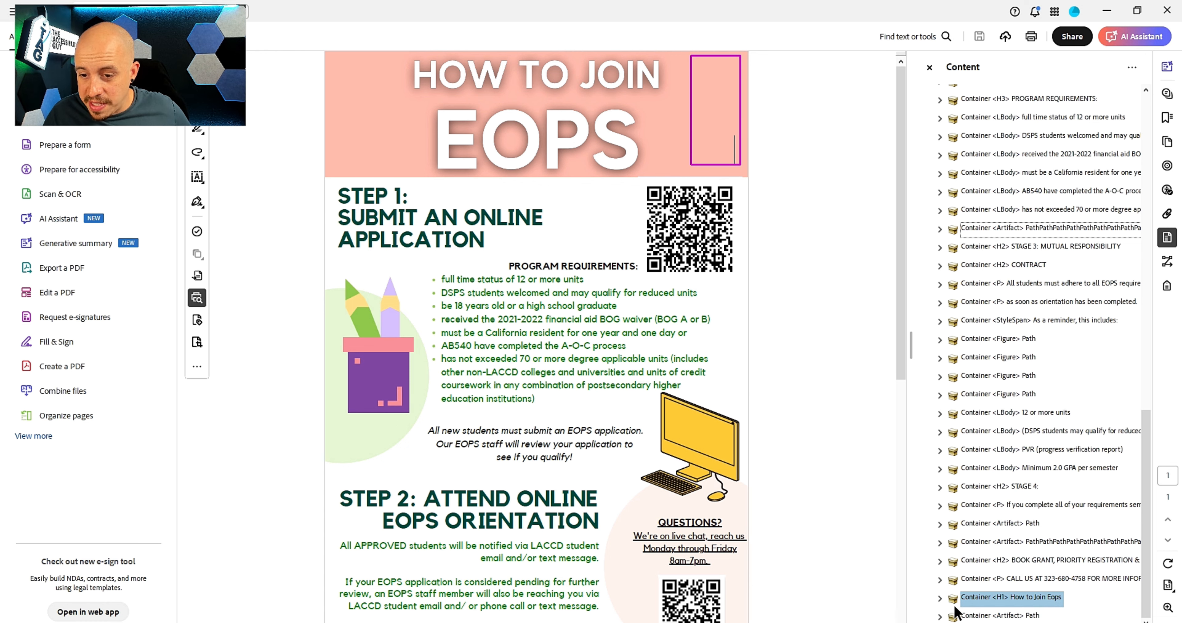
drag(990, 599, 994, 74)
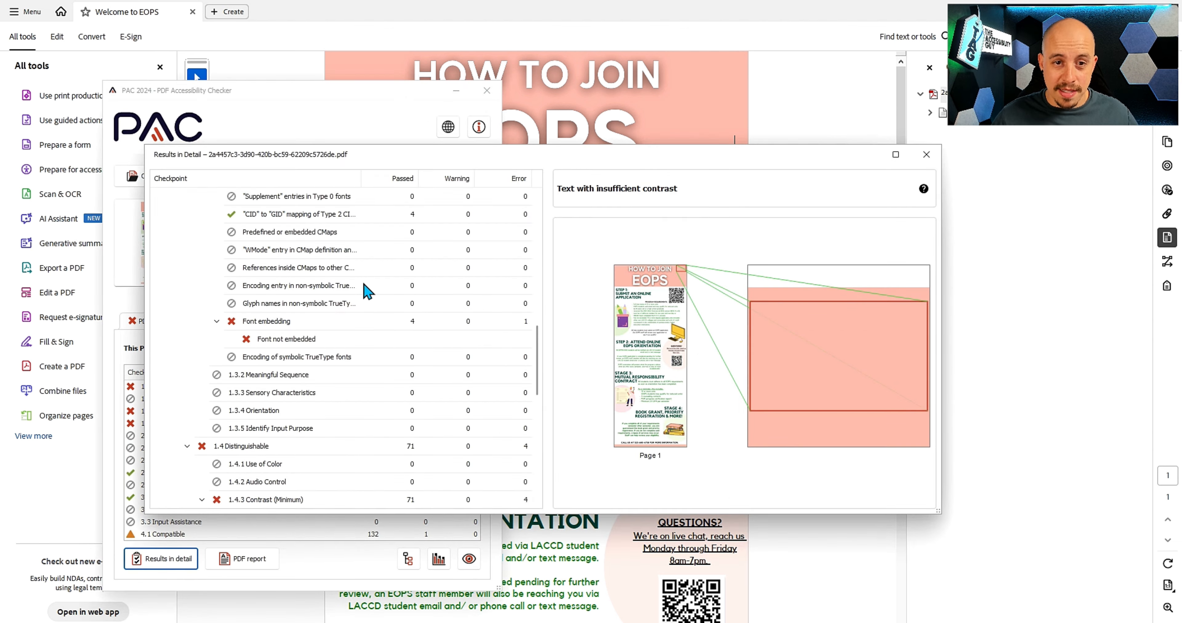
Step: Switch to PAC, close the old detailed results, recheck the flyer PDF, and view the WCAG results
click(926, 155)
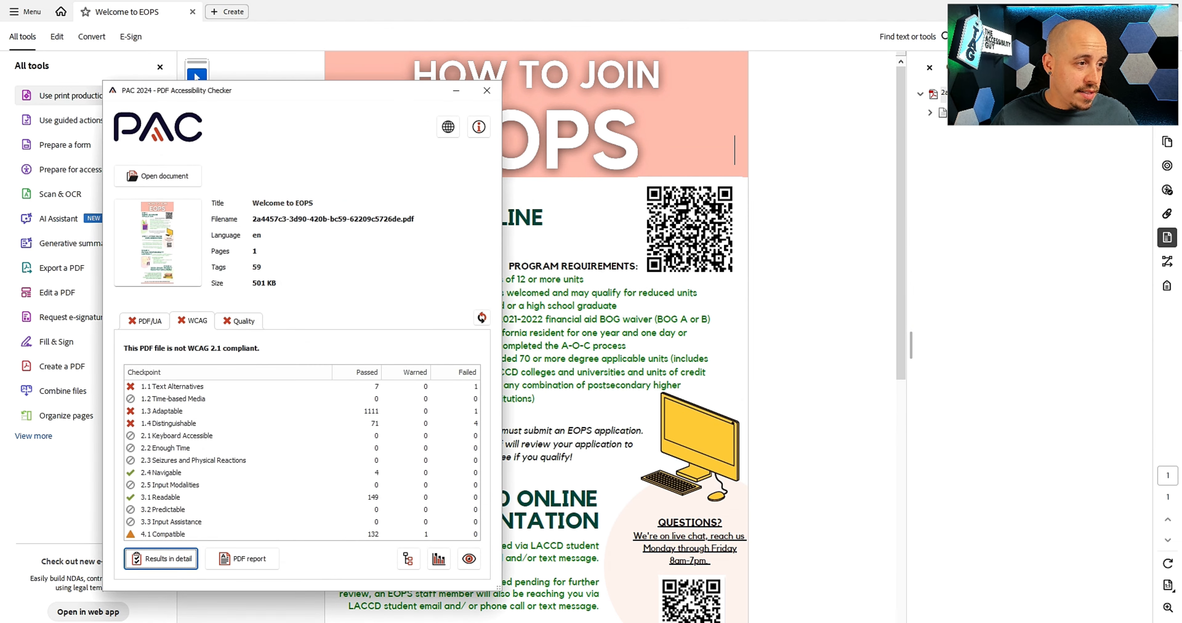
drag(163, 209, 170, 220)
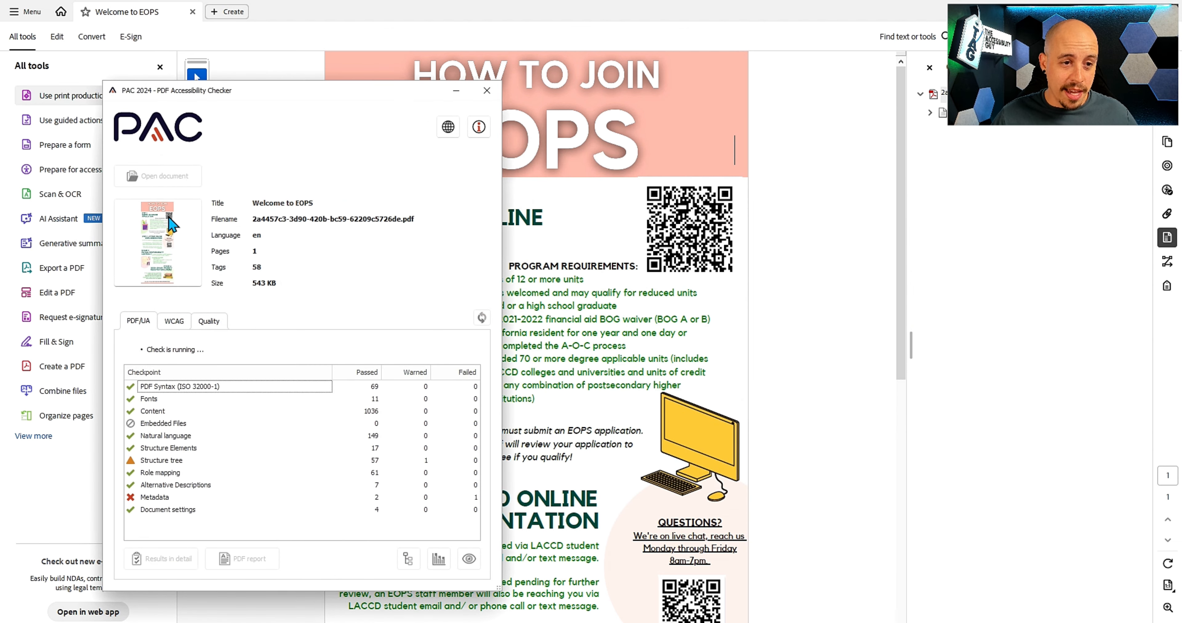
click(196, 321)
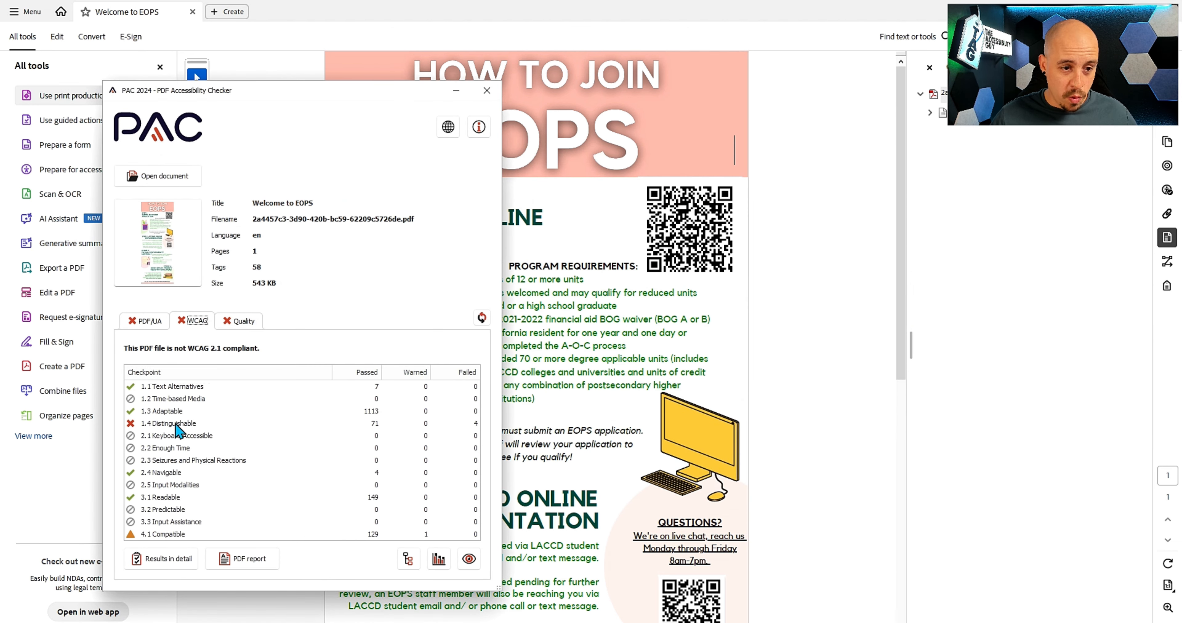
Step: Open the detailed results and examine the first text contrast error under 1.4.3 Contrast (Minimum)
click(159, 558)
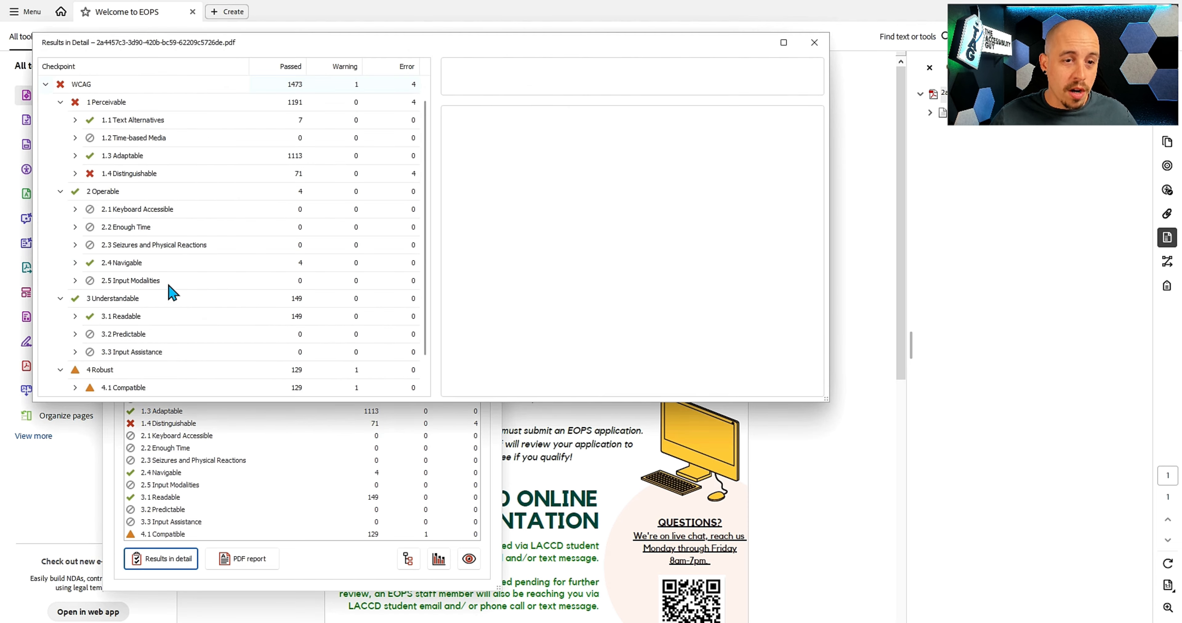
click(74, 175)
click(91, 227)
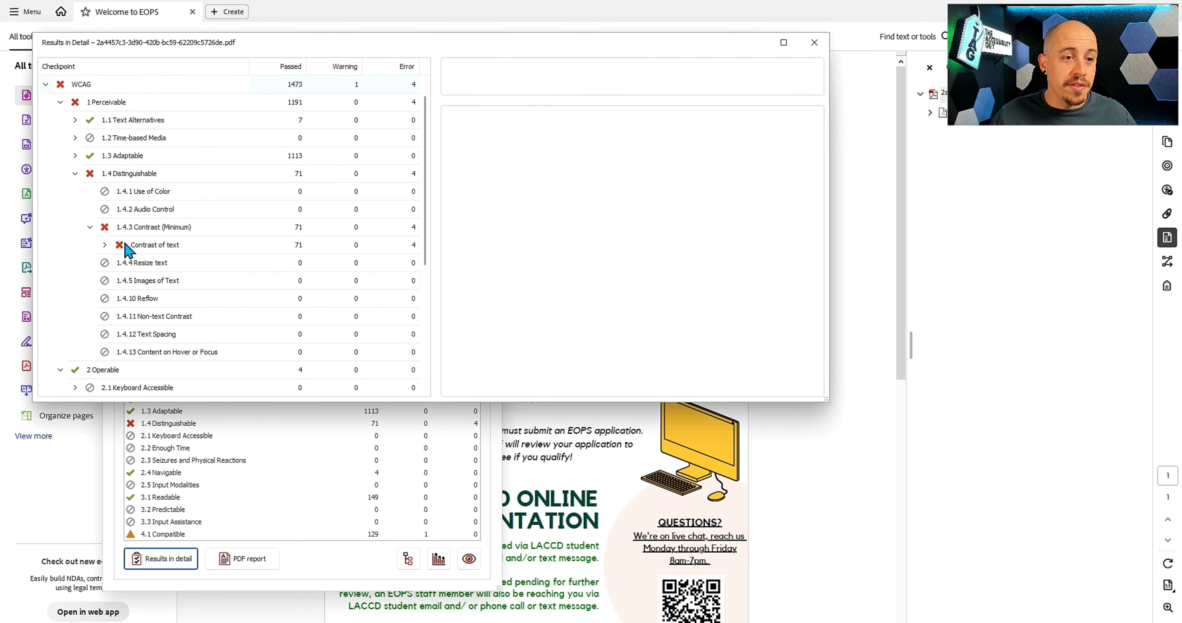
click(104, 246)
click(191, 265)
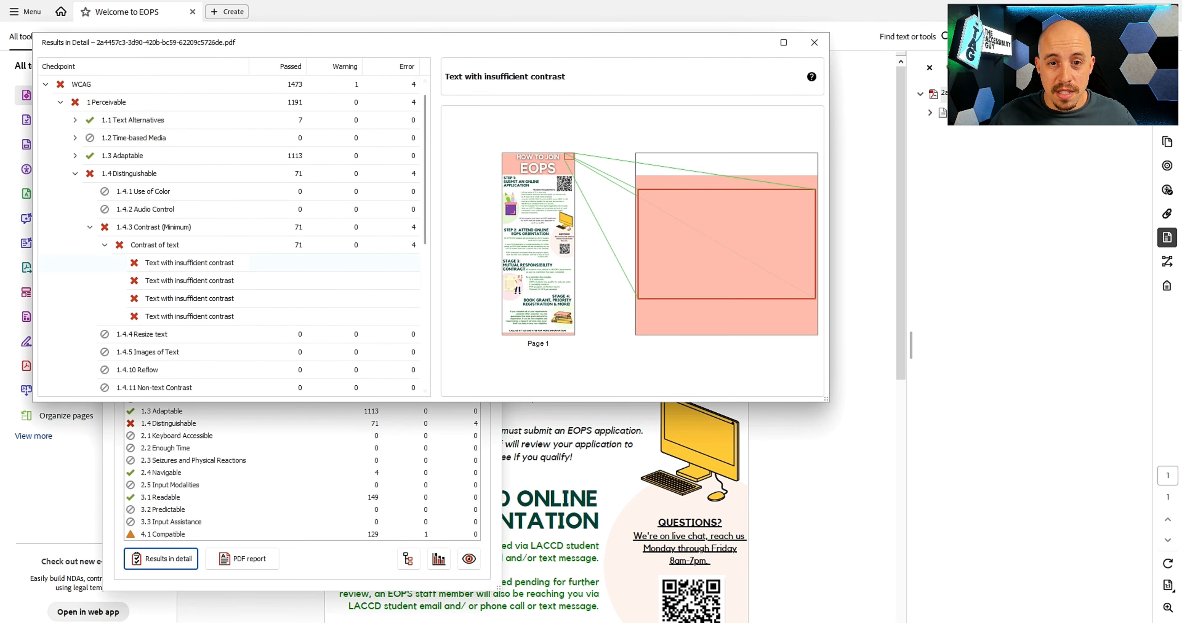
Step: Return to Acrobat, edit the hidden title text beside "EOPS", and set its font colour to black
click(754, 42)
click(57, 37)
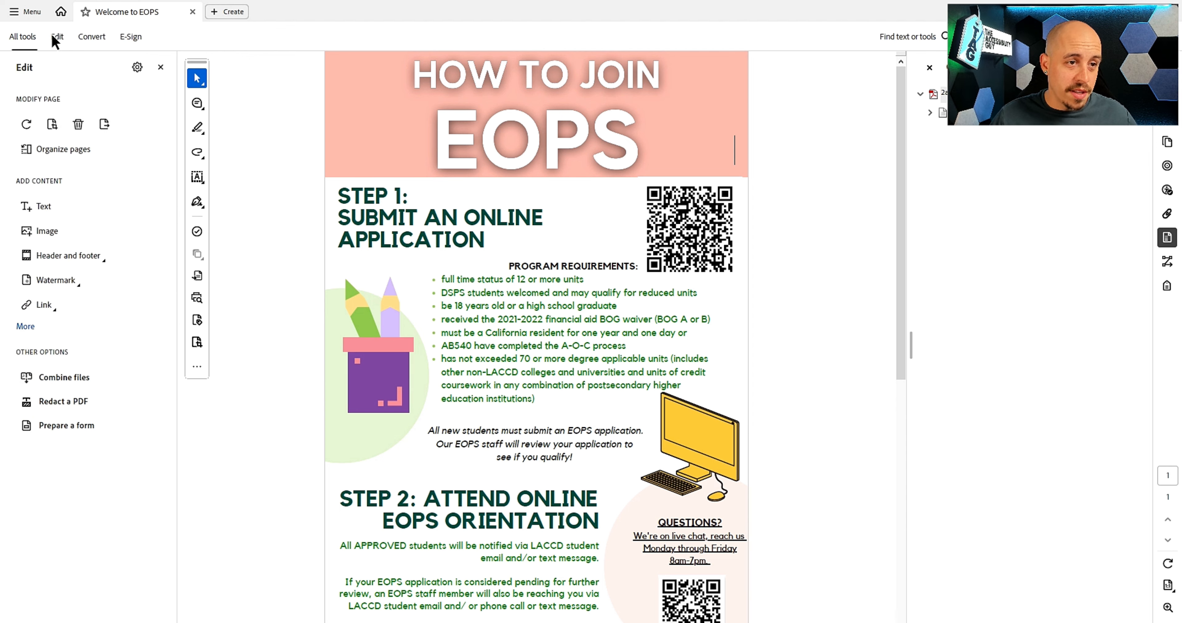
click(725, 92)
key(ctrl+a)
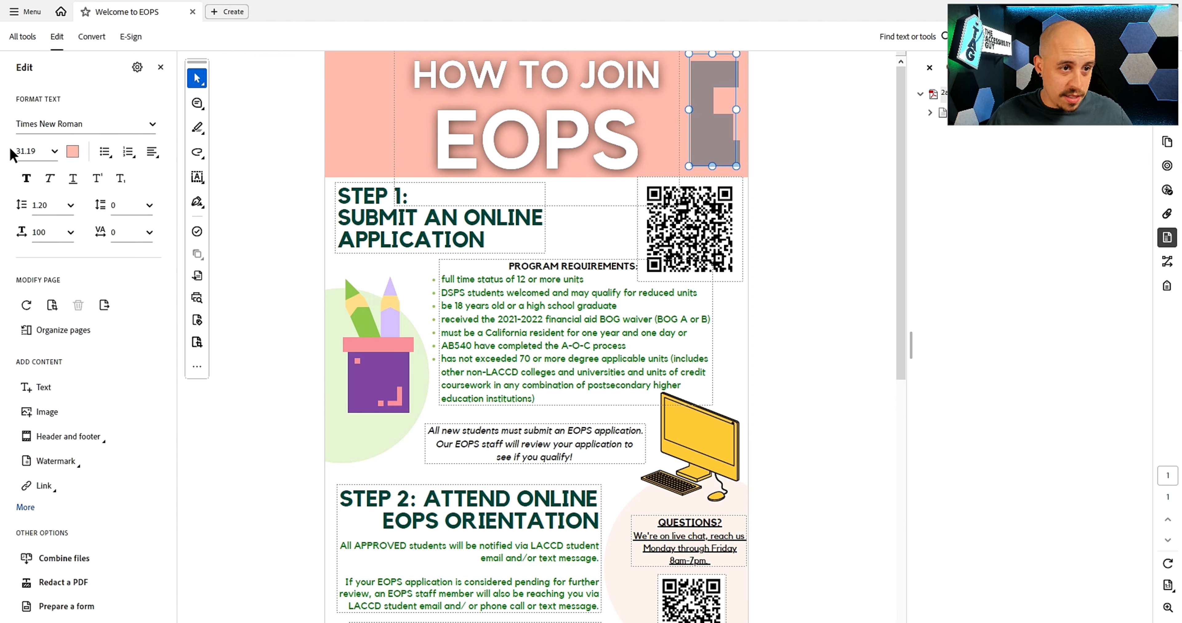
click(74, 150)
click(74, 149)
click(74, 150)
click(70, 172)
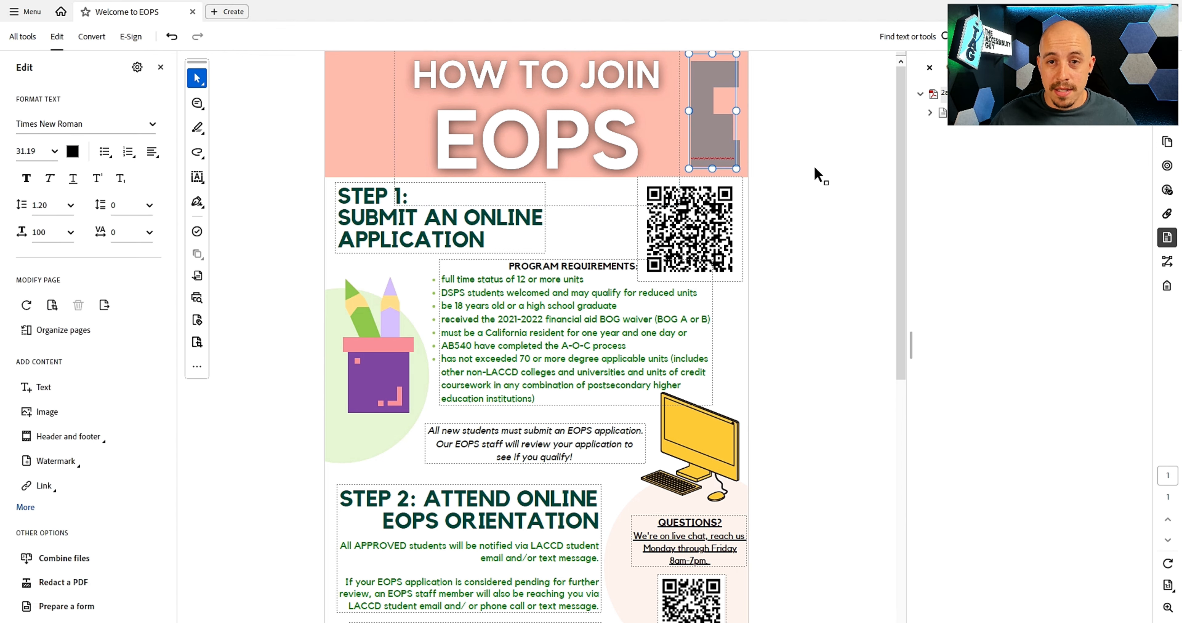
click(816, 174)
Step: Show the accessibility tags and check the H1 tag and its "How to Join Eops" content
click(1167, 285)
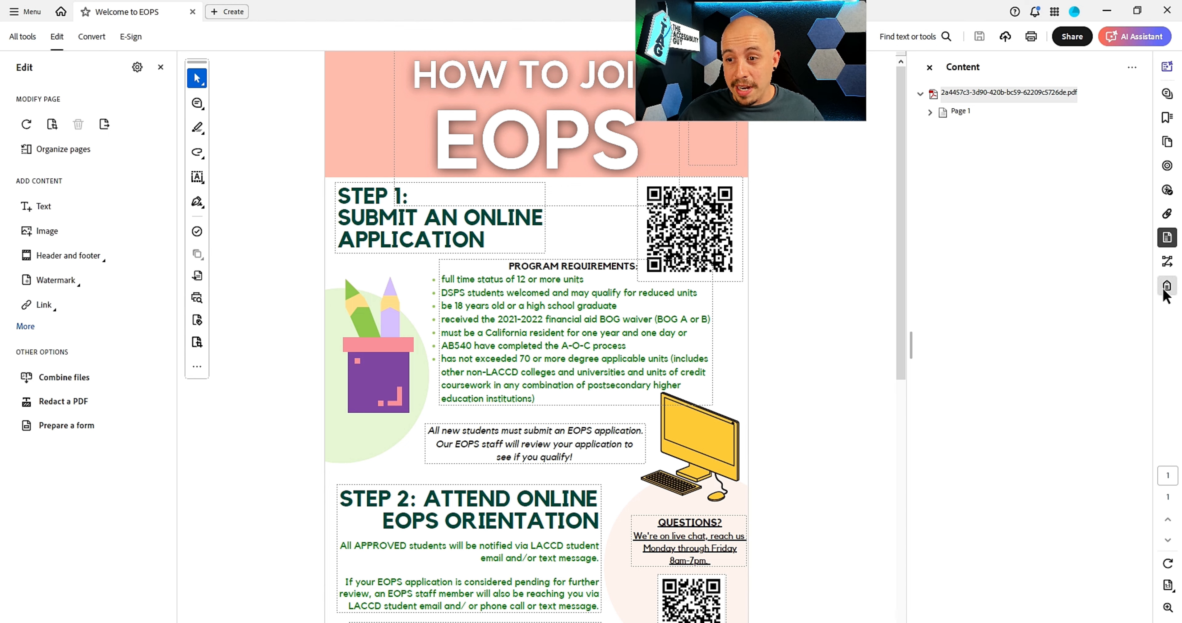
click(982, 148)
key(Down)
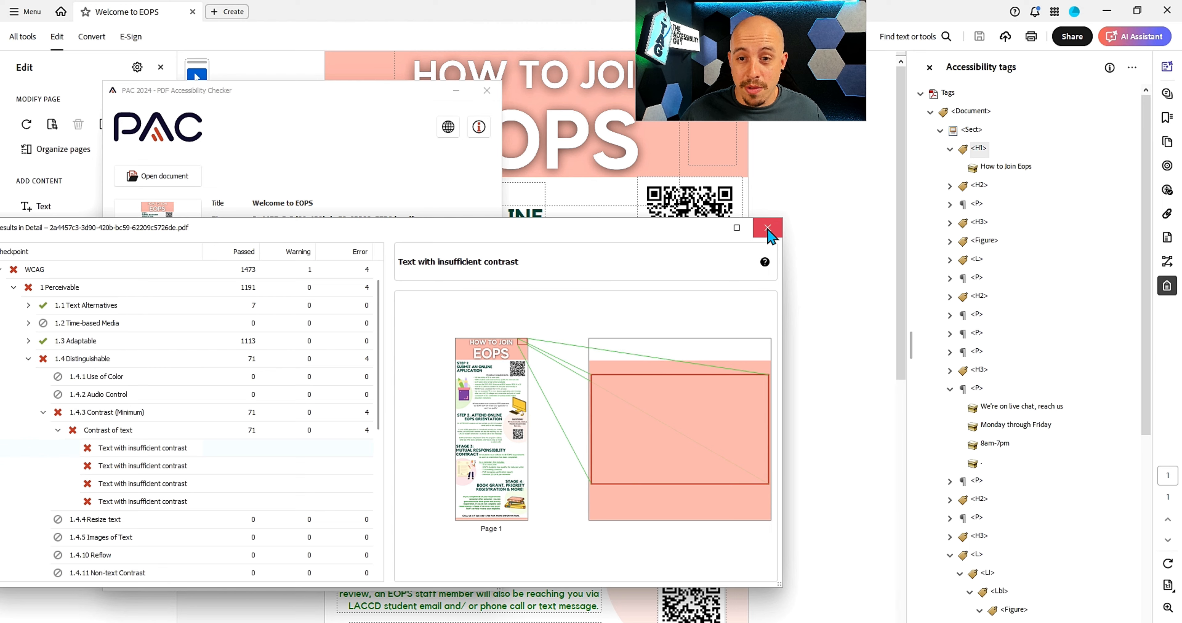
Step: Switch to PAC, close the outdated results, recheck the edited flyer, and view its WCAG results
click(765, 228)
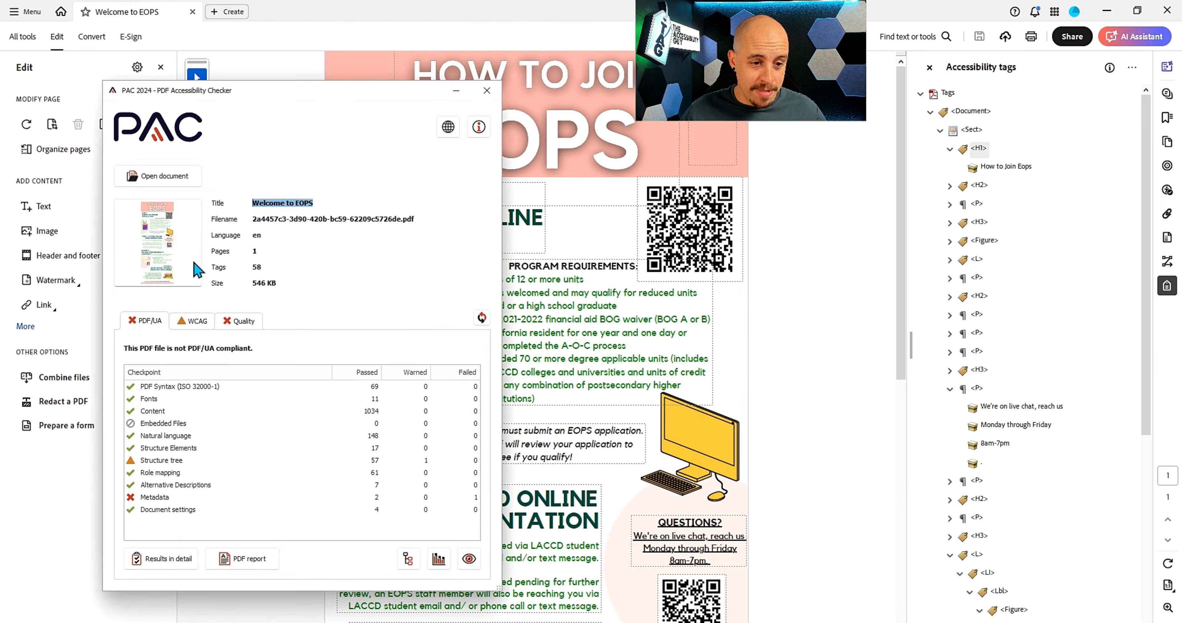
click(191, 322)
drag(812, 14, 844, 241)
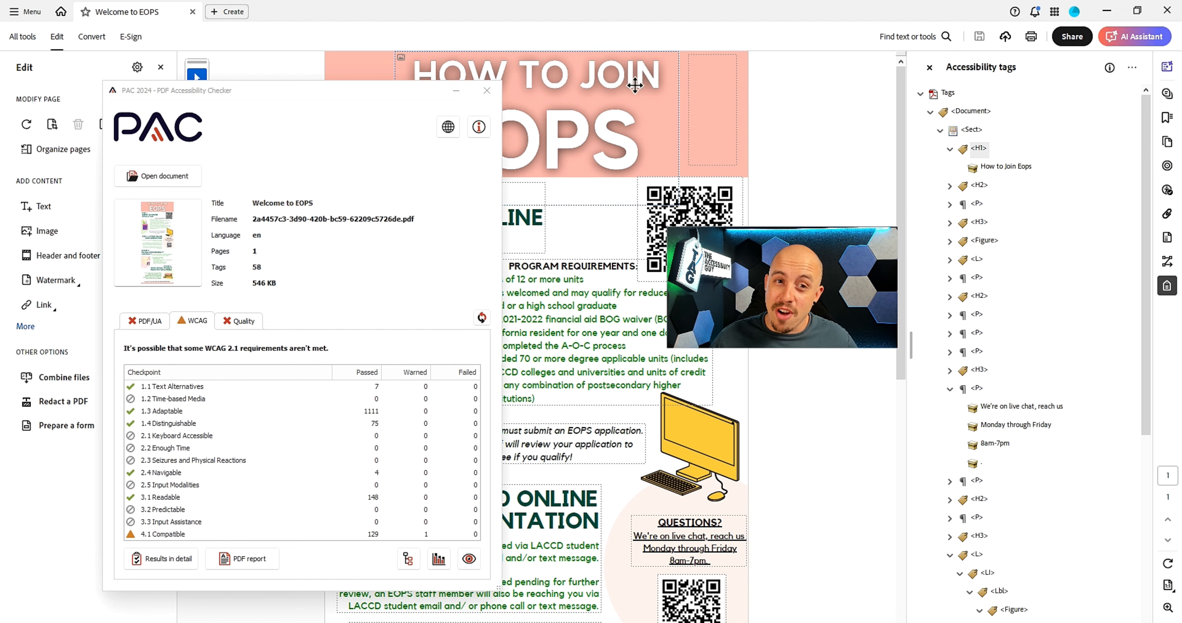
drag(802, 300, 818, 86)
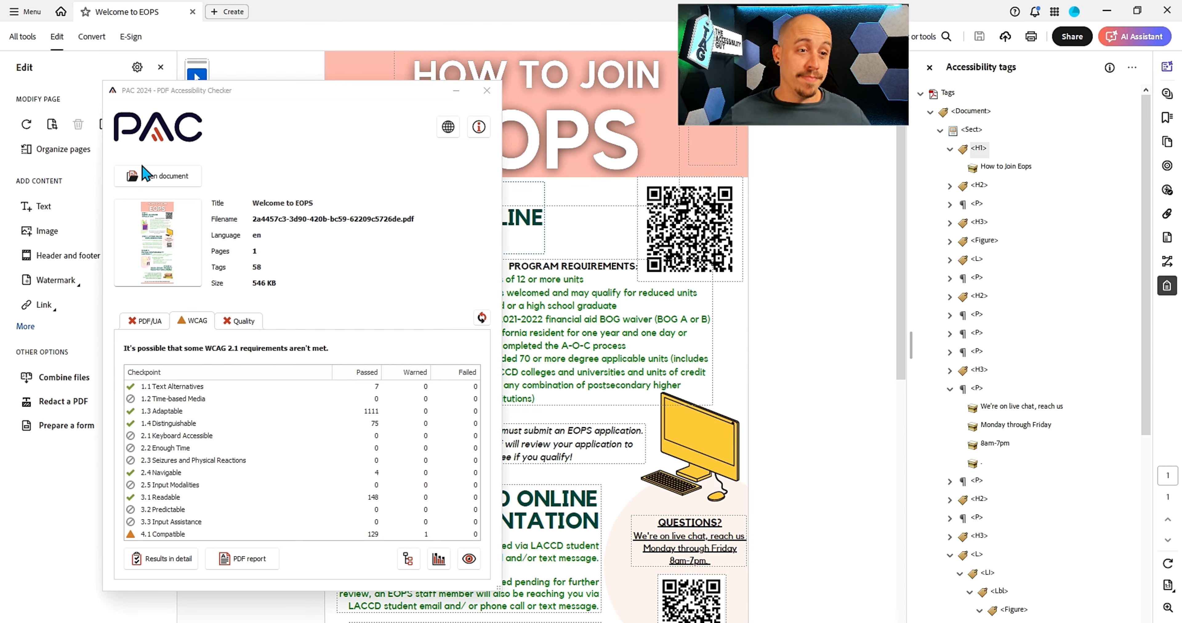
Step: Open PAC's detailed results and examine the "Figure" structure elements warning under 4.1 Compatible
click(178, 567)
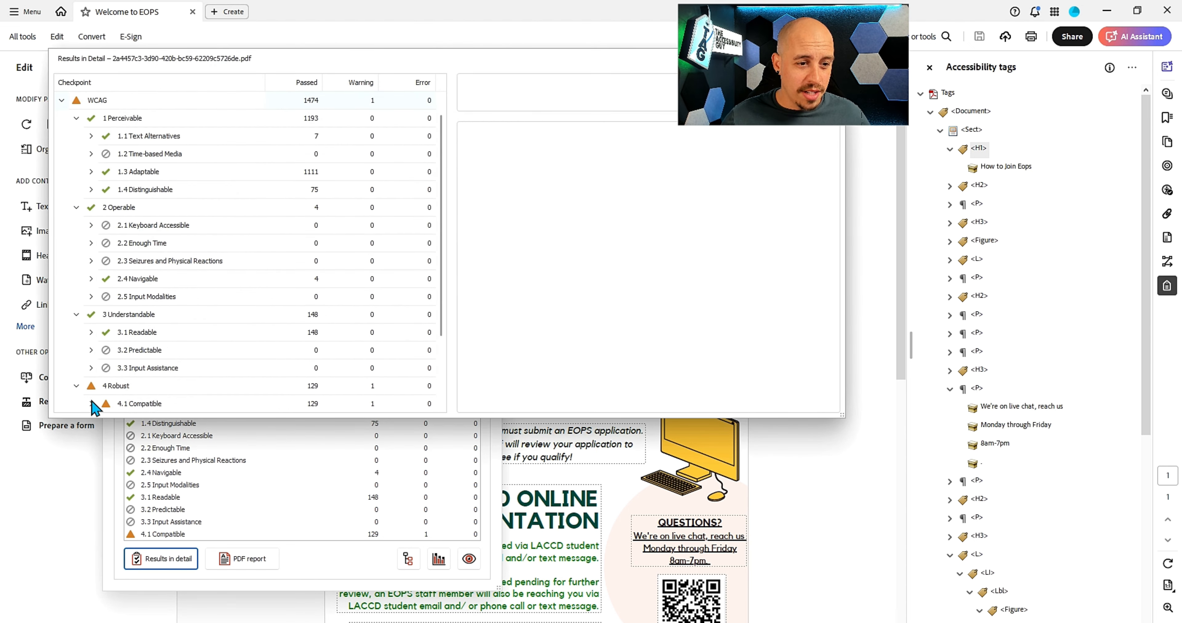
click(92, 404)
click(106, 332)
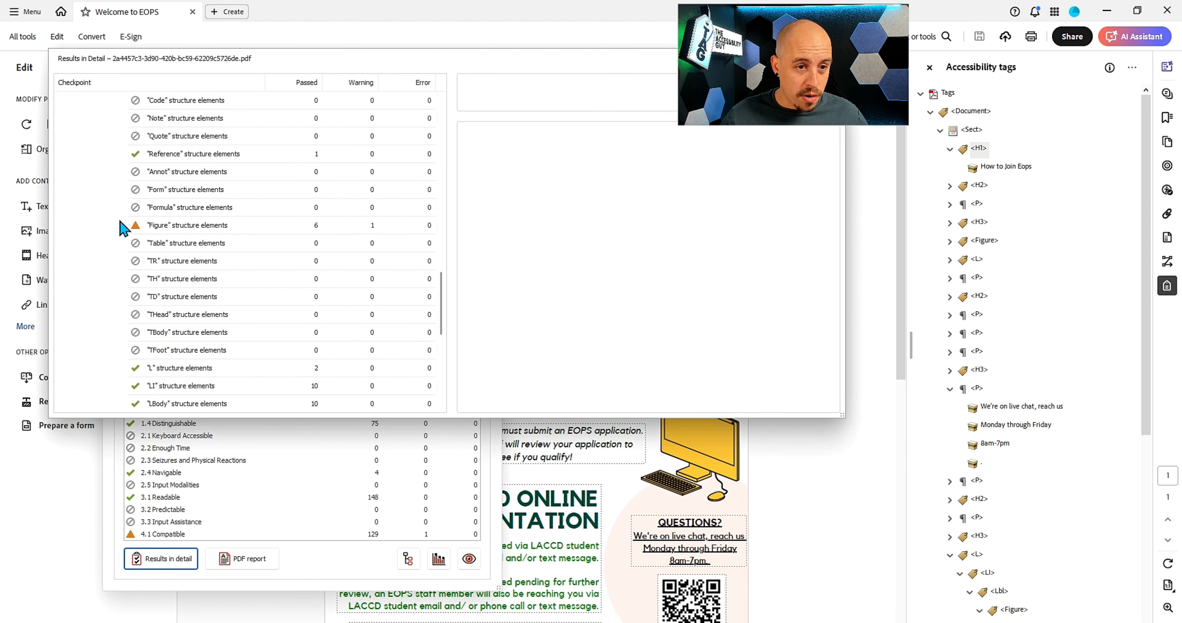
click(121, 225)
click(164, 243)
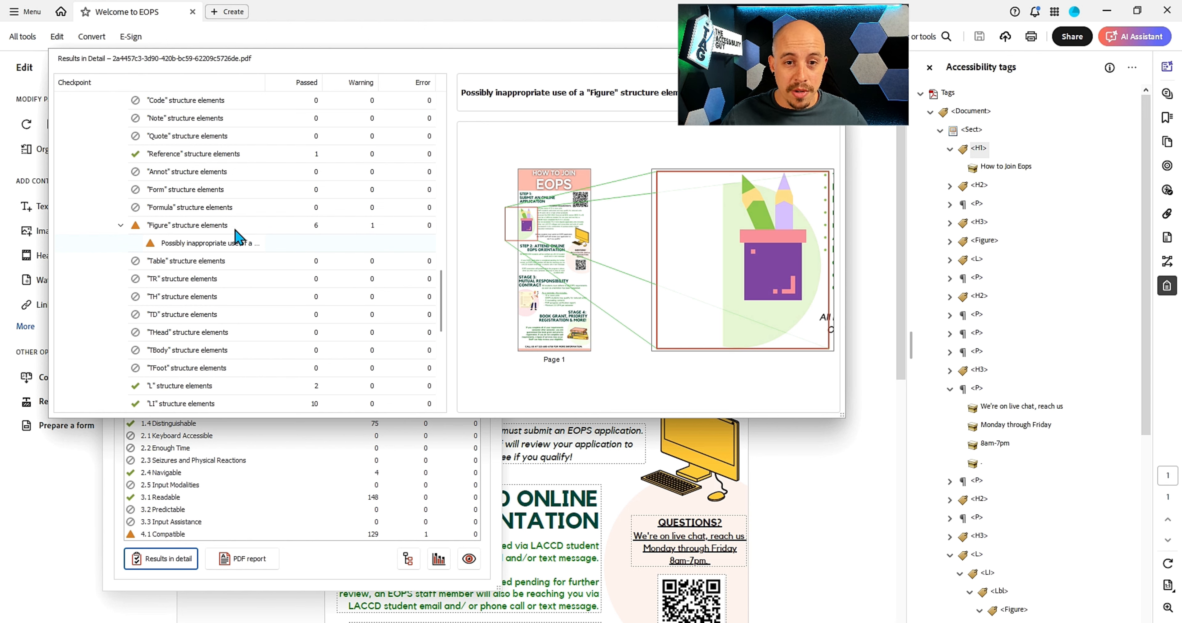
scroll(232, 247, down, 3)
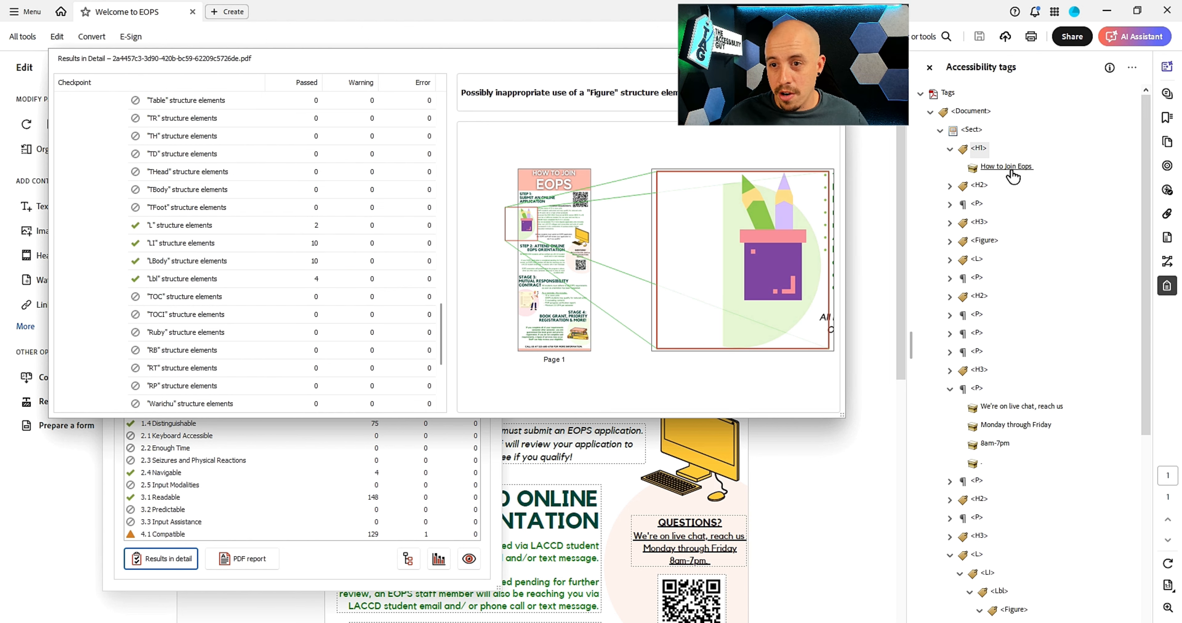
Step: Return to Acrobat, locate the pencil-box image's Figure tag, and expand it to reach its path content items
click(979, 185)
key(Down)
key(Down)
key(Down)
key(Down)
key(Down)
key(Up)
key(Up)
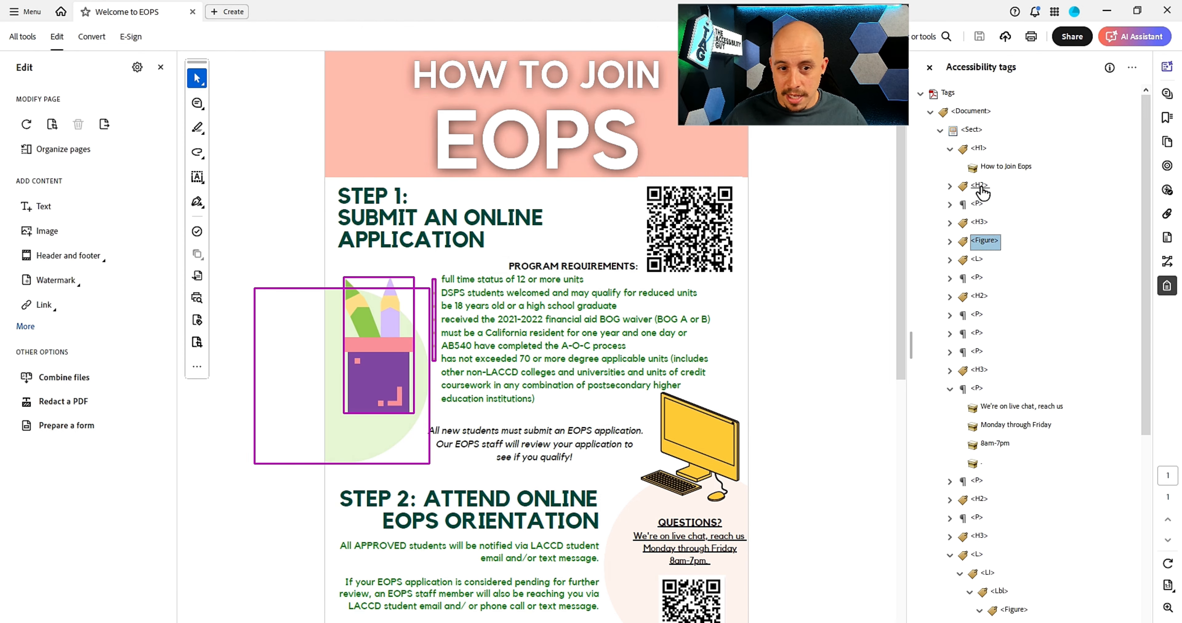
key(Right)
key(Down)
key(Down)
key(Down)
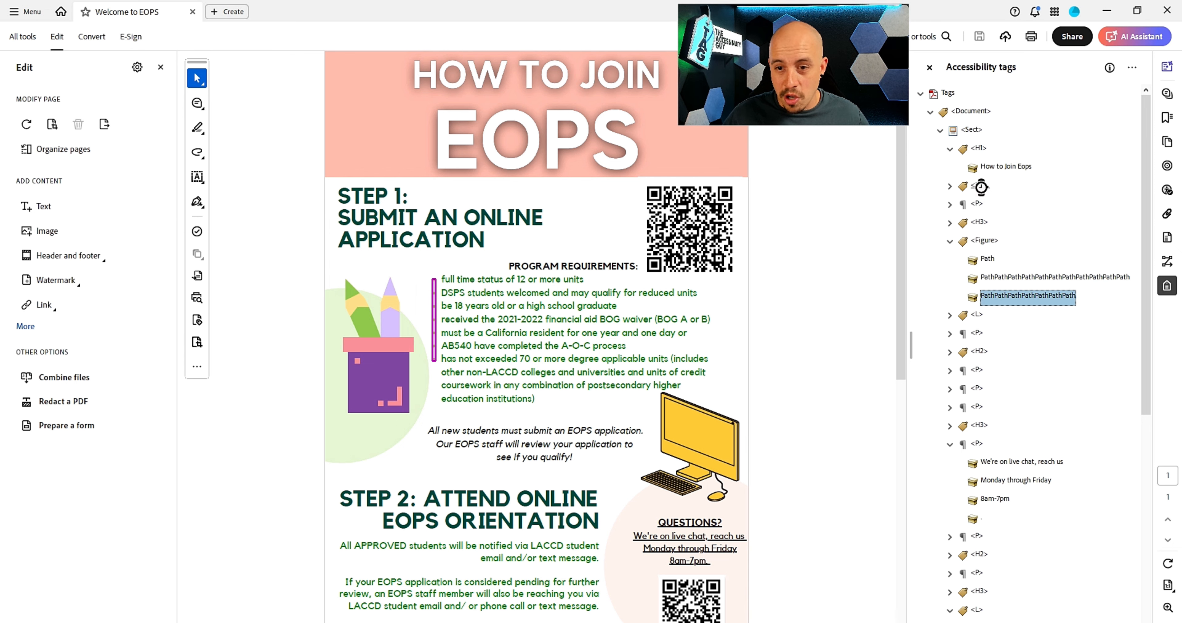
Step: Change all three path items in the pencil-box Figure tag to Page artifacts and delete the emptied Figure tag
key(shift+Up)
key(shift+Up)
right_click(983, 265)
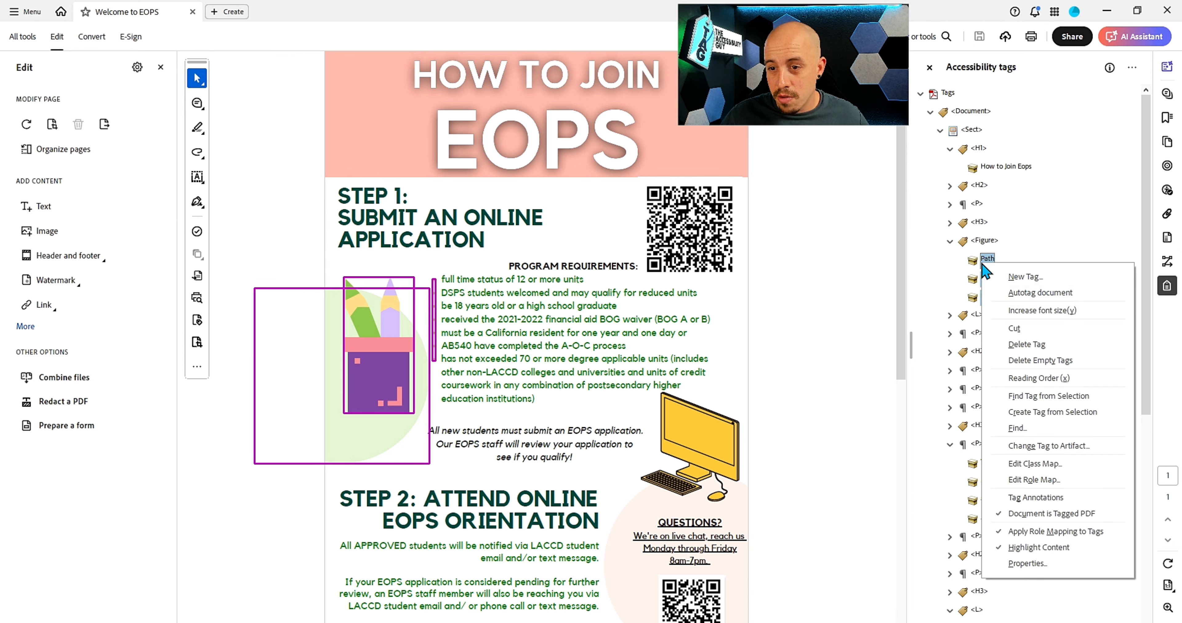
click(1045, 451)
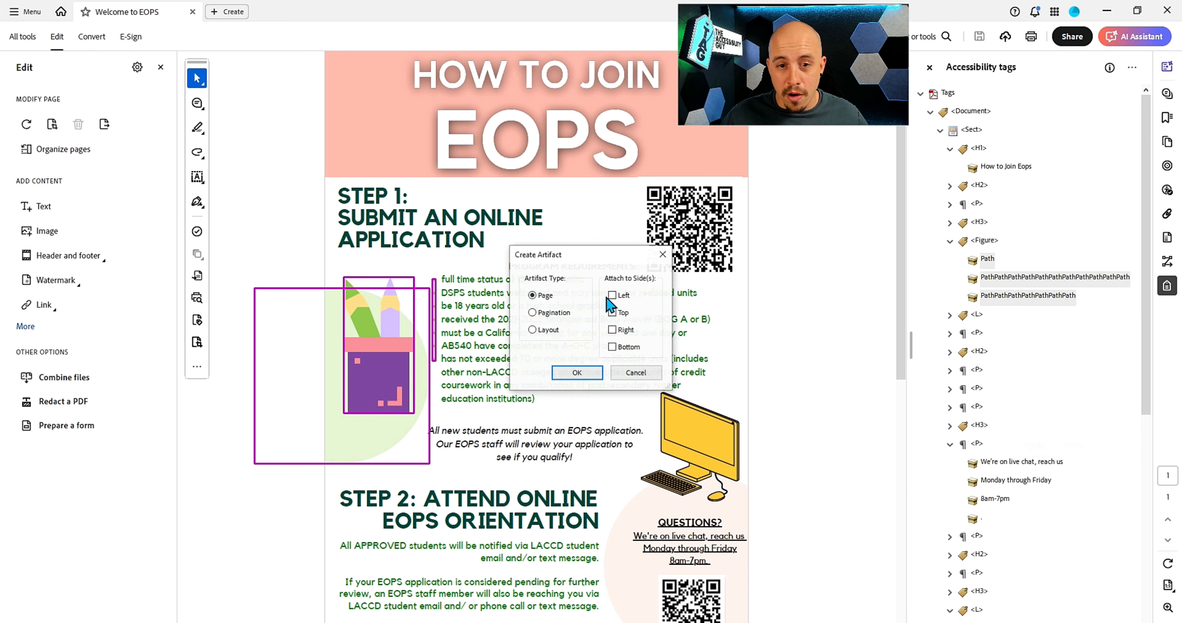
click(576, 376)
key(Delete)
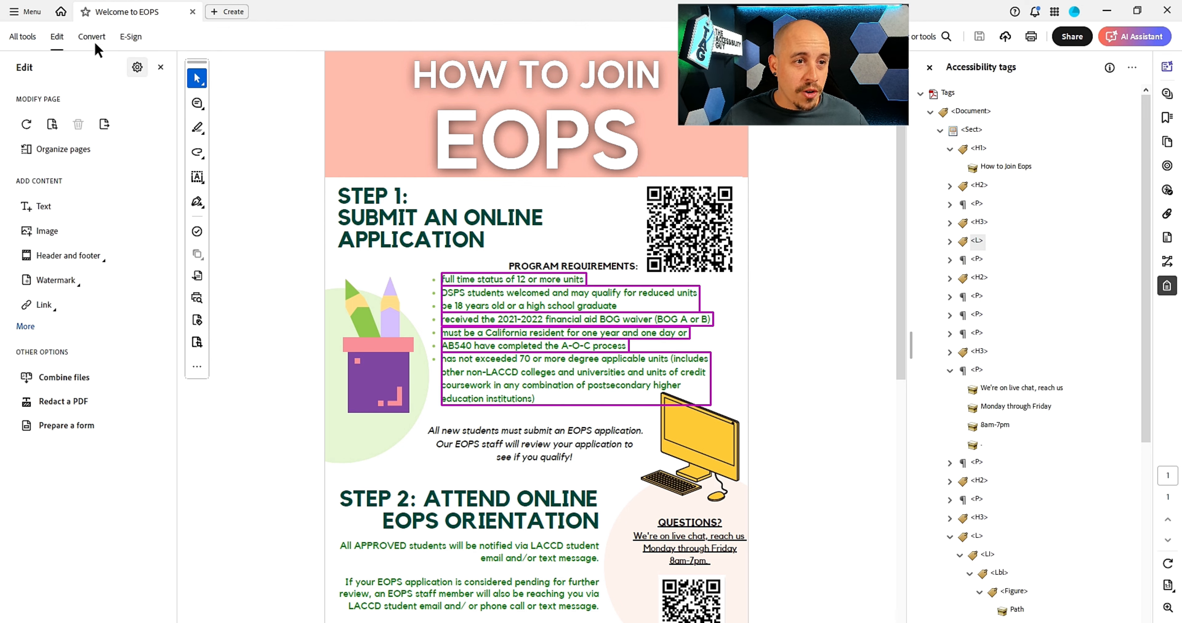
Step: Run Acrobat's accessibility check on the edited flyer again
click(32, 37)
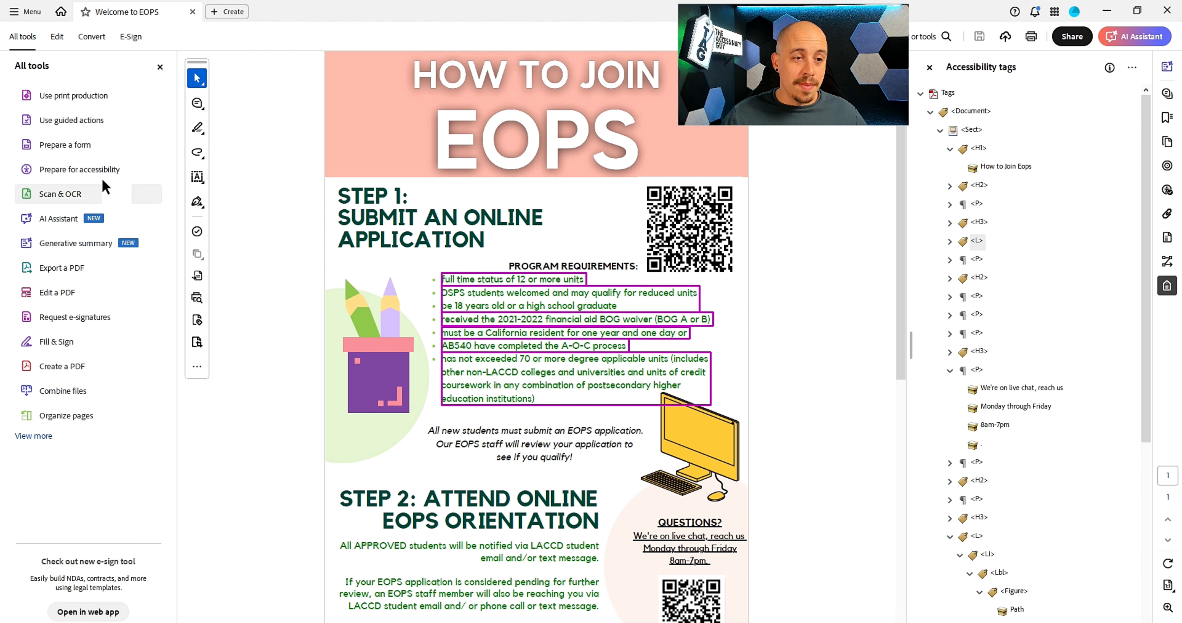
click(74, 171)
click(55, 181)
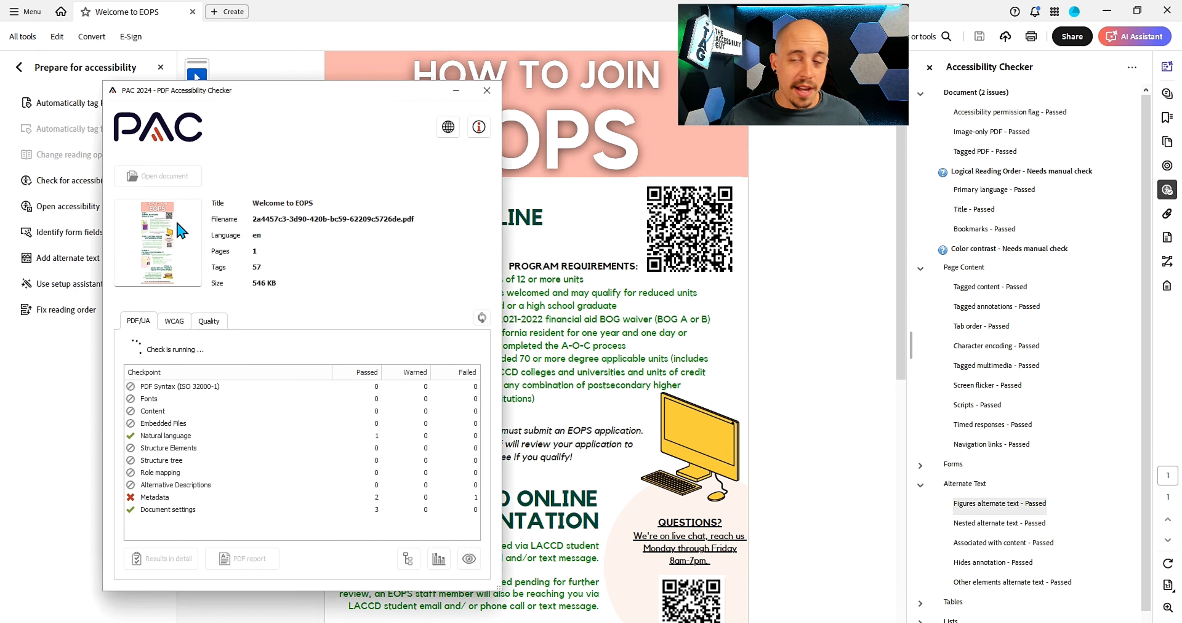
Step: Switch to PAC and review the rechecked flyer's WCAG and PDF/UA results
click(193, 320)
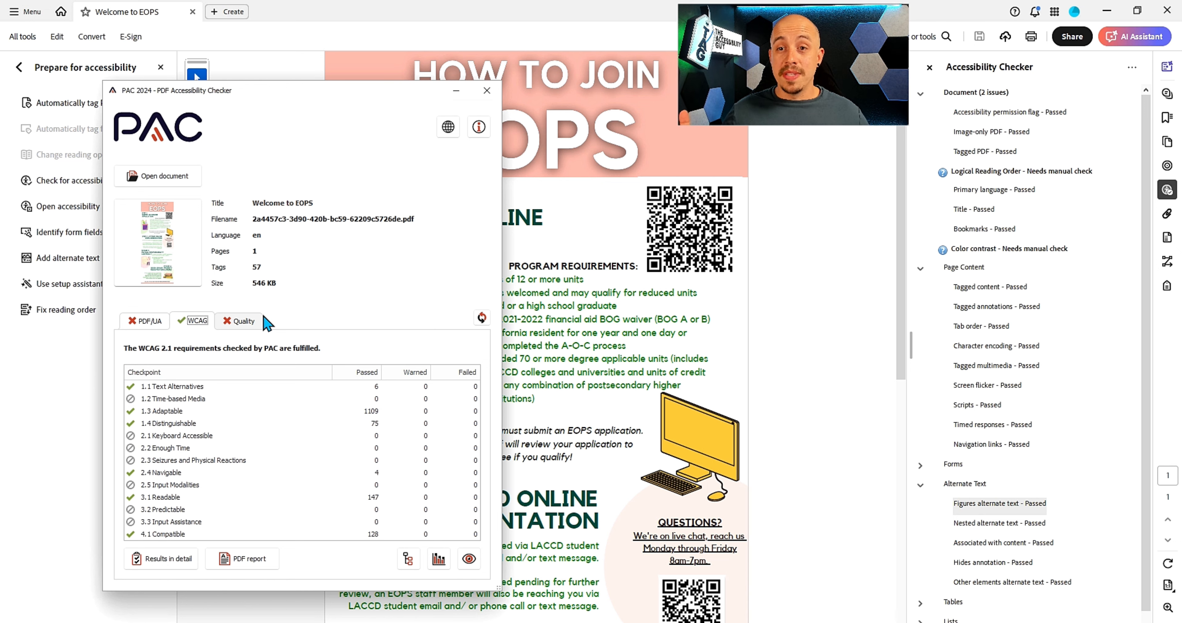
click(147, 320)
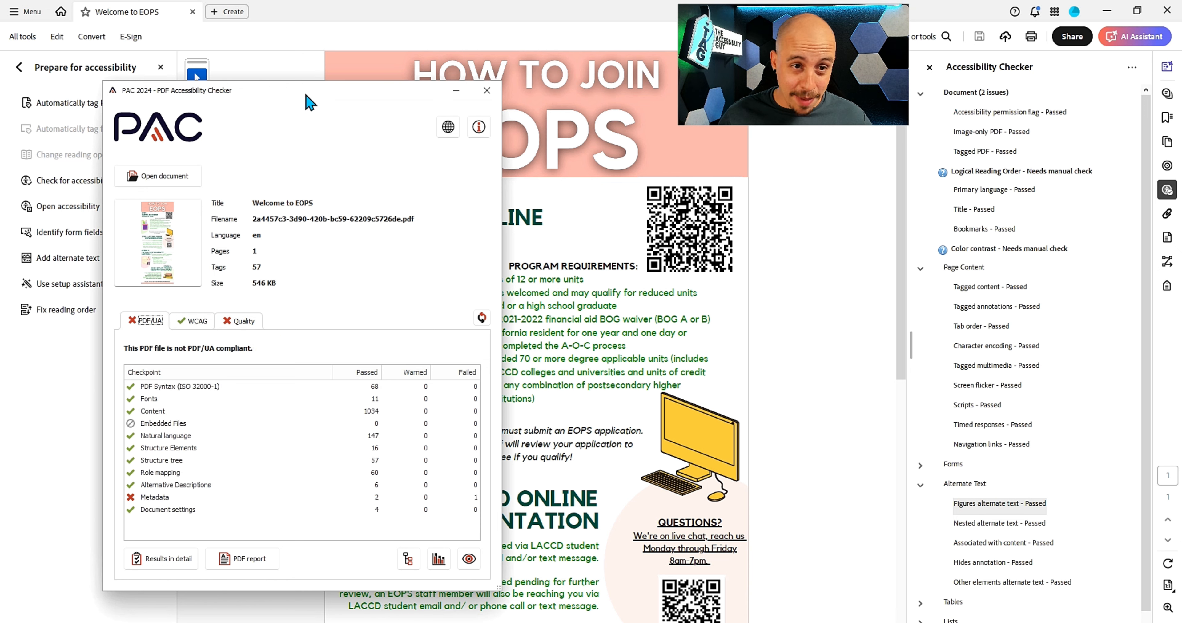
drag(306, 95, 312, 65)
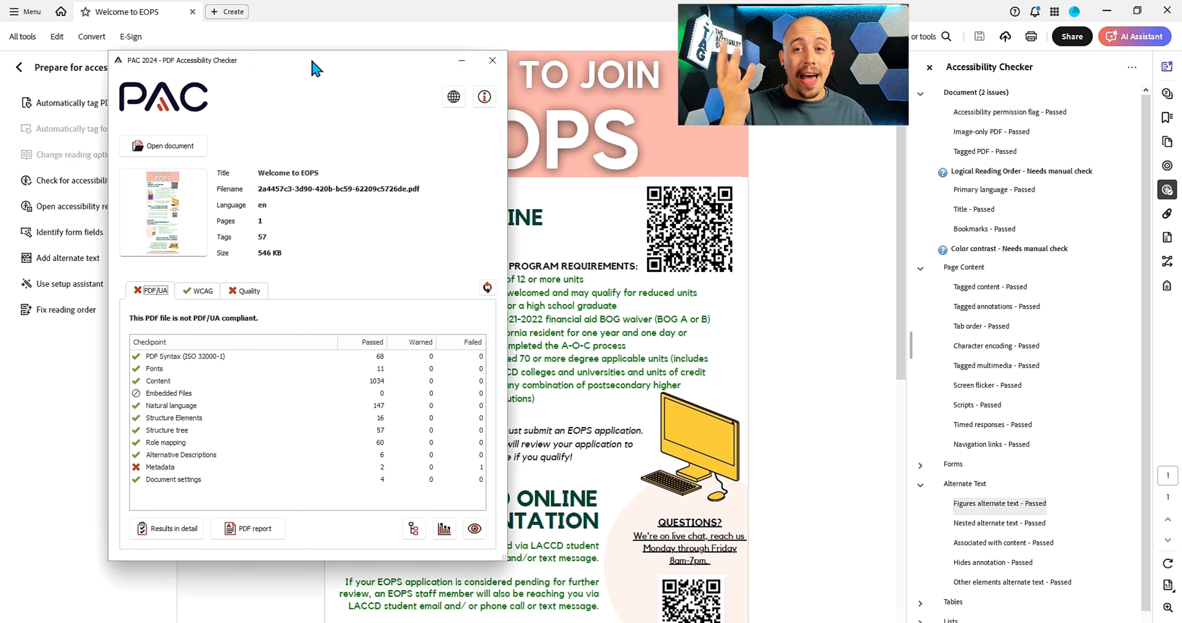